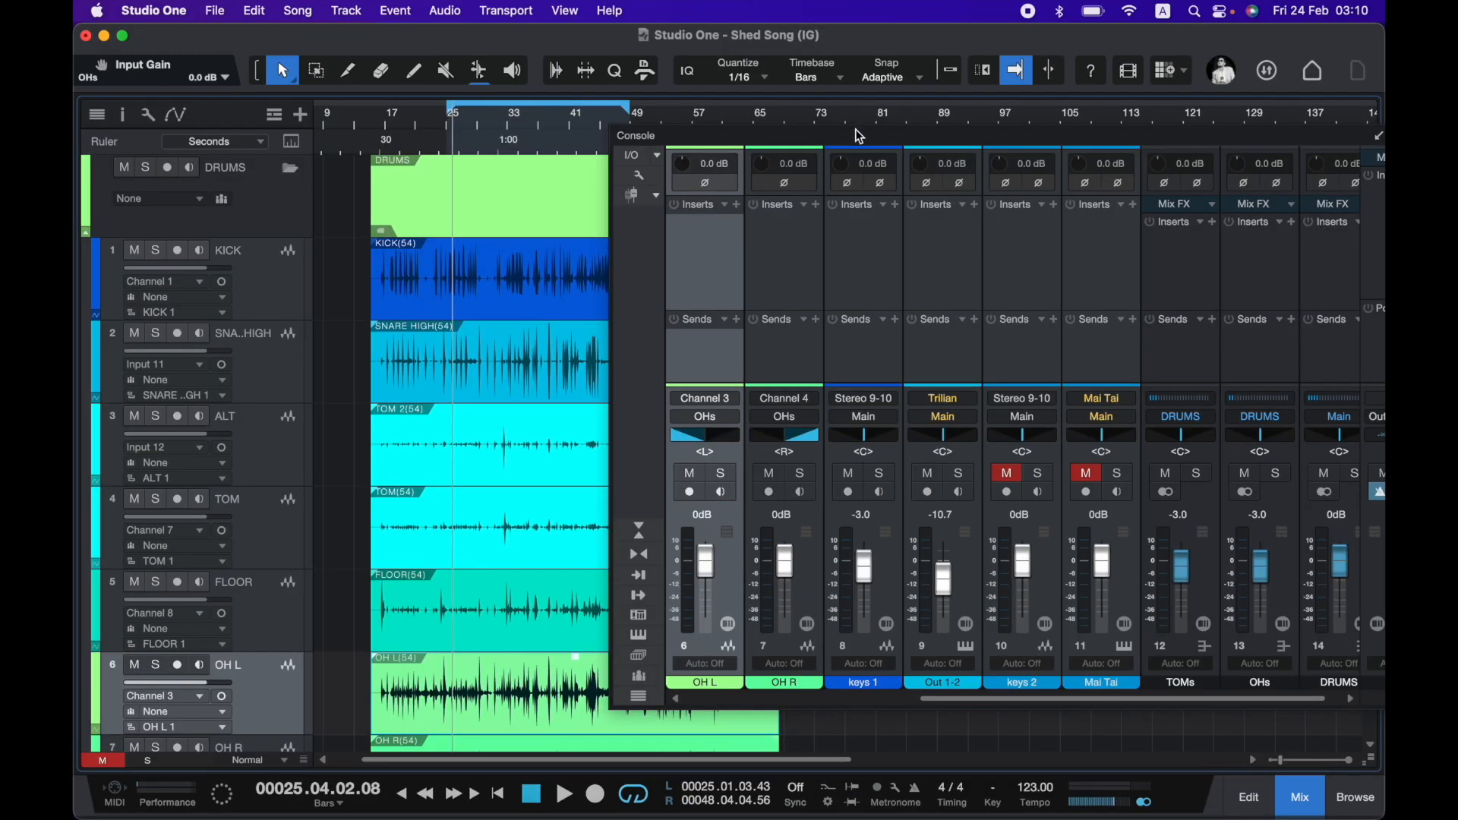
Examine the mixer channels and how the drum tracks are routed to the TOMs, OHs and DRUMS buses.
{"action": "left_click_drag", "start_coordinate": [856, 129], "coordinate": [631, 126]}
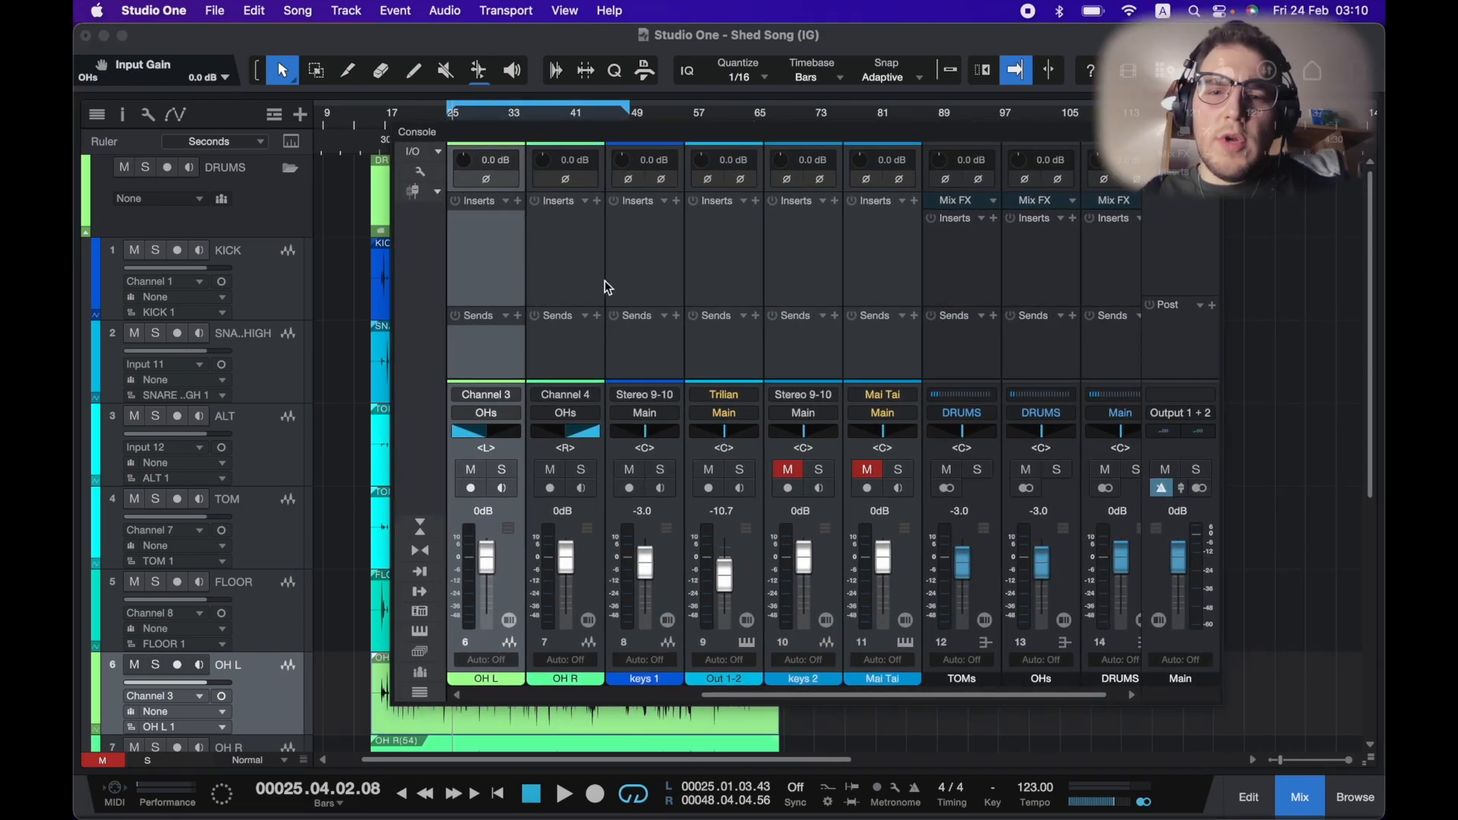
{"action": "scroll", "coordinate": [604, 281], "scroll_direction": "left", "scroll_amount": 5}
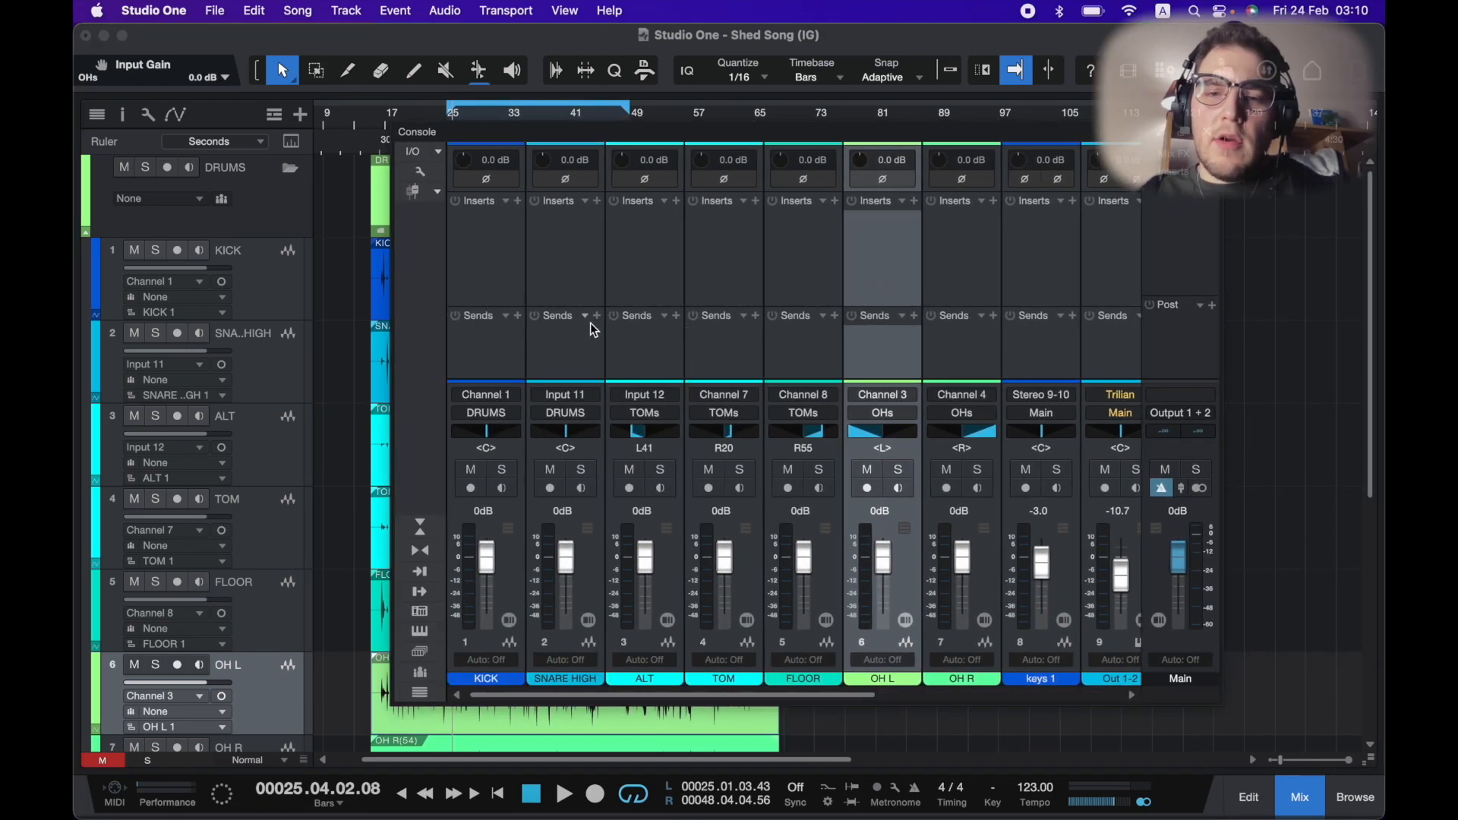
{"action": "scroll", "coordinate": [693, 571], "scroll_direction": "right", "scroll_amount": 2}
{"action": "scroll", "coordinate": [693, 572], "scroll_direction": "left", "scroll_amount": 2}
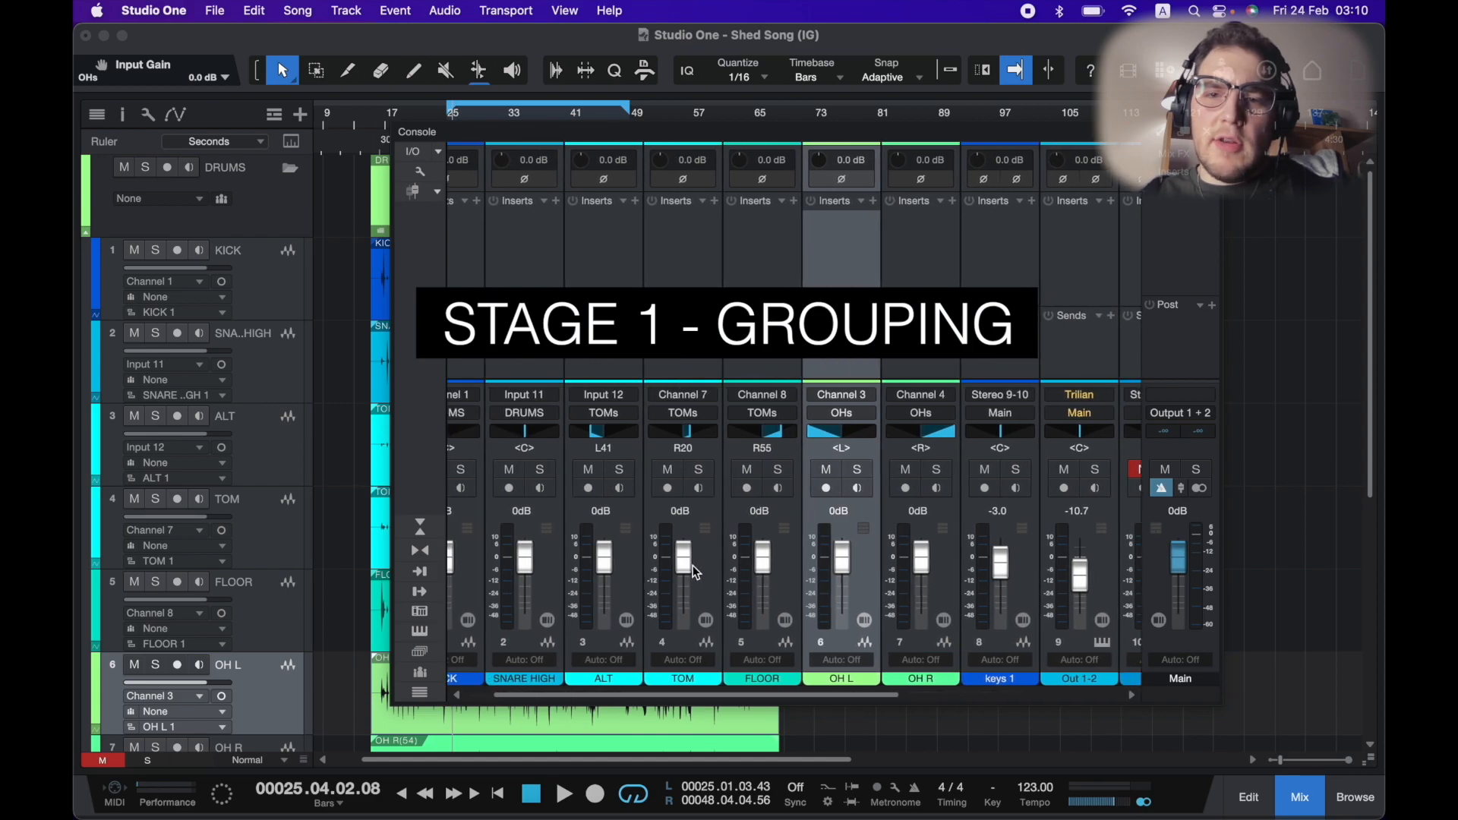
{"action": "left_click", "coordinate": [627, 600]}
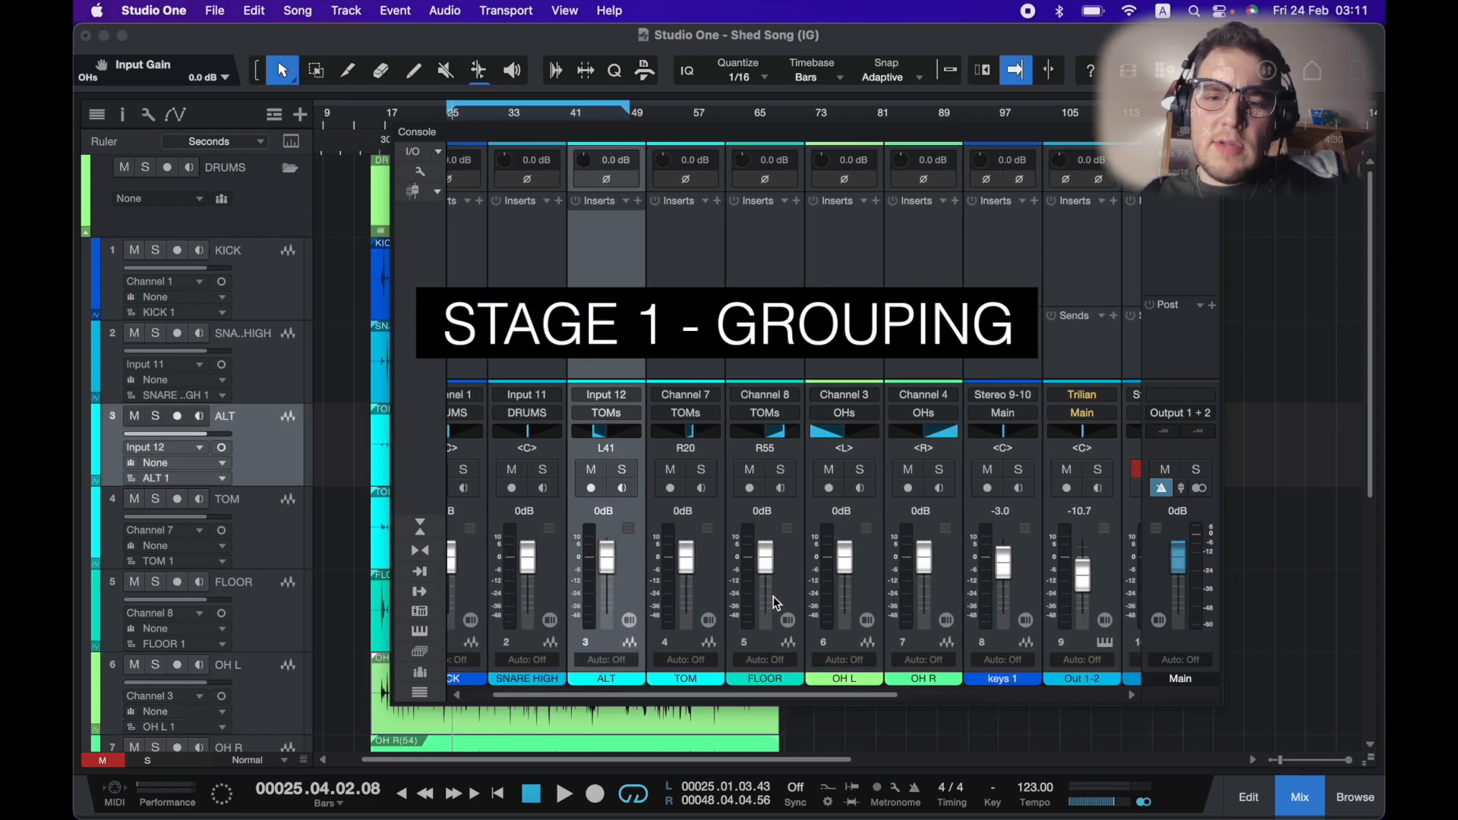
{"action": "left_click", "coordinate": [790, 579], "text": "shift"}
{"action": "scroll", "coordinate": [693, 573], "scroll_direction": "right", "scroll_amount": 2}
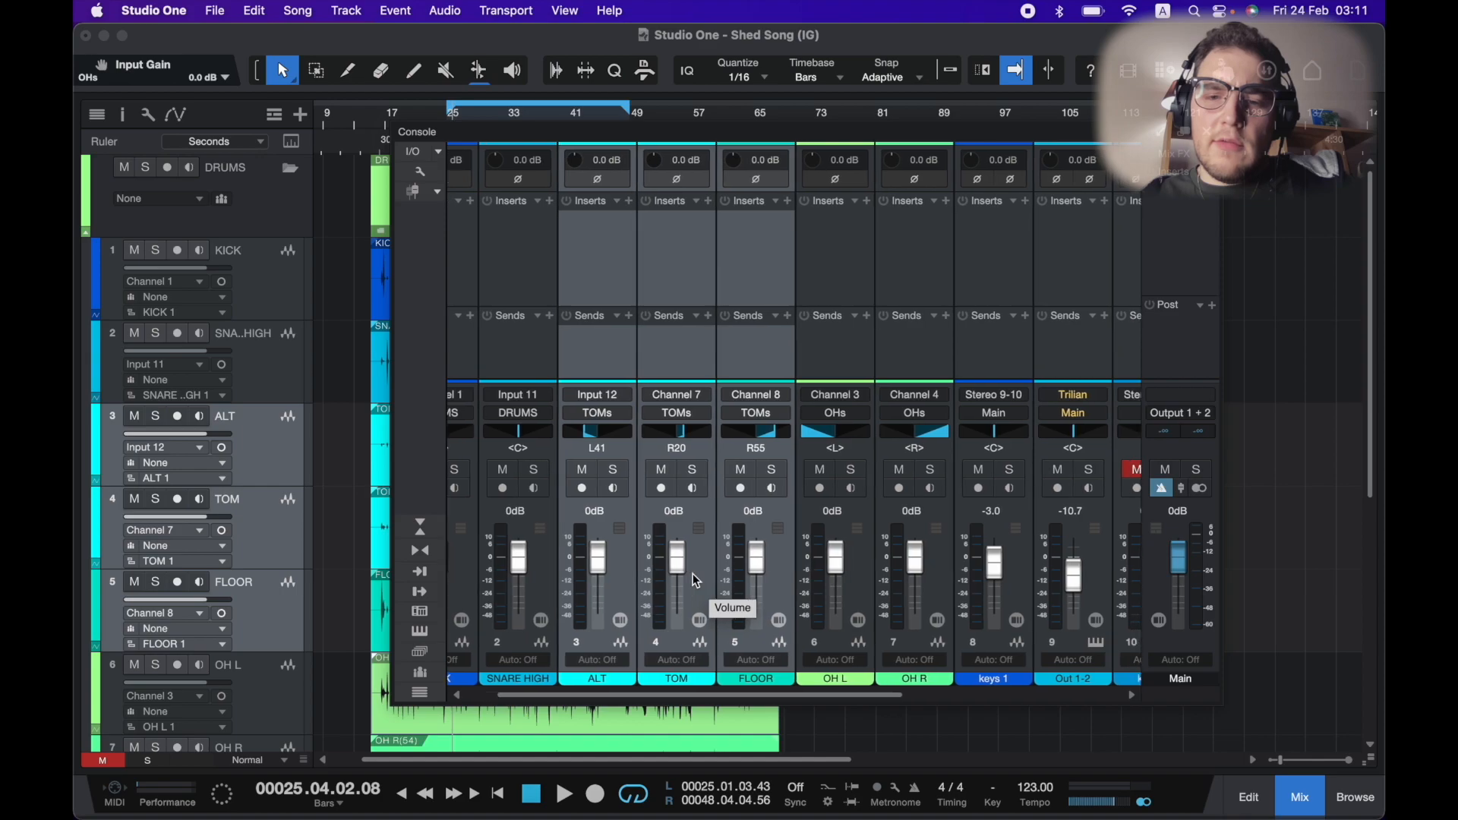
{"action": "scroll", "coordinate": [693, 572], "scroll_direction": "right", "scroll_amount": 5}
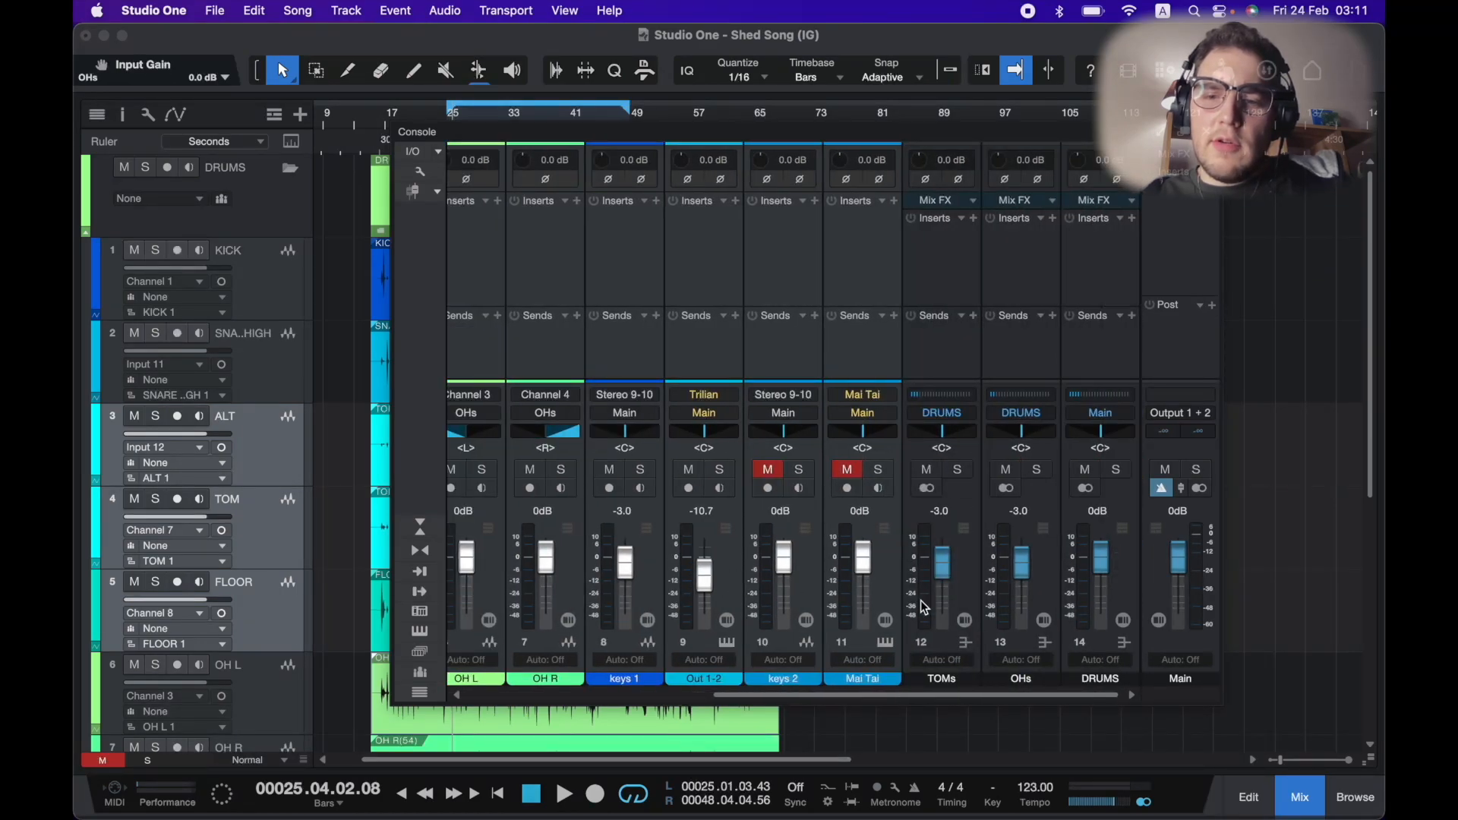
{"action": "left_click", "coordinate": [968, 575]}
{"action": "left_click", "coordinate": [944, 562], "text": "super"}
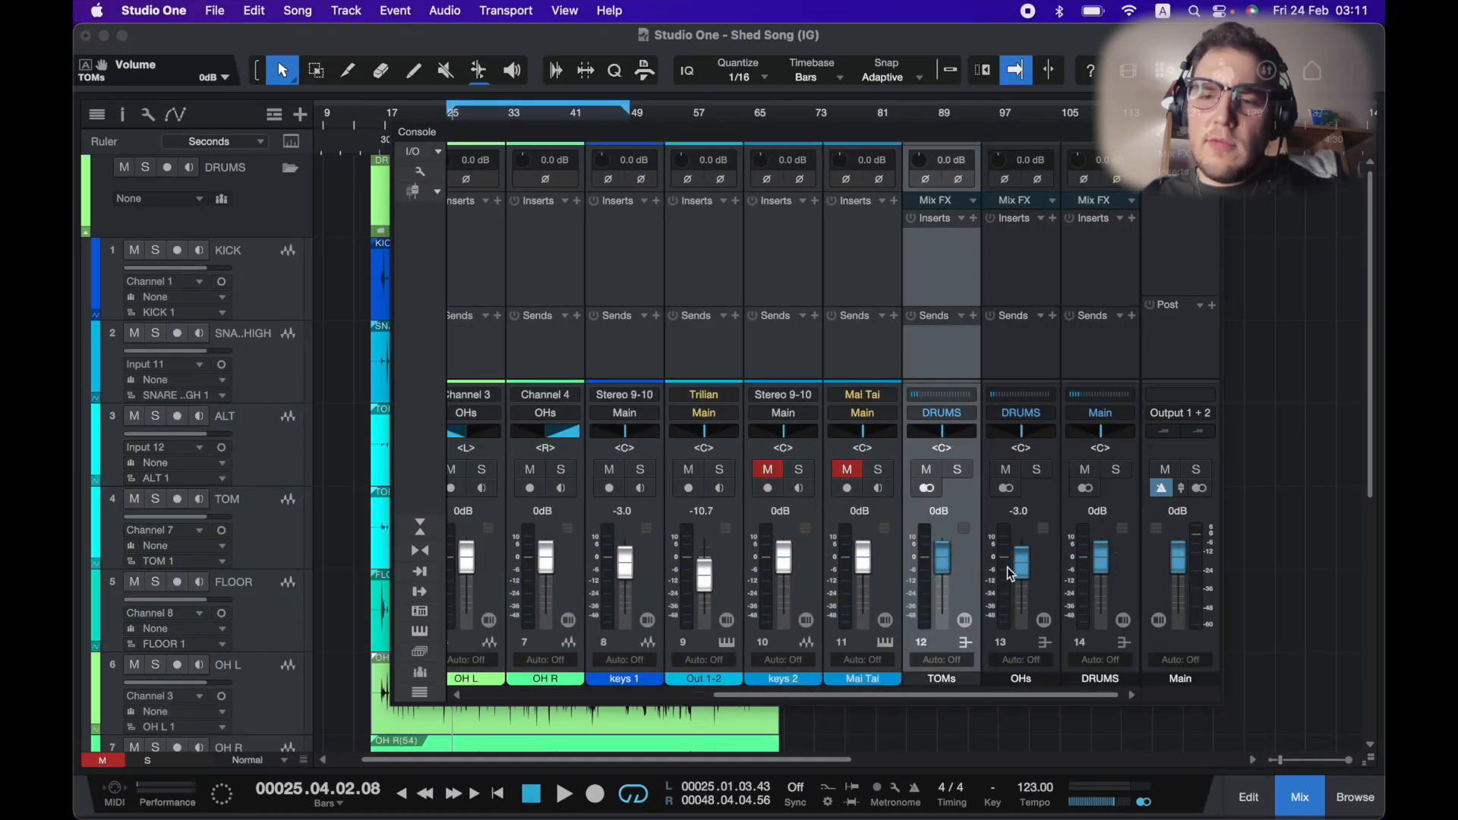
{"action": "left_click", "coordinate": [1022, 569], "text": "super"}
{"action": "scroll", "coordinate": [955, 565], "scroll_direction": "left", "scroll_amount": 5}
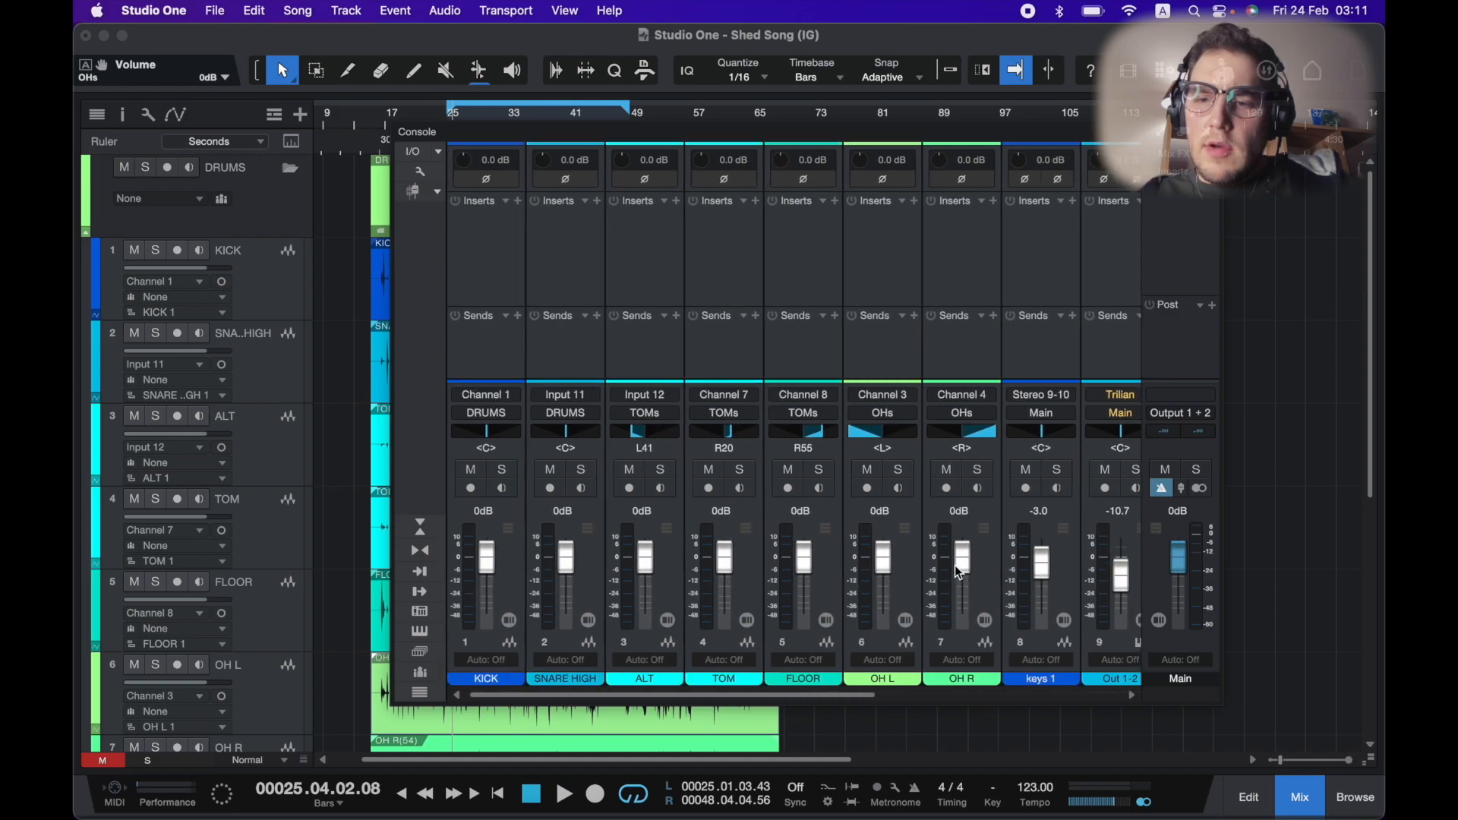
{"action": "left_click", "coordinate": [907, 592]}
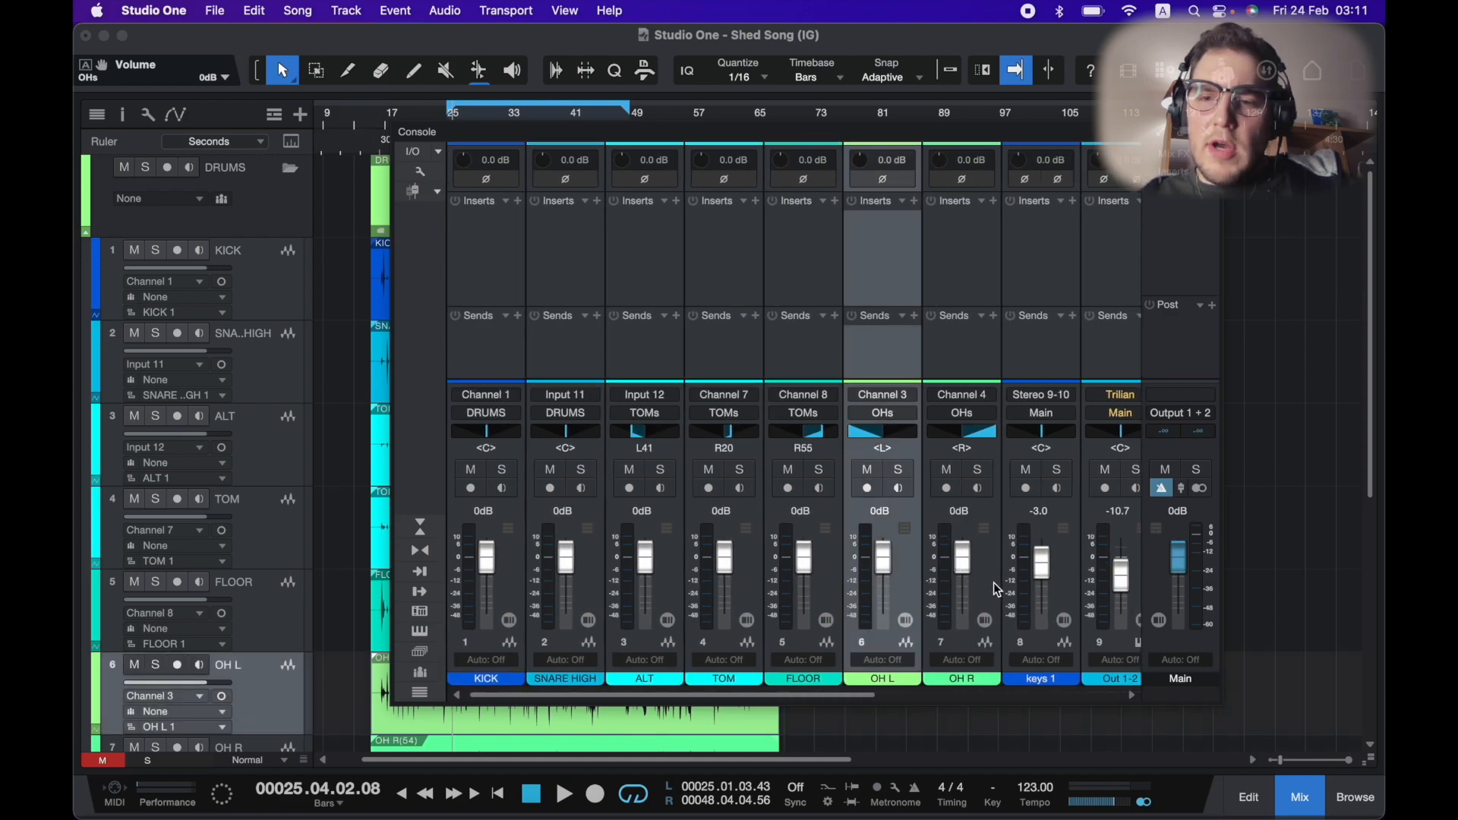
{"action": "scroll", "coordinate": [994, 581], "scroll_direction": "right", "scroll_amount": 5}
{"action": "left_click", "coordinate": [1041, 586]}
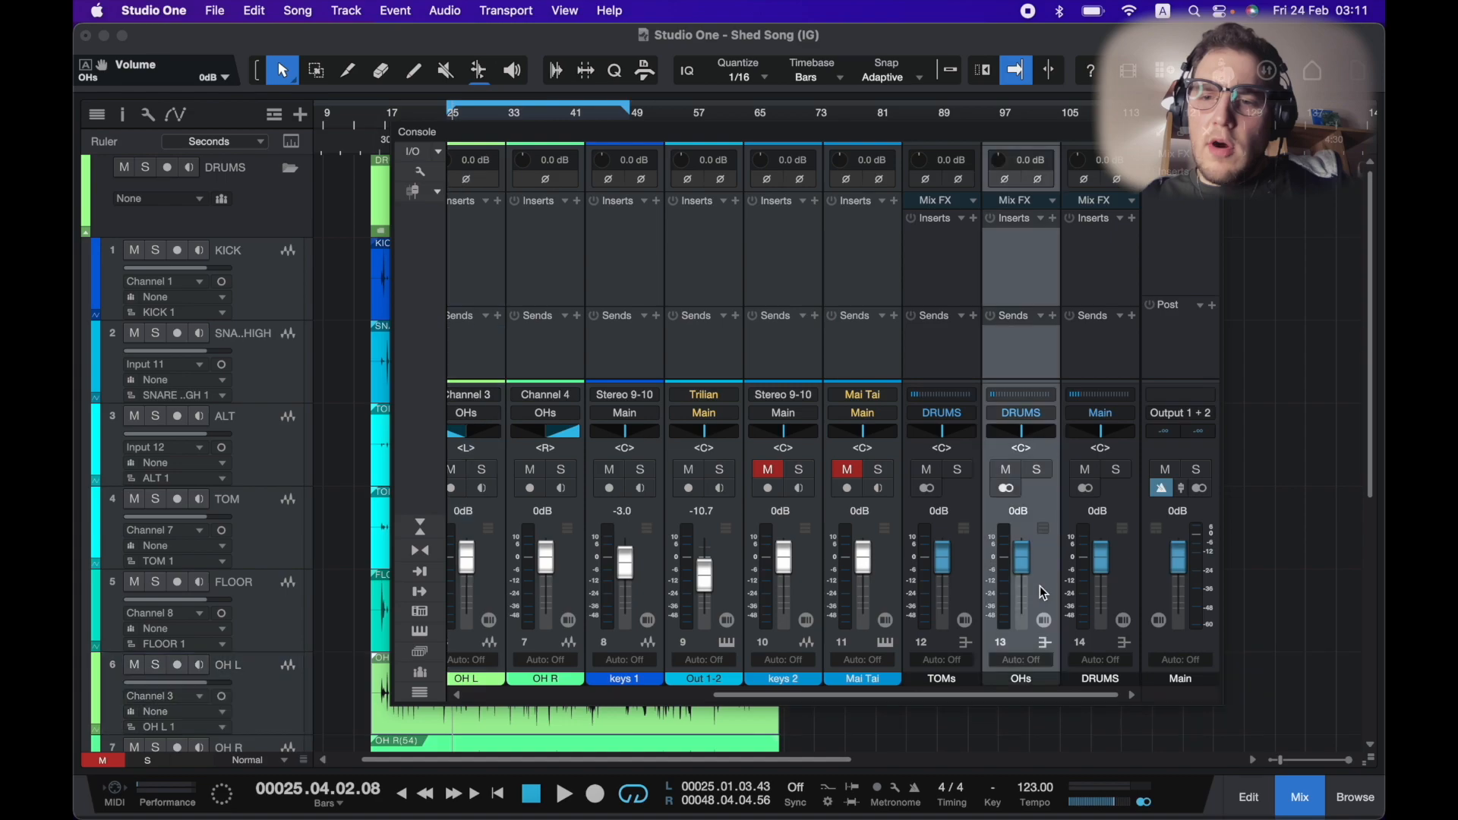
{"action": "scroll", "coordinate": [836, 592], "scroll_direction": "left", "scroll_amount": 5}
{"action": "left_click", "coordinate": [505, 594]}
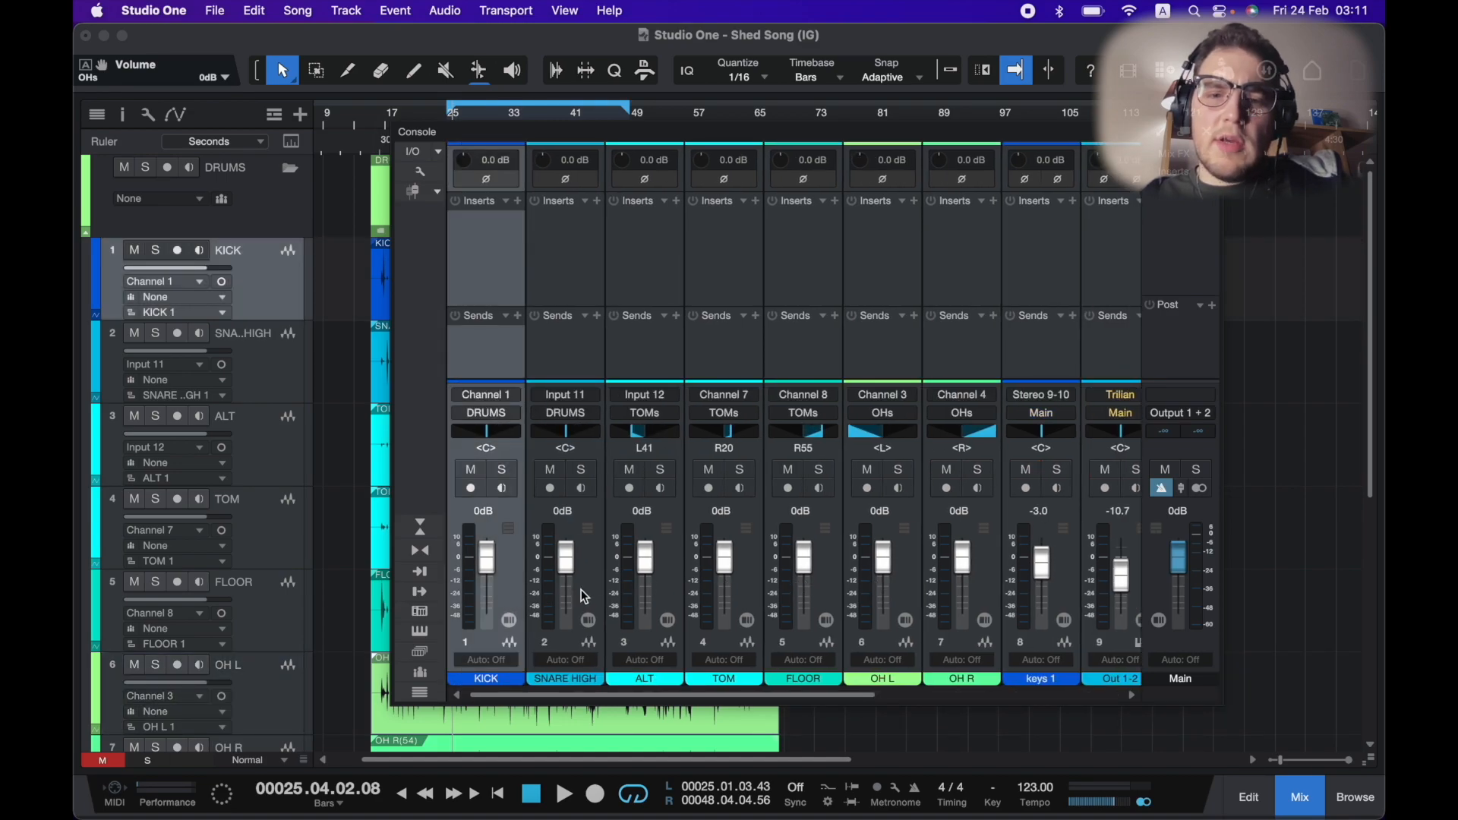
{"action": "left_click", "coordinate": [581, 590]}
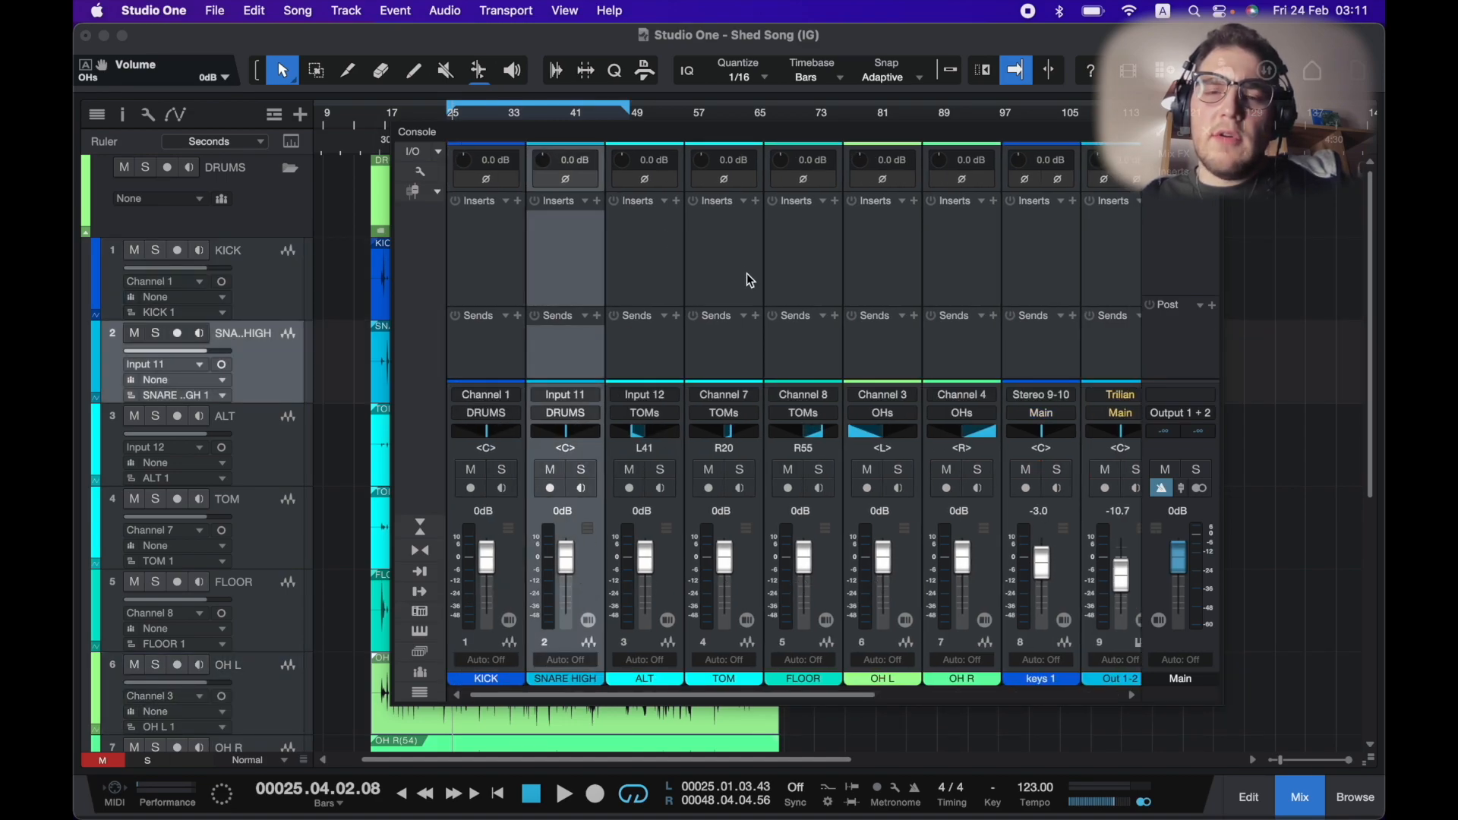
{"action": "scroll", "coordinate": [749, 278], "scroll_direction": "right", "scroll_amount": 5}
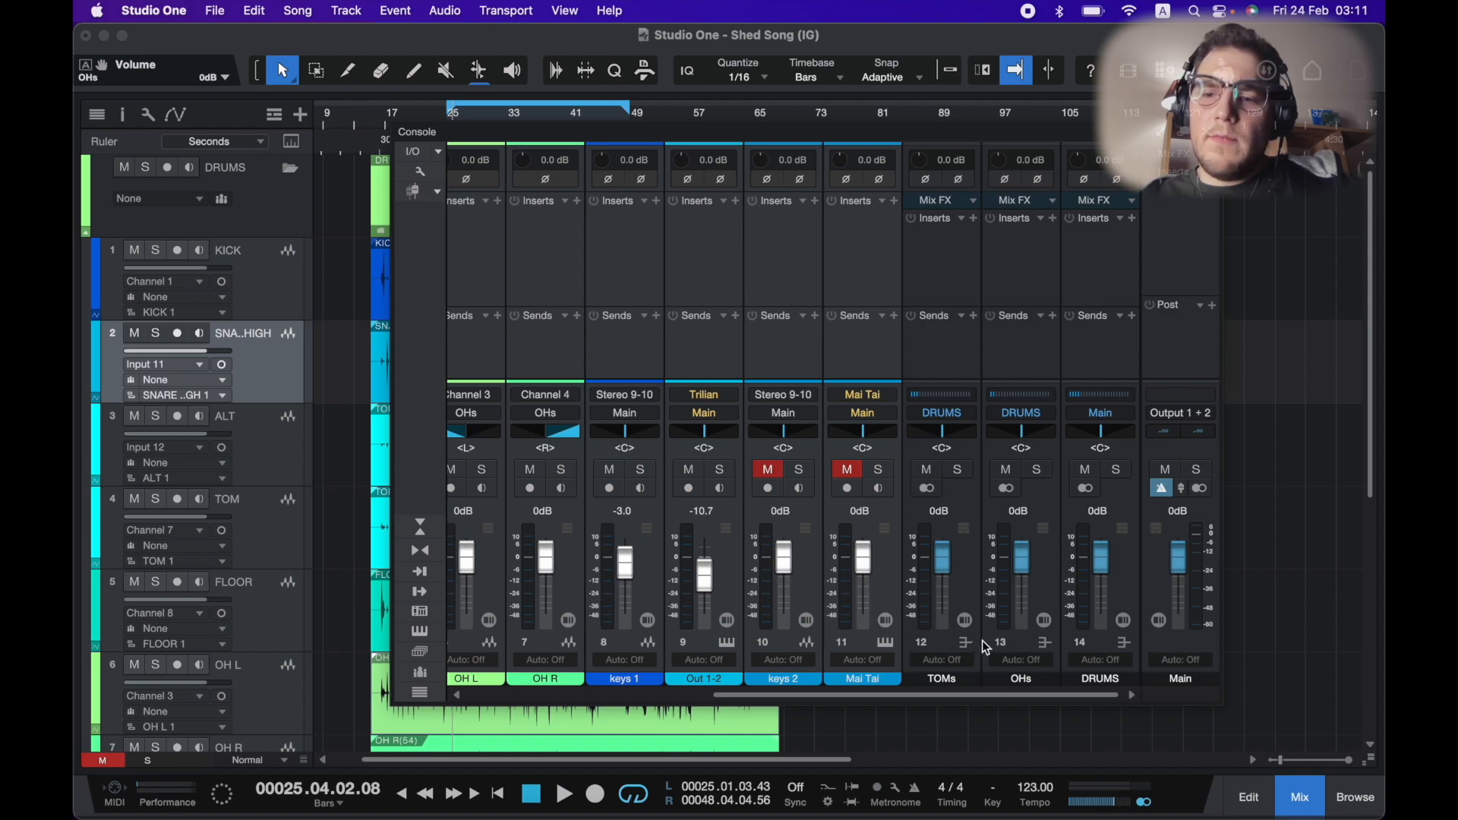
{"action": "left_click", "coordinate": [1124, 569]}
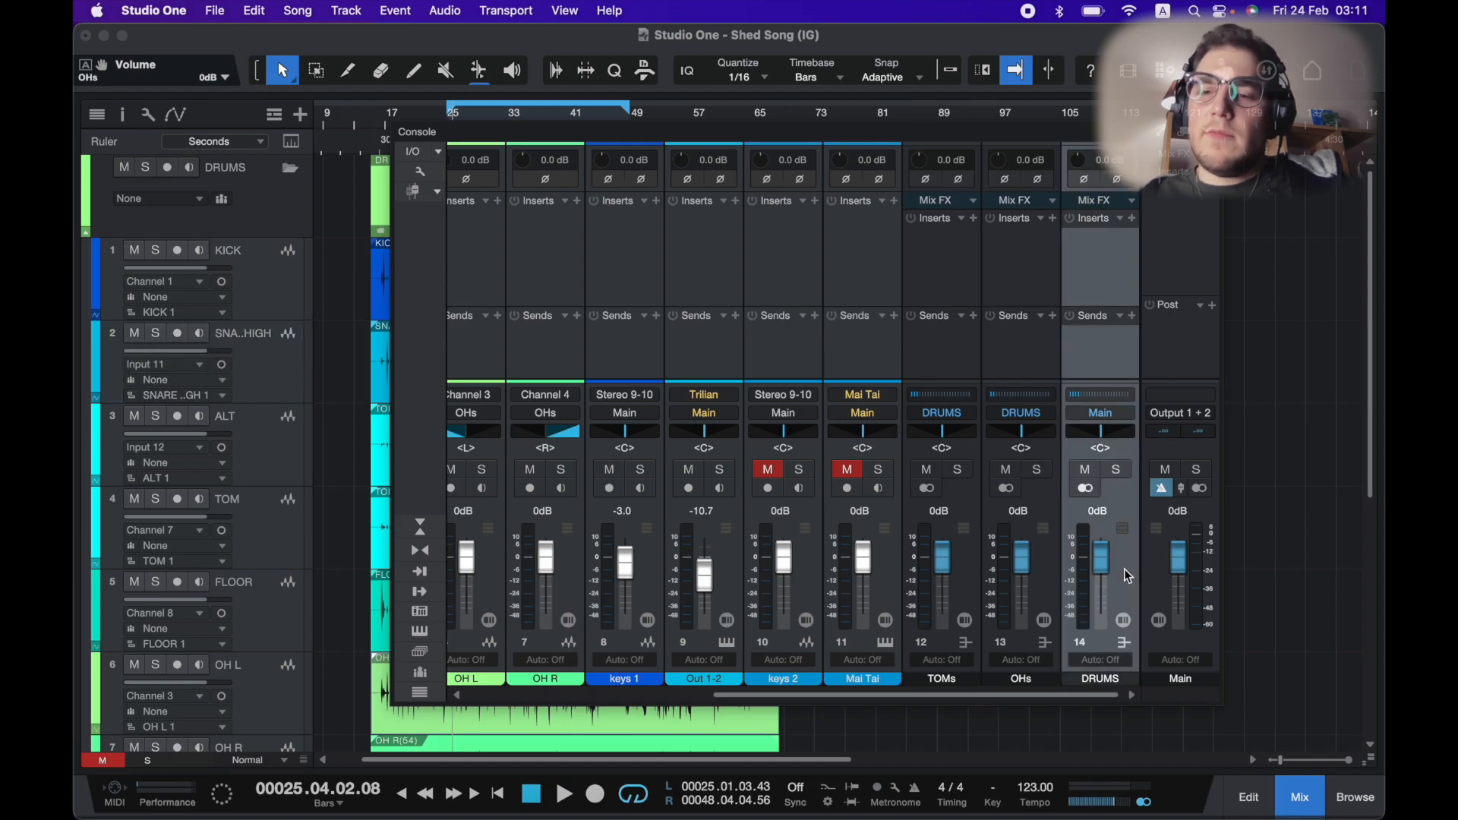
{"action": "scroll", "coordinate": [635, 248], "scroll_direction": "left", "scroll_amount": 5}
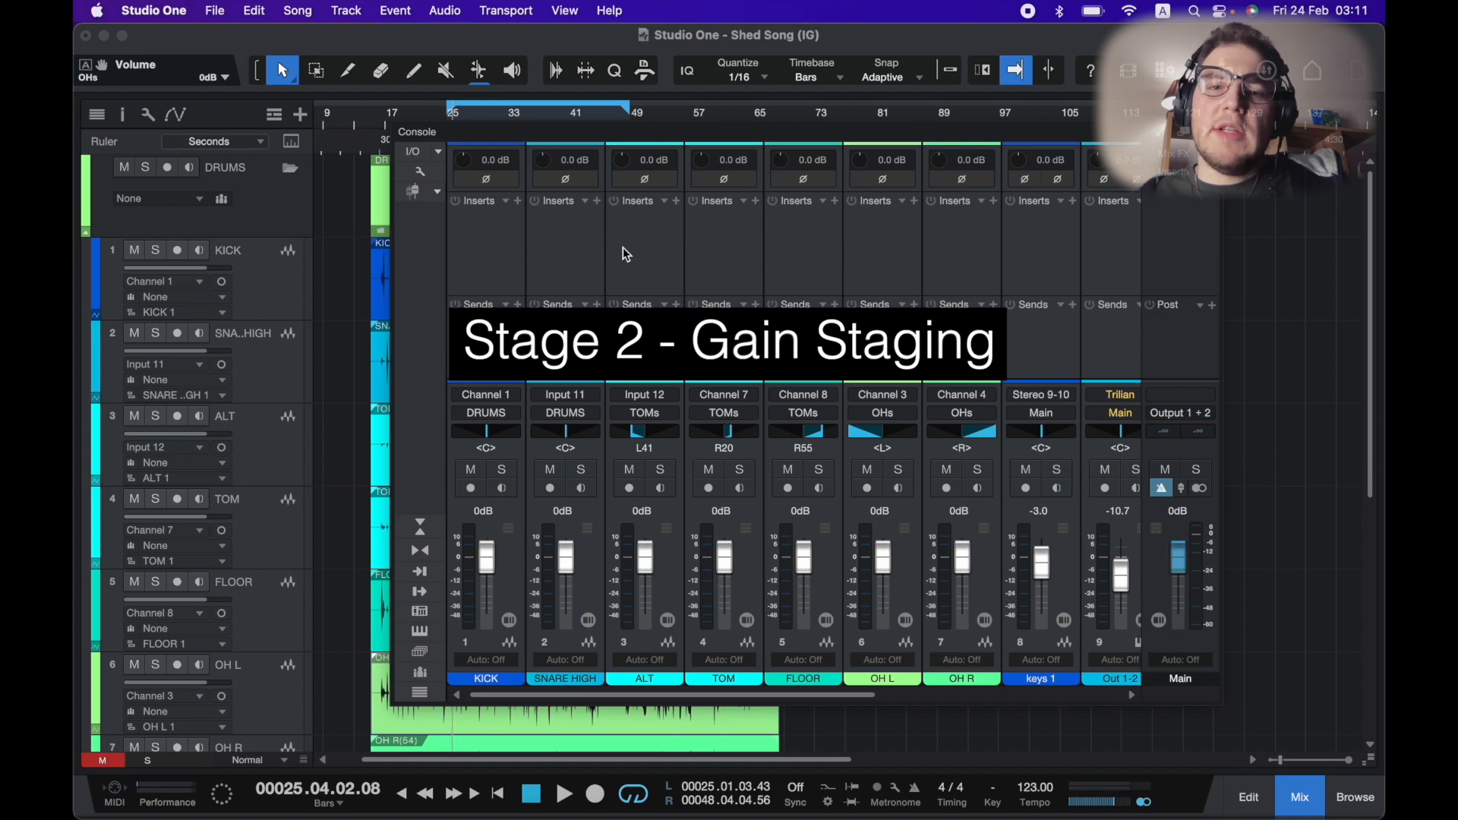
Insert the Mixtool plug-in on the KICK channel.
{"action": "left_click_drag", "start_coordinate": [511, 135], "coordinate": [772, 130]}
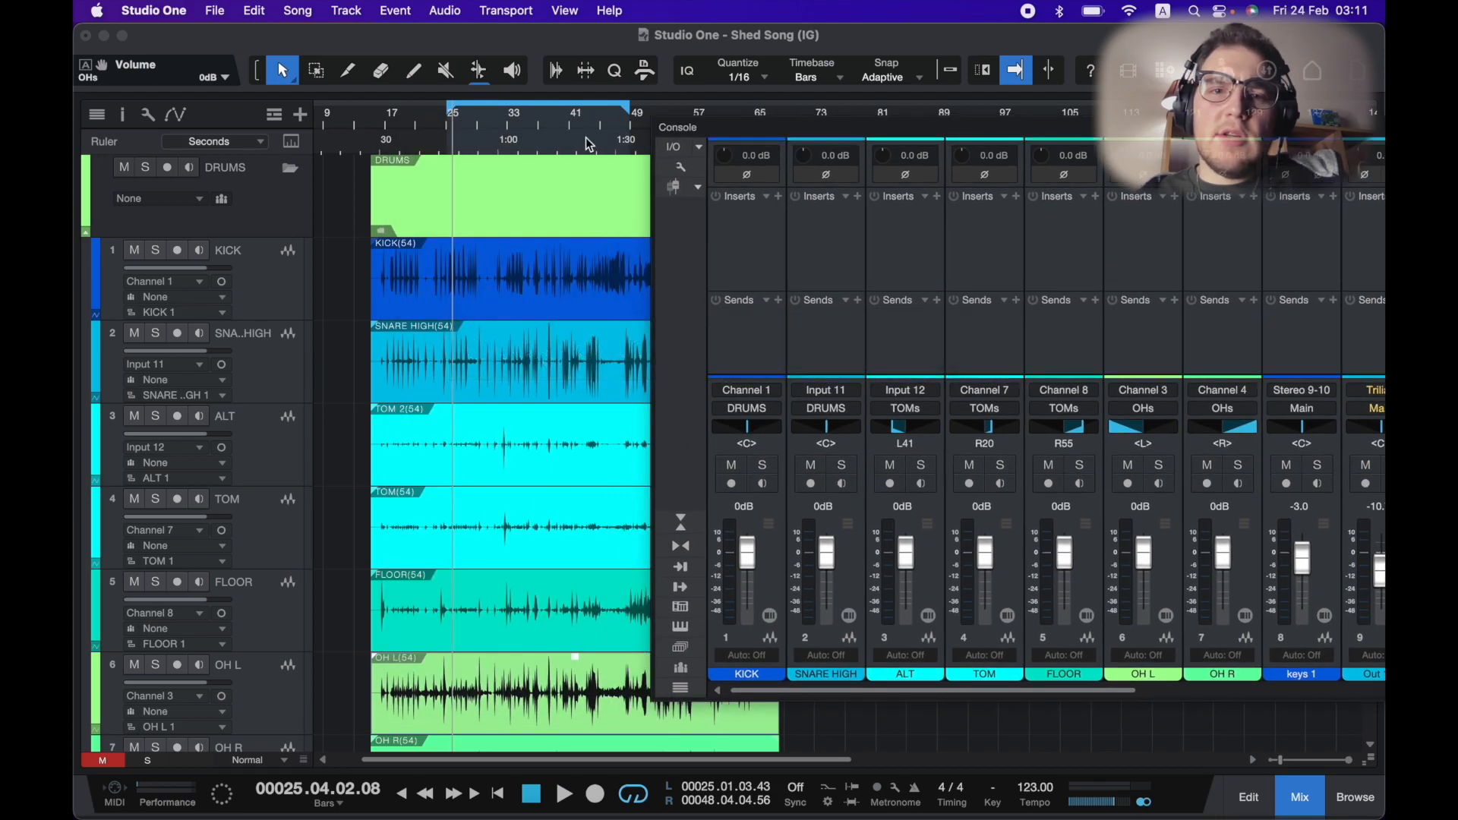
{"action": "scroll", "coordinate": [560, 138], "scroll_direction": "up", "scroll_amount": 3}
{"action": "scroll", "coordinate": [446, 196], "scroll_direction": "up", "scroll_amount": 2}
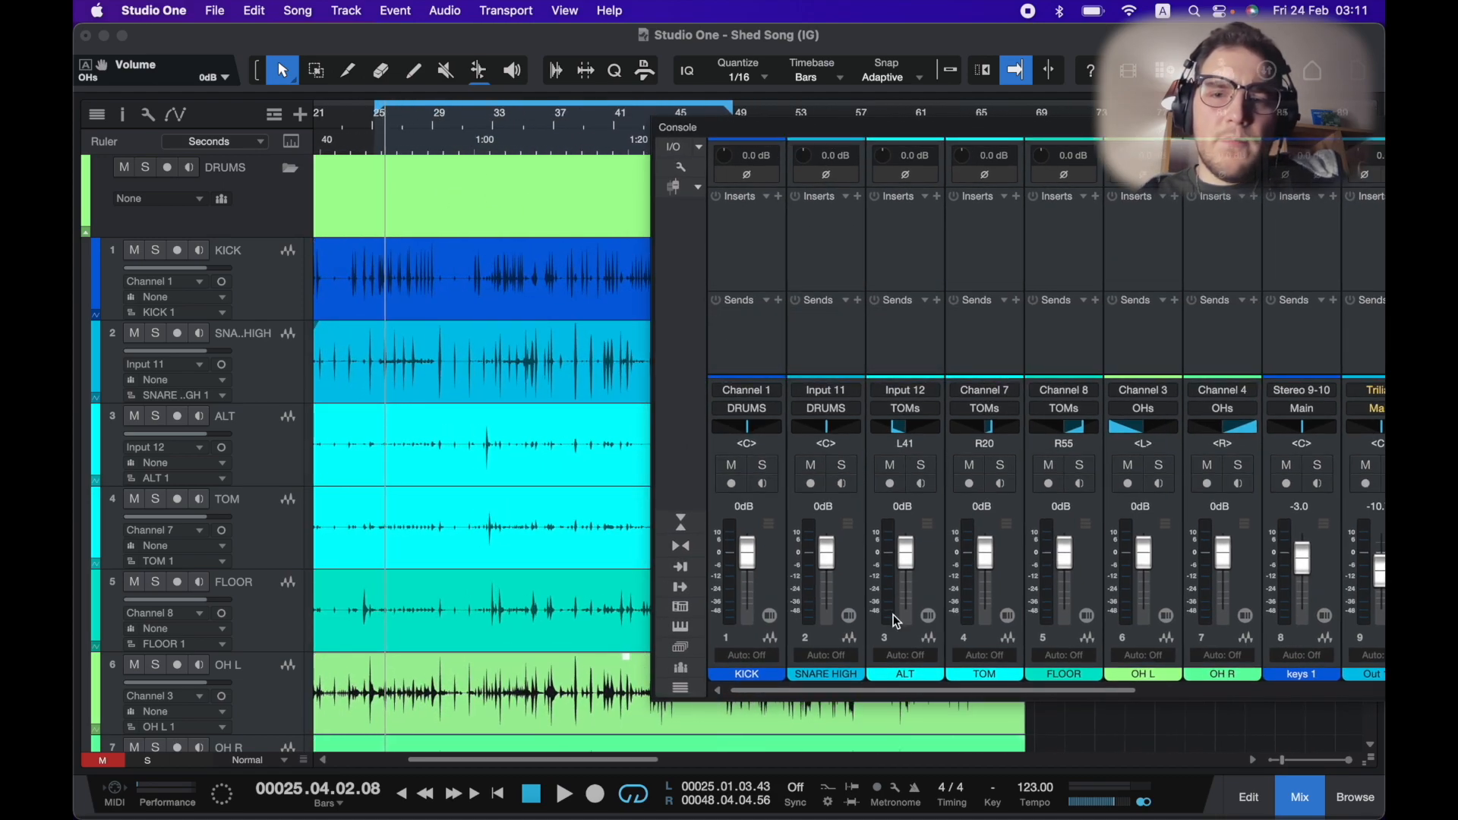
{"action": "left_click_drag", "start_coordinate": [907, 127], "coordinate": [735, 132]}
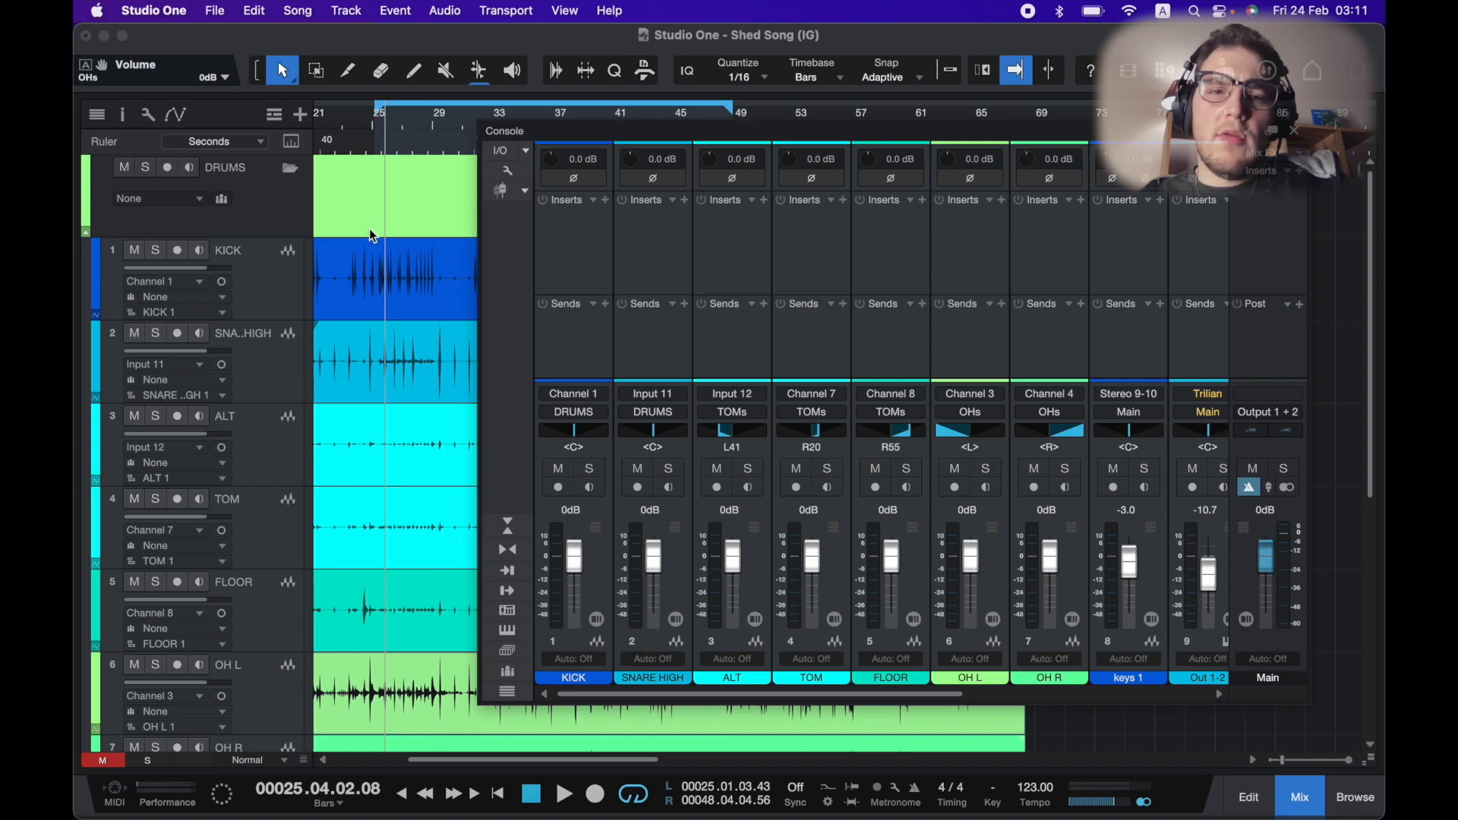
{"action": "scroll", "coordinate": [370, 231], "scroll_direction": "left", "scroll_amount": 5}
{"action": "scroll", "coordinate": [370, 231], "scroll_direction": "right", "scroll_amount": 5}
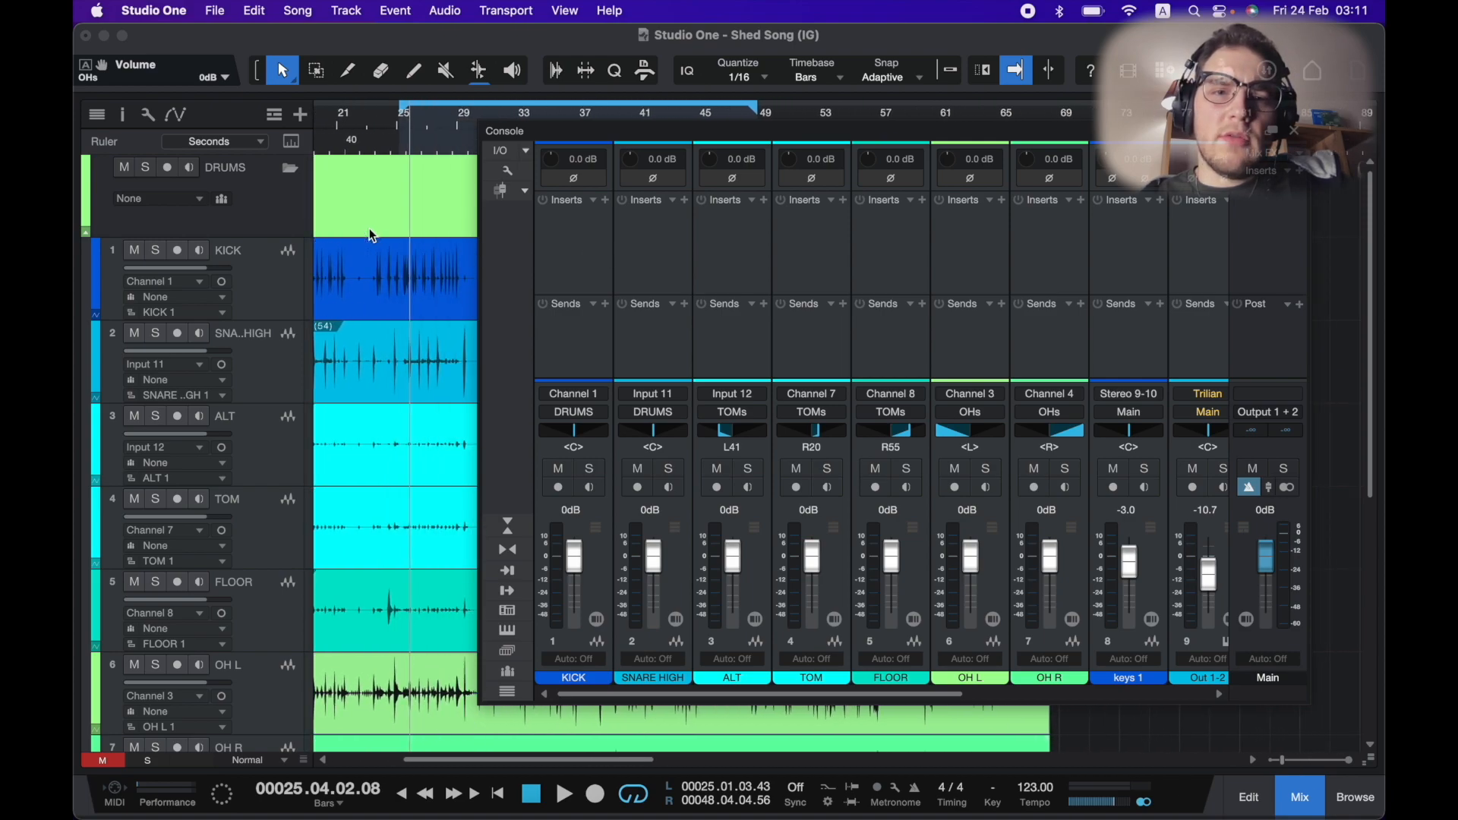
{"action": "left_click", "coordinate": [594, 200]}
{"action": "left_click", "coordinate": [602, 201]}
{"action": "left_click", "coordinate": [600, 199]}
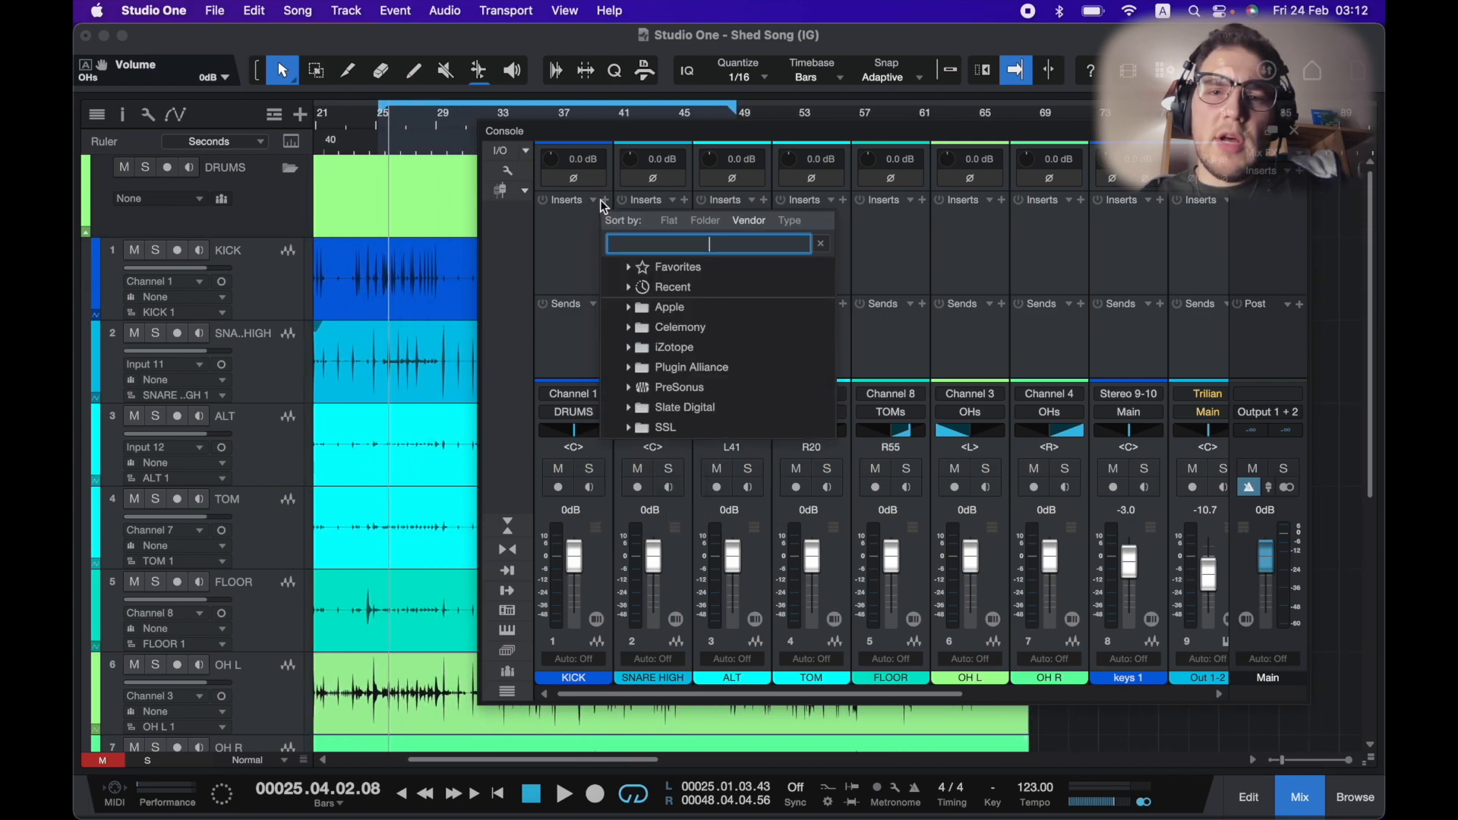
{"action": "type", "text": "mixt"}
{"action": "key", "text": "Return"}
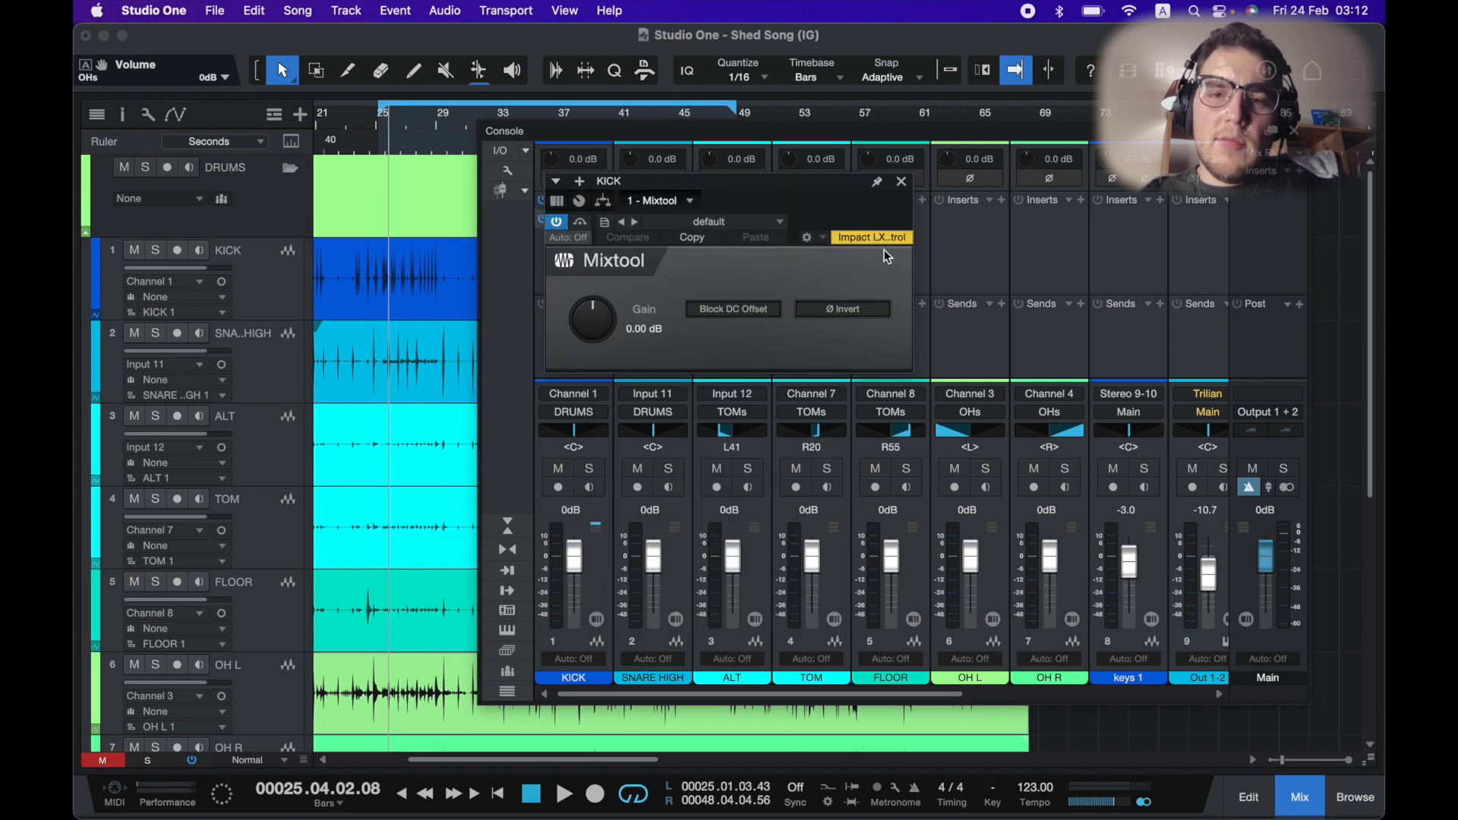
Set the Mixtool gain to 6.72 dB, then remove the Mixtool plug-in from the KICK channel.
{"action": "left_click_drag", "start_coordinate": [597, 325], "coordinate": [607, 308]}
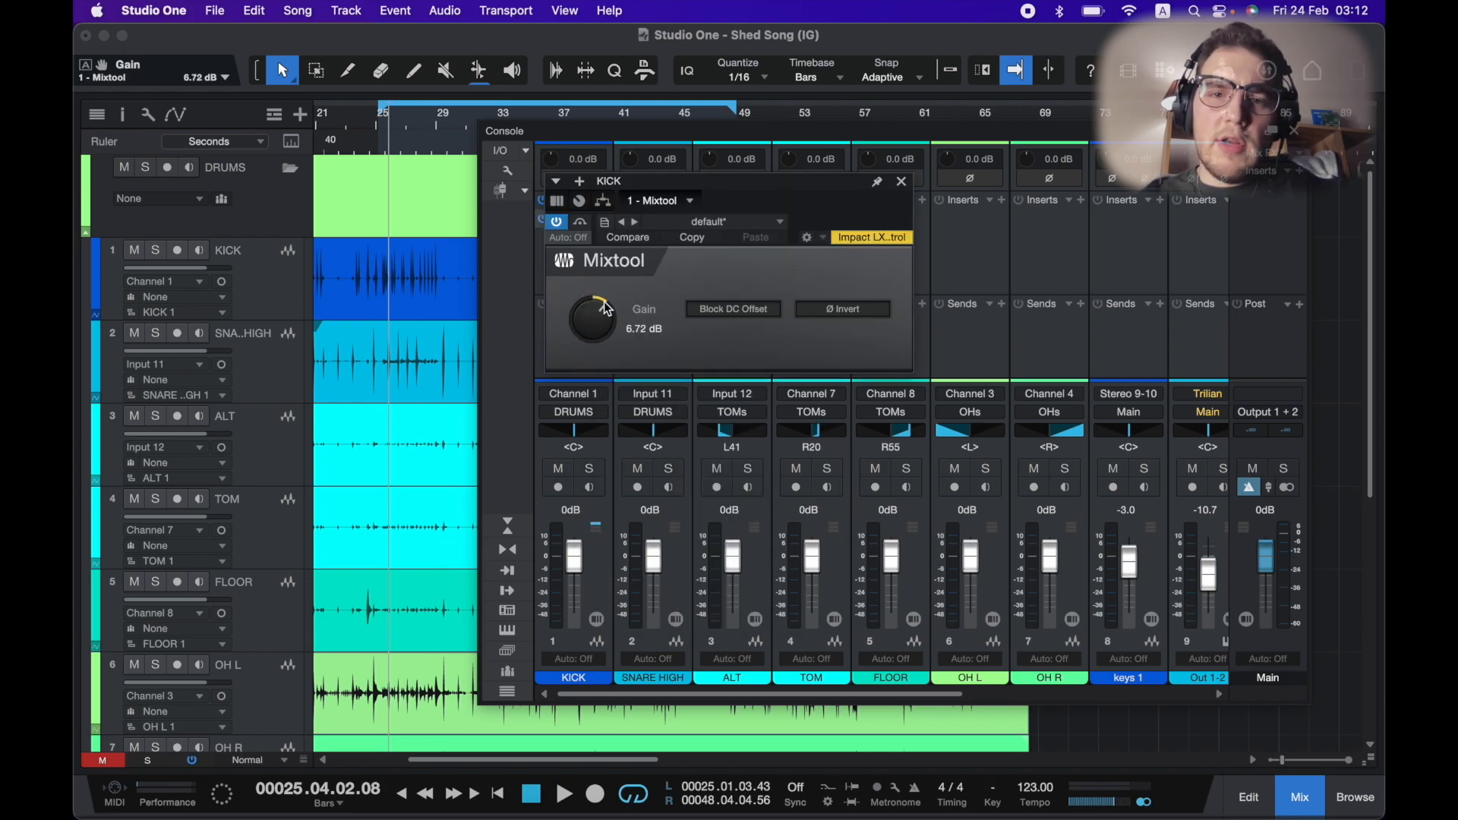
{"action": "left_click", "coordinate": [902, 183]}
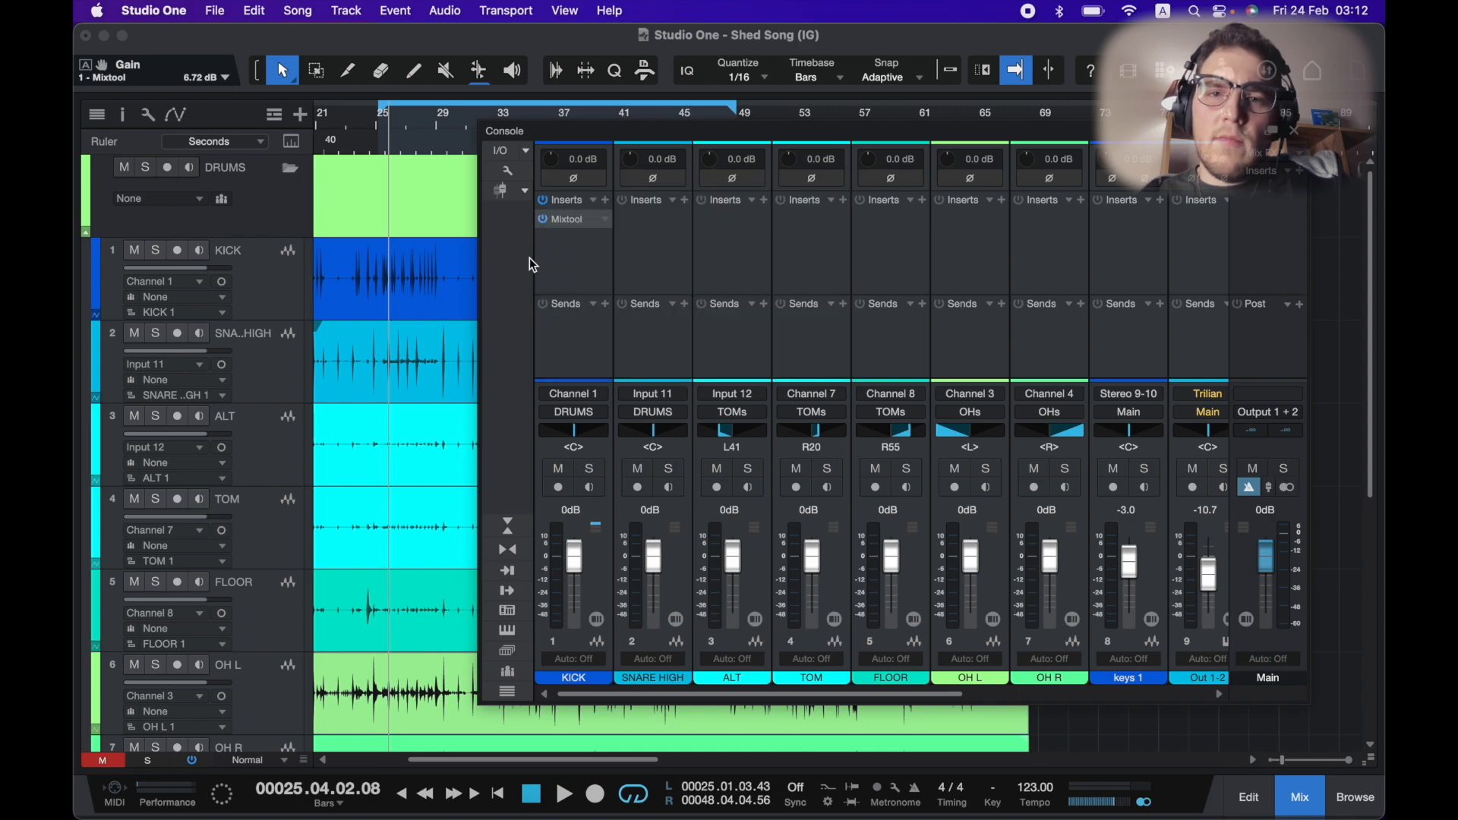
{"action": "right_click", "coordinate": [578, 222]}
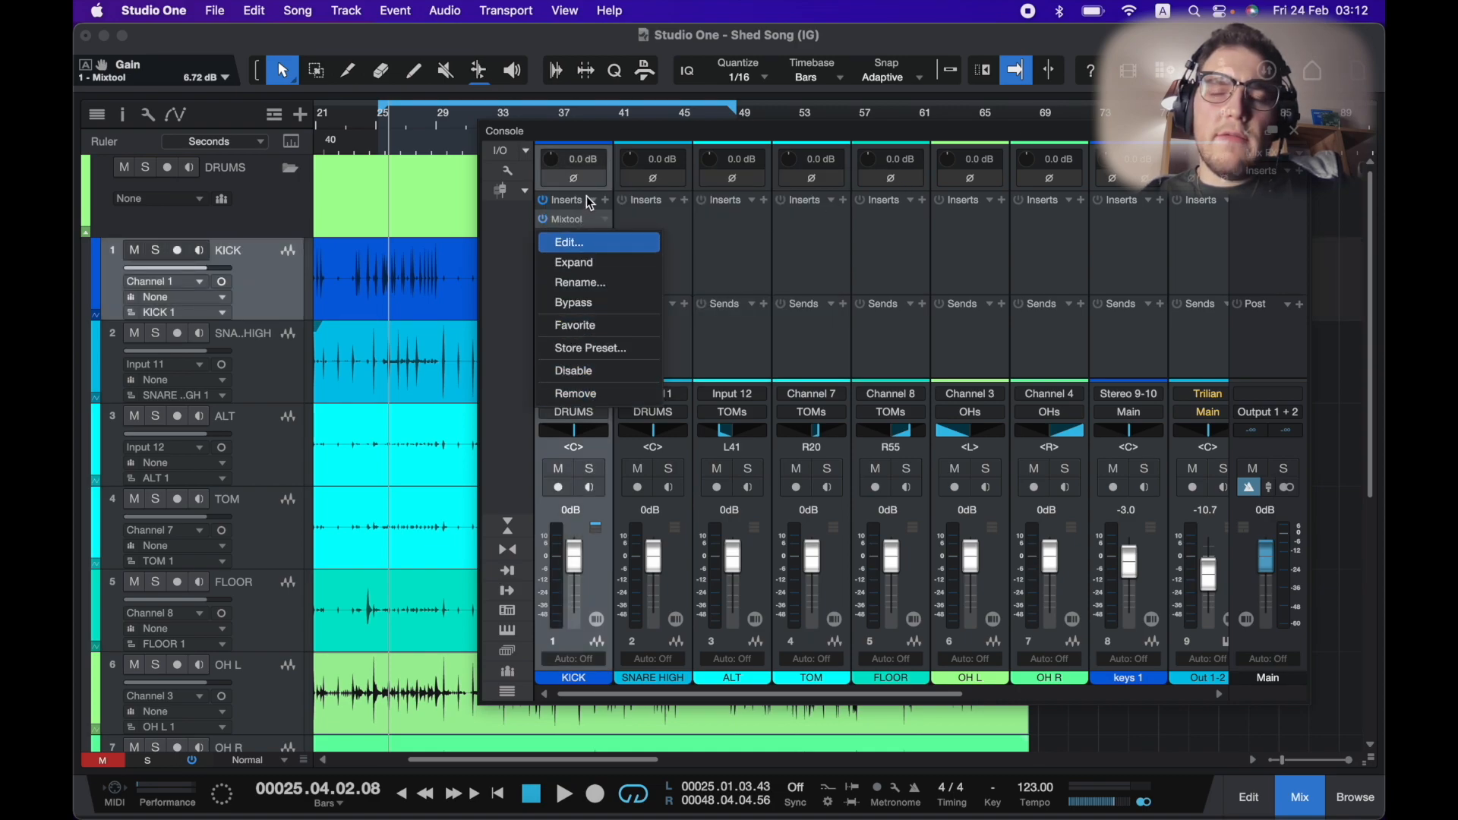
{"action": "left_click", "coordinate": [589, 394]}
Start playback and lower the KICK channel's input gain to -3.8 dB.
{"action": "left_click_drag", "start_coordinate": [549, 160], "coordinate": [549, 162]}
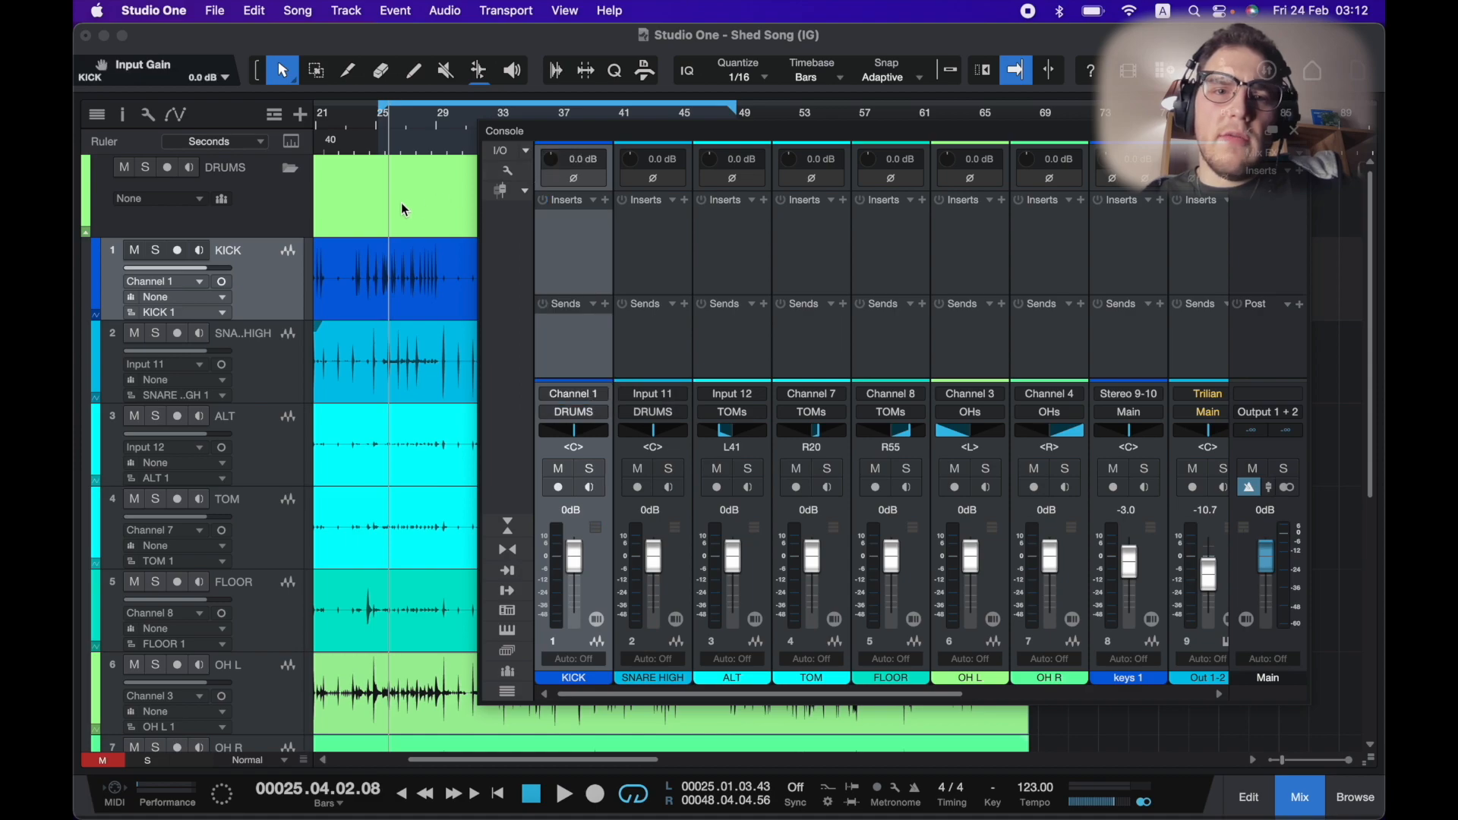
{"action": "key", "text": "space"}
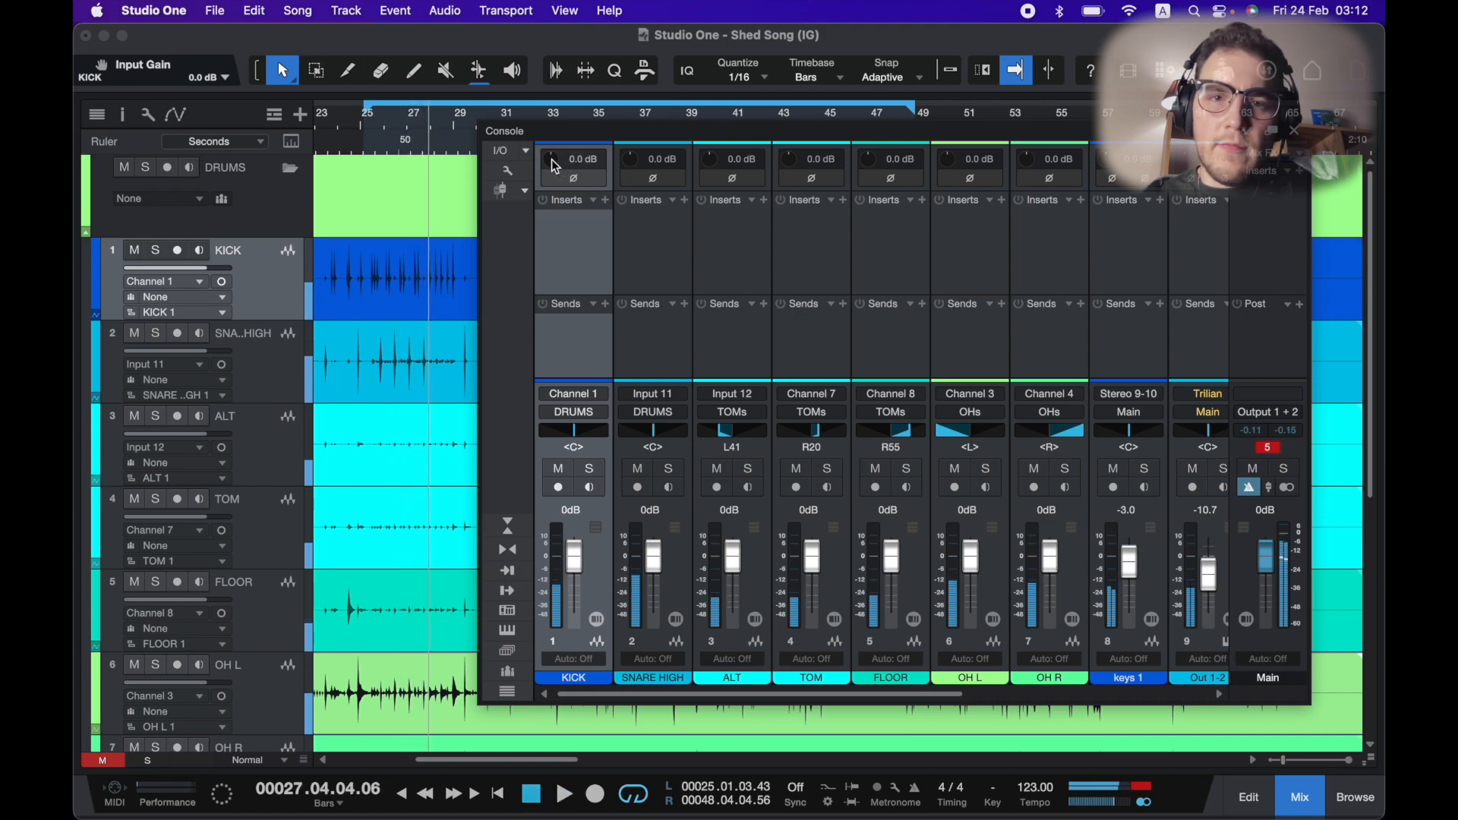
{"action": "left_click_drag", "start_coordinate": [552, 158], "coordinate": [551, 165]}
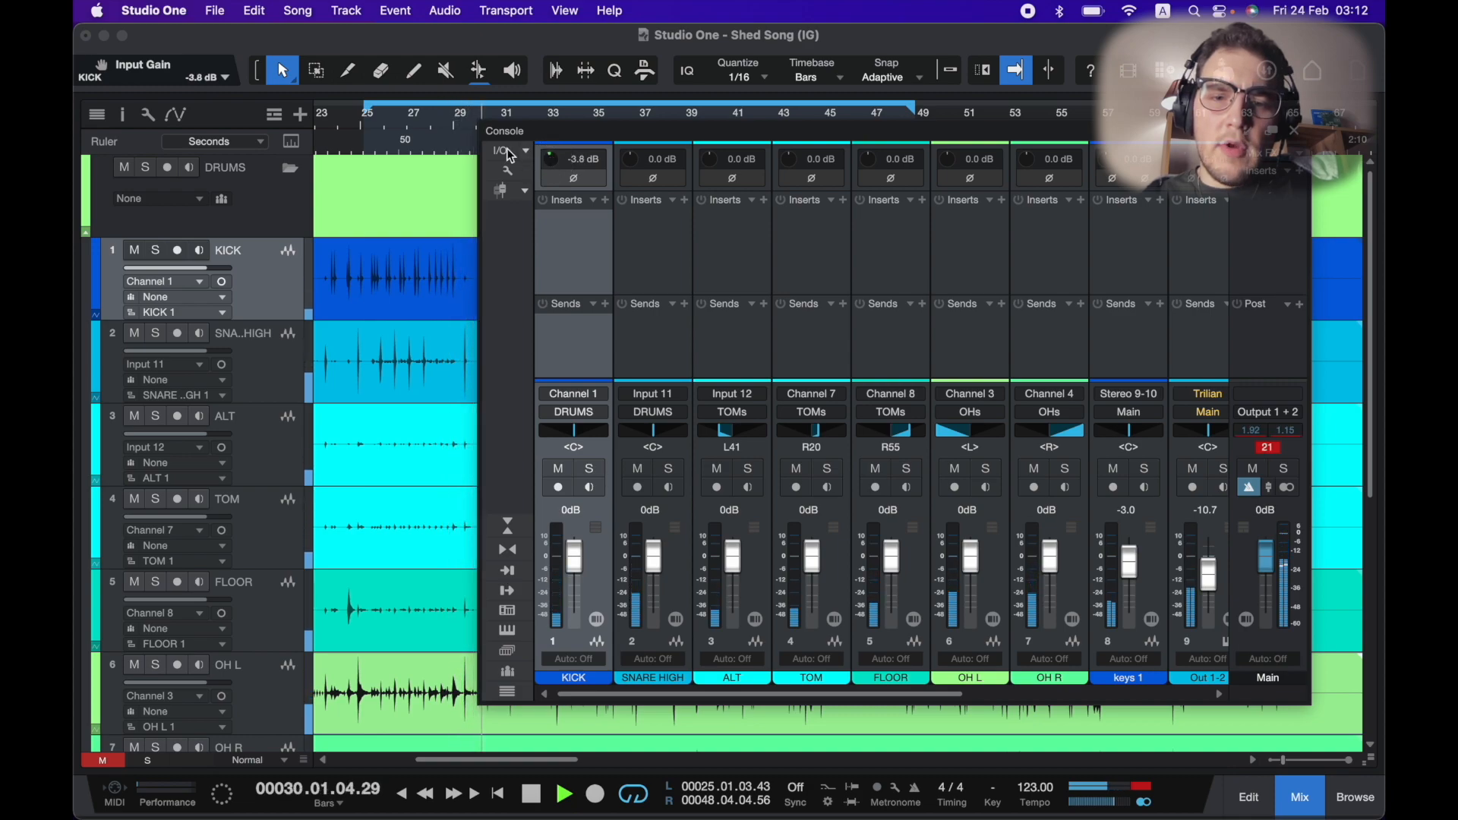
Set a loop range from about bar 33 to bar 38 in the timeline.
{"action": "scroll", "coordinate": [366, 161], "scroll_direction": "down", "scroll_amount": 3}
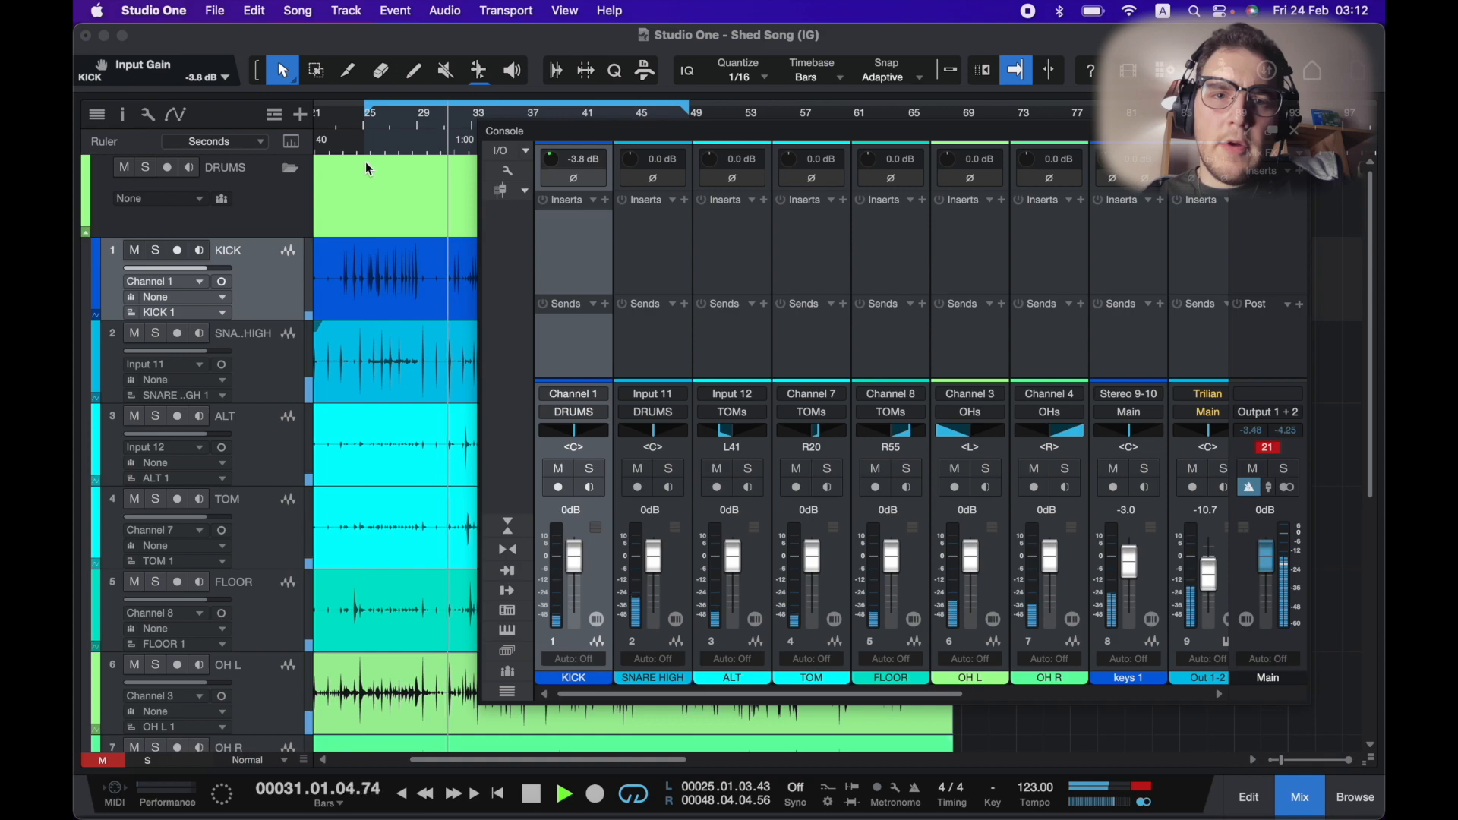
{"action": "scroll", "coordinate": [366, 162], "scroll_direction": "down", "scroll_amount": 3}
{"action": "left_click", "coordinate": [465, 111]}
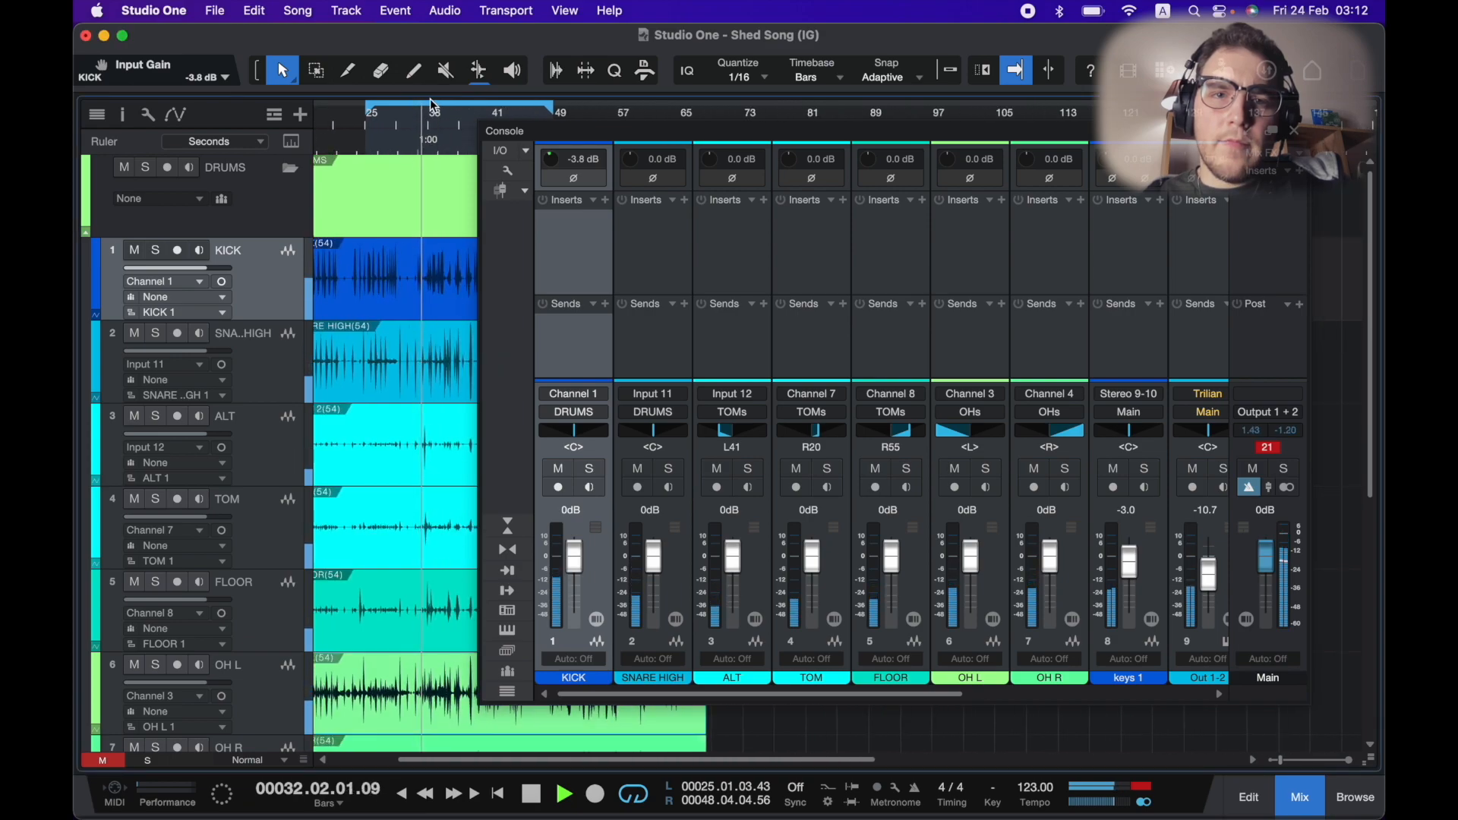
{"action": "left_click_drag", "start_coordinate": [435, 105], "coordinate": [474, 107]}
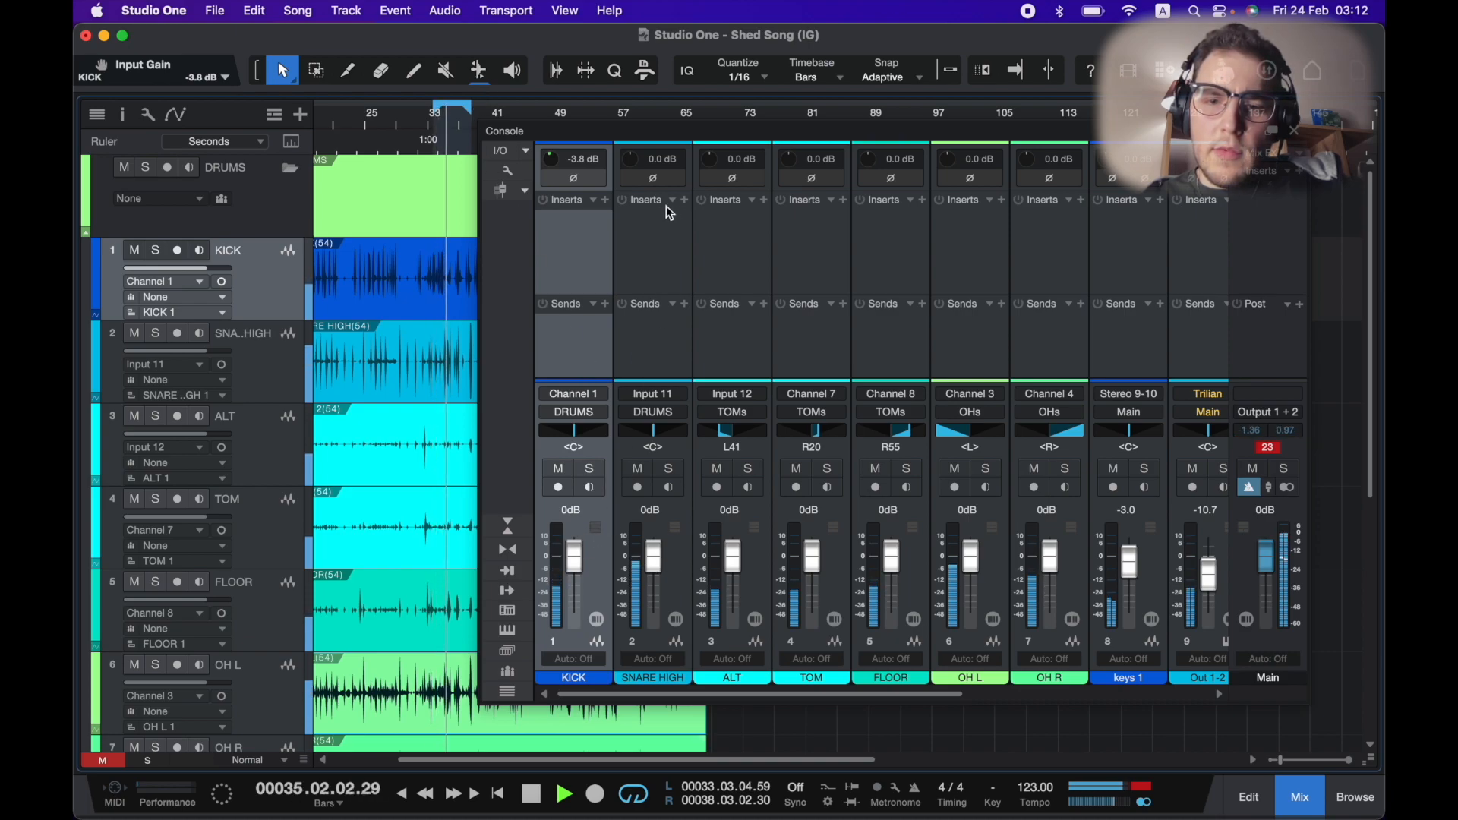
Lower the input gains to -5.3 dB on SNARE HIGH, -0.7 dB on ALT, -1.9 dB on TOM and -1.2 dB on FLOOR.
{"action": "left_click_drag", "start_coordinate": [632, 167], "coordinate": [631, 179]}
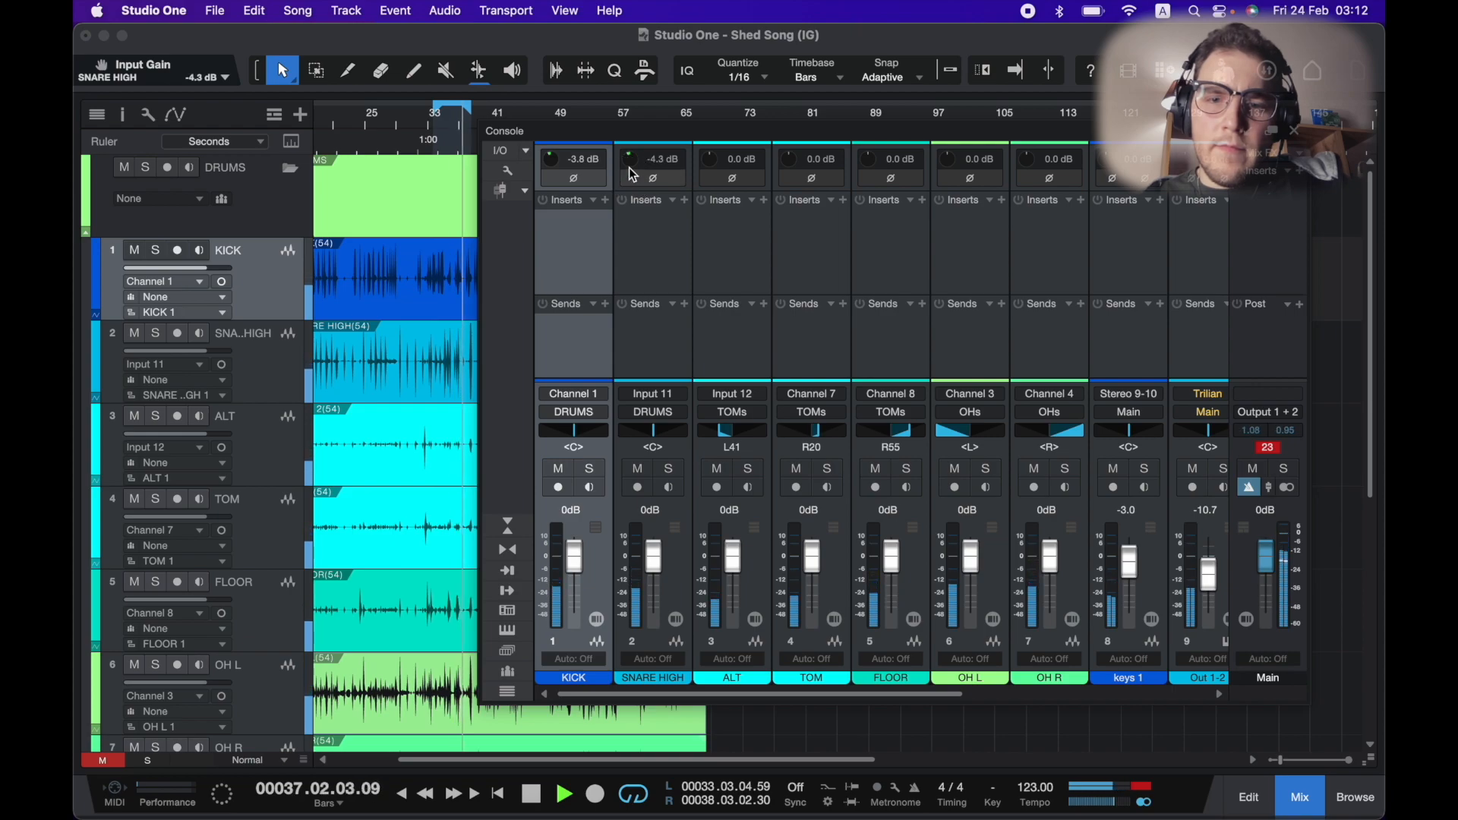
{"action": "left_click_drag", "start_coordinate": [628, 159], "coordinate": [630, 168]}
{"action": "scroll", "coordinate": [752, 227], "scroll_direction": "right", "scroll_amount": 3}
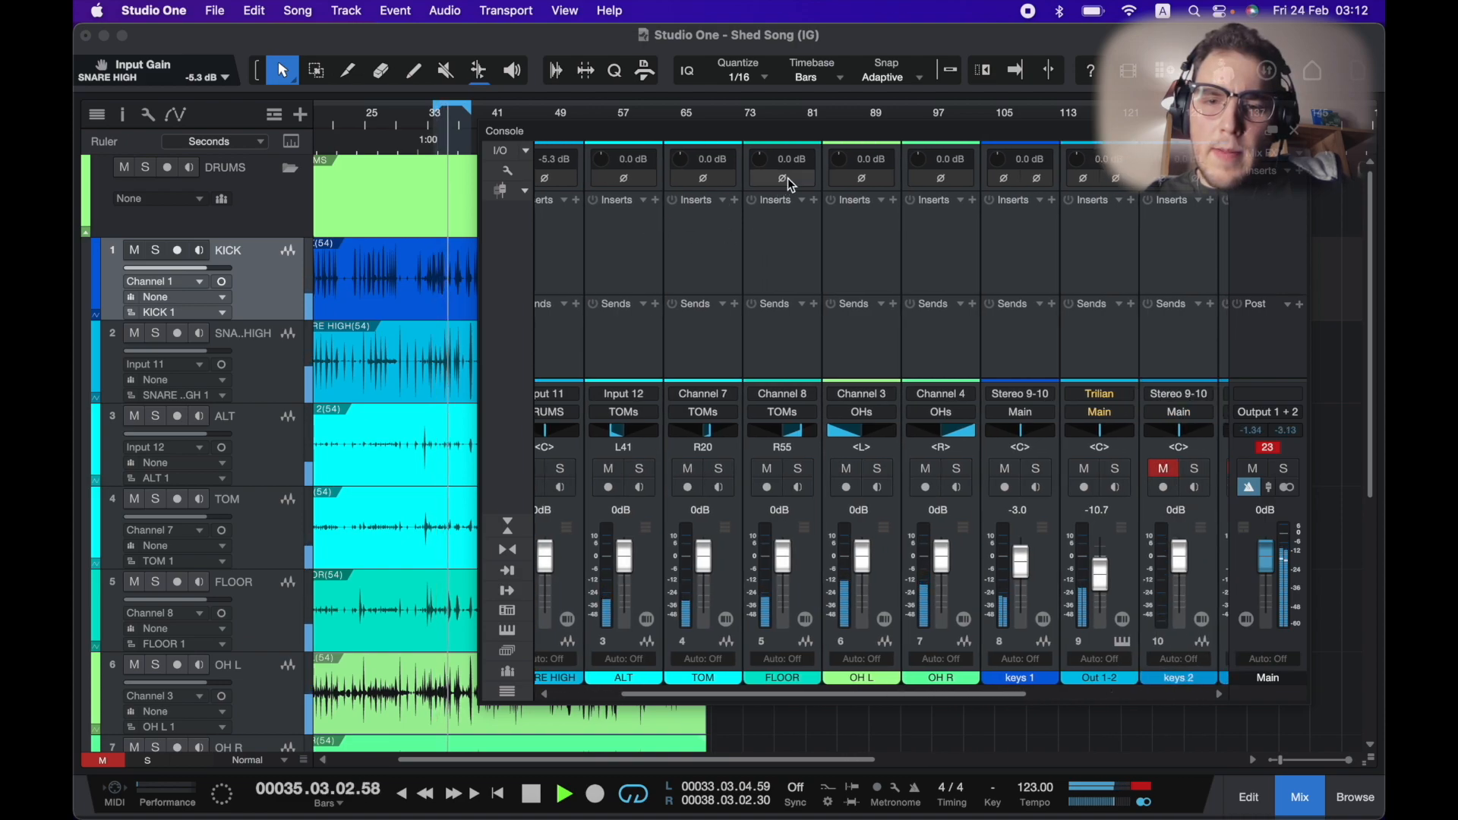
{"action": "left_click_drag", "start_coordinate": [761, 163], "coordinate": [764, 172]}
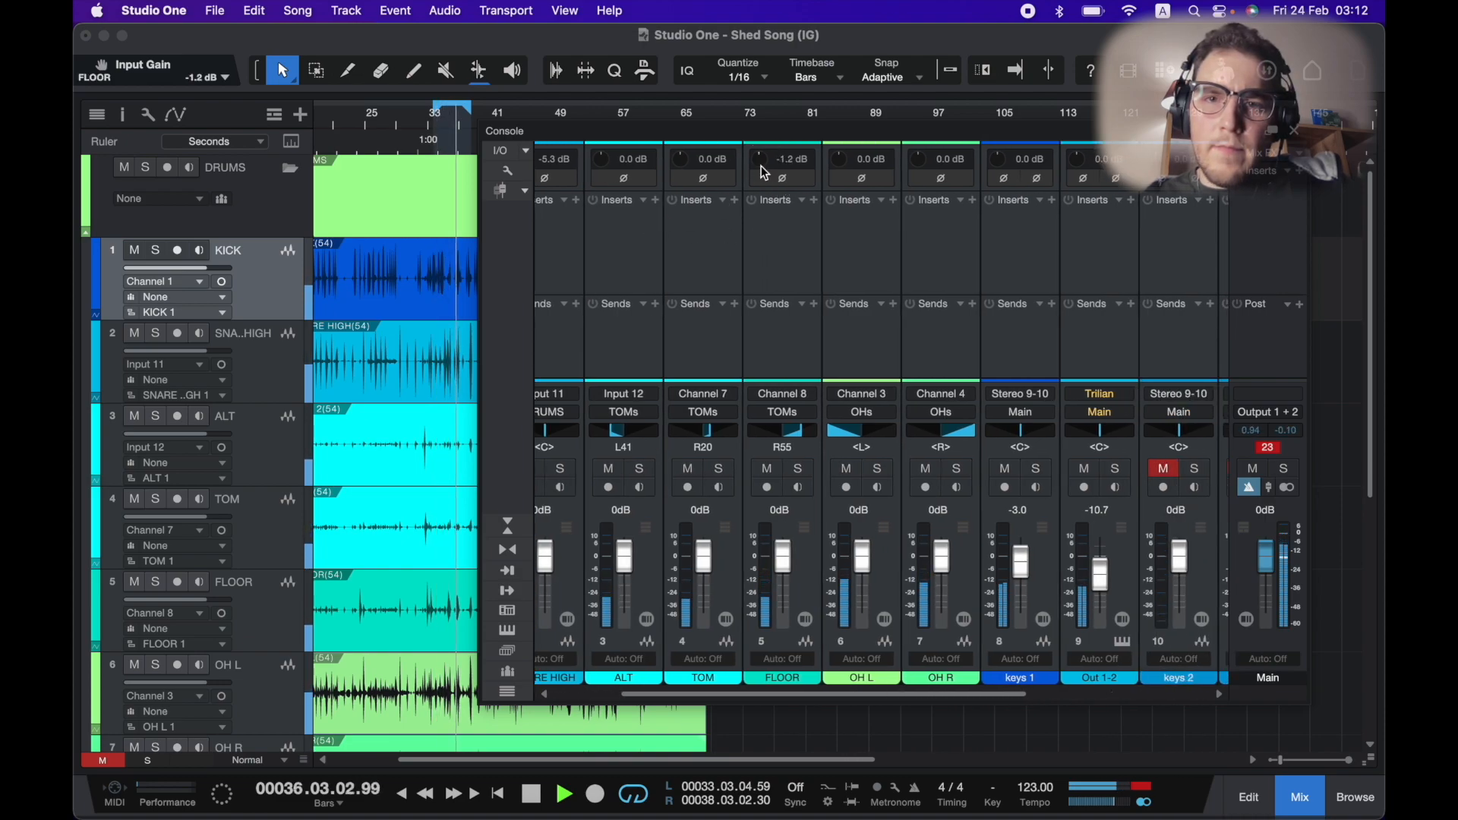
{"action": "left_click_drag", "start_coordinate": [617, 165], "coordinate": [687, 163]}
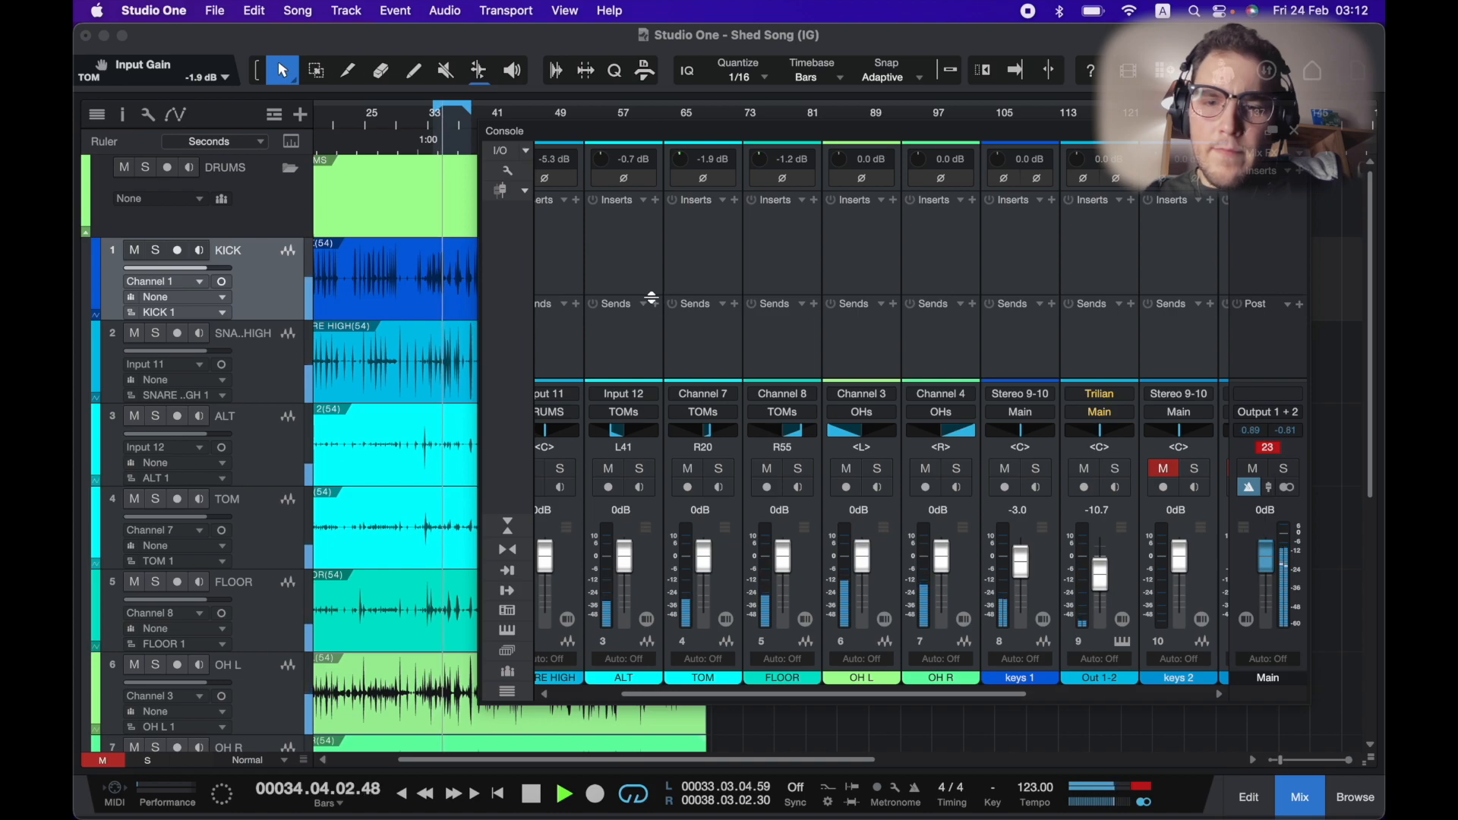
{"action": "left_click", "coordinate": [415, 125]}
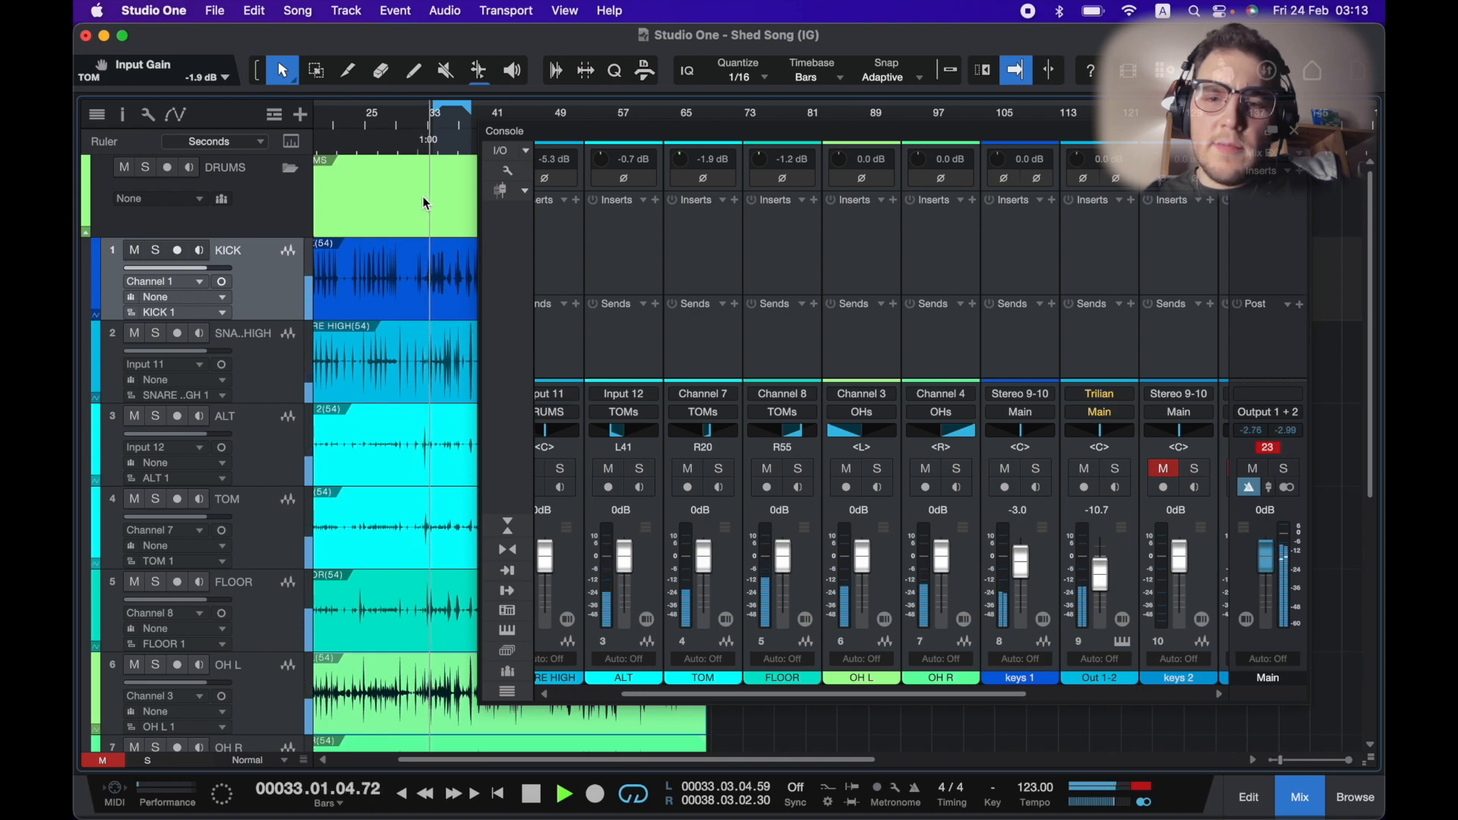
Lower the FLOOR input gain to -2.4 dB and the ALT input gain to -1.9 dB.
{"action": "left_click", "coordinate": [752, 160]}
{"action": "left_click_drag", "start_coordinate": [752, 159], "coordinate": [749, 169]}
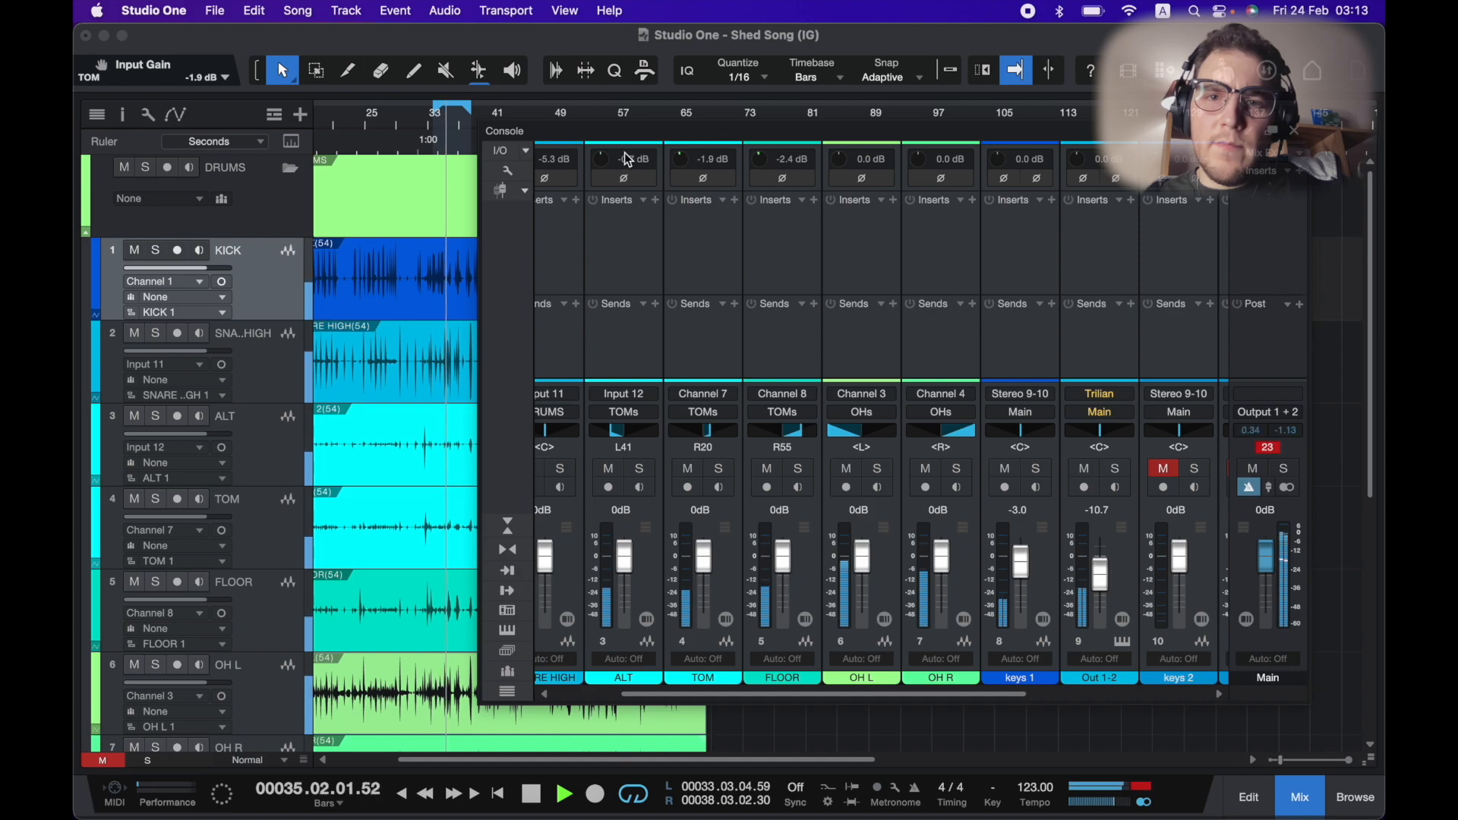
{"action": "left_click", "coordinate": [595, 160]}
{"action": "left_click_drag", "start_coordinate": [594, 159], "coordinate": [595, 166]}
{"action": "left_click", "coordinate": [405, 127]}
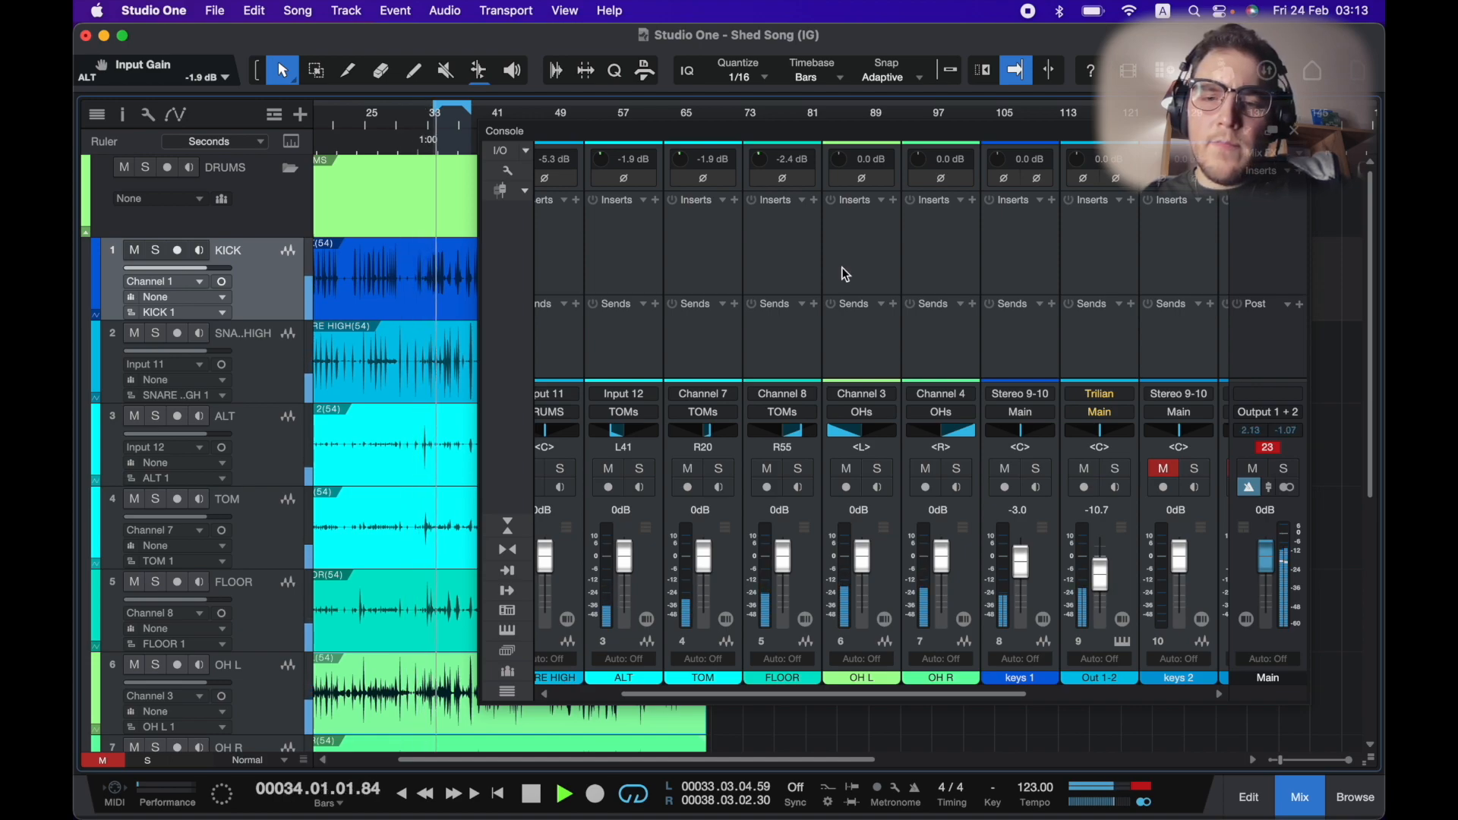
Stop playback, select the overhead tracks and adjust the OH L event's volume to about -2.2 dB in the arrangement.
{"action": "key", "text": "space"}
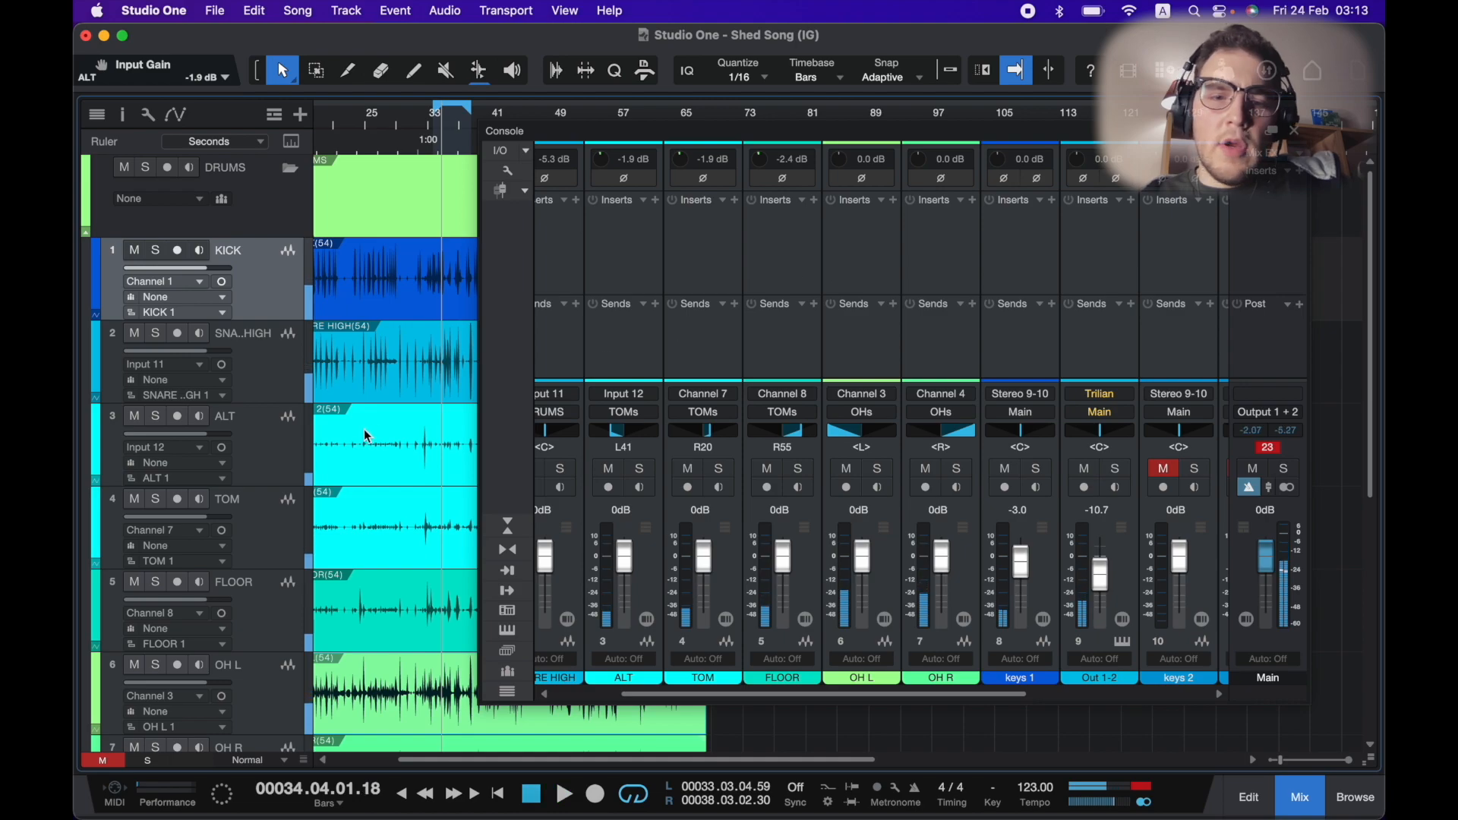
{"action": "scroll", "coordinate": [367, 436], "scroll_direction": "down", "scroll_amount": 5}
{"action": "scroll", "coordinate": [367, 435], "scroll_direction": "up", "scroll_amount": 3}
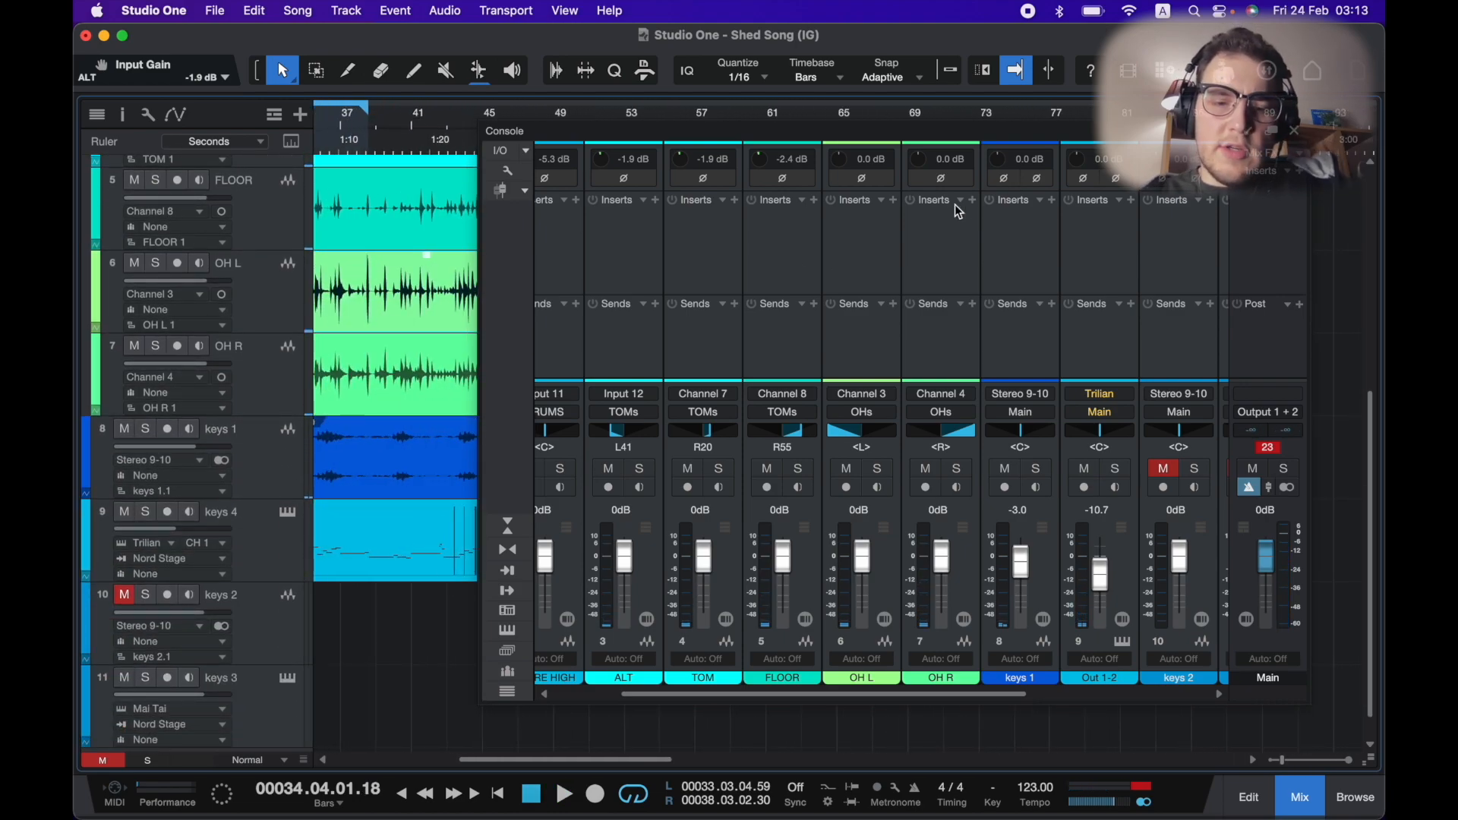
{"action": "key", "text": "F3"}
{"action": "scroll", "coordinate": [530, 325], "scroll_direction": "left", "scroll_amount": 5}
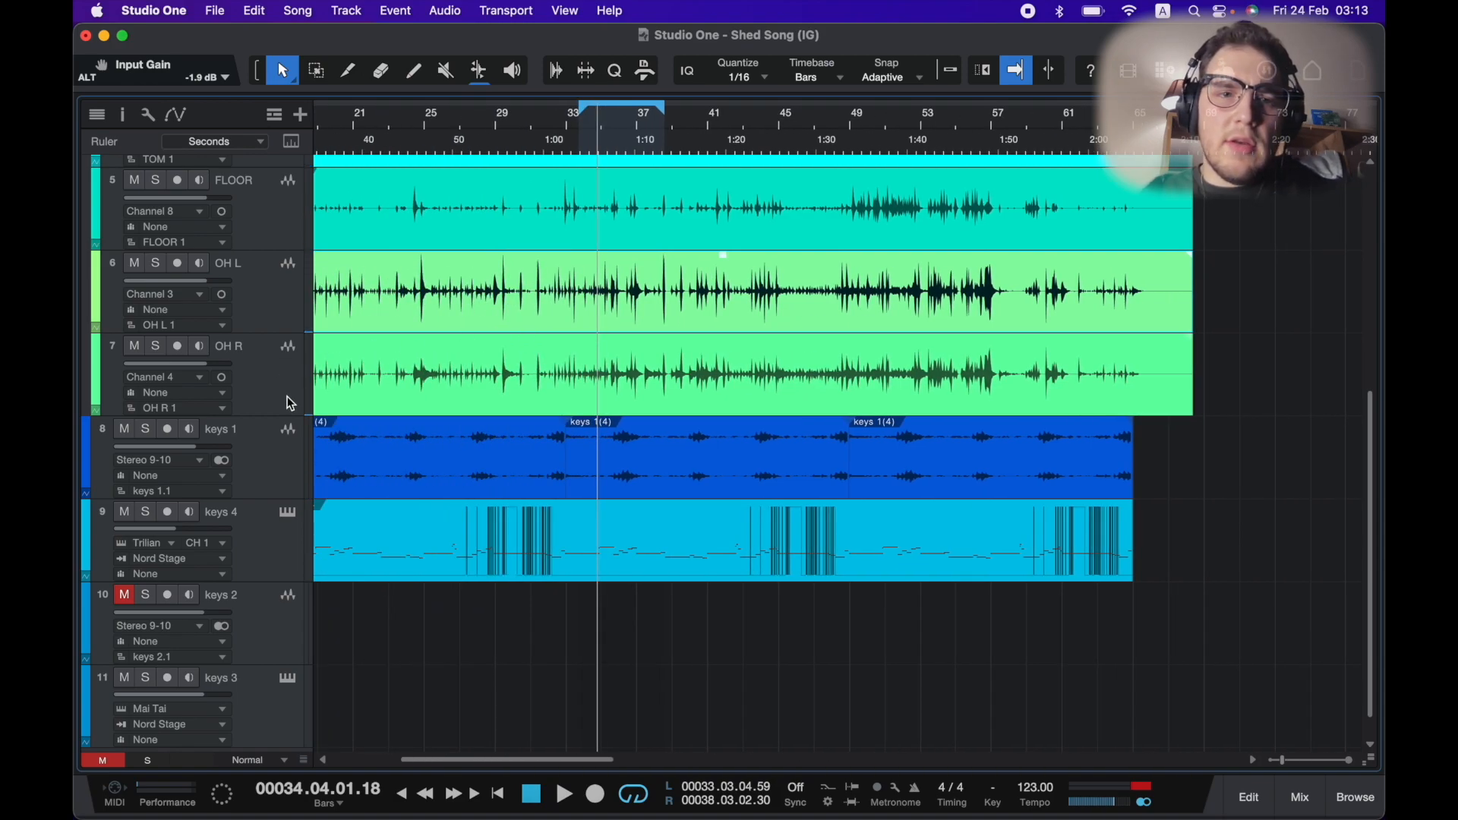
{"action": "scroll", "coordinate": [600, 264], "scroll_direction": "up", "scroll_amount": 4}
{"action": "scroll", "coordinate": [656, 305], "scroll_direction": "down", "scroll_amount": 5}
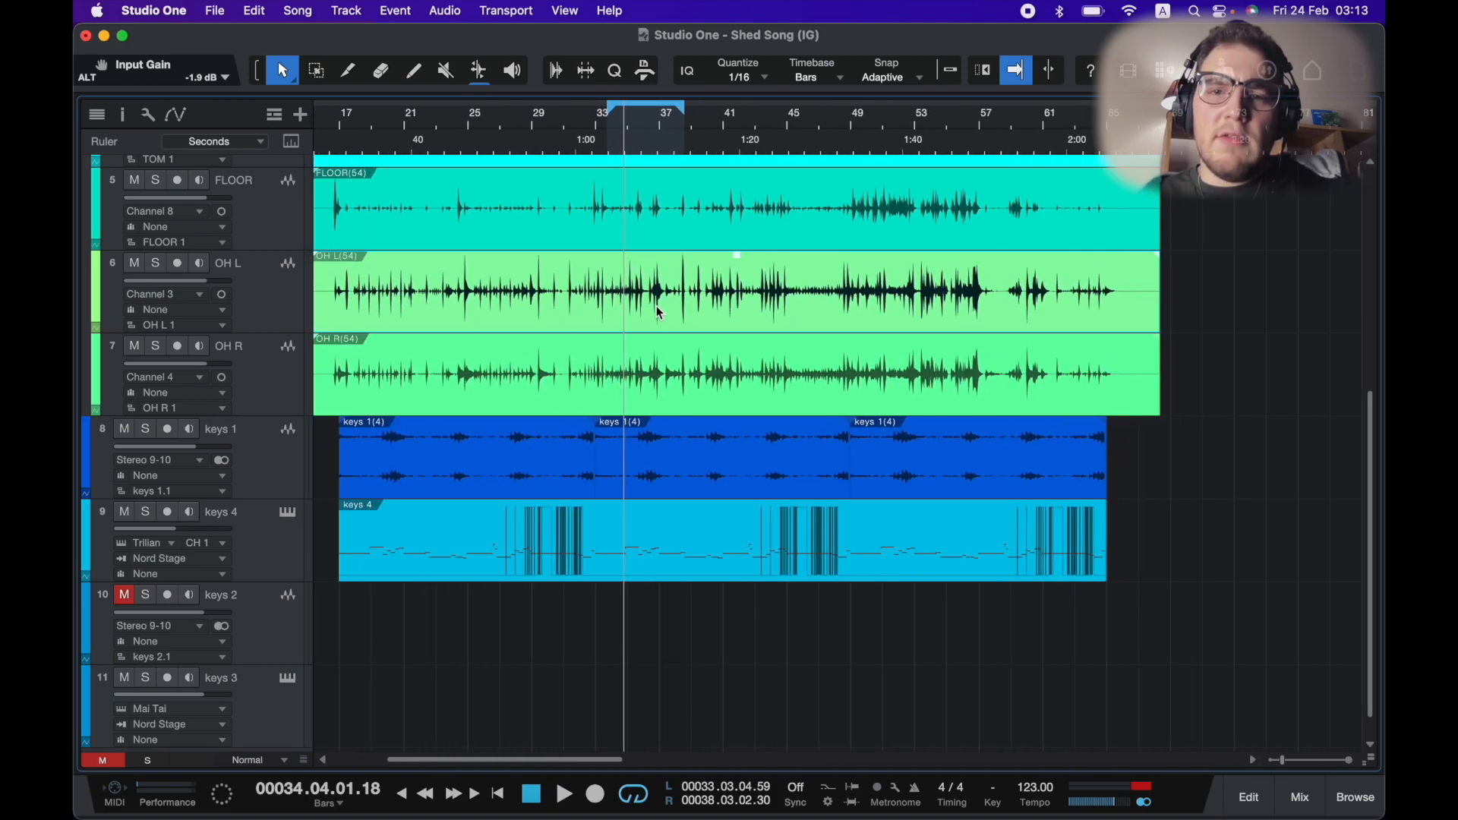
{"action": "left_click", "coordinate": [732, 307]}
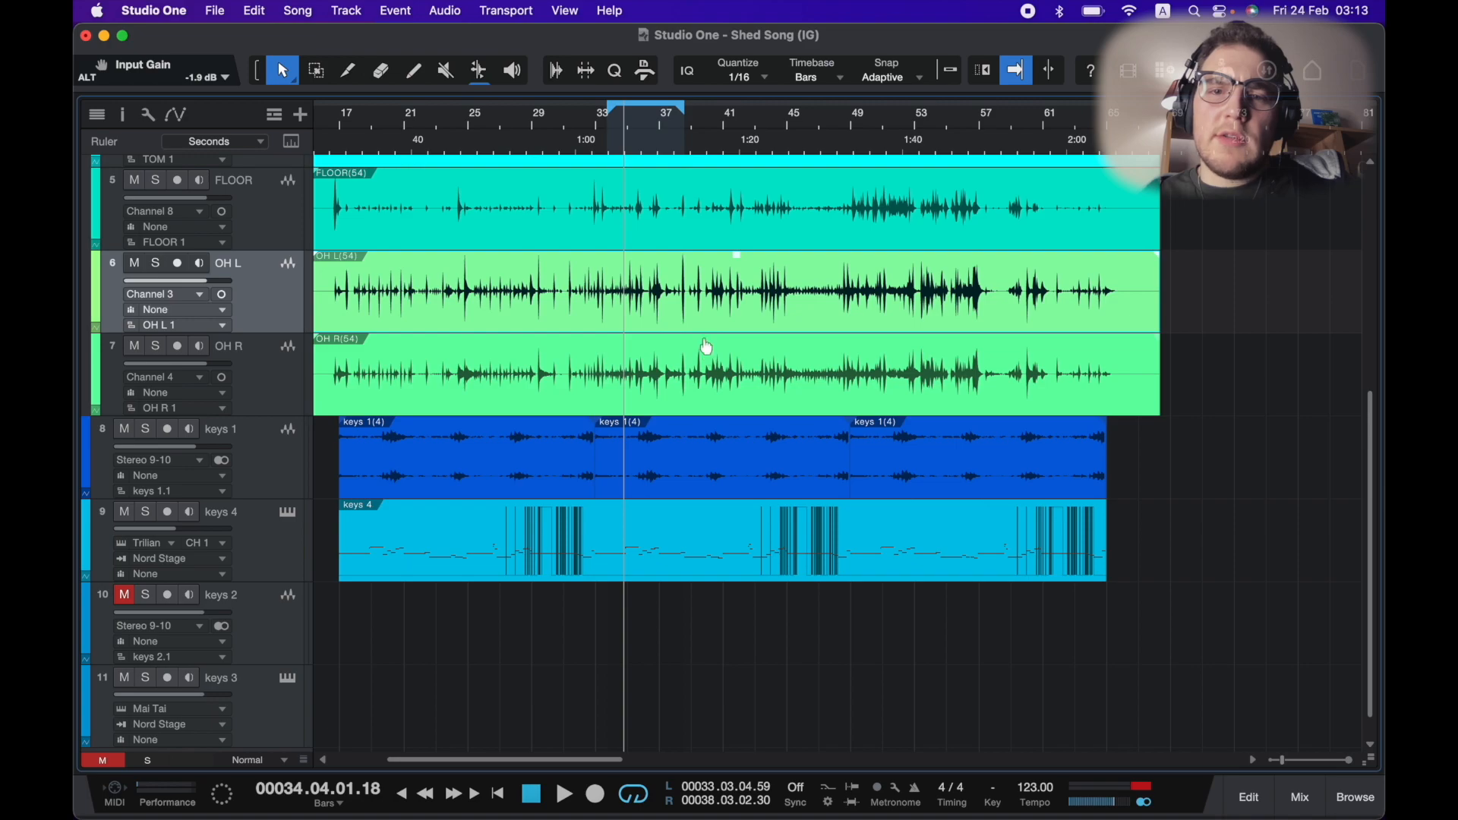
{"action": "left_click", "coordinate": [722, 370]}
{"action": "left_click", "coordinate": [736, 277]}
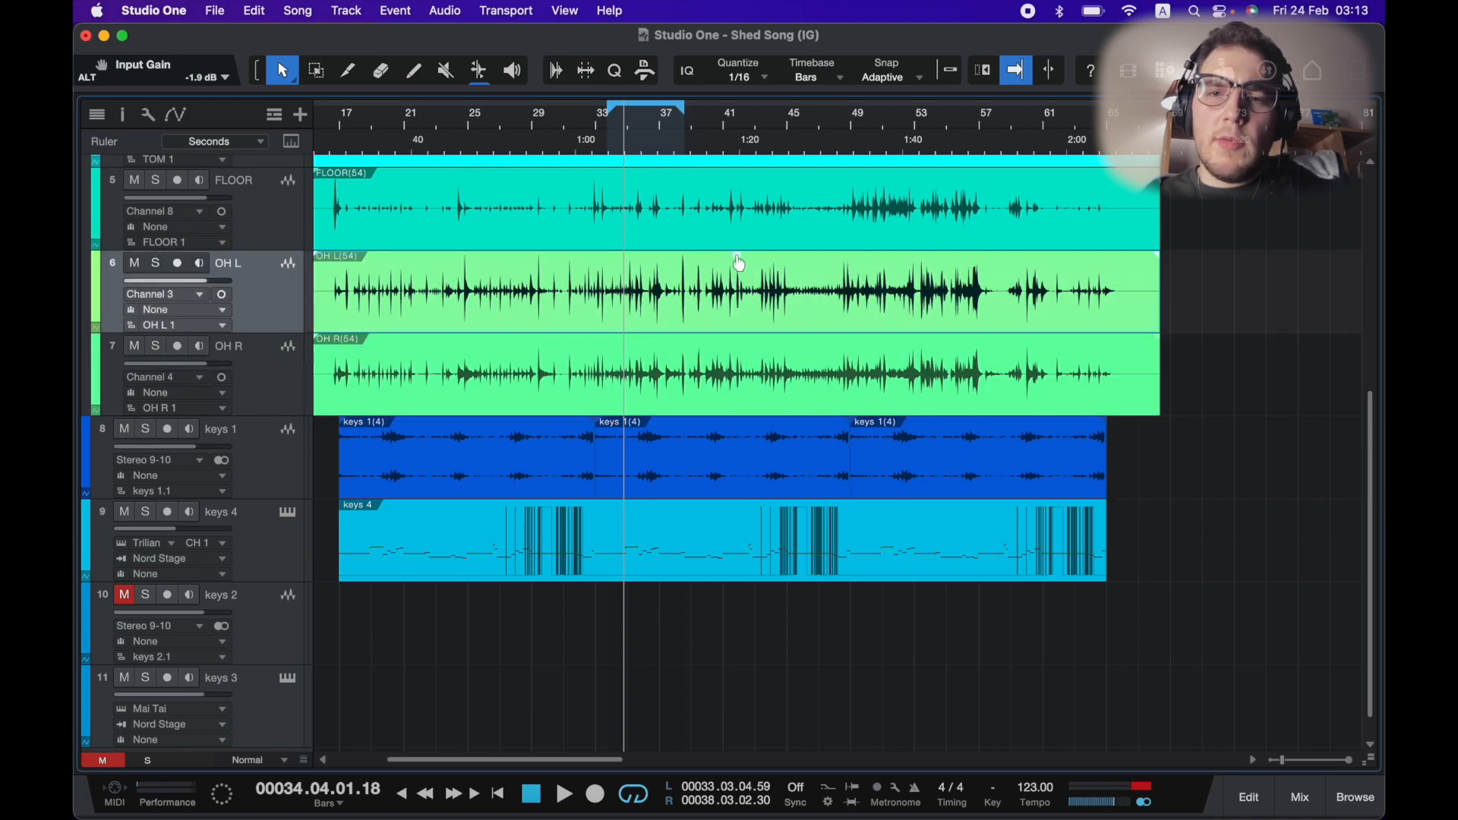
{"action": "left_click_drag", "start_coordinate": [737, 257], "coordinate": [737, 257]}
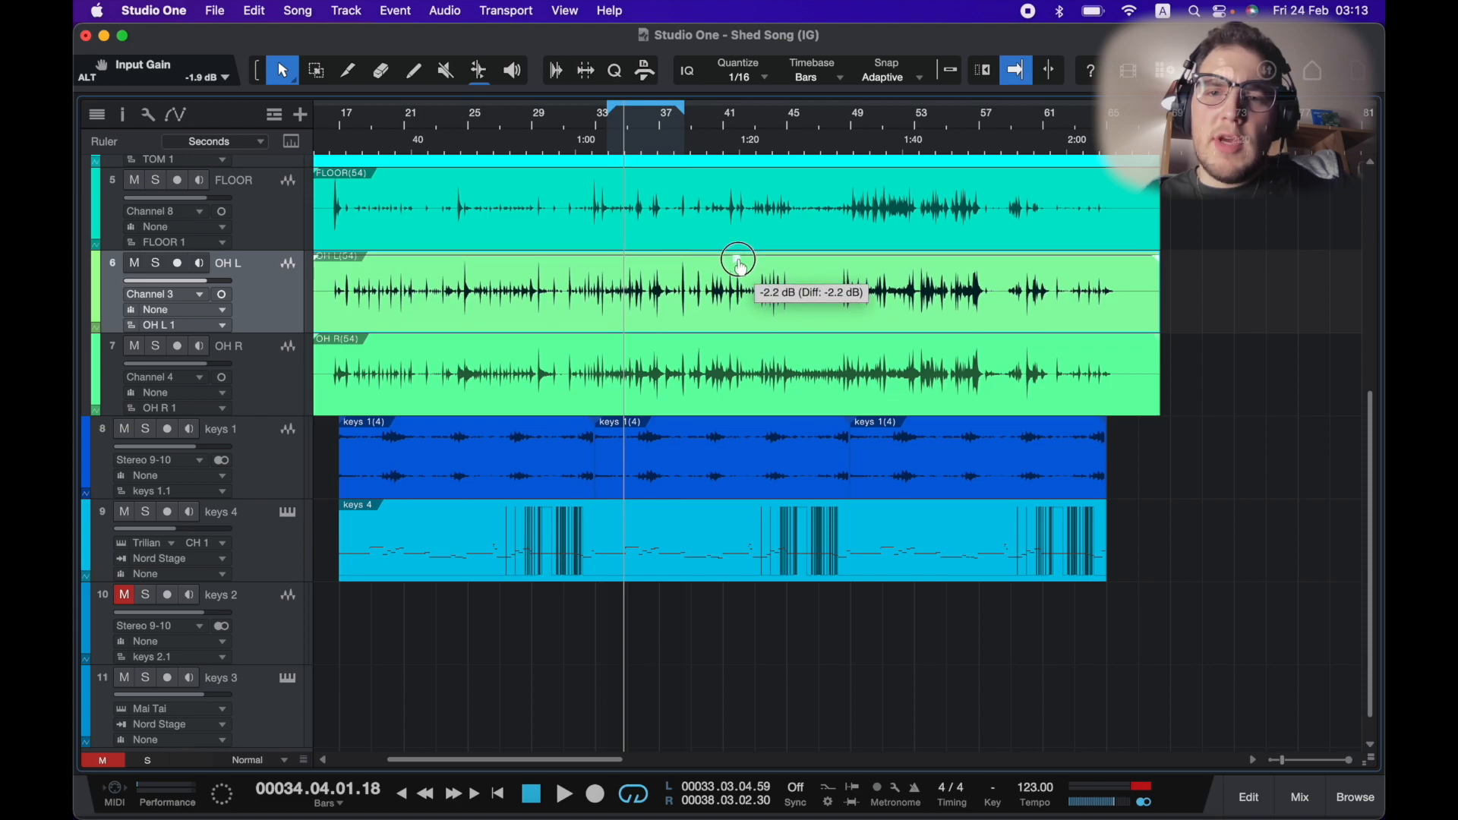
Play the loop and lower the OHs bus input gain to -3.6 dB.
{"action": "key", "text": "F3"}
{"action": "mouse_move", "coordinate": [931, 592]}
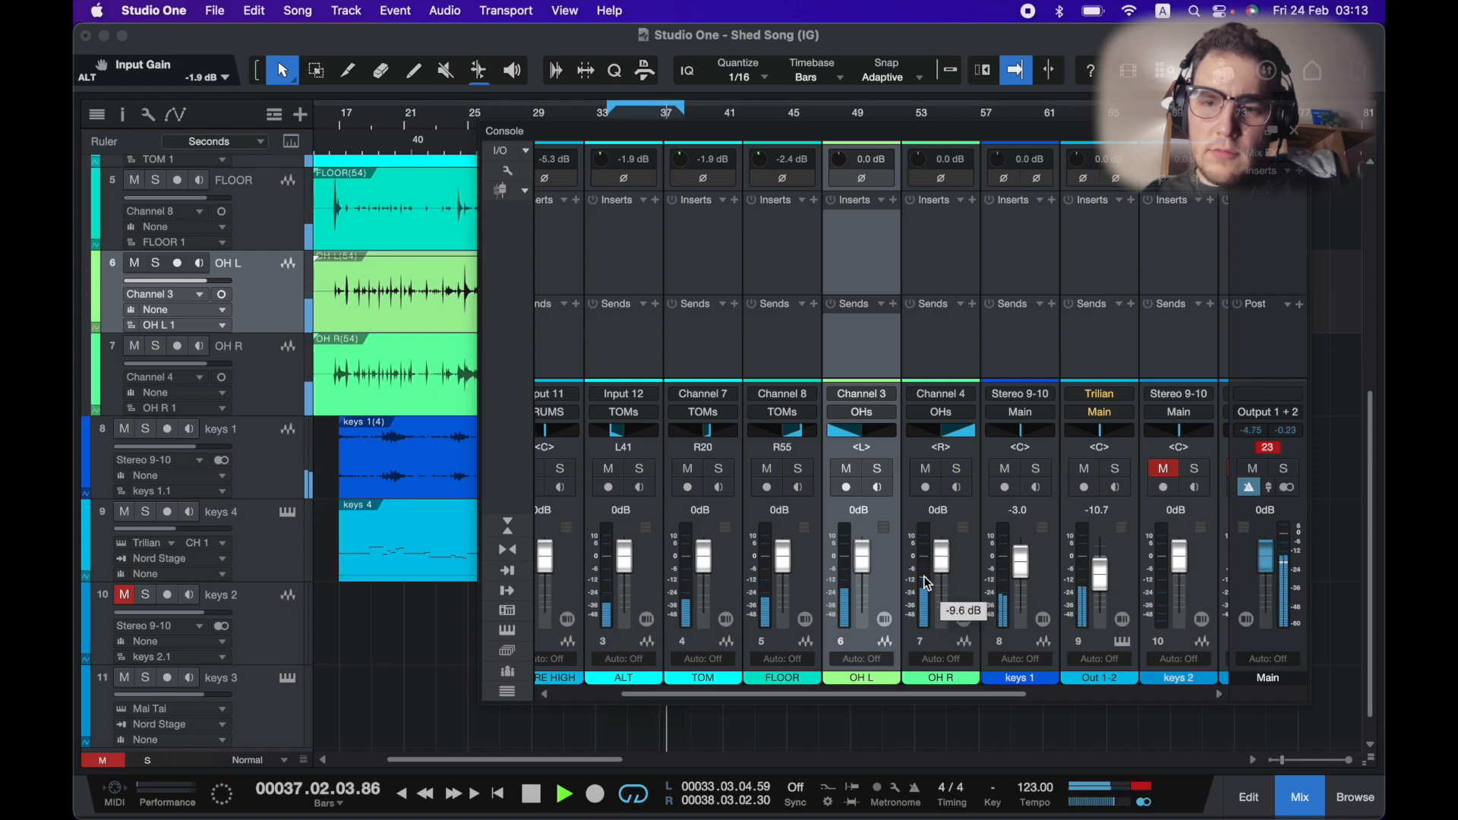
{"action": "key", "text": "space"}
{"action": "scroll", "coordinate": [1033, 570], "scroll_direction": "right", "scroll_amount": 5}
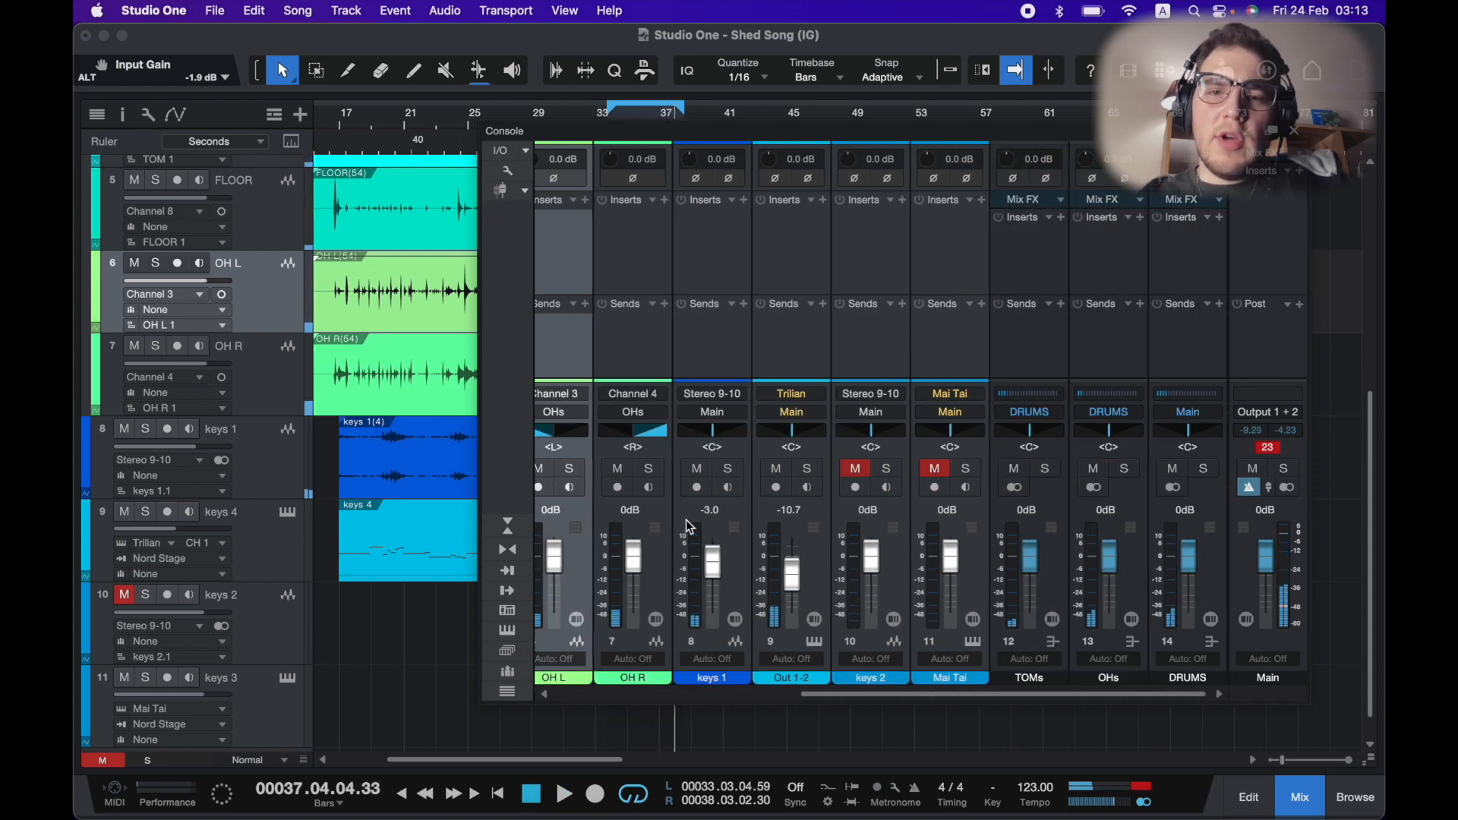
{"action": "left_click", "coordinate": [1137, 581]}
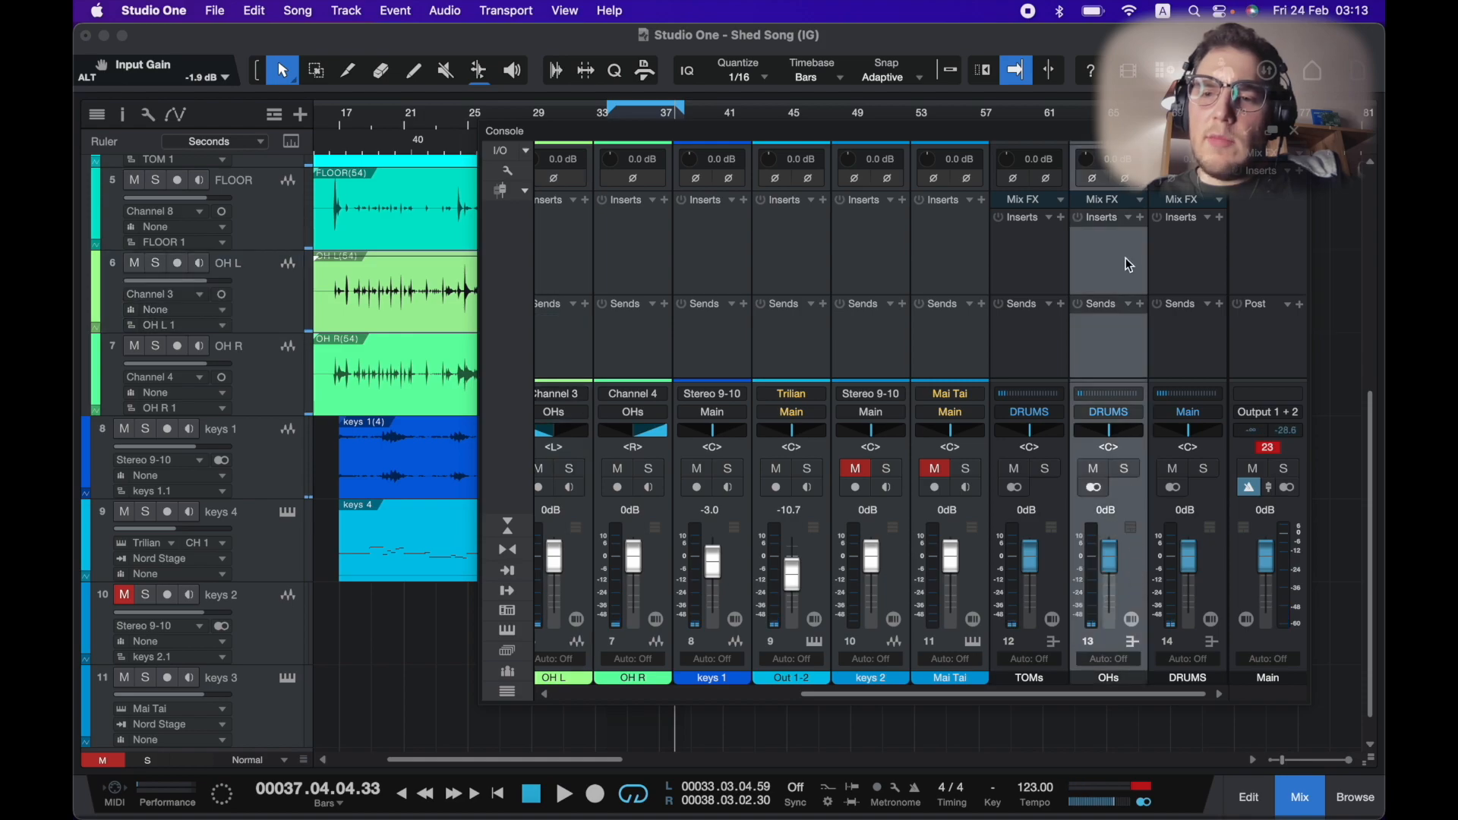
{"action": "left_click_drag", "start_coordinate": [1086, 159], "coordinate": [1092, 172]}
{"action": "key", "text": "space"}
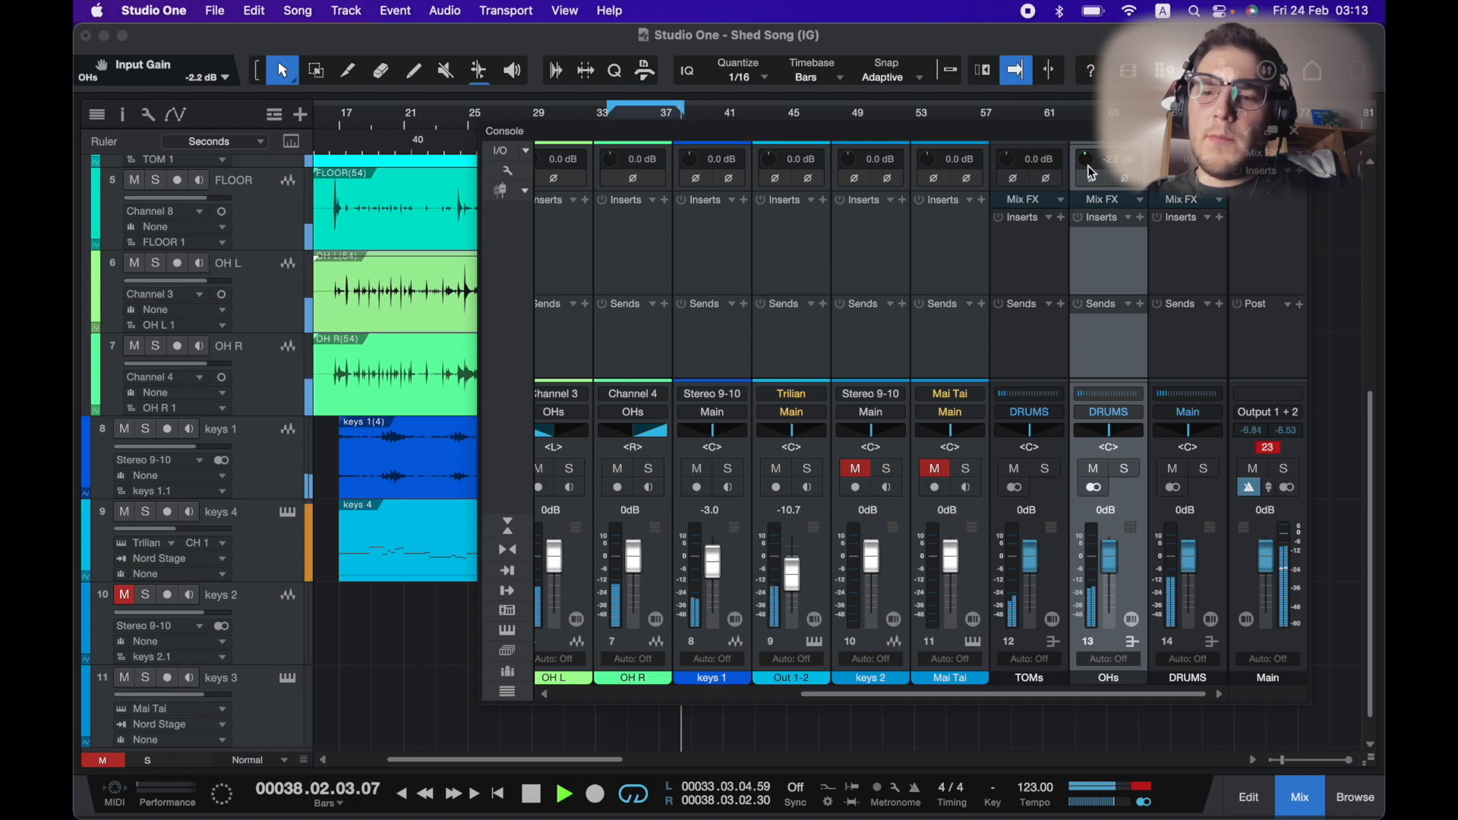
{"action": "left_click_drag", "start_coordinate": [1088, 167], "coordinate": [1088, 176]}
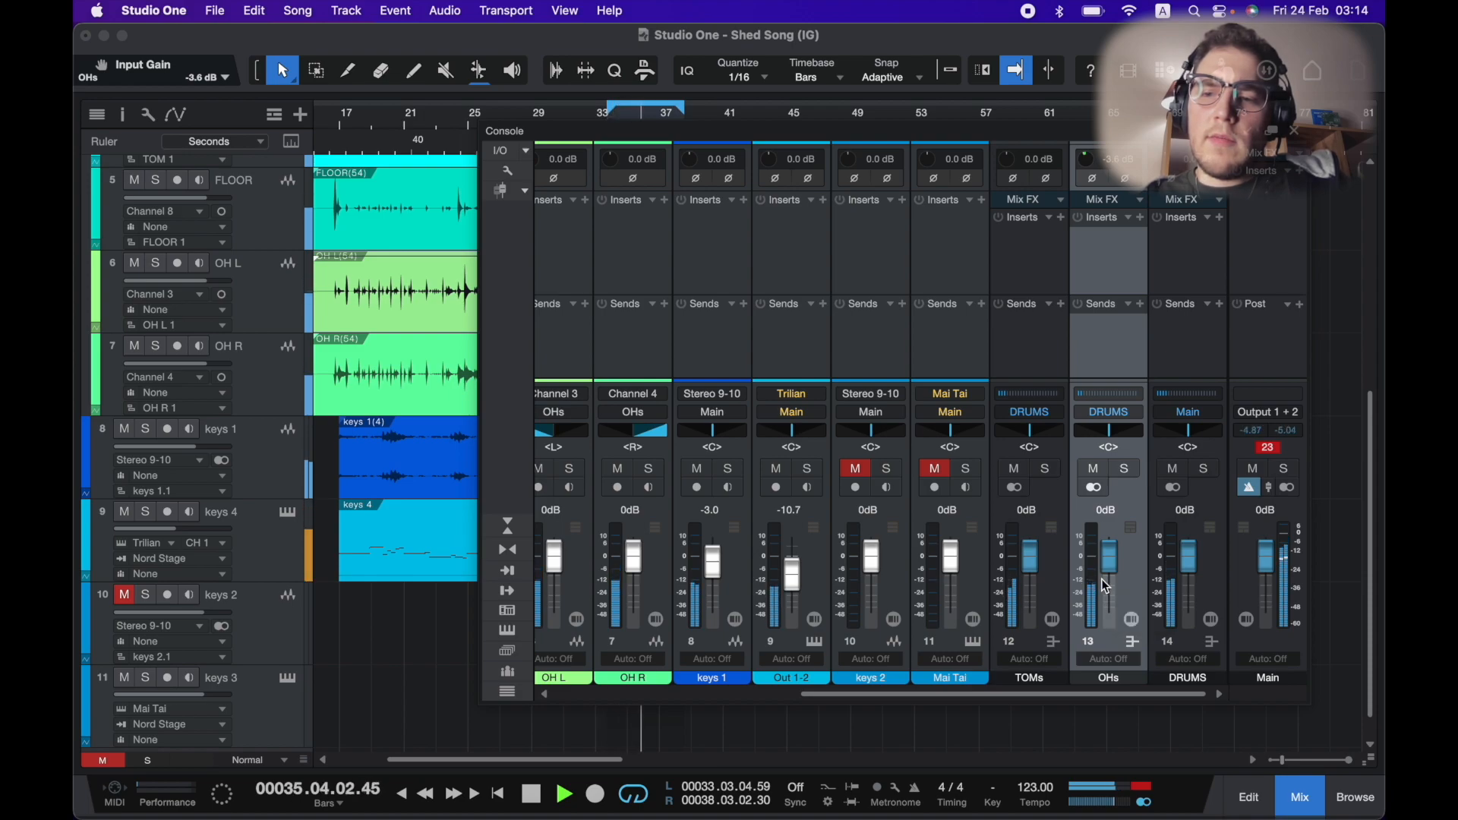
{"action": "key", "text": "space"}
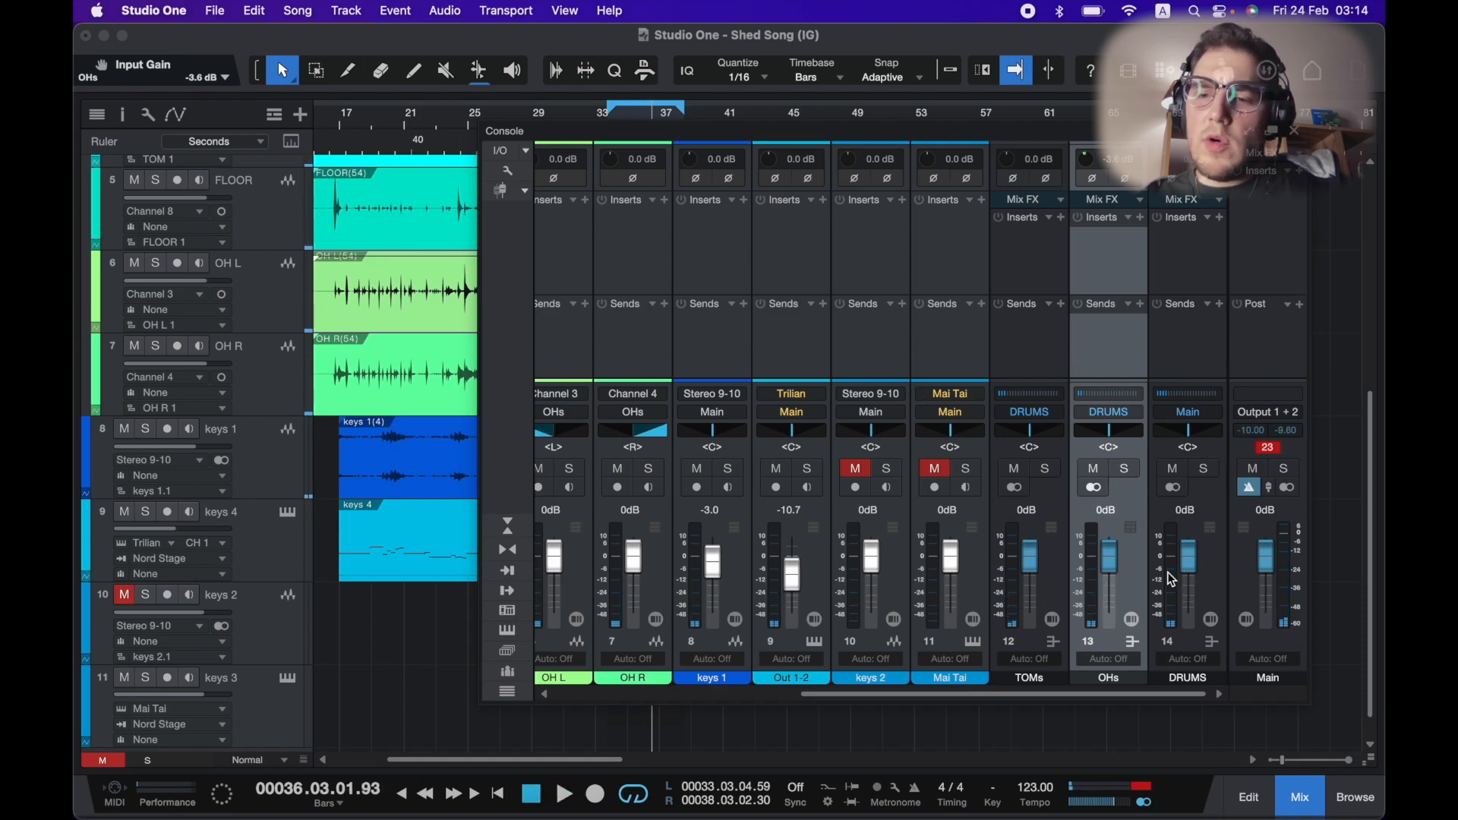
{"action": "scroll", "coordinate": [960, 578], "scroll_direction": "left", "scroll_amount": 5}
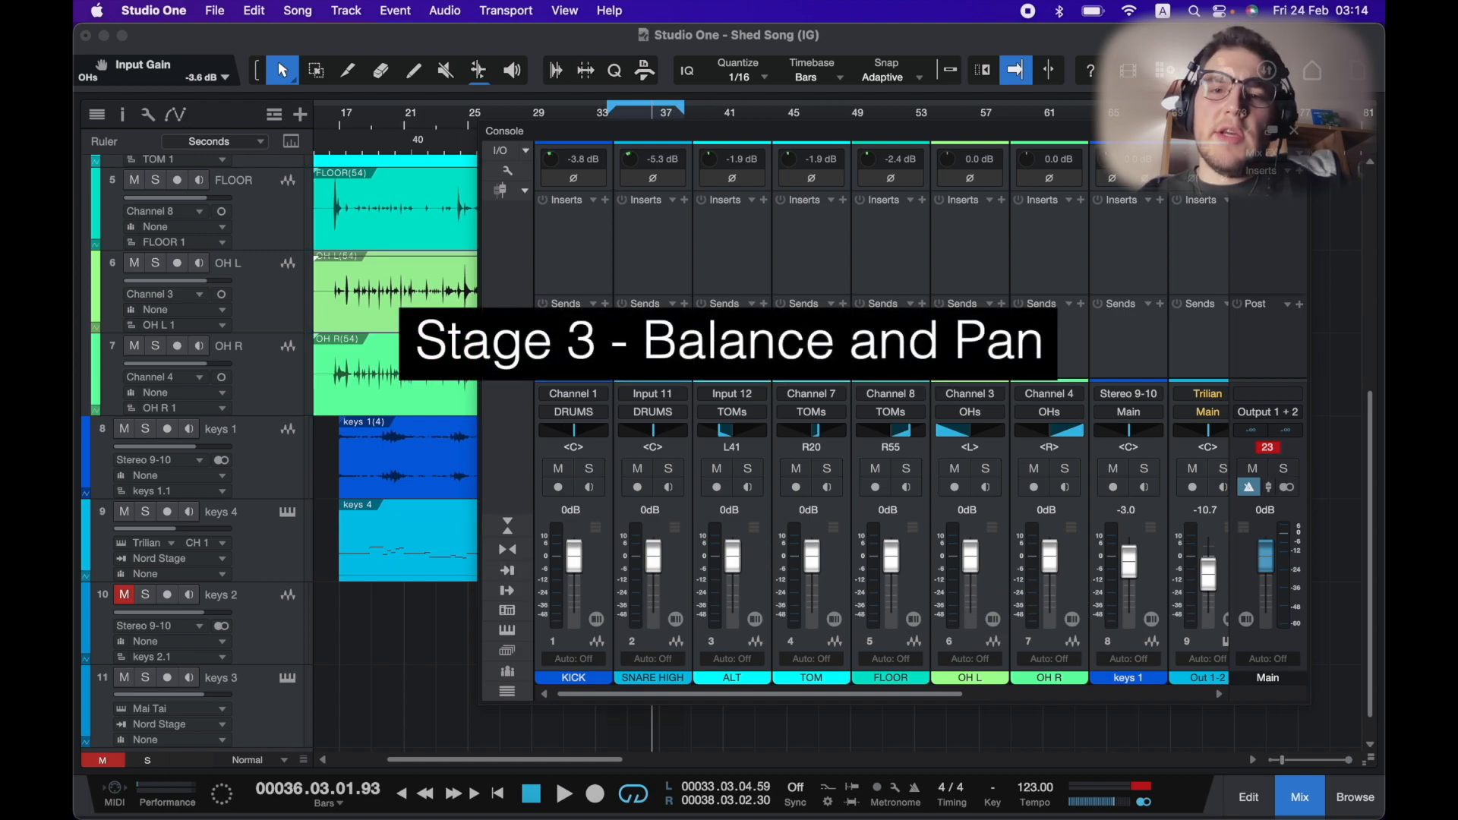
{"action": "key", "text": "ctrl+super+space"}
{"action": "key", "text": "Right"}
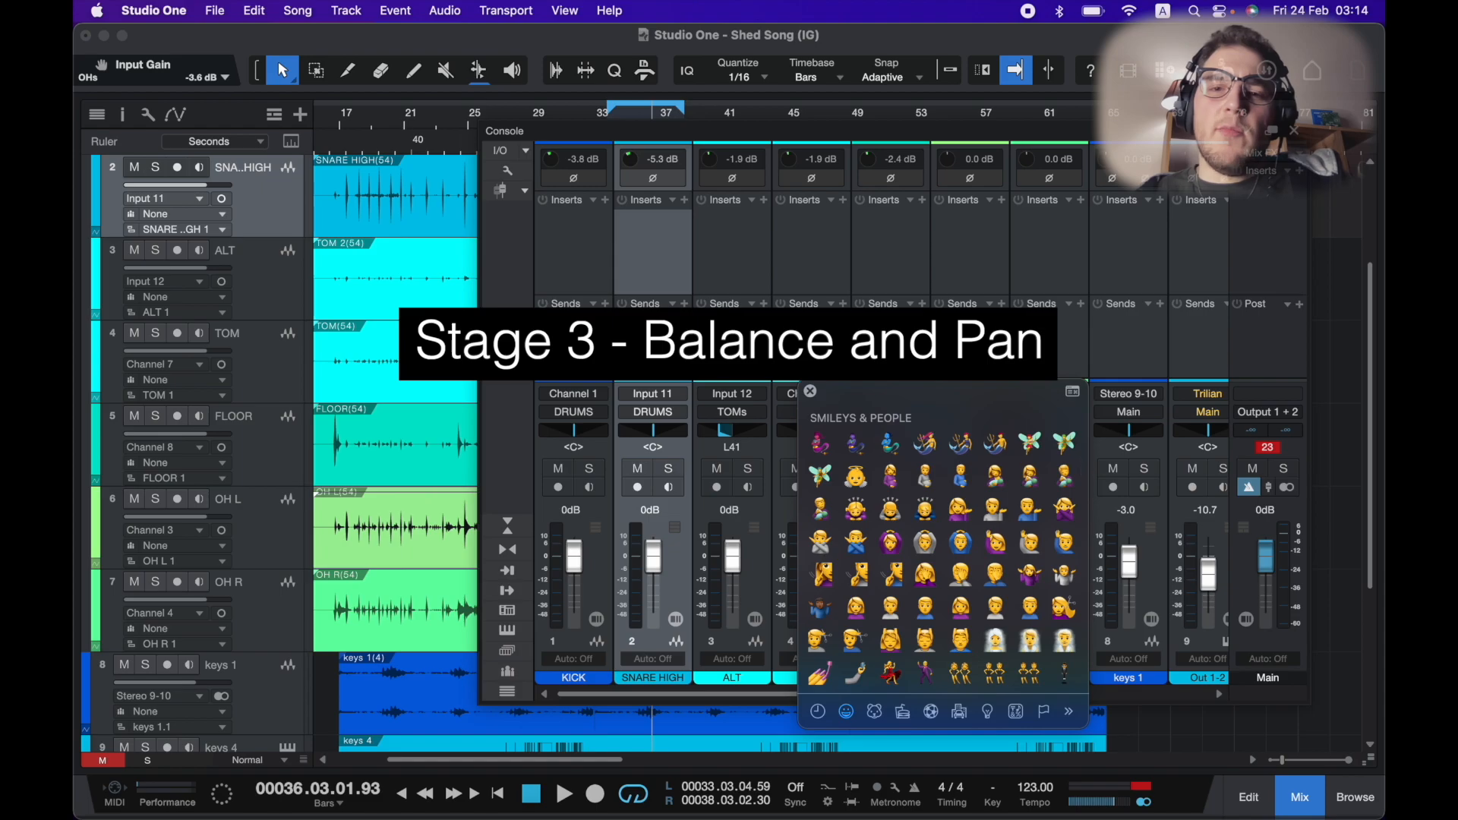
{"action": "left_click", "coordinate": [810, 392]}
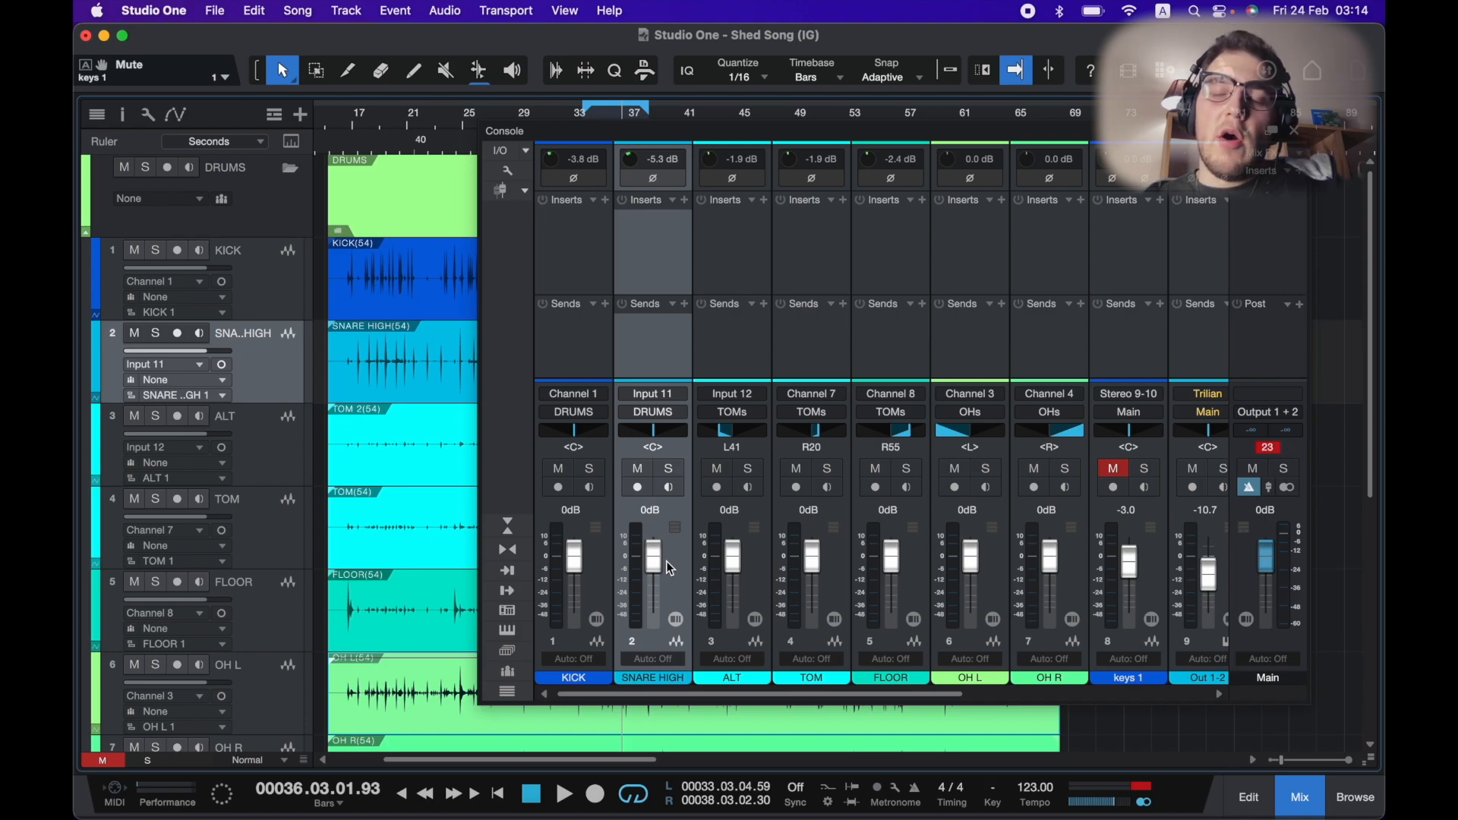
Lower the ALT, TOM, FLOOR, OH L and OH R faders together to -2.4 dB.
{"action": "left_click", "coordinate": [749, 553]}
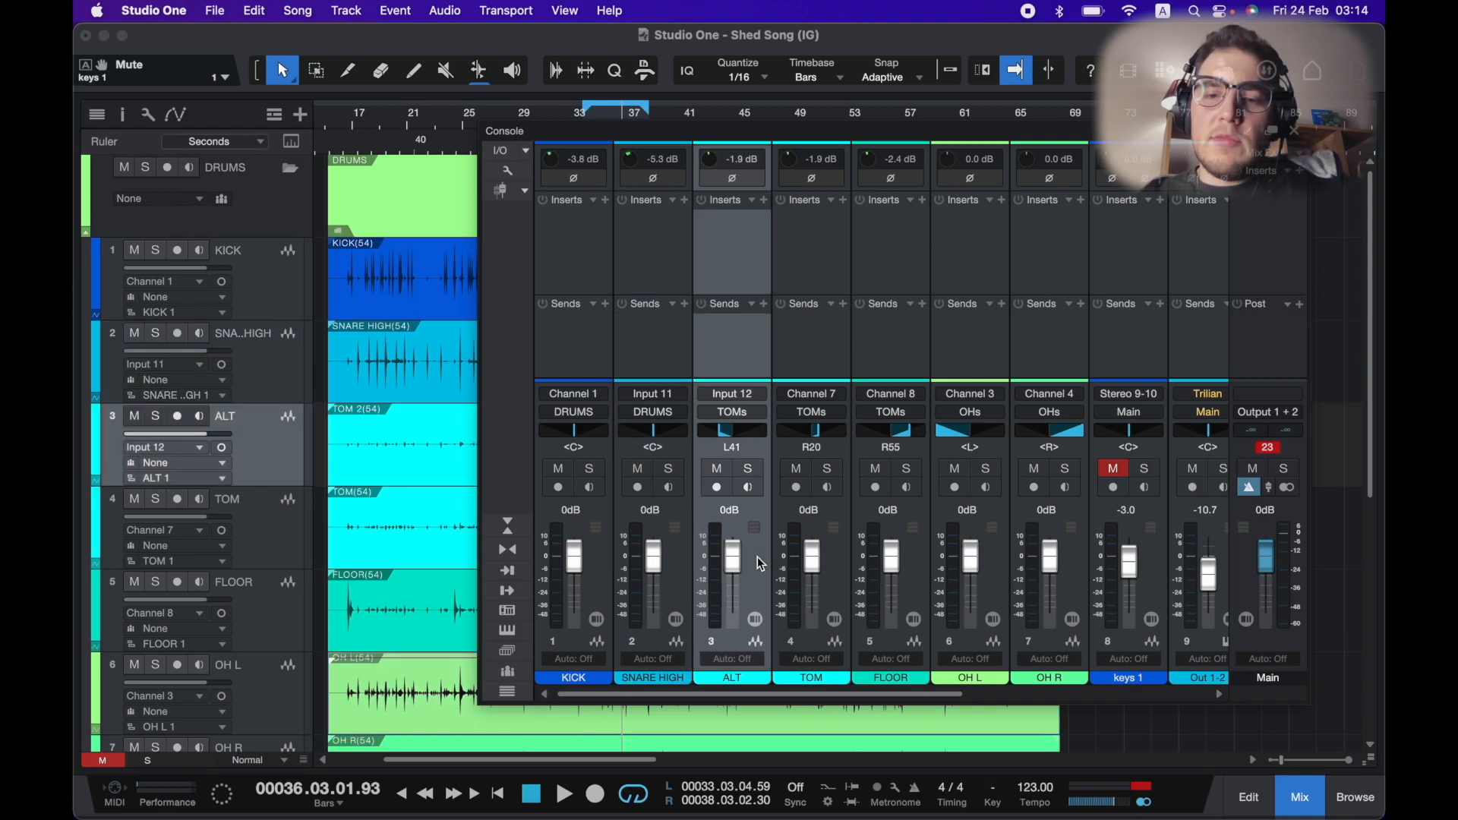
{"action": "left_click", "coordinate": [1055, 565], "text": "shift"}
{"action": "left_click_drag", "start_coordinate": [975, 563], "coordinate": [976, 567]}
{"action": "key", "text": "space"}
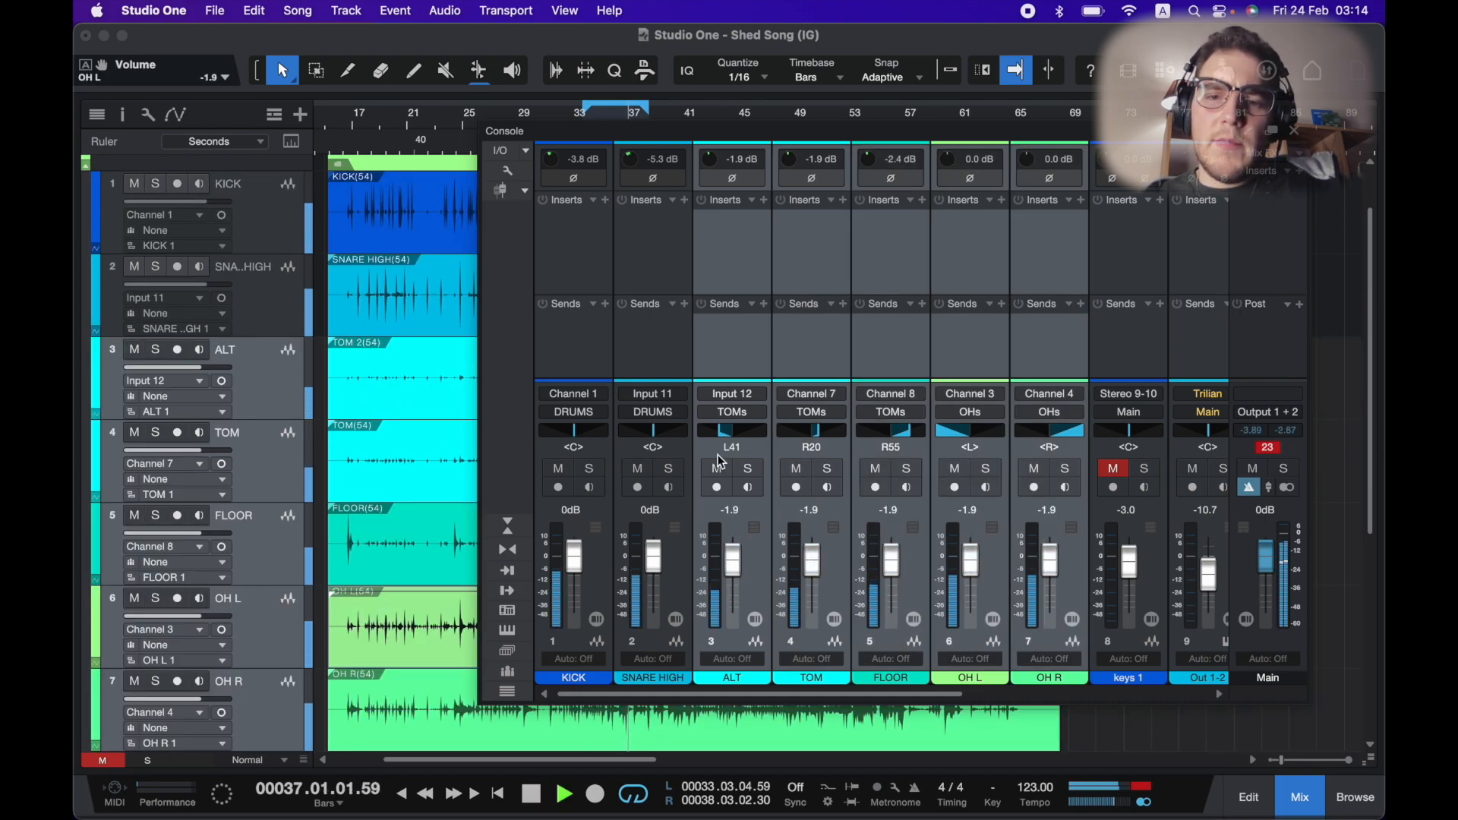
{"action": "scroll", "coordinate": [740, 575], "scroll_direction": "down", "scroll_amount": 4}
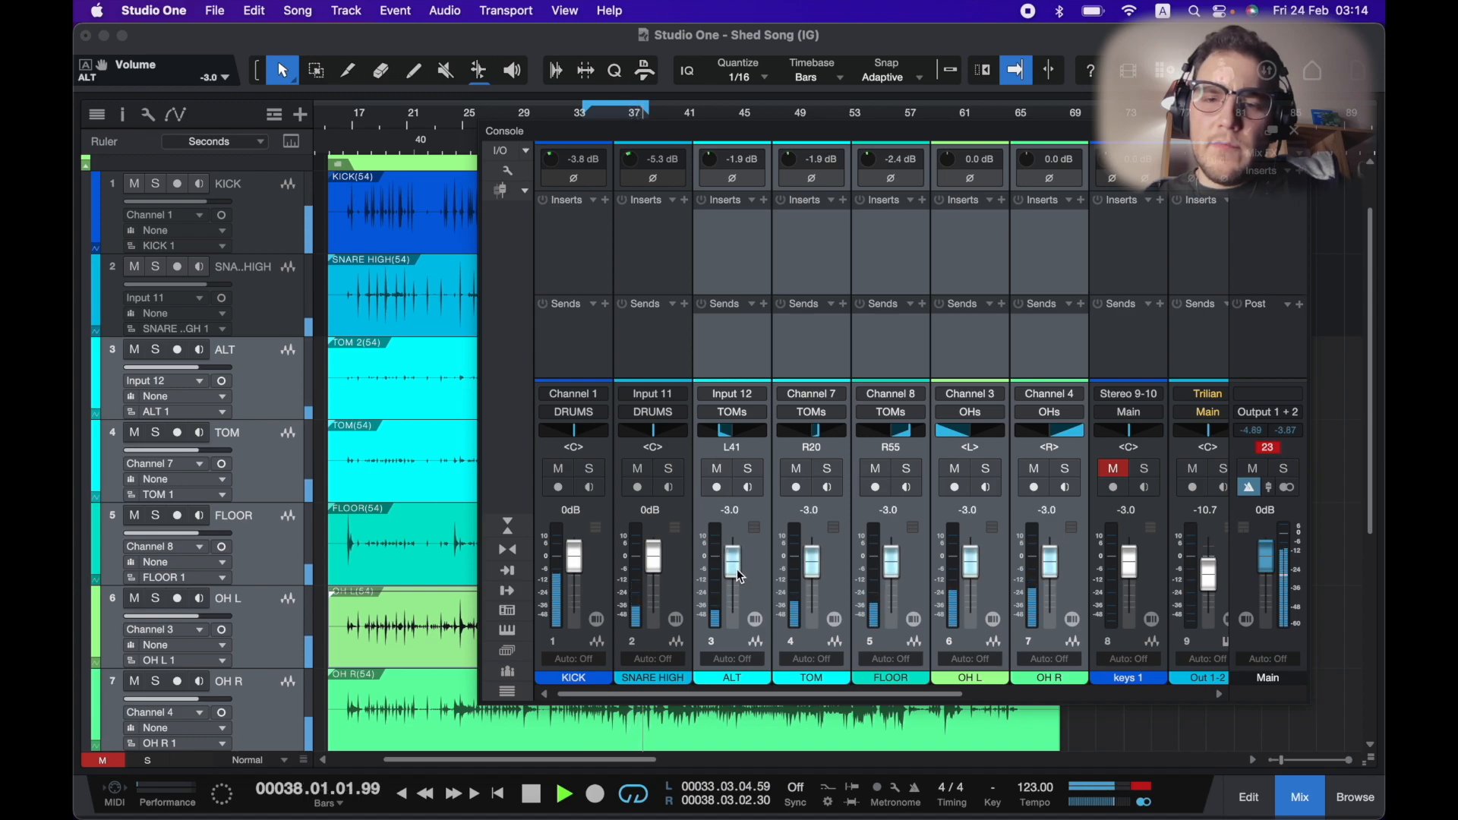
{"action": "scroll", "coordinate": [740, 575], "scroll_direction": "up", "scroll_amount": 2}
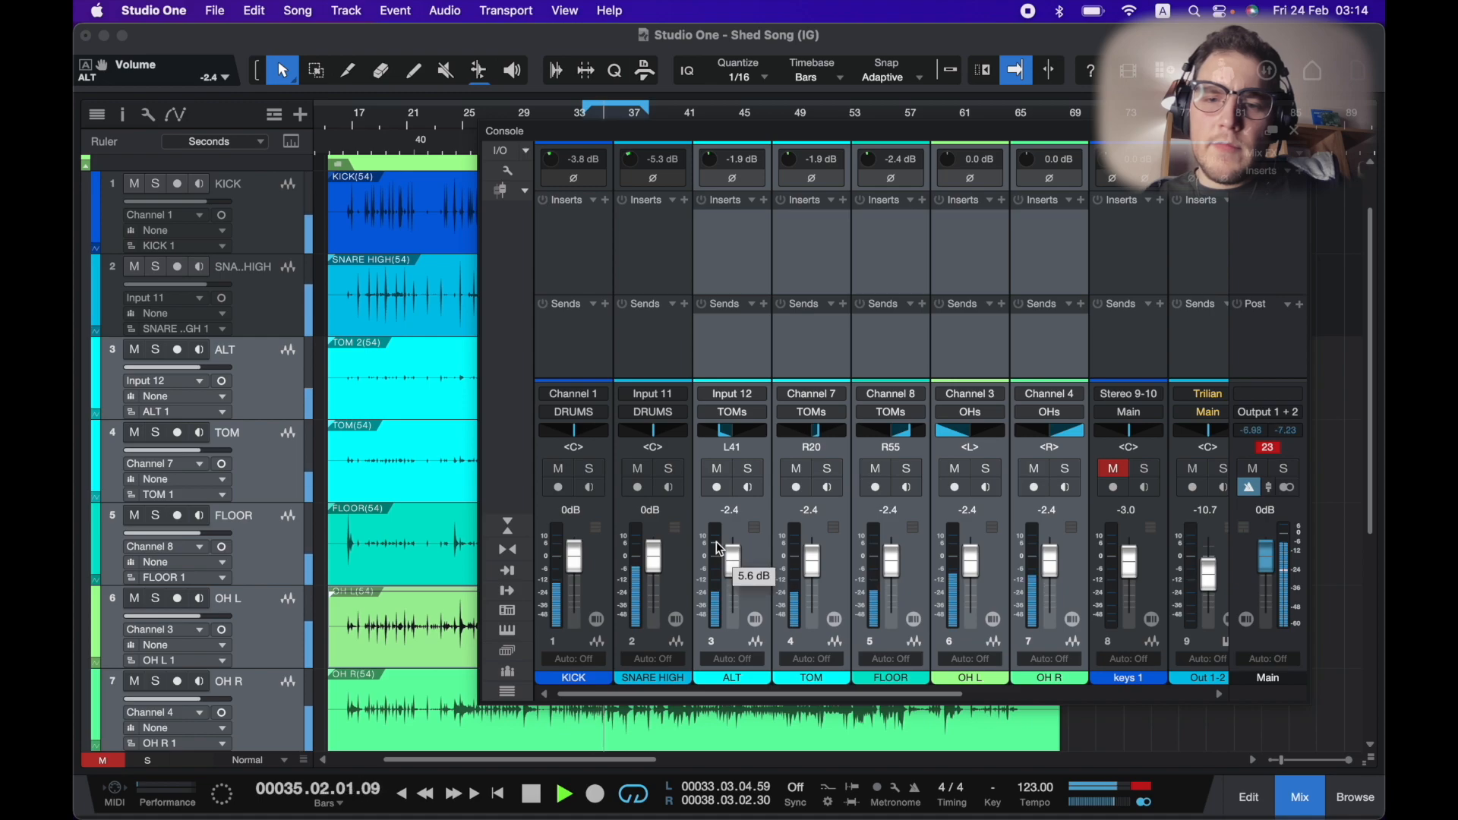
Review the drum channel faders and balance across the mixer.
{"action": "scroll", "coordinate": [717, 543], "scroll_direction": "right", "scroll_amount": 2}
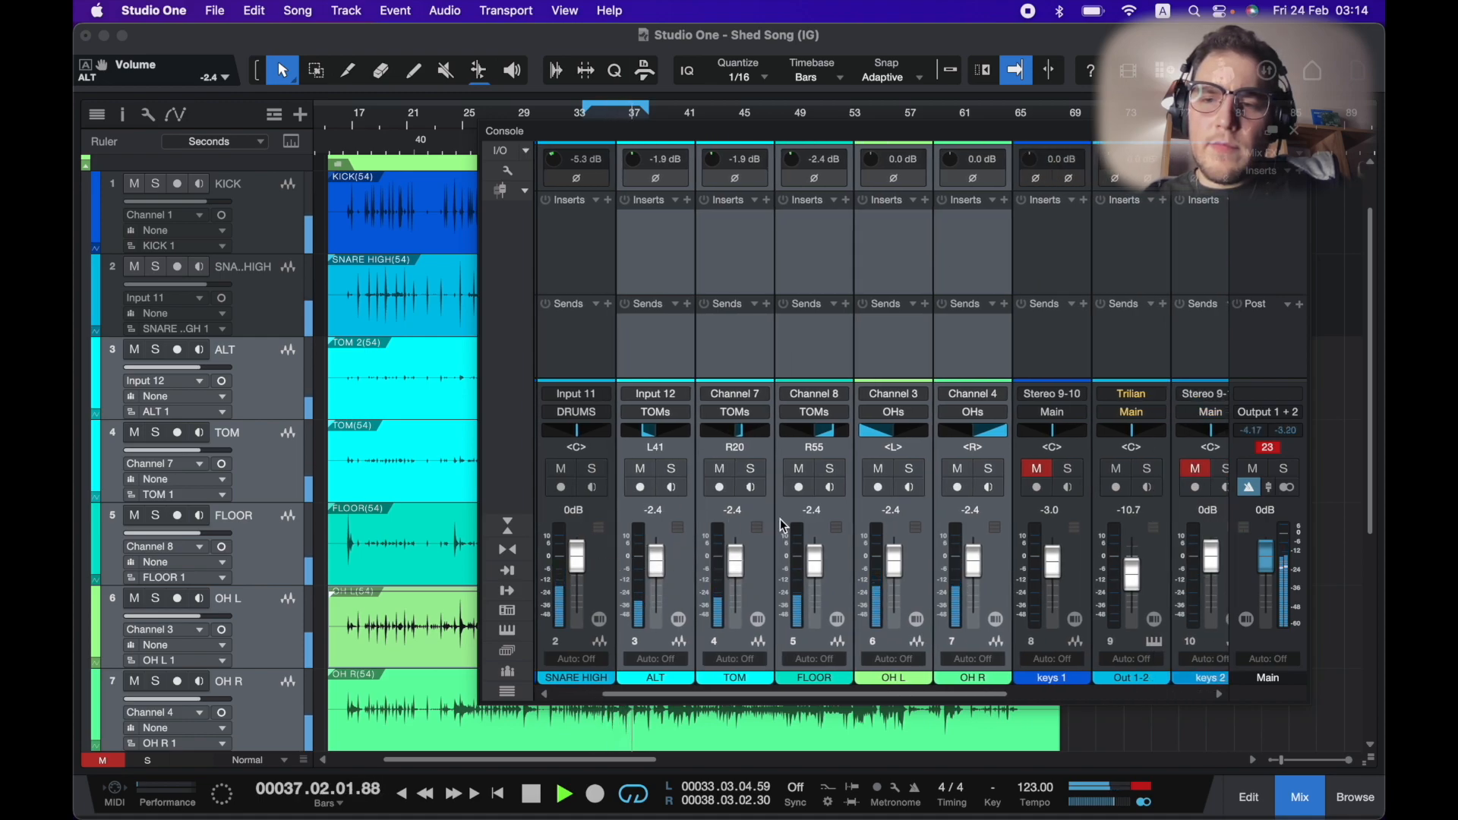
{"action": "scroll", "coordinate": [783, 526], "scroll_direction": "right", "scroll_amount": 1}
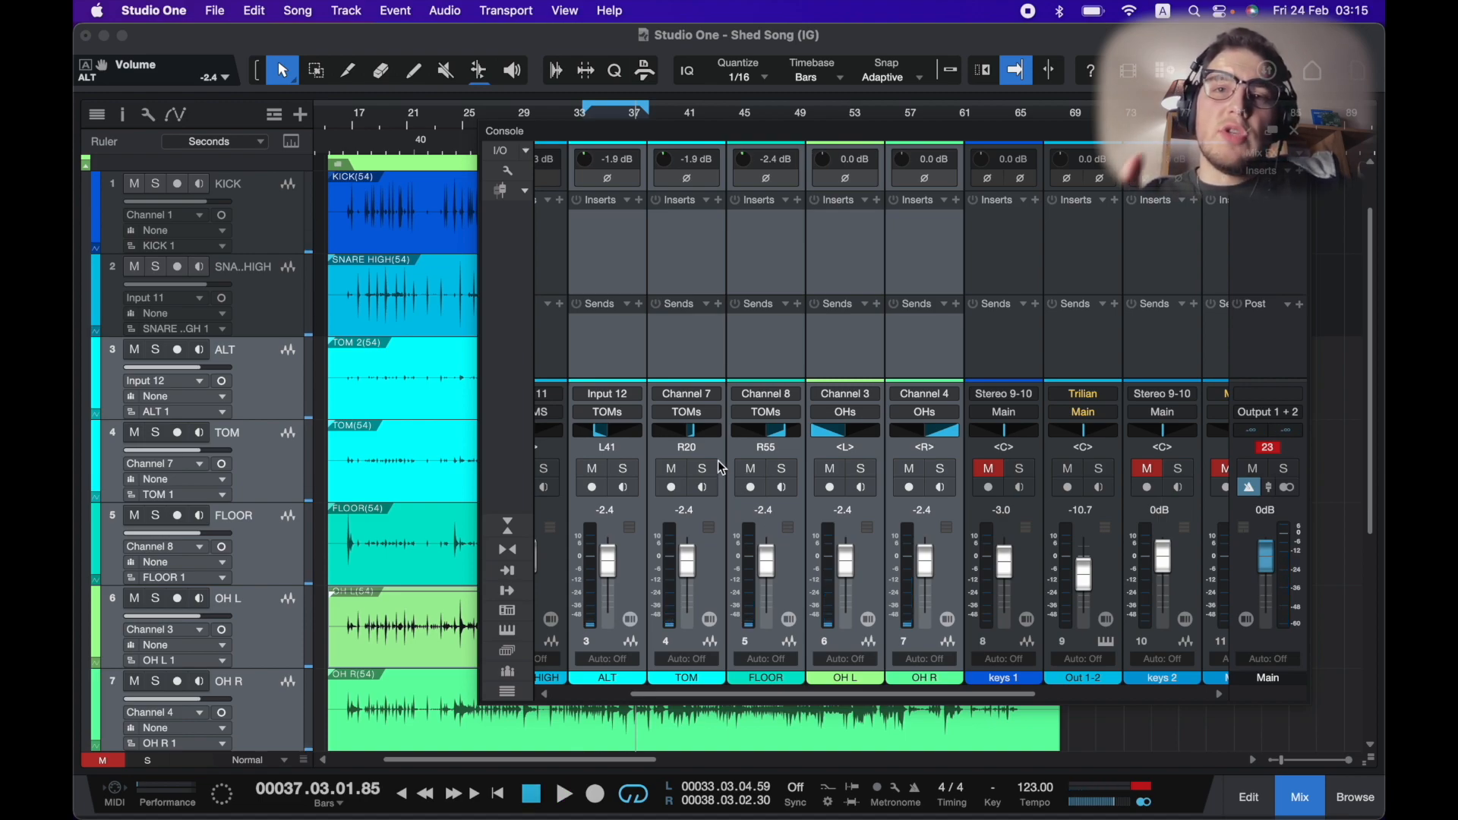
{"action": "scroll", "coordinate": [714, 402], "scroll_direction": "left", "scroll_amount": 3}
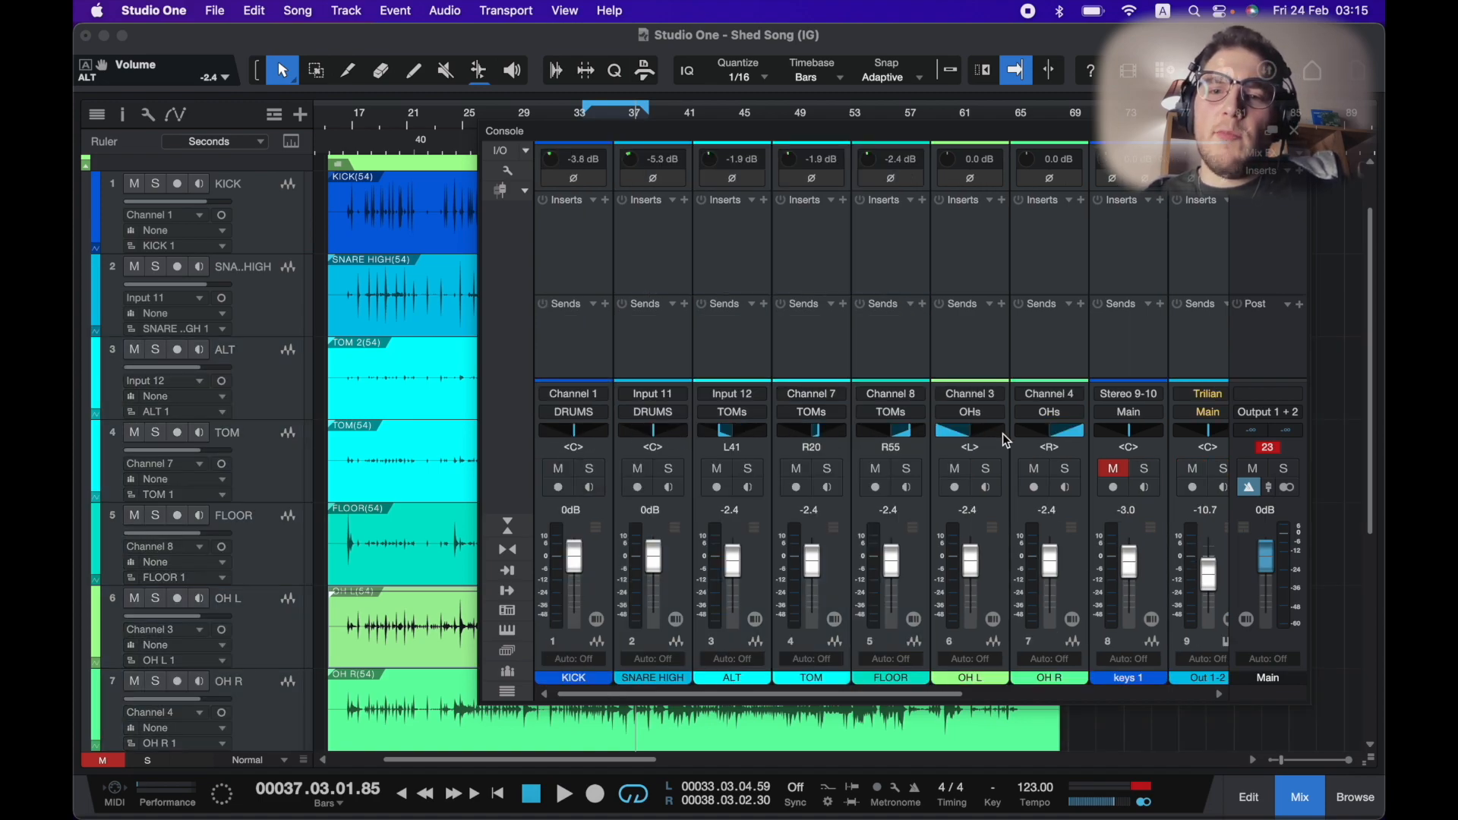
{"action": "left_click", "coordinate": [1003, 591]}
{"action": "left_click", "coordinate": [1078, 584]}
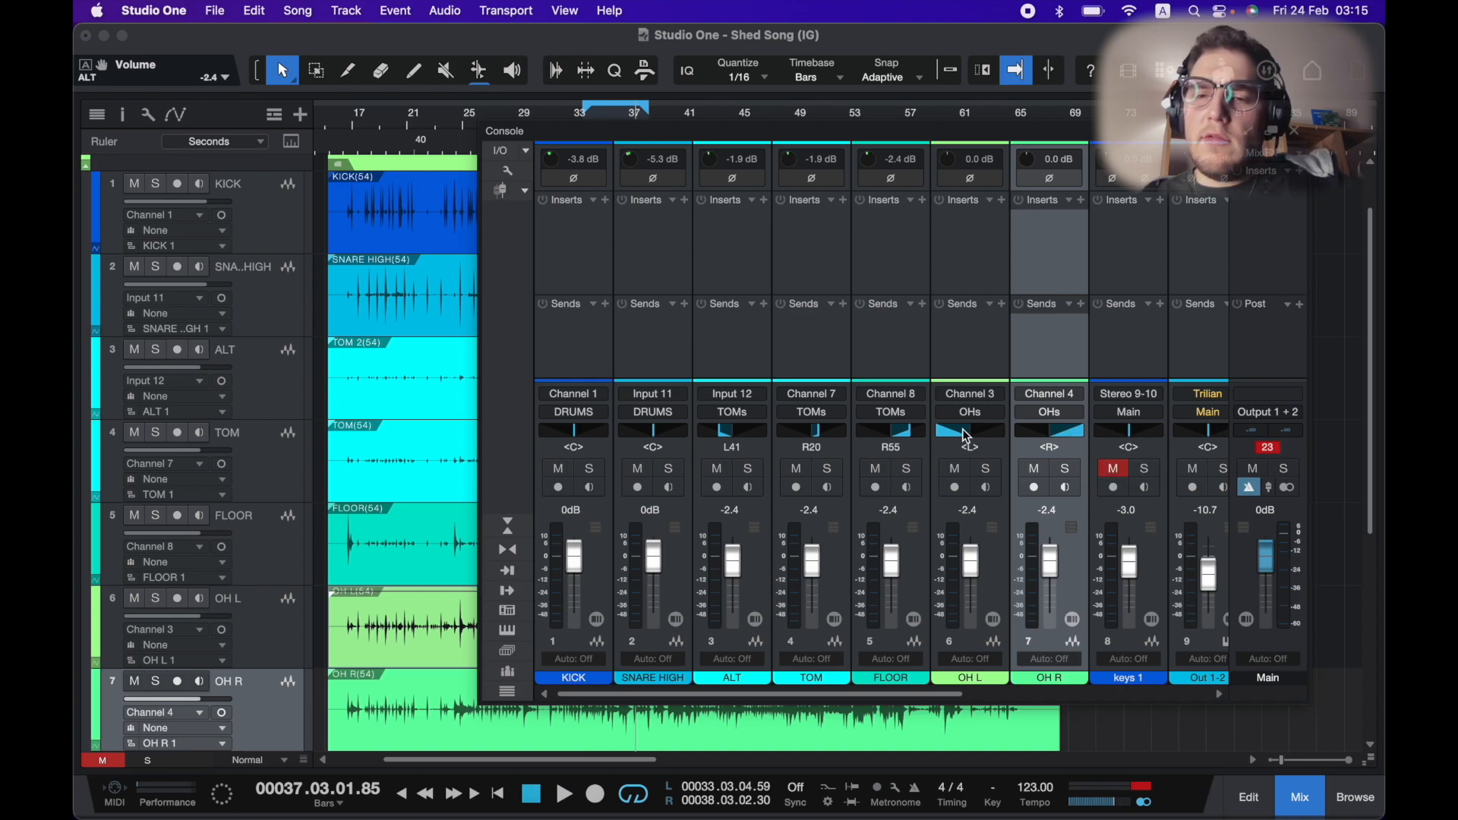
{"action": "left_click", "coordinate": [758, 582]}
{"action": "left_click", "coordinate": [918, 586], "text": "shift"}
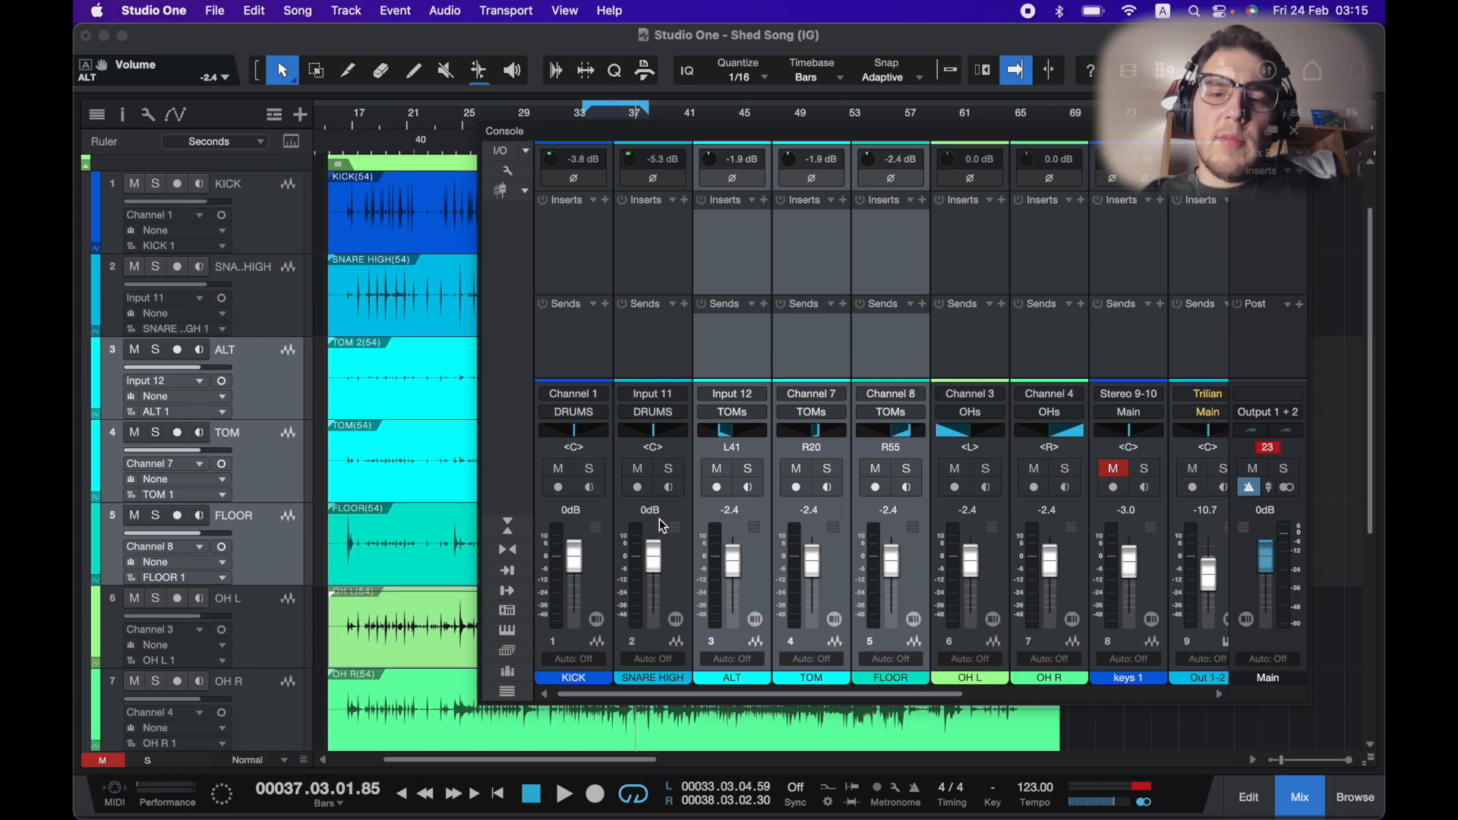
{"action": "left_click", "coordinate": [682, 541]}
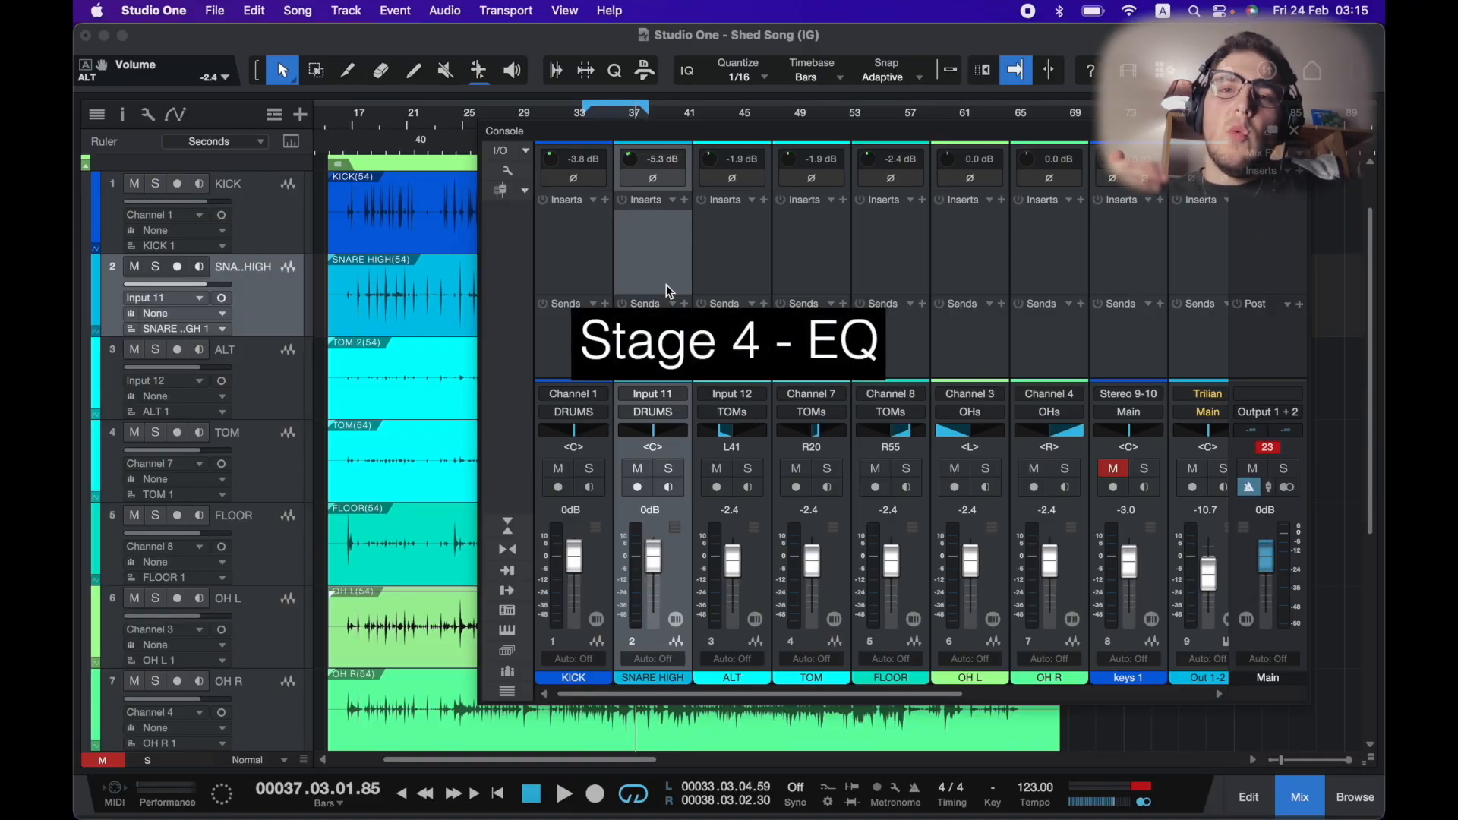
Insert a Pro EQ on the KICK channel and move its window into view.
{"action": "left_click", "coordinate": [605, 198]}
{"action": "type", "text": "pro eq"}
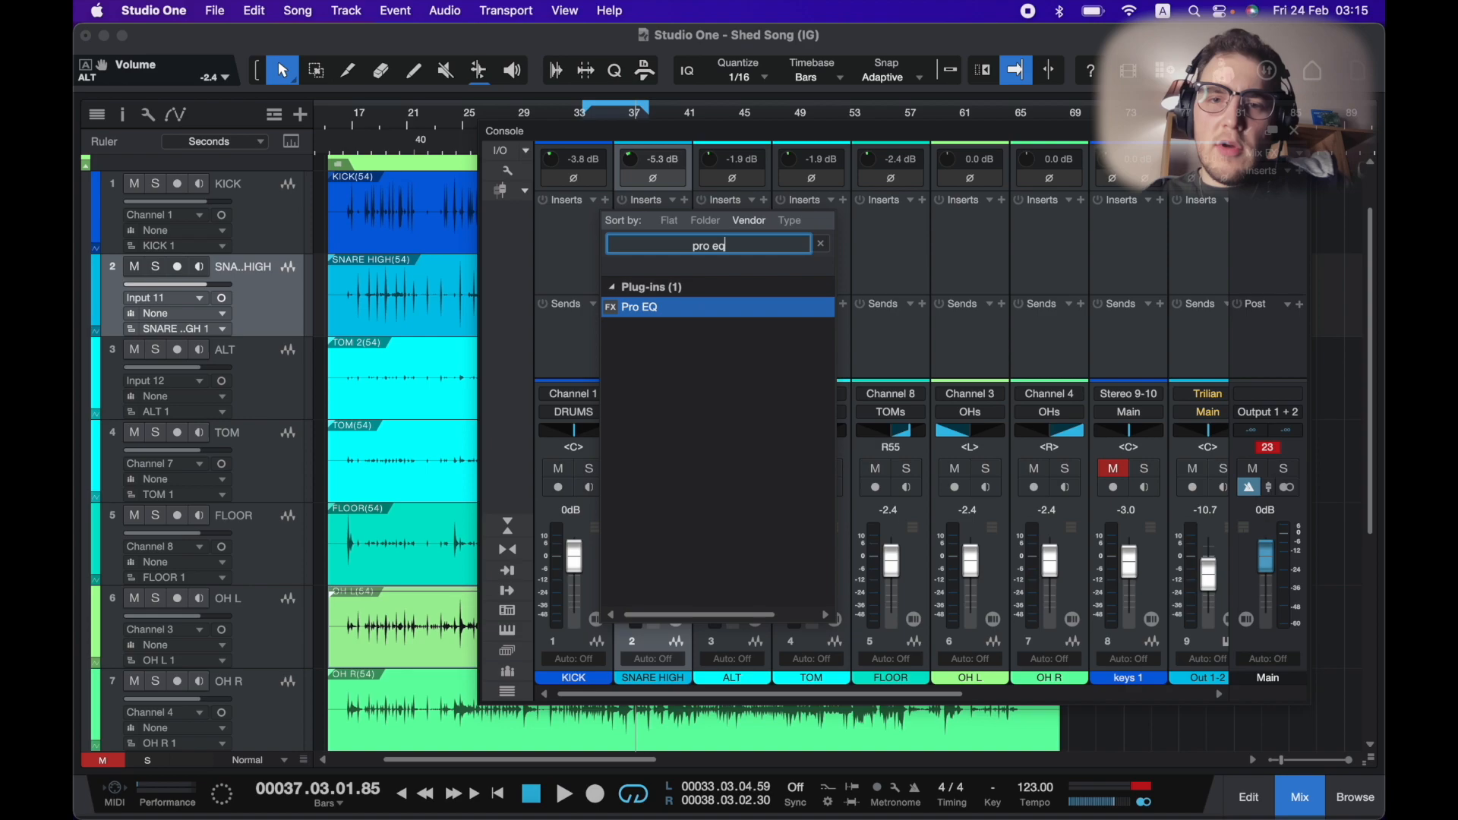
{"action": "key", "text": "Return"}
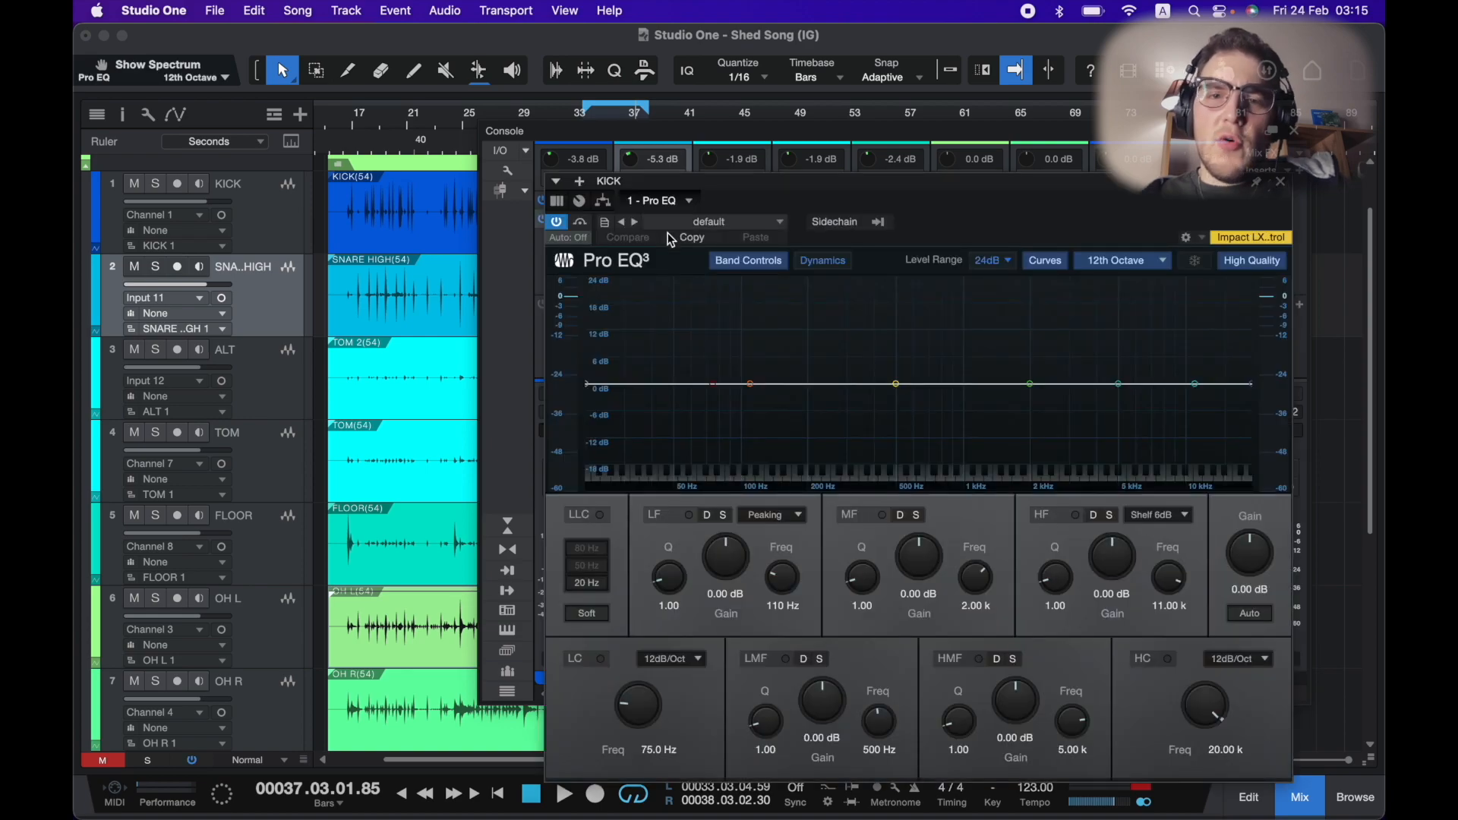
{"action": "left_click_drag", "start_coordinate": [798, 187], "coordinate": [788, 131]}
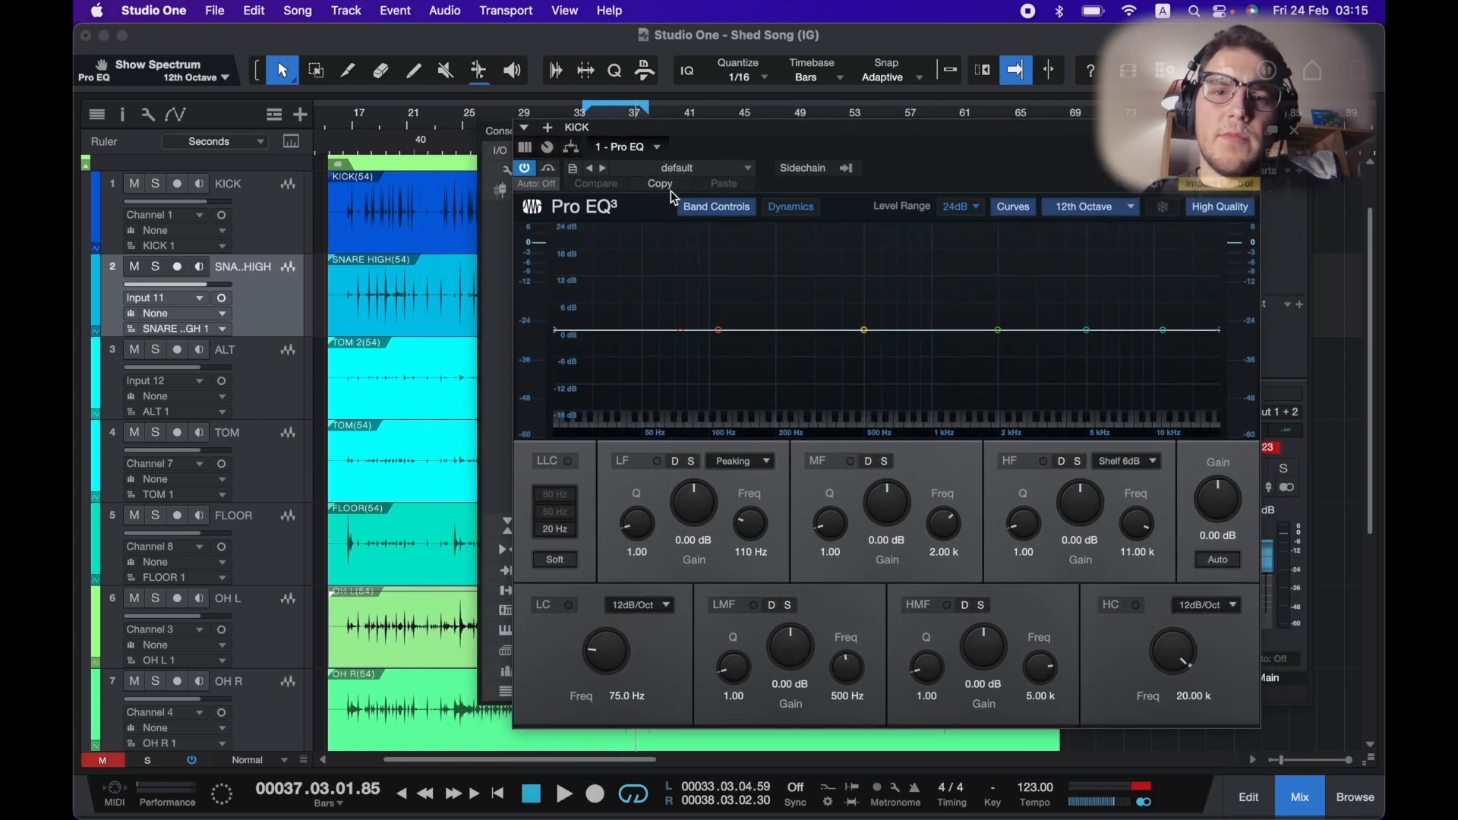
{"action": "left_click_drag", "start_coordinate": [663, 133], "coordinate": [714, 145]}
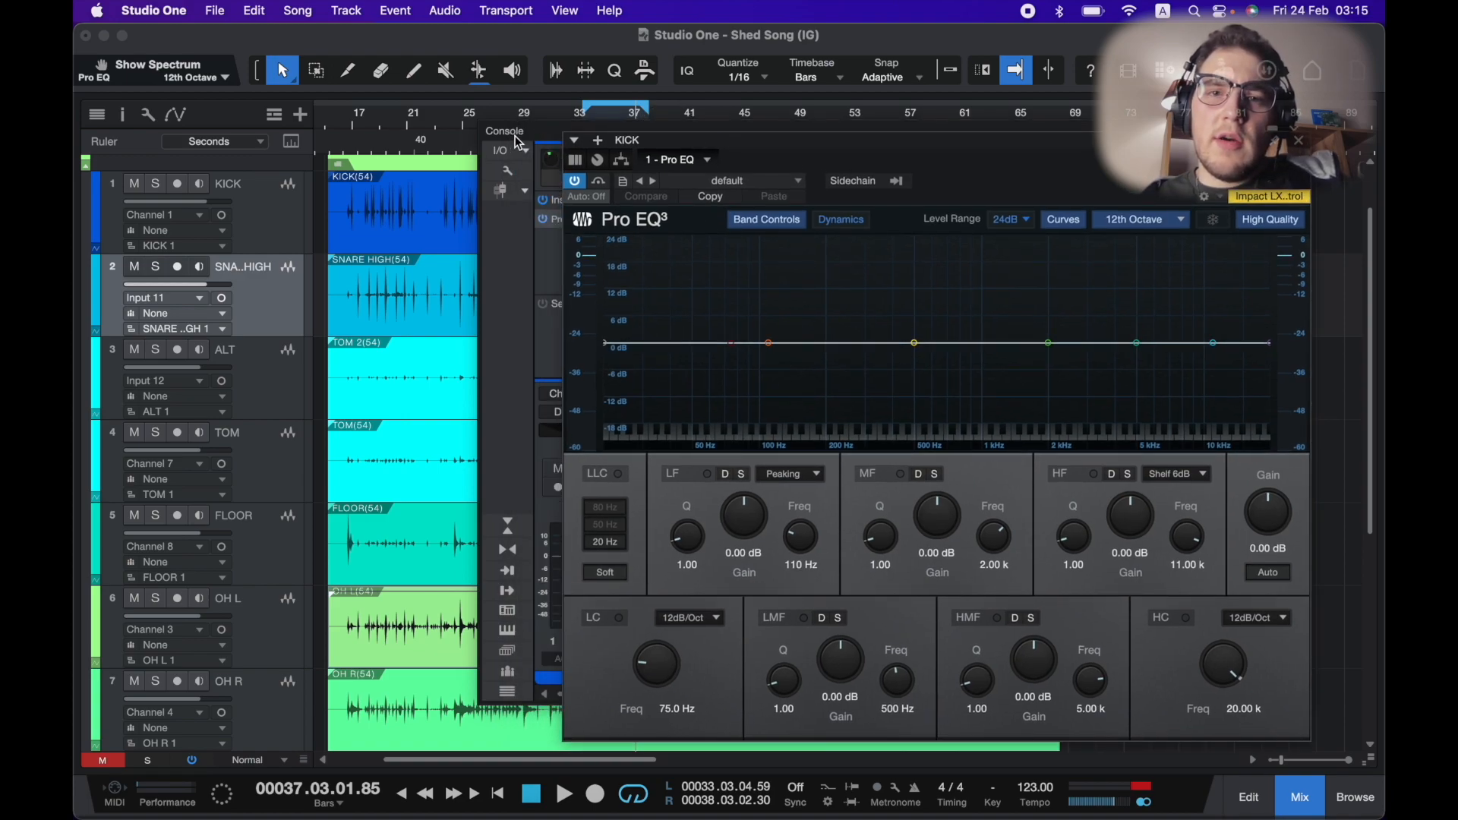
Enable the Pro EQ low cut on the kick at 65.3 Hz with a 36 dB/Oct slope.
{"action": "key", "text": "space"}
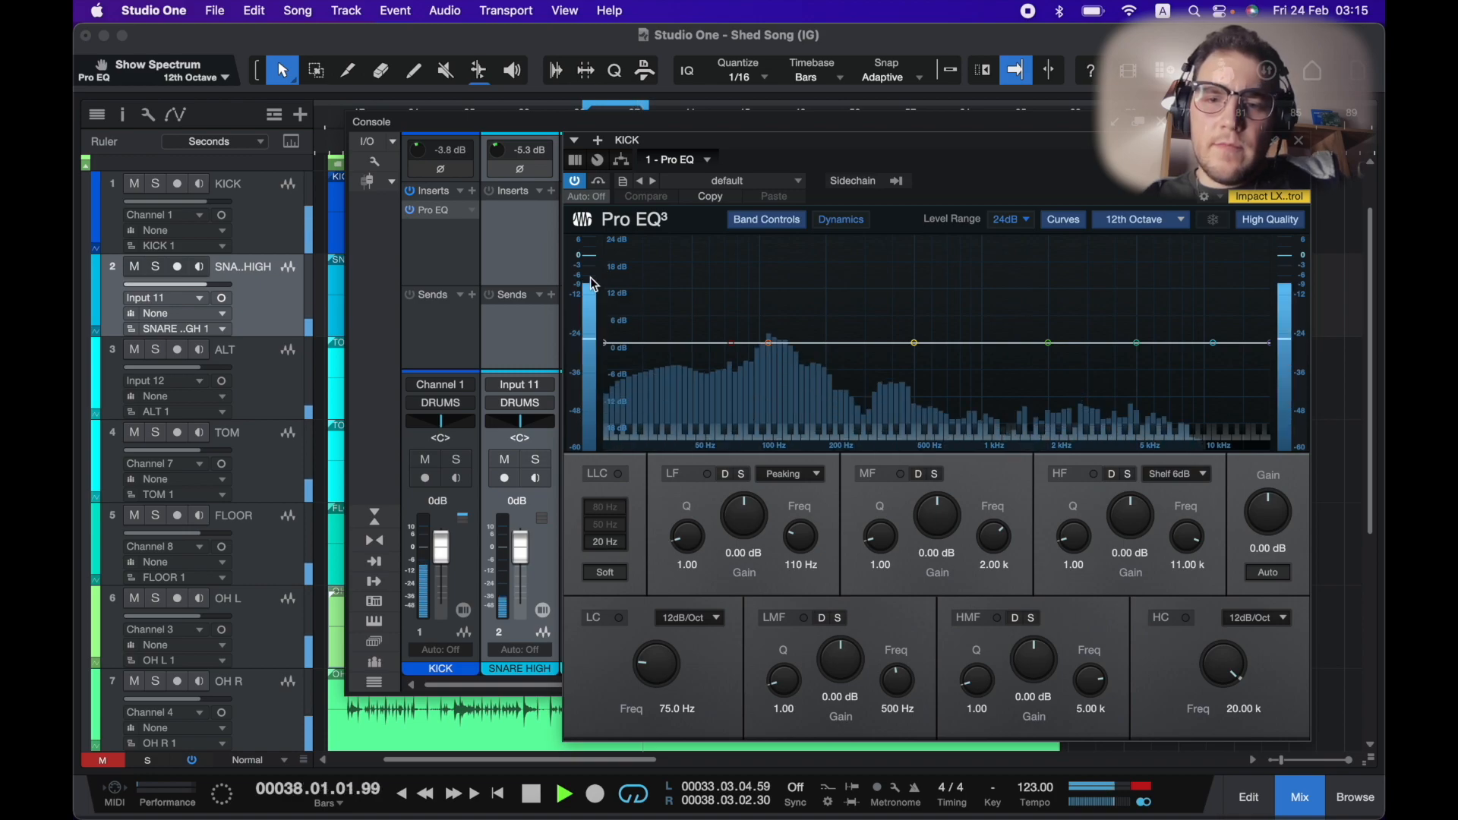
{"action": "left_click", "coordinate": [620, 619]}
{"action": "left_click_drag", "start_coordinate": [653, 666], "coordinate": [655, 674]}
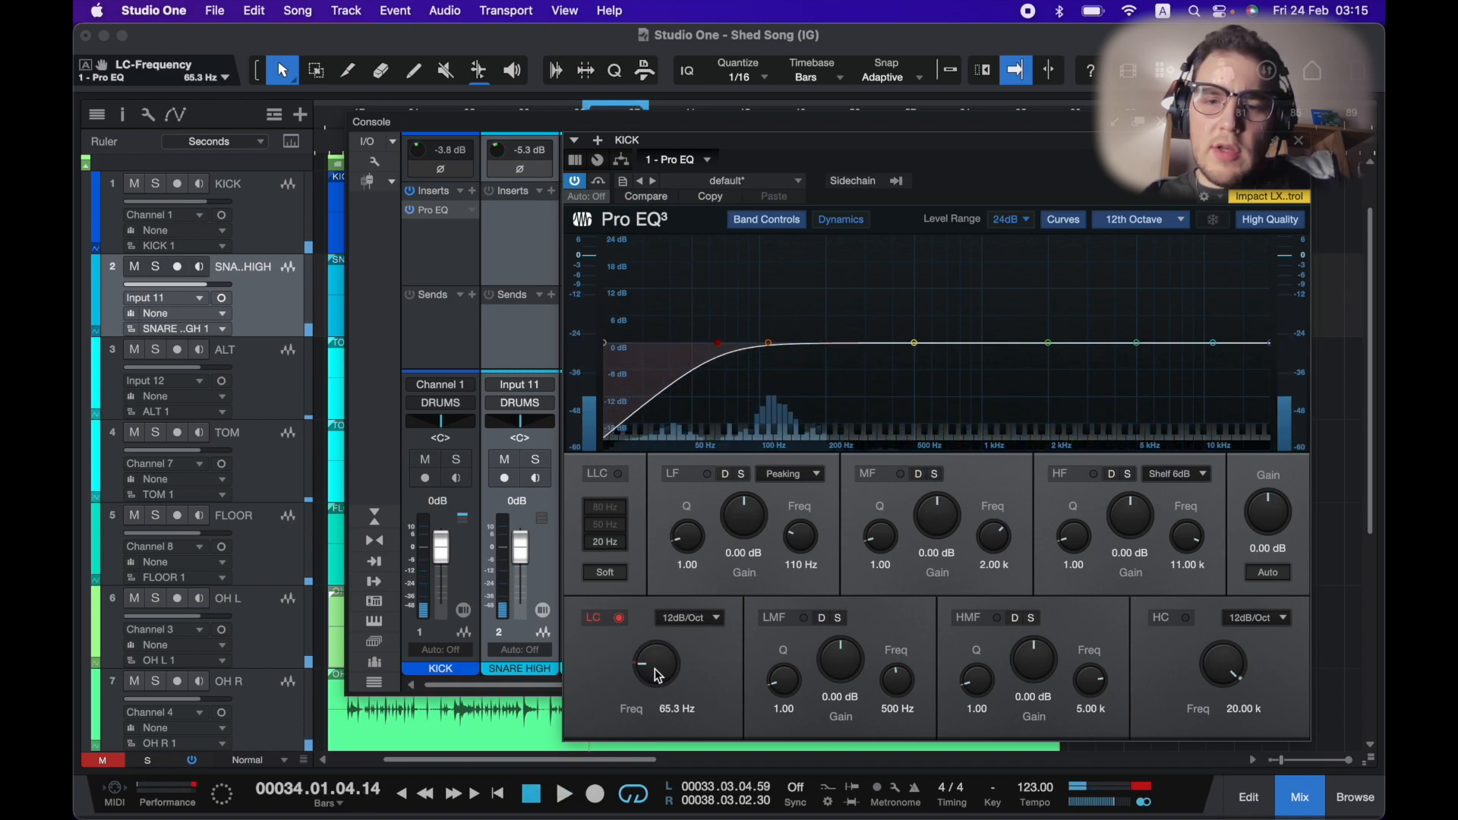
{"action": "left_click", "coordinate": [716, 622]}
{"action": "left_click", "coordinate": [727, 712]}
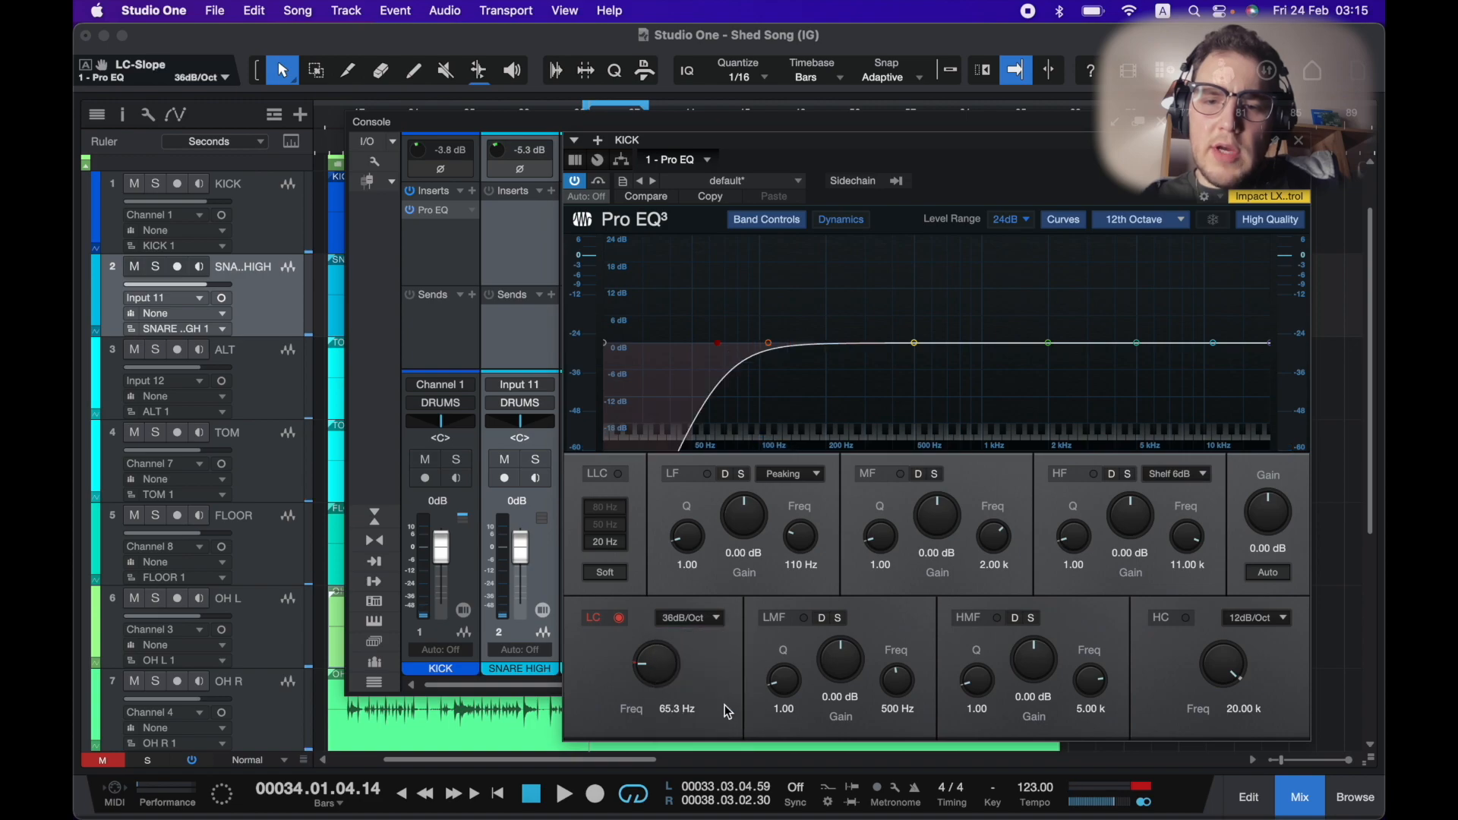
Lower the kick's low cut frequency to 49.6 Hz.
{"action": "left_click_drag", "start_coordinate": [657, 681], "coordinate": [657, 686]}
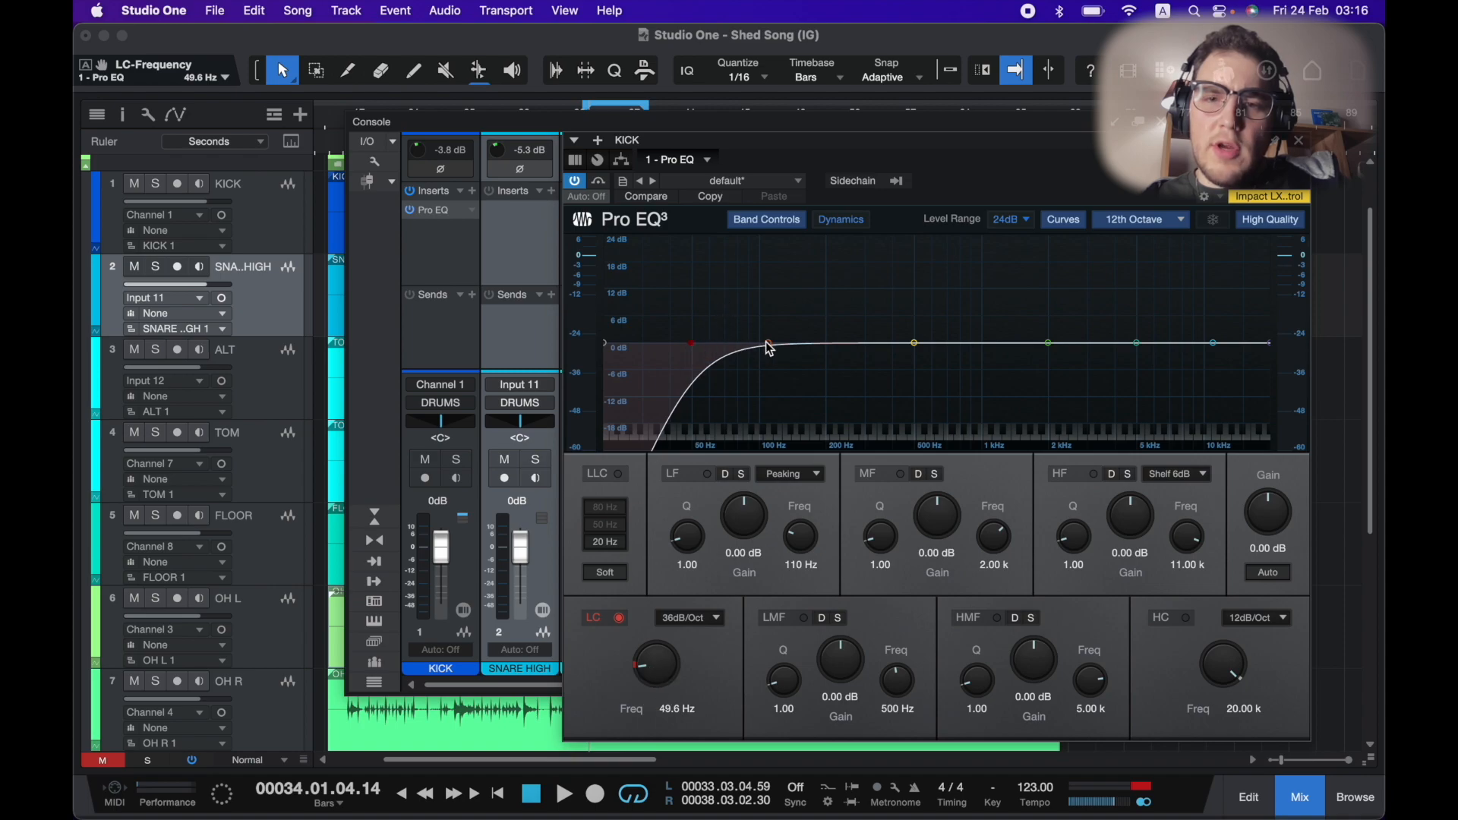
Boost the kick's low band to about 2.78 dB at 89.7 Hz while the song plays.
{"action": "left_click_drag", "start_coordinate": [771, 347], "coordinate": [760, 338]}
{"action": "key", "text": "space"}
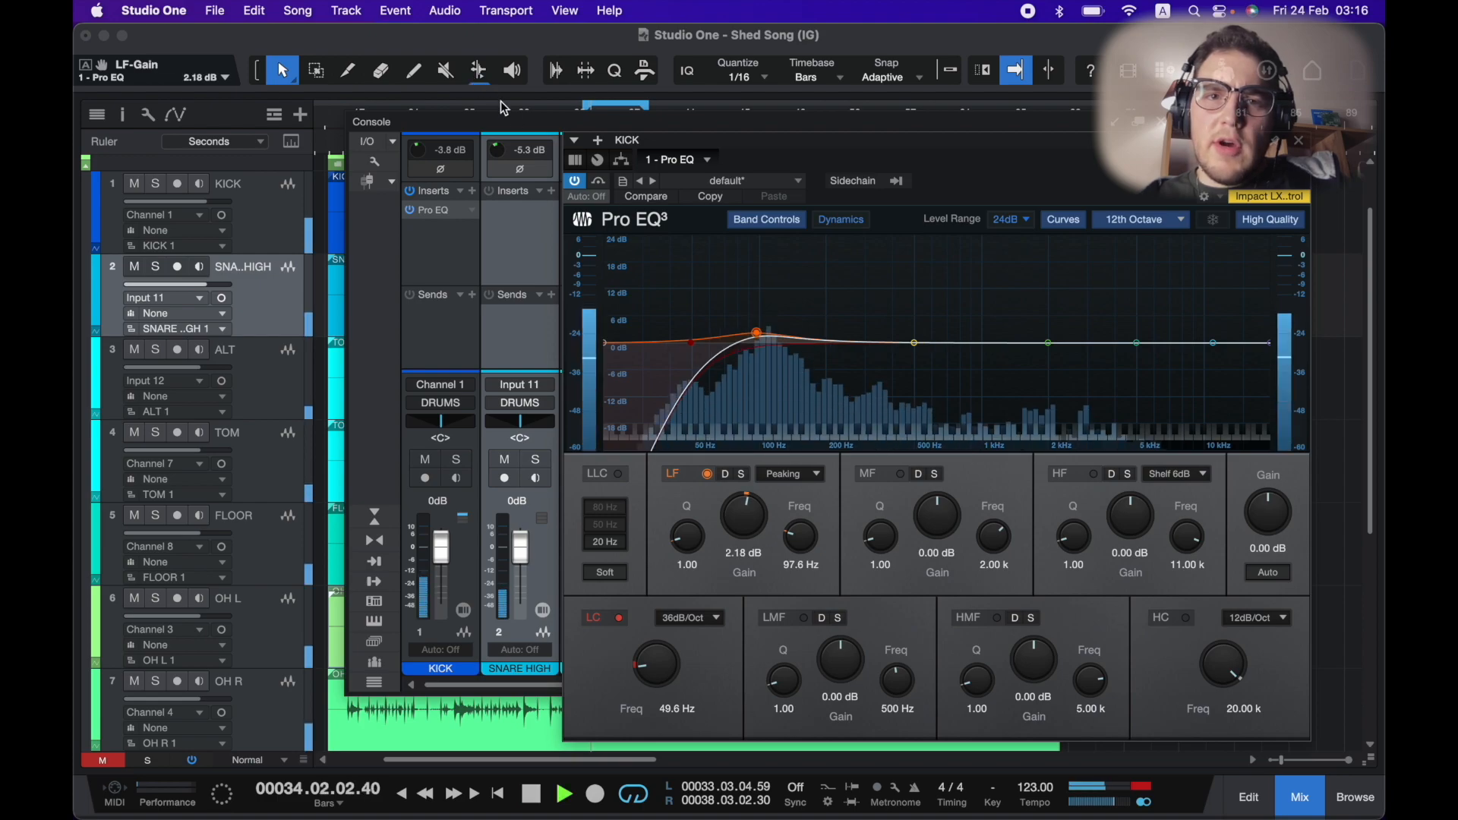
{"action": "left_click_drag", "start_coordinate": [757, 339], "coordinate": [749, 330]}
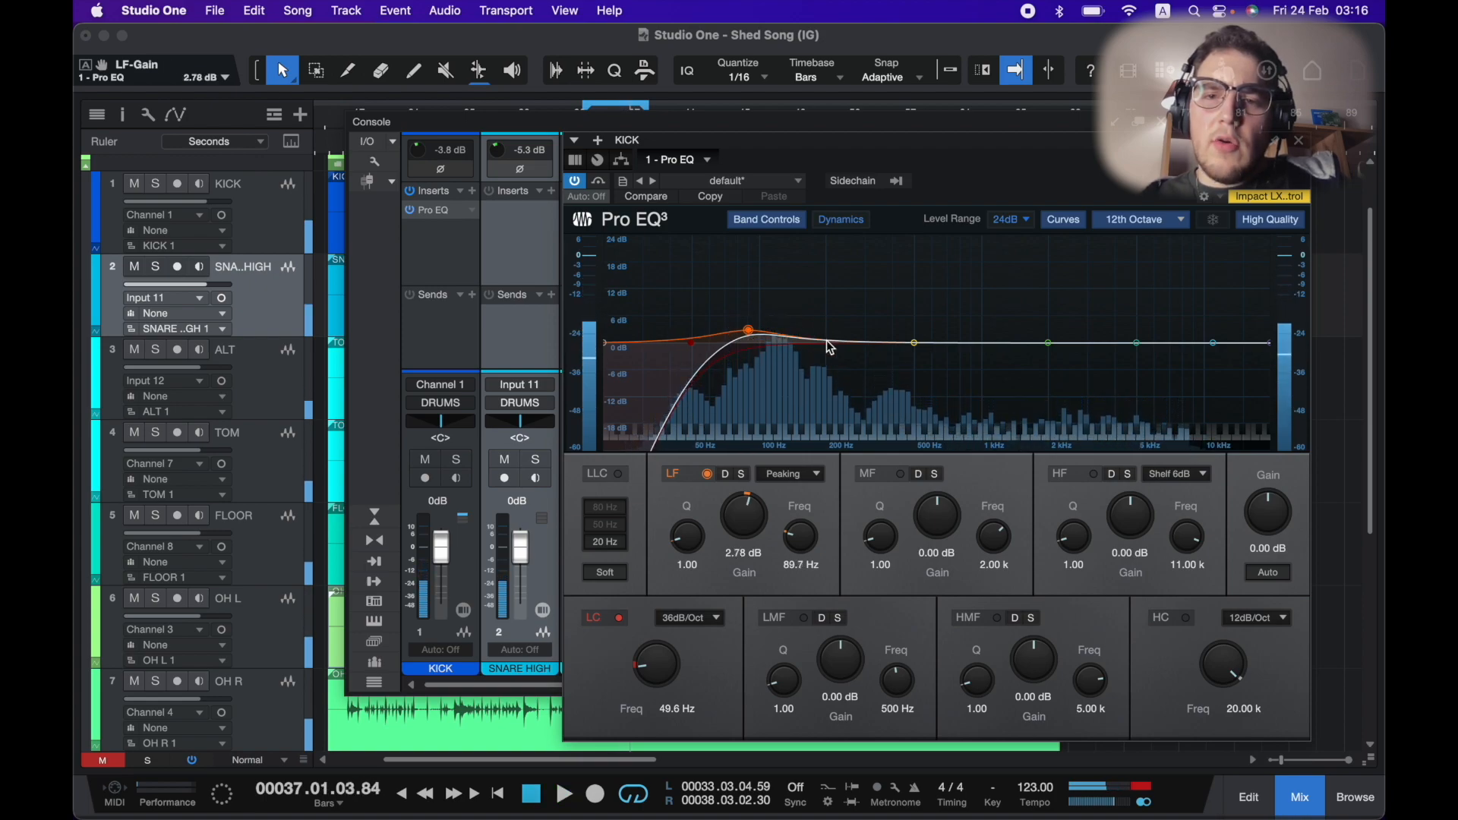
Cut the kick's low-mid band by about 12.10 dB at 158 Hz with a Q of 3.70.
{"action": "left_click_drag", "start_coordinate": [916, 343], "coordinate": [811, 384]}
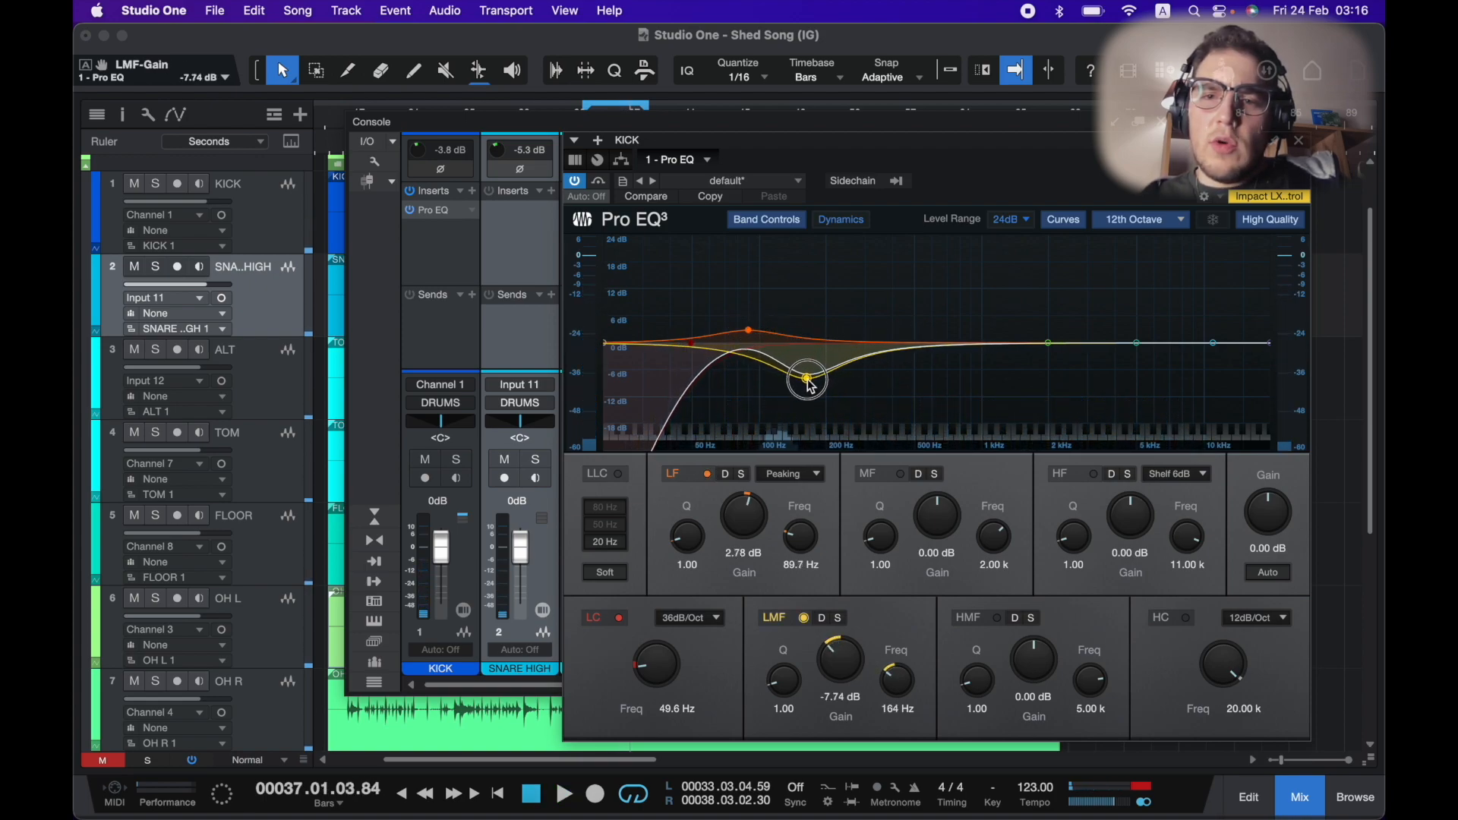
{"action": "scroll", "coordinate": [811, 389], "scroll_direction": "up", "scroll_amount": 6}
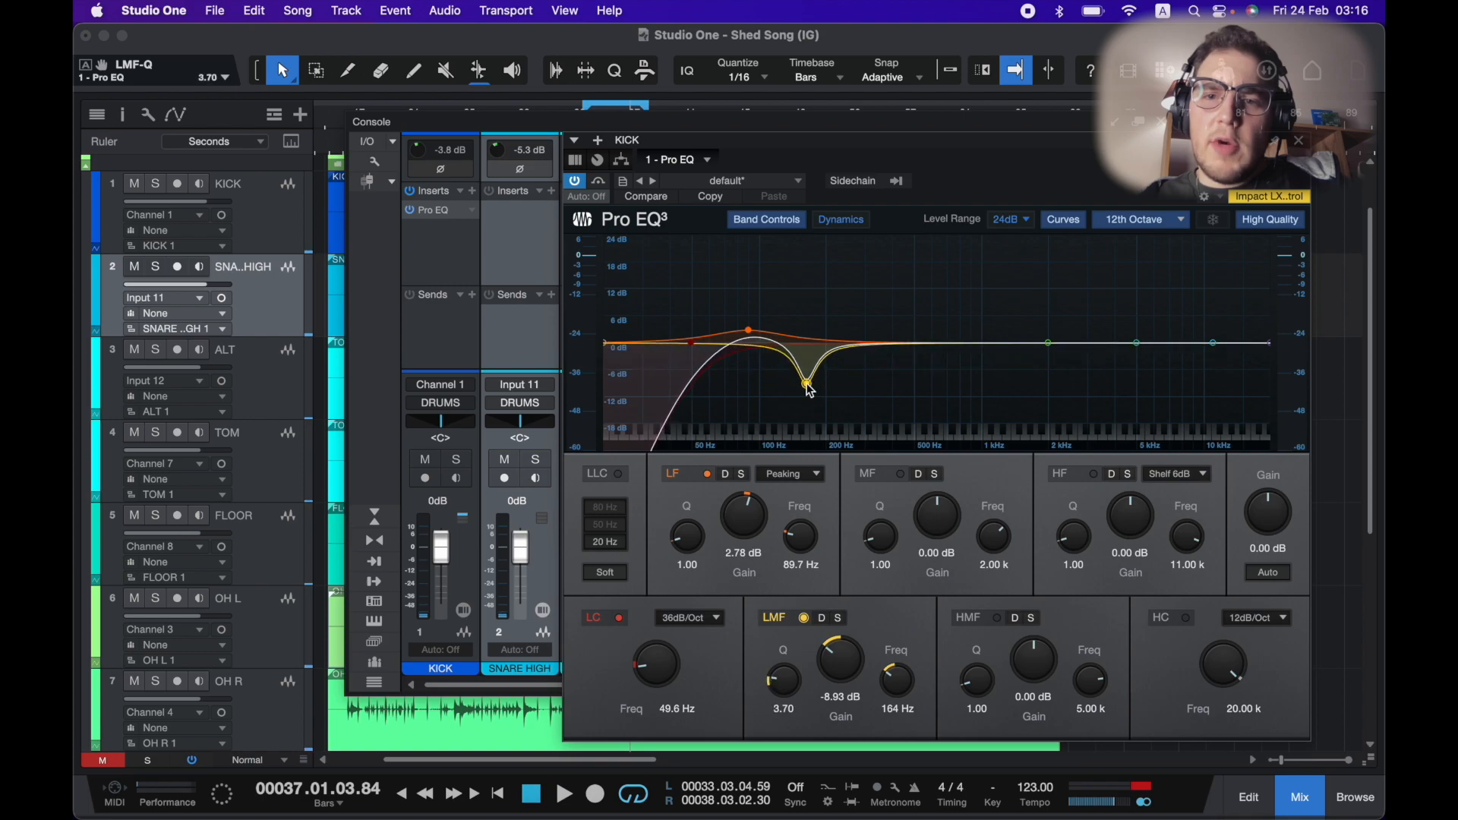
{"action": "left_click_drag", "start_coordinate": [809, 398], "coordinate": [806, 405]}
{"action": "key", "text": "space"}
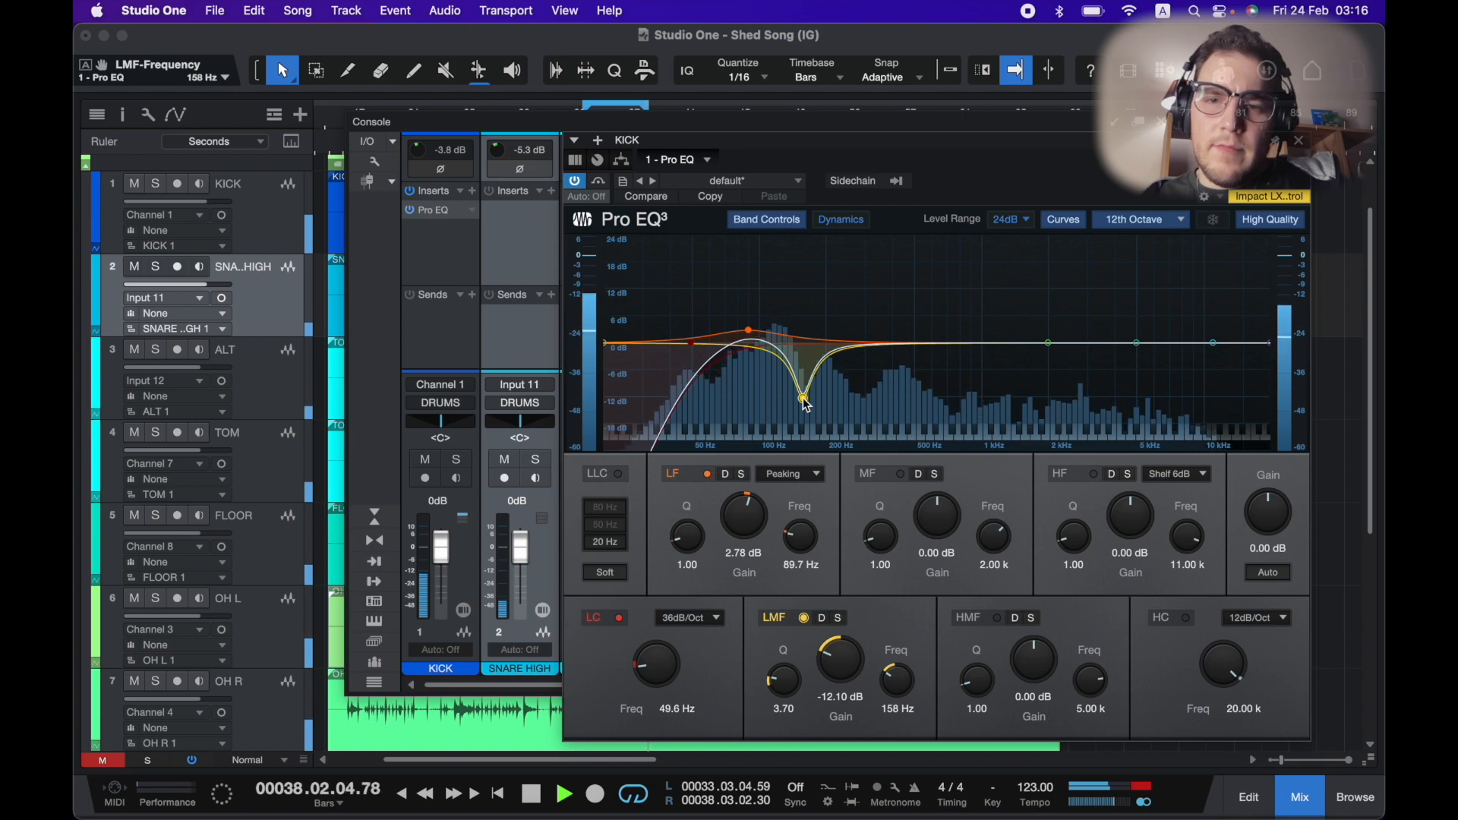
{"action": "key", "text": "space"}
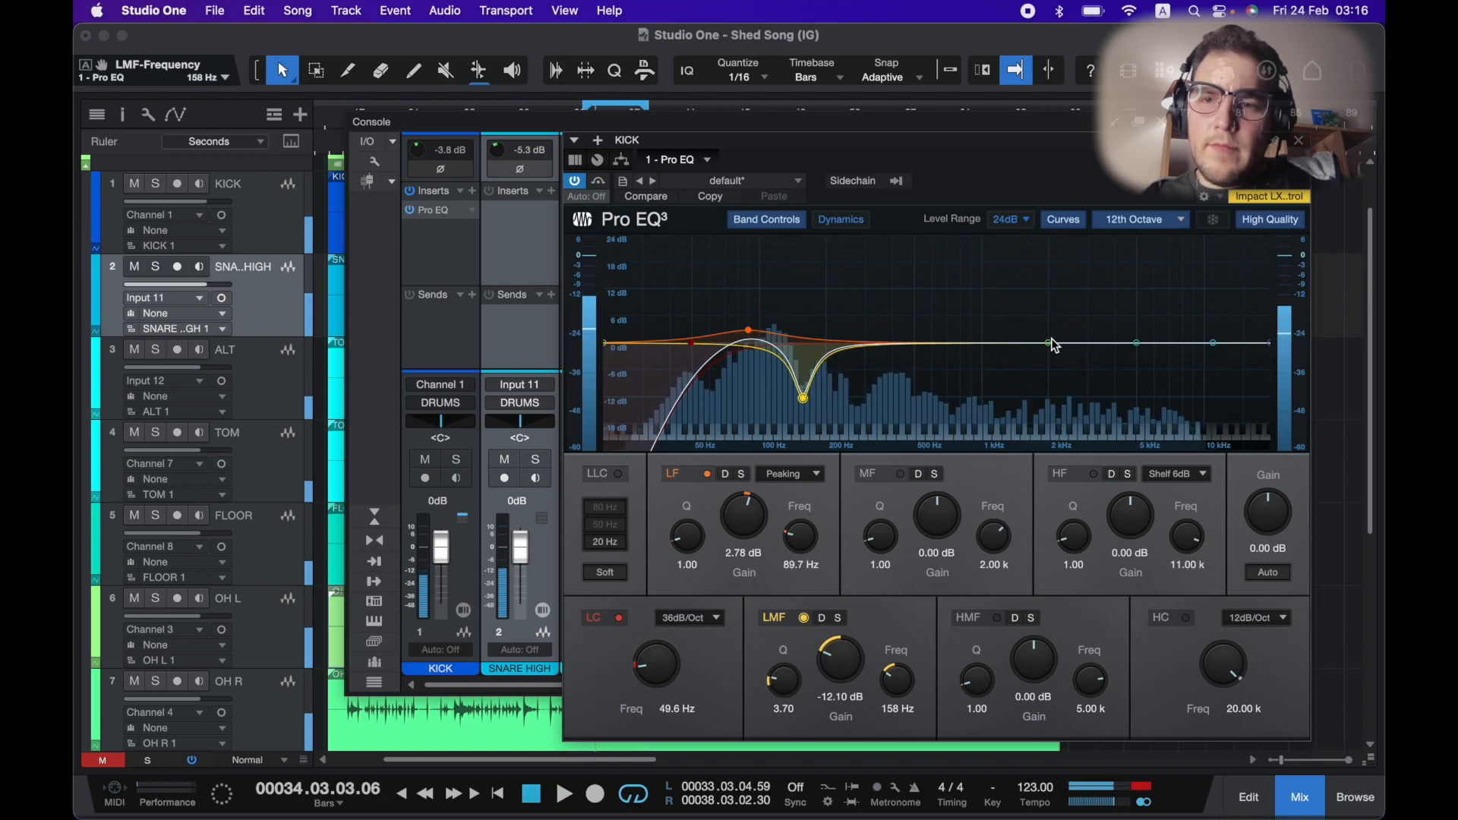
Cut the kick's mid band by about 13.49 dB around 410 Hz.
{"action": "left_click_drag", "start_coordinate": [1049, 348], "coordinate": [897, 403]}
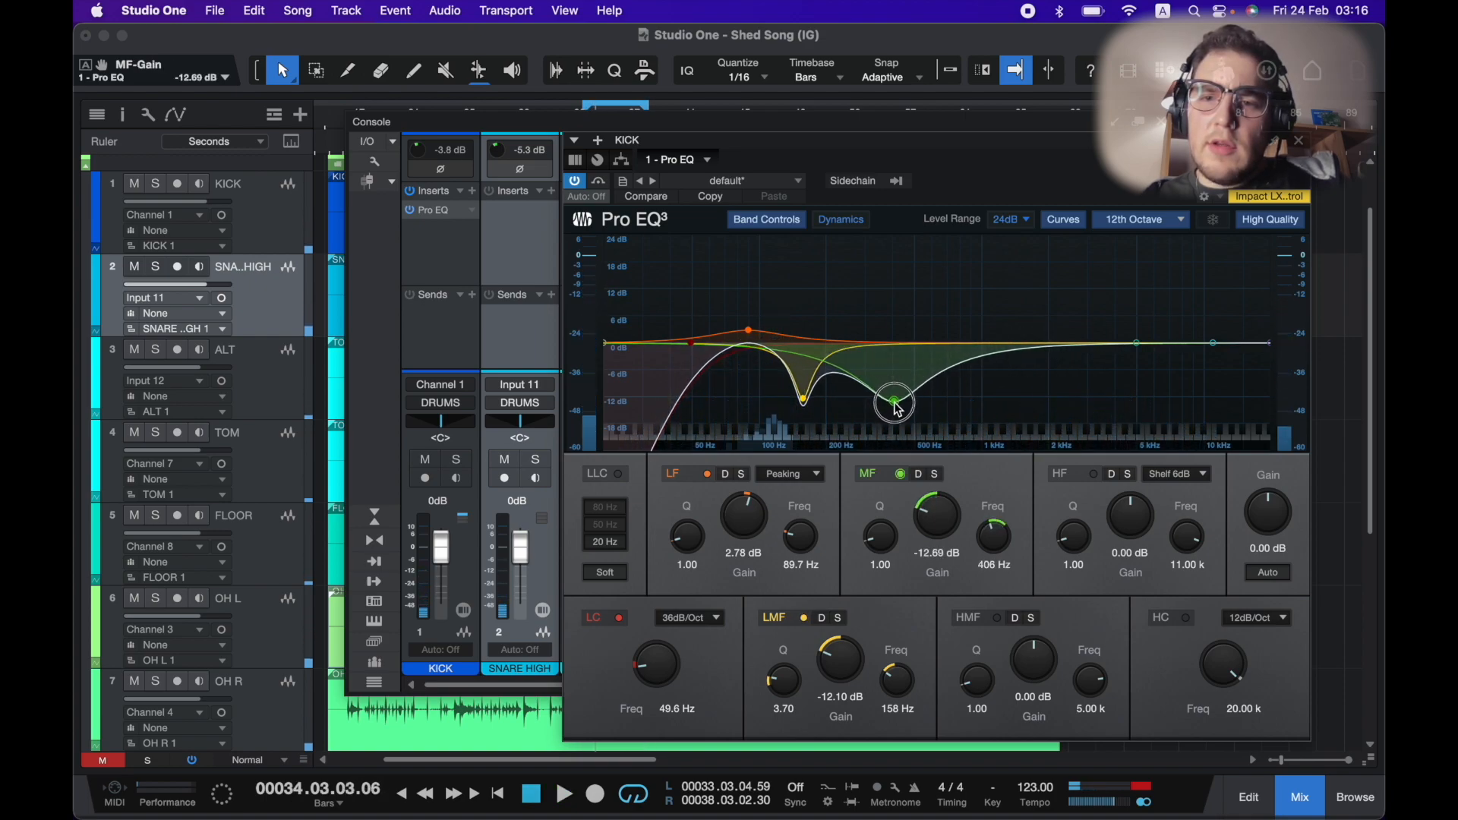
{"action": "key", "text": "space"}
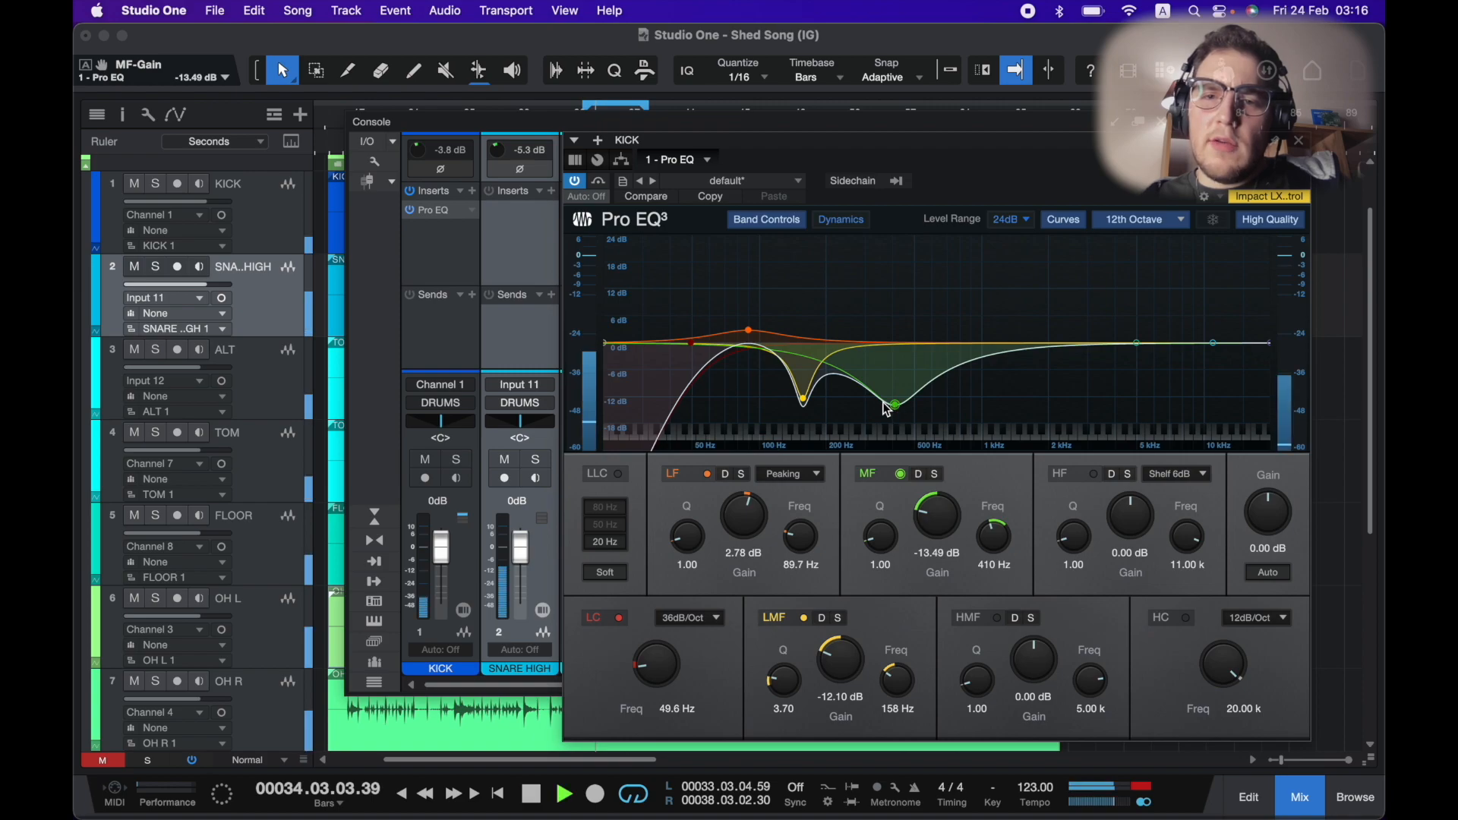
{"action": "key", "text": "space"}
Boost the kick's high-mid band to about 5.75 dB at 2.37 kHz with a Q of 4.00.
{"action": "left_click_drag", "start_coordinate": [1135, 346], "coordinate": [1069, 322]}
{"action": "scroll", "coordinate": [1066, 318], "scroll_direction": "up", "scroll_amount": 5}
{"action": "key", "text": "space"}
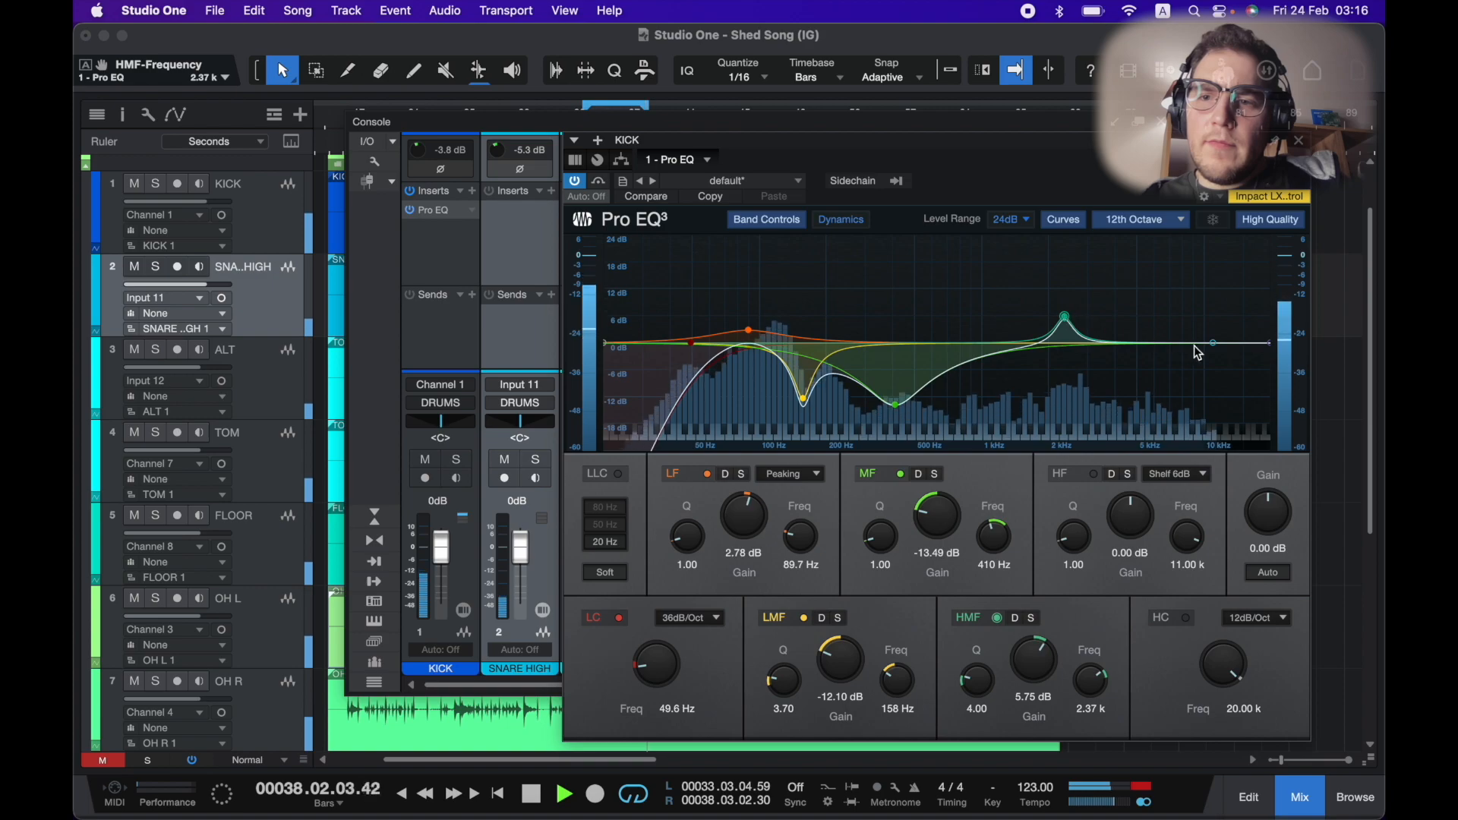
Enable the kick's high cut at about 5.29 kHz with a 36 dB/Oct slope.
{"action": "left_click", "coordinate": [1185, 618]}
{"action": "left_click_drag", "start_coordinate": [1220, 658], "coordinate": [1220, 680]}
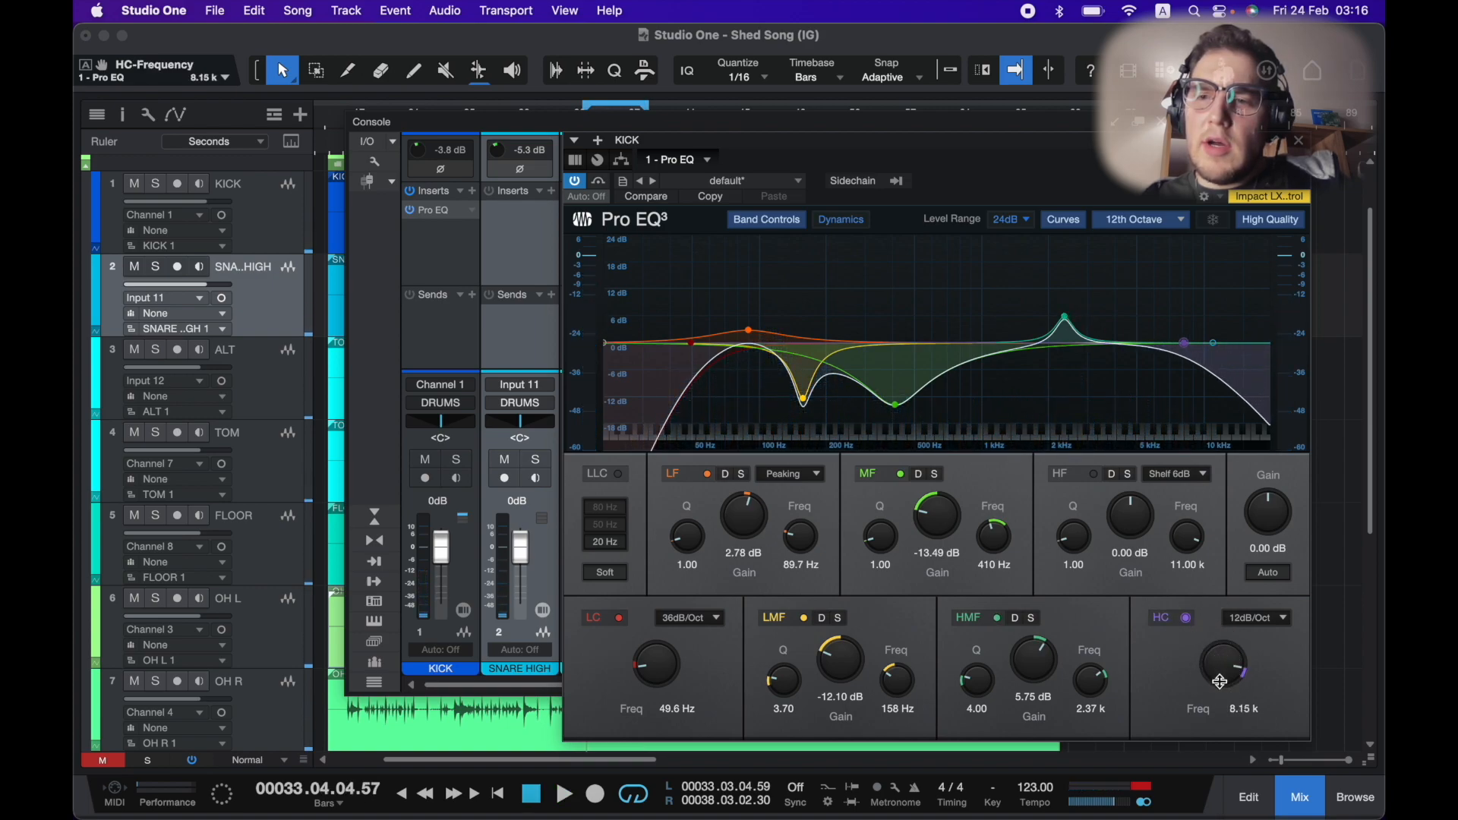
{"action": "left_click", "coordinate": [1276, 626]}
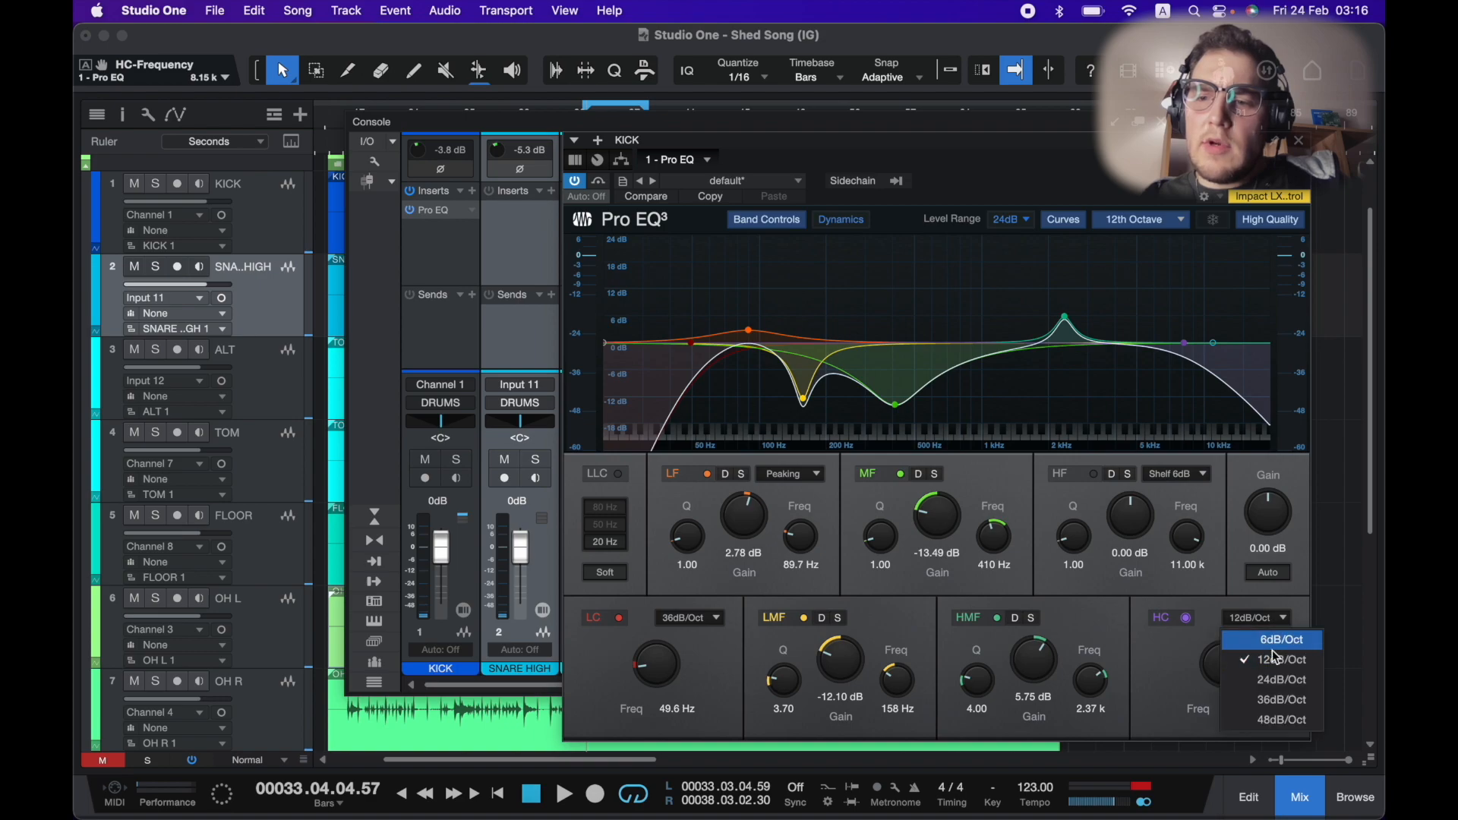
{"action": "left_click", "coordinate": [1277, 699]}
{"action": "left_click_drag", "start_coordinate": [1188, 348], "coordinate": [1146, 349]}
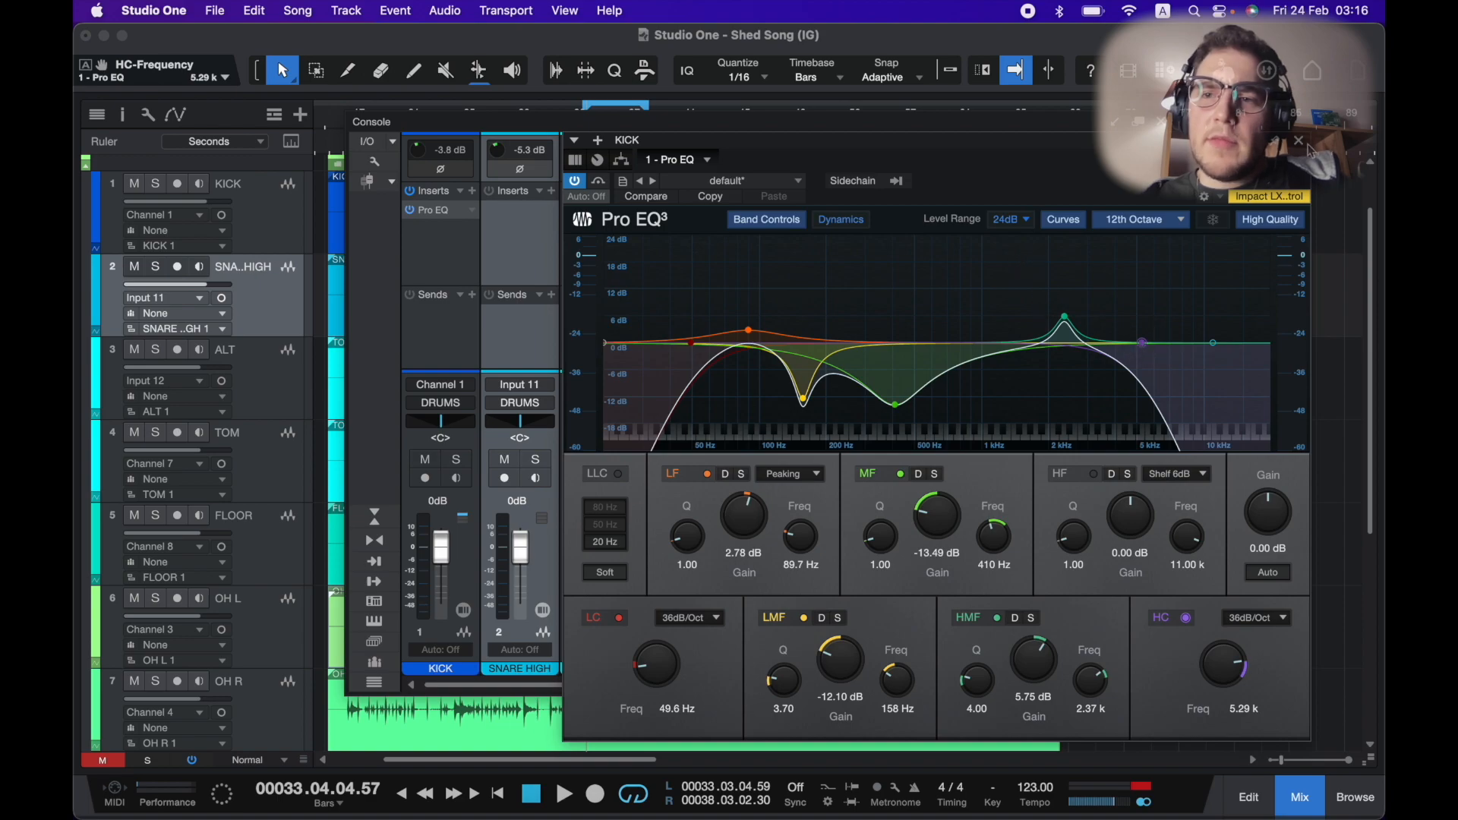
{"action": "key", "text": "space"}
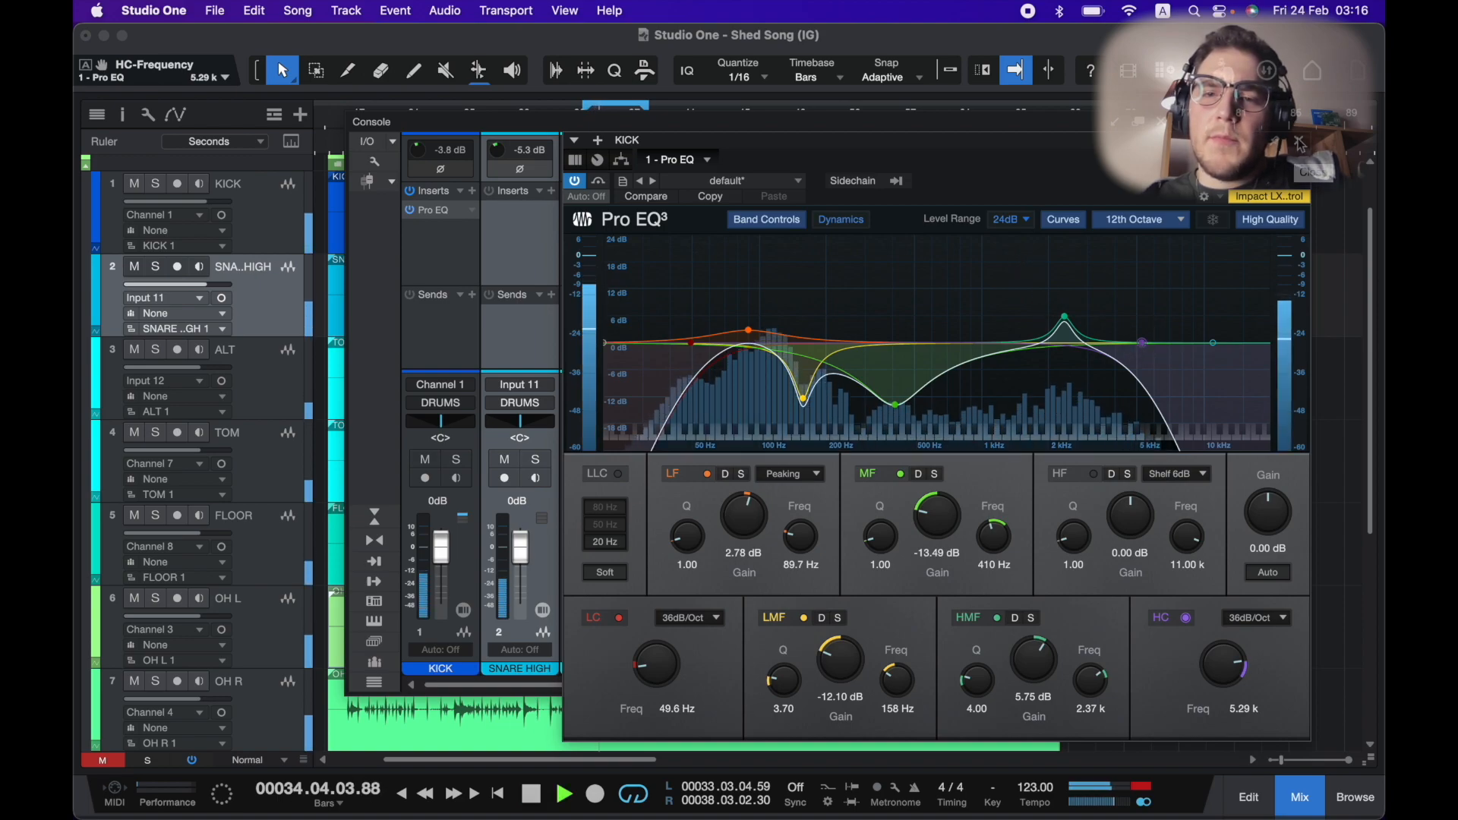
Close the kick EQ and insert a Pro EQ on the SNARE HIGH channel.
{"action": "left_click", "coordinate": [1300, 144]}
{"action": "left_click", "coordinate": [549, 190]}
{"action": "type", "text": "pro"}
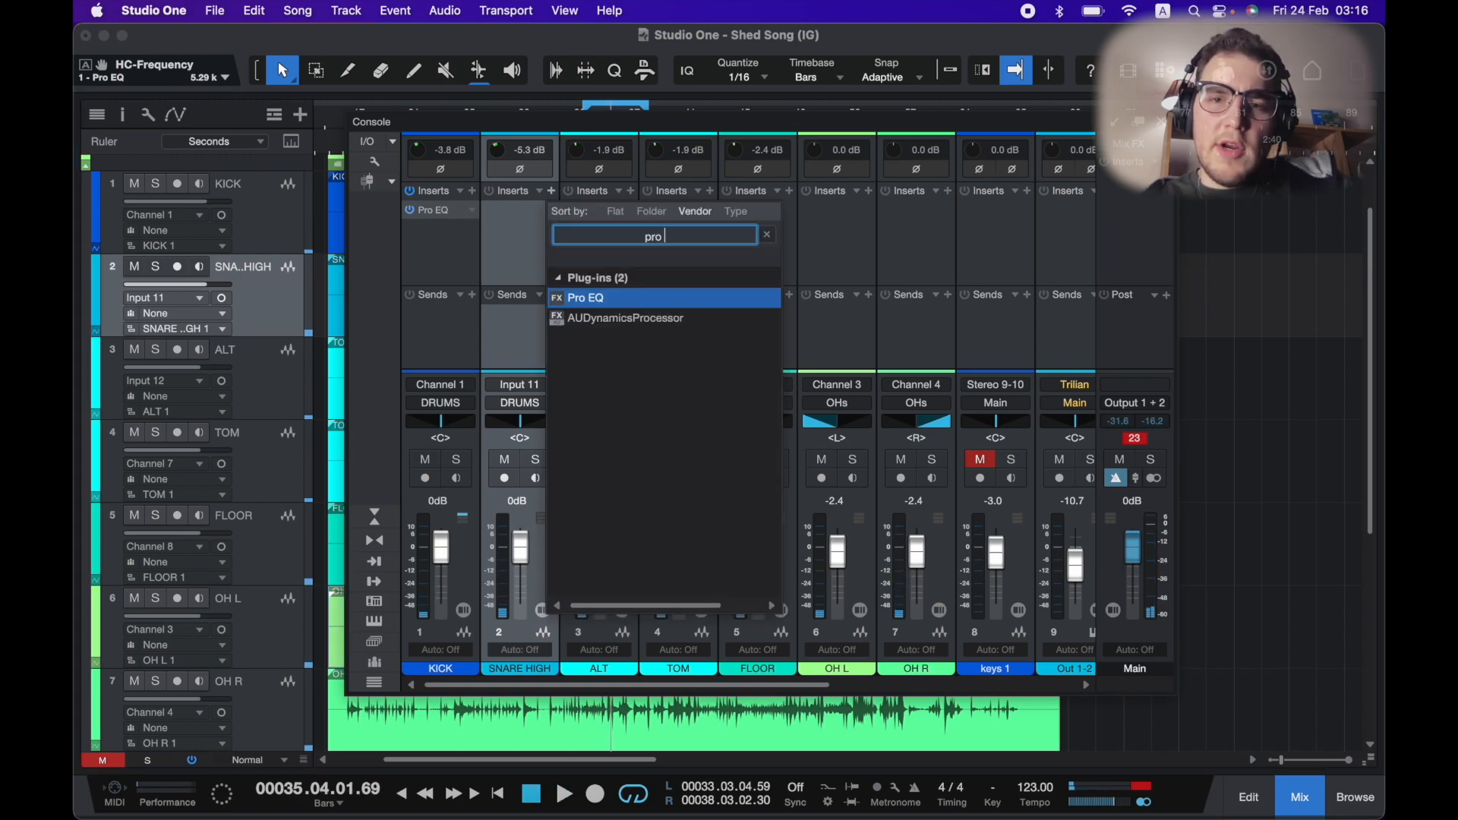
{"action": "key", "text": "Return"}
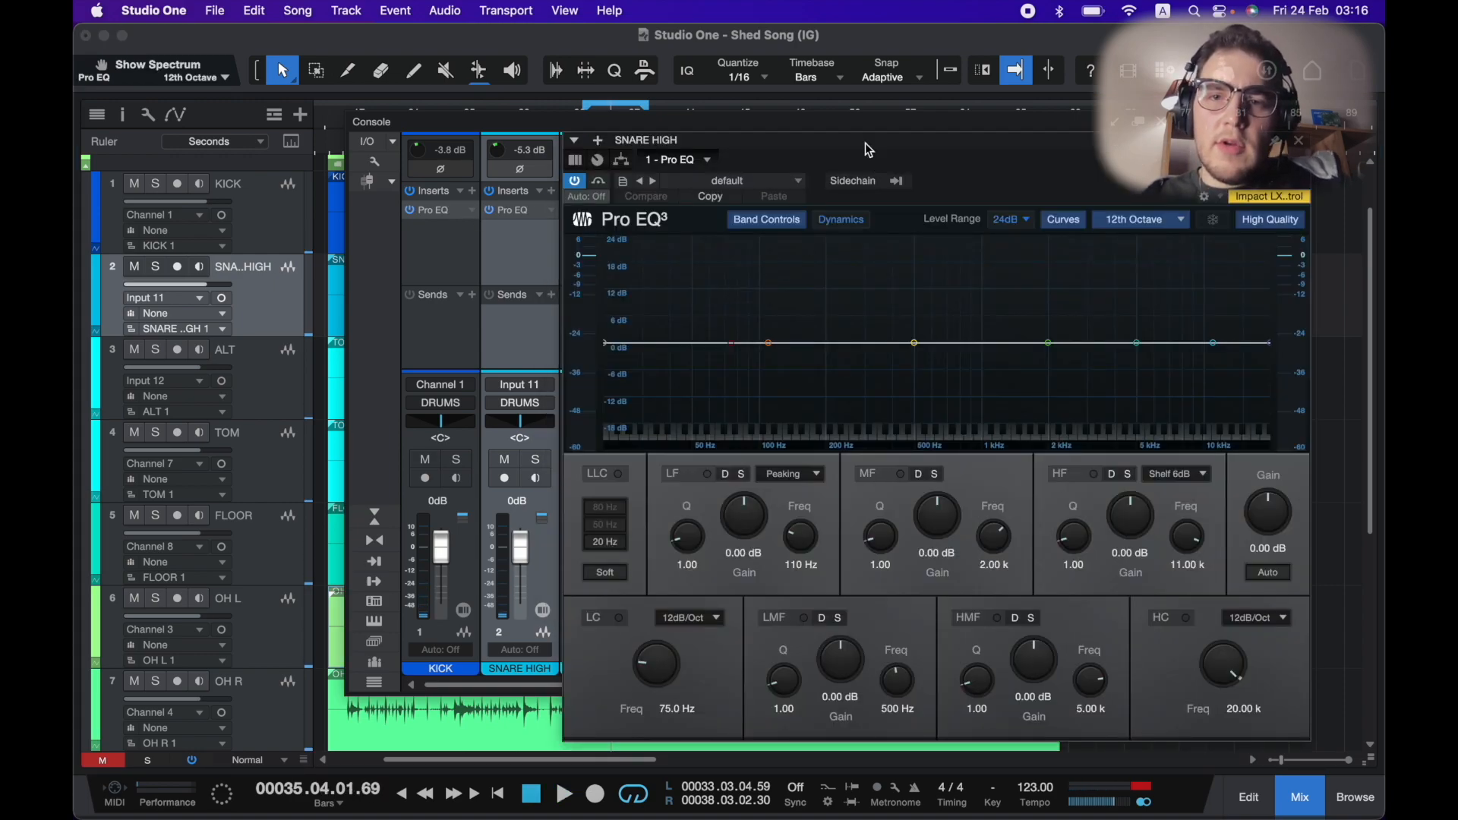
Move the snare EQ window and enable its low cut with a 36 dB/Oct slope.
{"action": "left_click_drag", "start_coordinate": [870, 149], "coordinate": [815, 143]}
{"action": "left_click", "coordinate": [566, 611]}
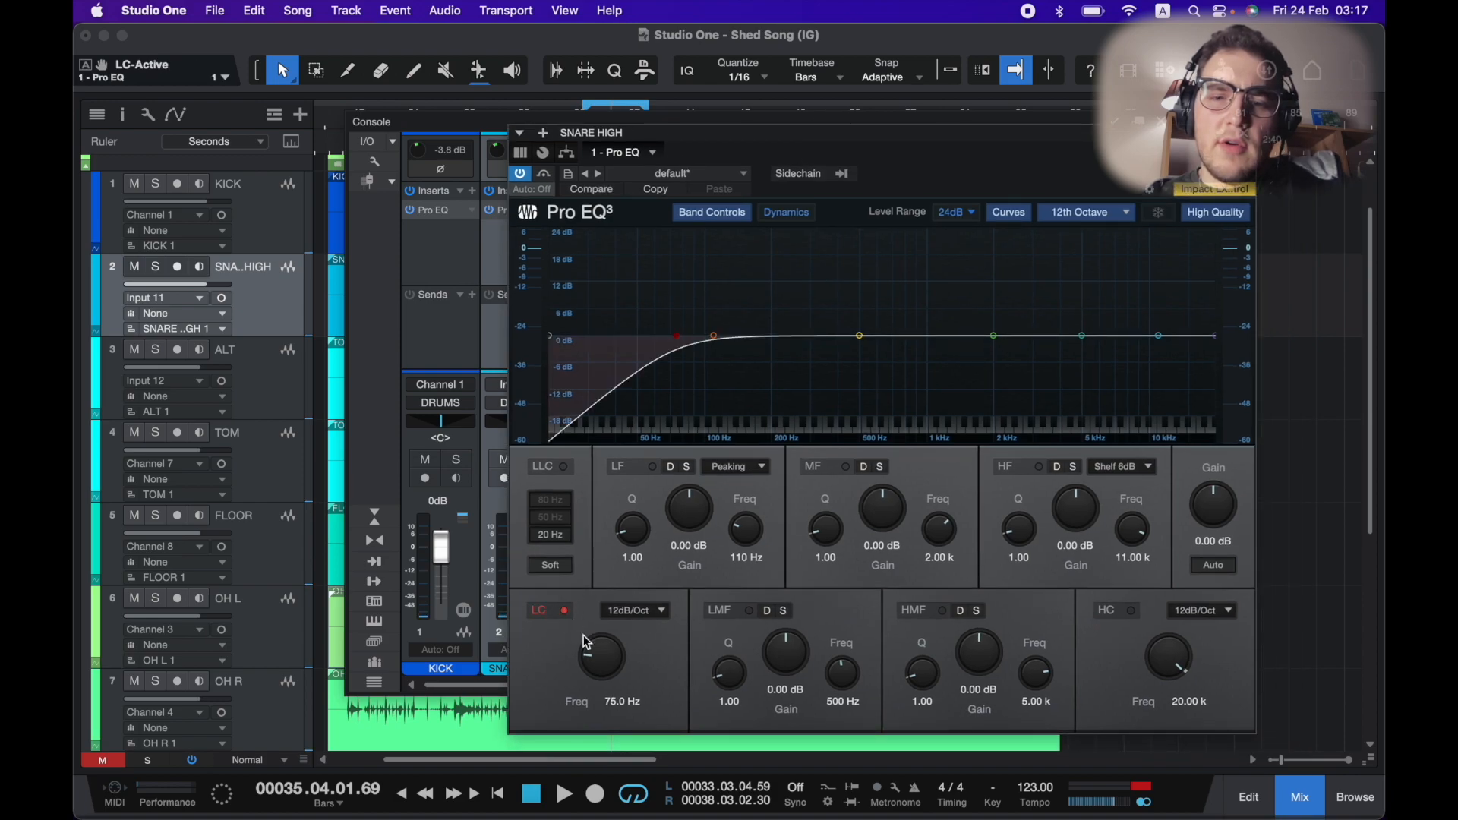
{"action": "left_click_drag", "start_coordinate": [597, 651], "coordinate": [613, 628]}
{"action": "left_click", "coordinate": [638, 617]}
{"action": "left_click", "coordinate": [650, 692]}
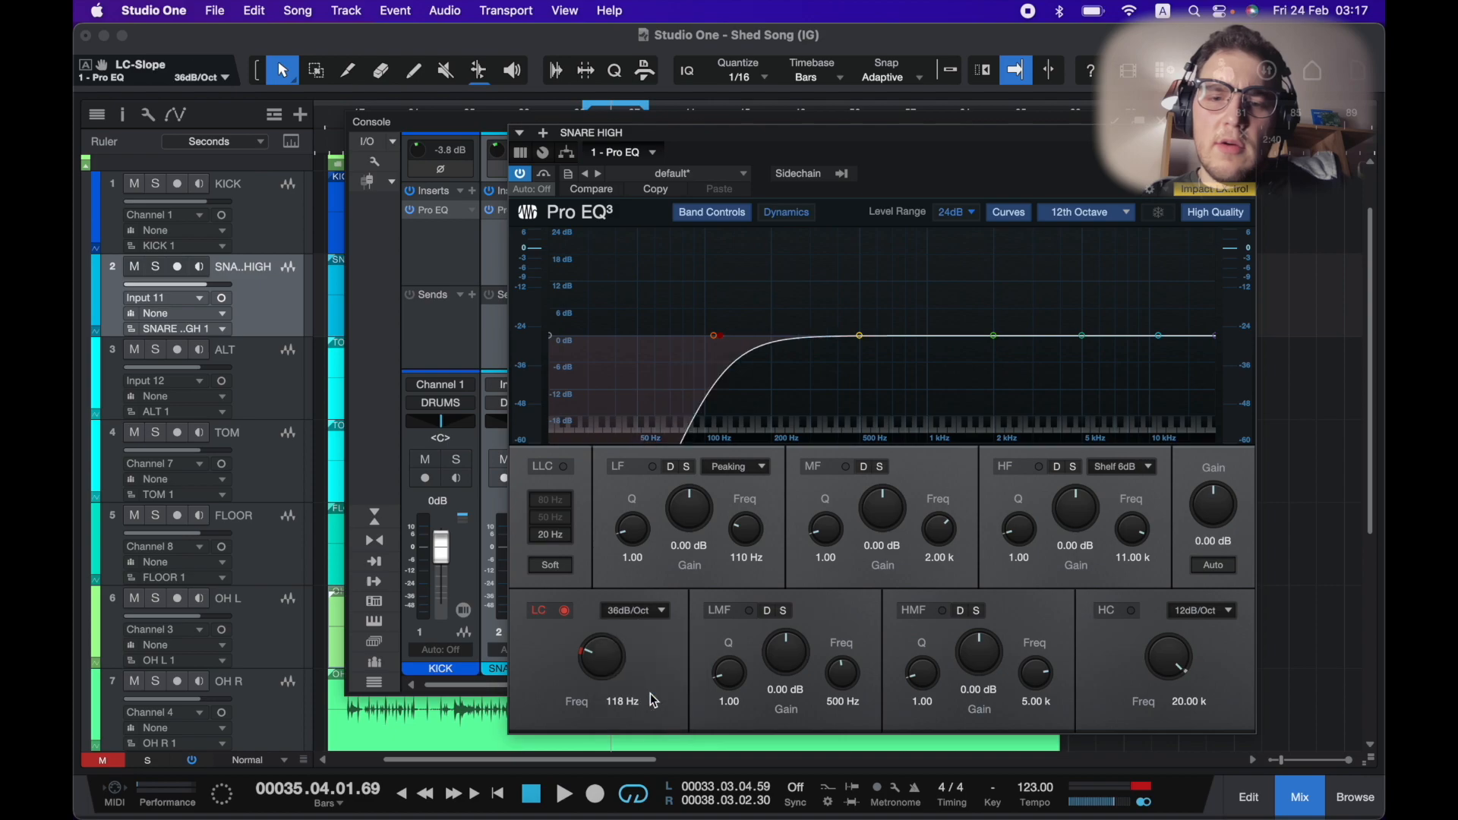
Boost the snare's low band to about 4.36 dB at 170 Hz with a Q of 1.30.
{"action": "left_click_drag", "start_coordinate": [723, 335], "coordinate": [752, 323]}
{"action": "key", "text": "space"}
{"action": "scroll", "coordinate": [763, 316], "scroll_direction": "up", "scroll_amount": 3}
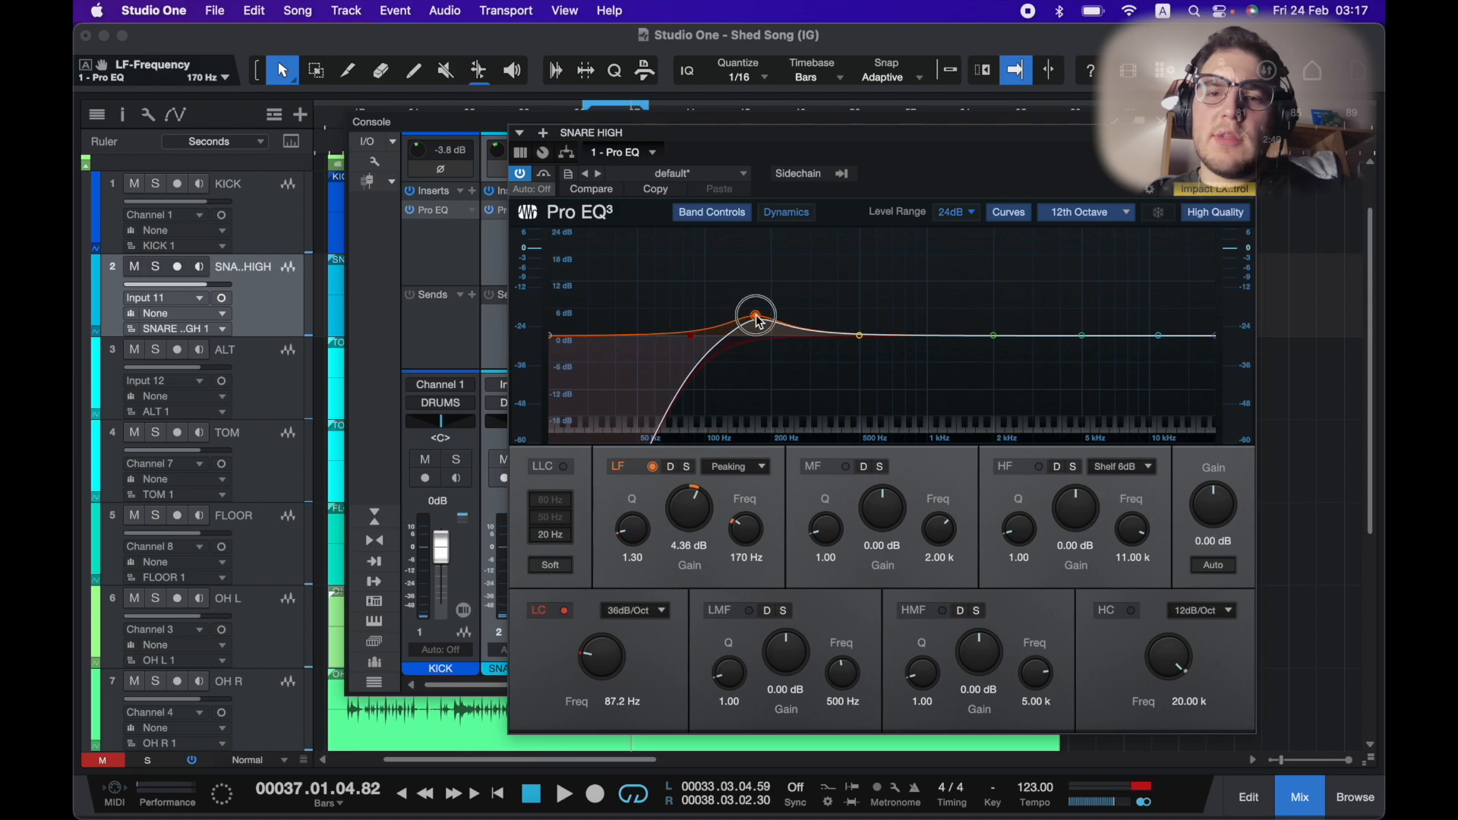
Boost the snare's low-mid band to about 3.57 dB at 336 Hz with a Q of 6.10.
{"action": "left_click", "coordinate": [859, 337]}
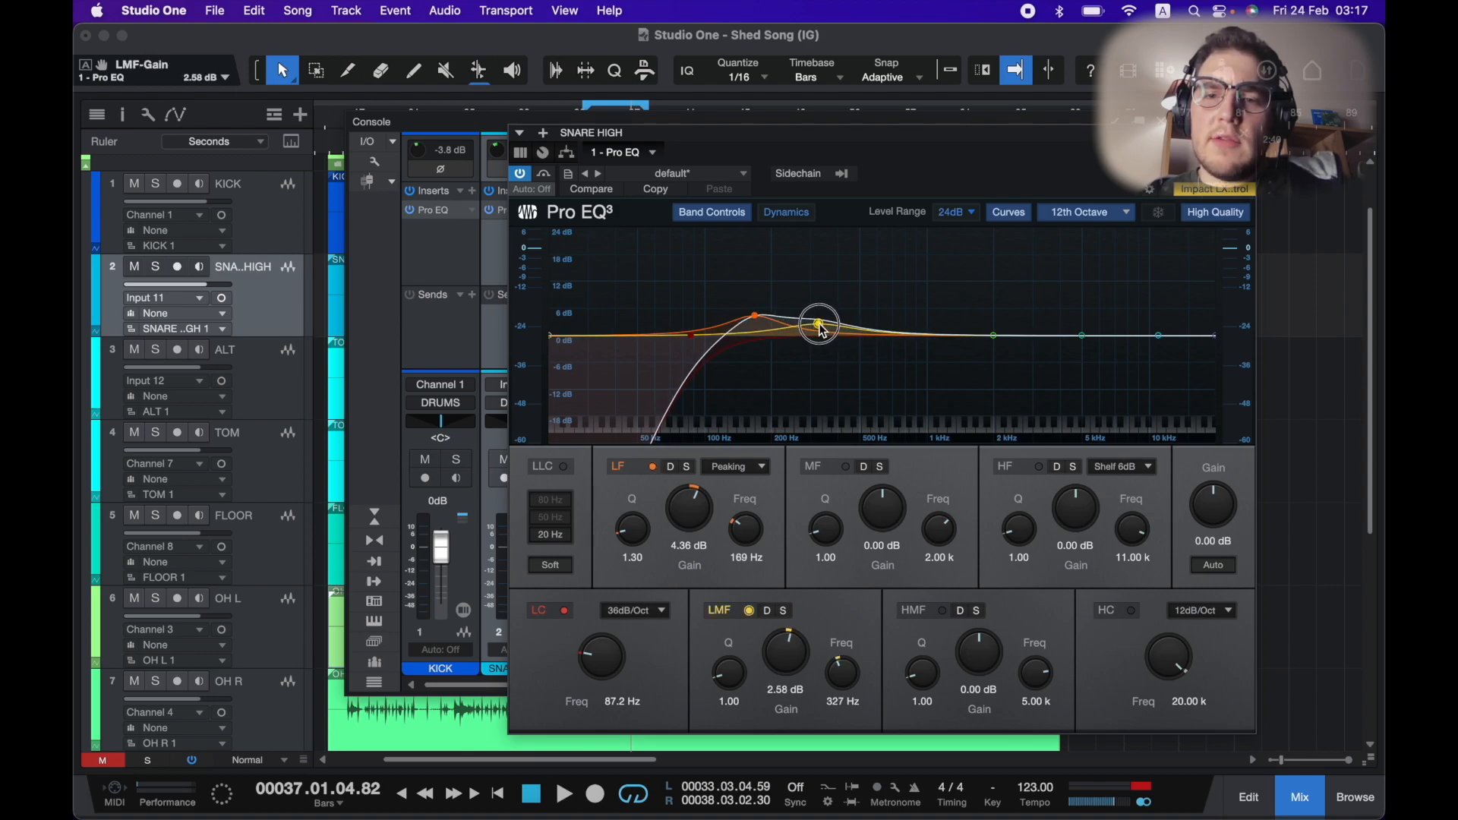
{"action": "mouse_move", "coordinate": [821, 328]}
{"action": "left_mouse_down"}
{"action": "mouse_move", "coordinate": [824, 307]}
{"action": "mouse_move", "coordinate": [825, 325]}
{"action": "left_mouse_up"}
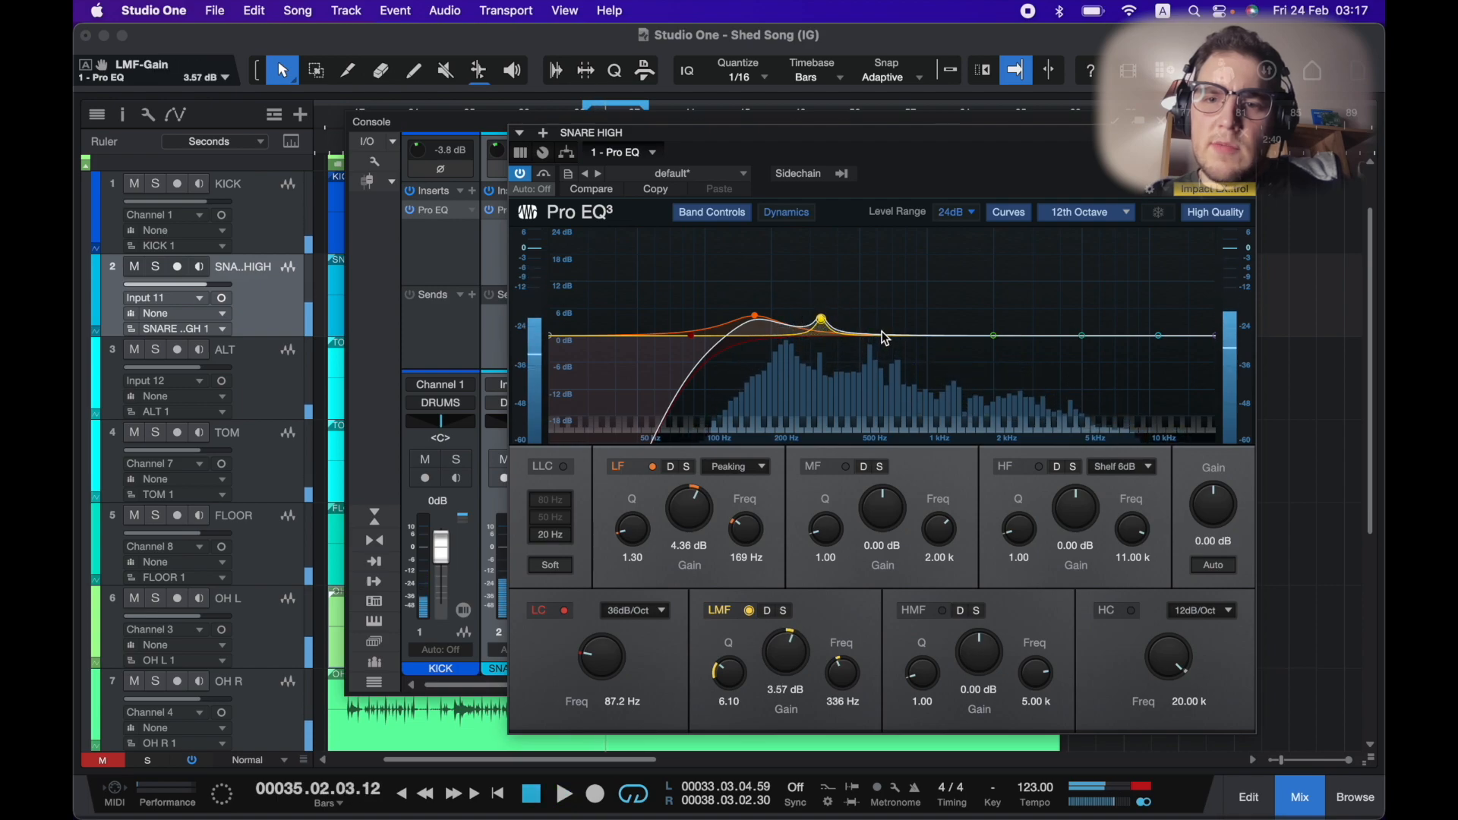
Cut the snare's mid band by about 7.54 dB at 702 Hz with a Q of 2.20.
{"action": "left_click", "coordinate": [993, 336]}
{"action": "left_click_drag", "start_coordinate": [994, 336], "coordinate": [910, 345]}
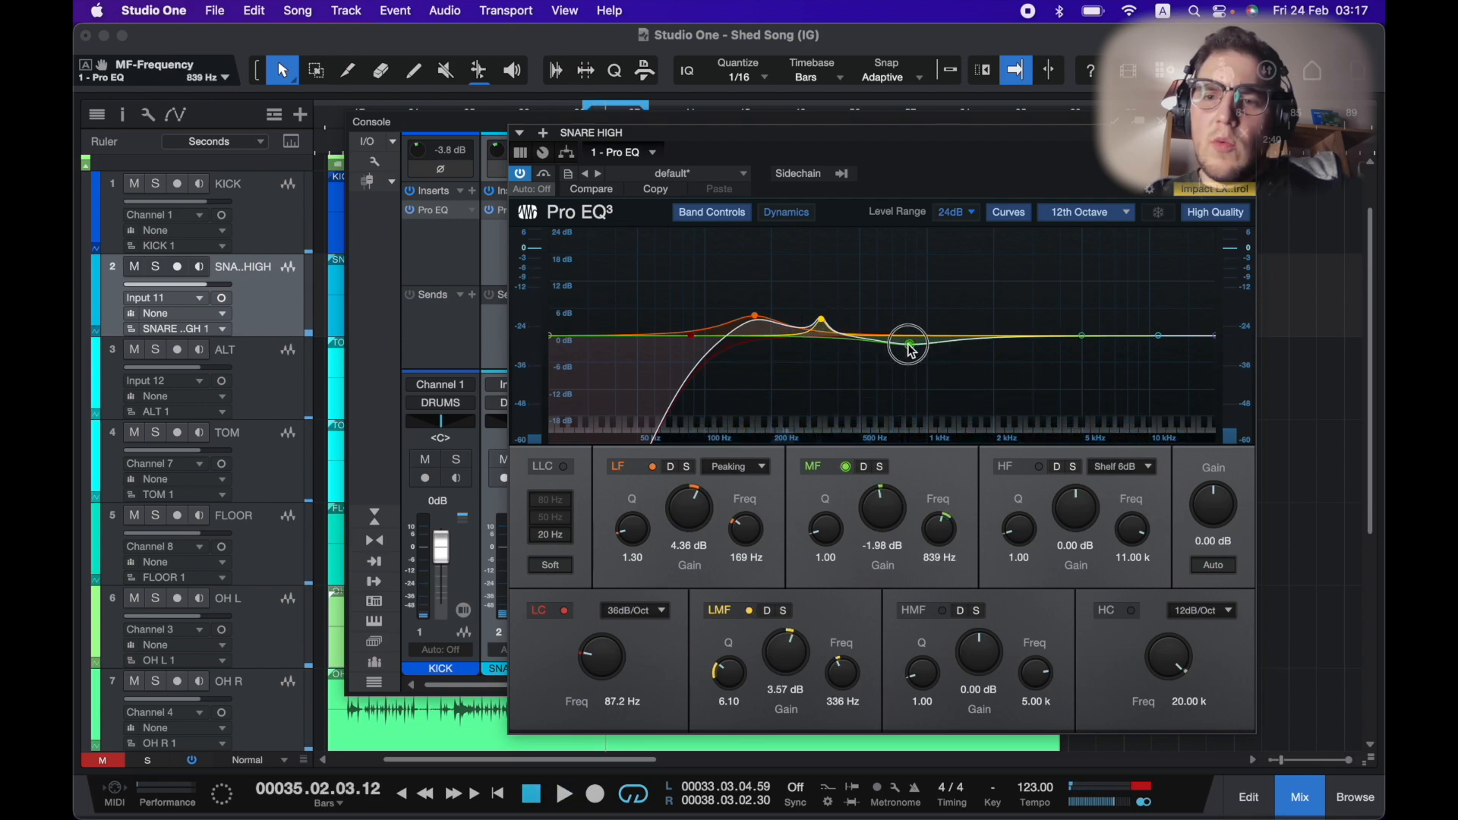
{"action": "scroll", "coordinate": [903, 360], "scroll_direction": "up", "scroll_amount": 6}
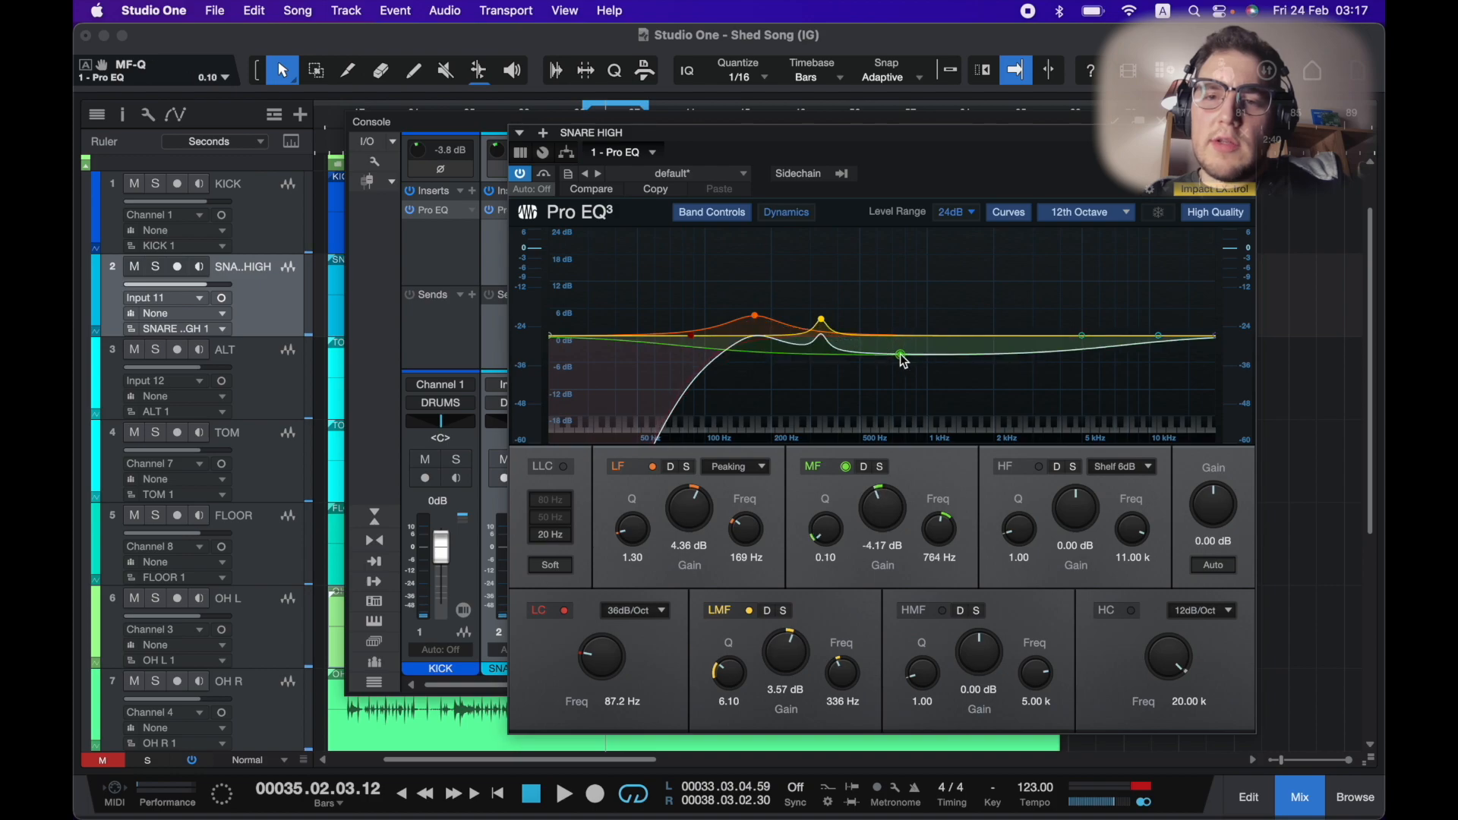
{"action": "key", "text": "space"}
{"action": "left_click_drag", "start_coordinate": [899, 365], "coordinate": [896, 377]}
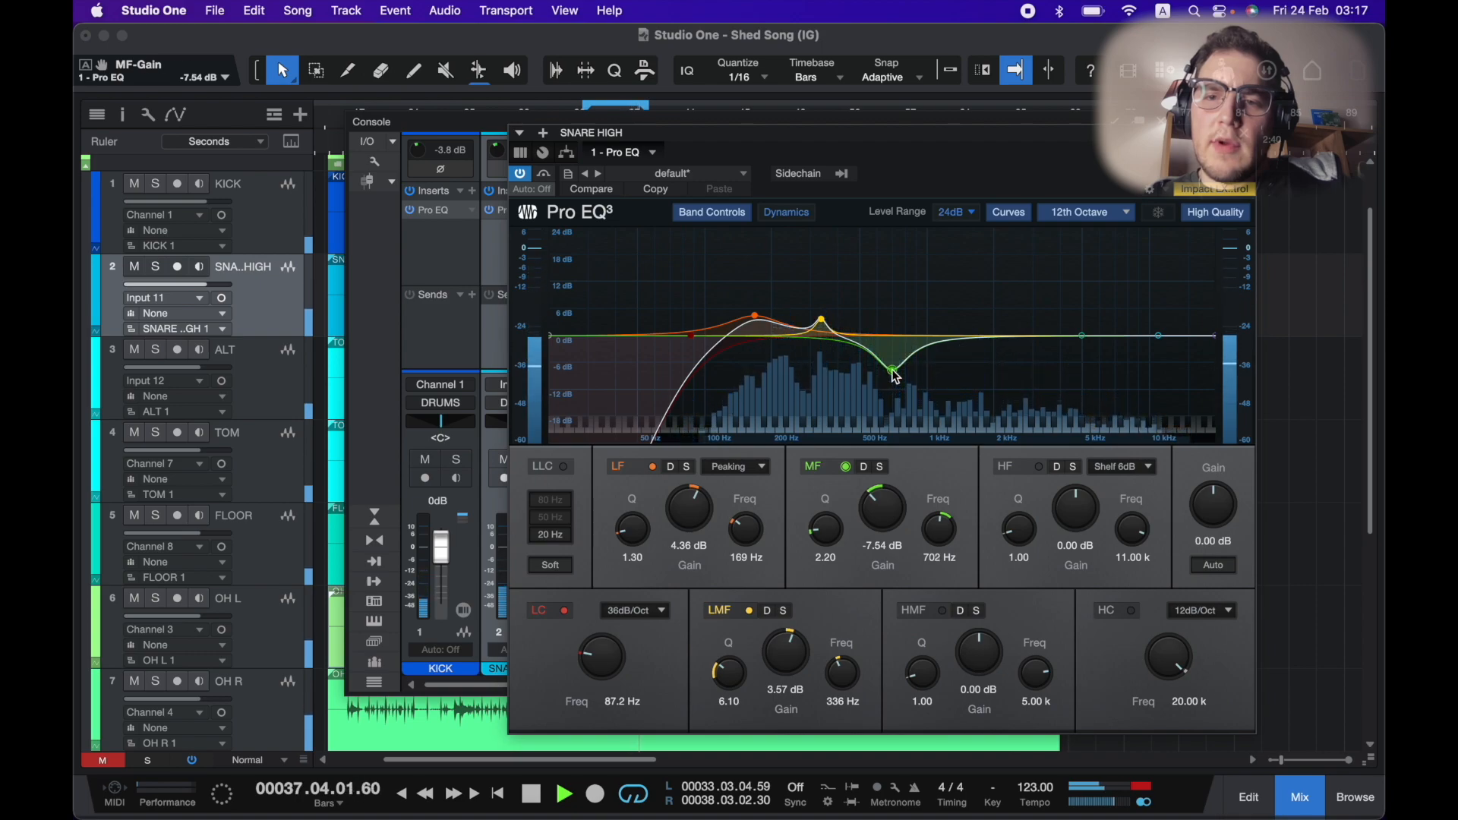
{"action": "key", "text": "space"}
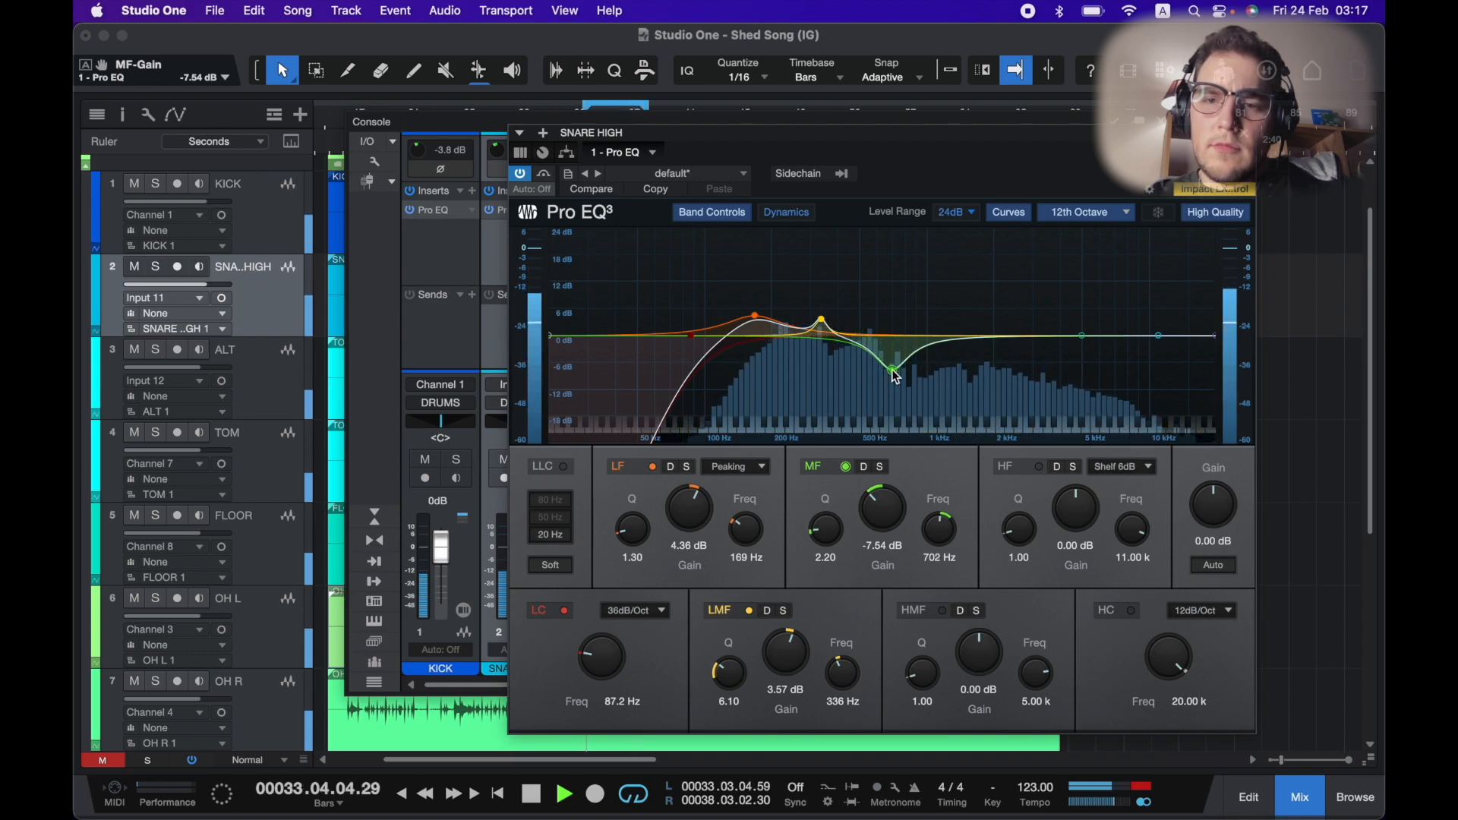
Boost the snare's high-mid band to about 5.16 dB at 6.21 kHz, then close the EQ and stop playback.
{"action": "mouse_move", "coordinate": [1086, 335]}
{"action": "left_mouse_down"}
{"action": "mouse_move", "coordinate": [1046, 331]}
{"action": "mouse_move", "coordinate": [1068, 332]}
{"action": "left_mouse_up"}
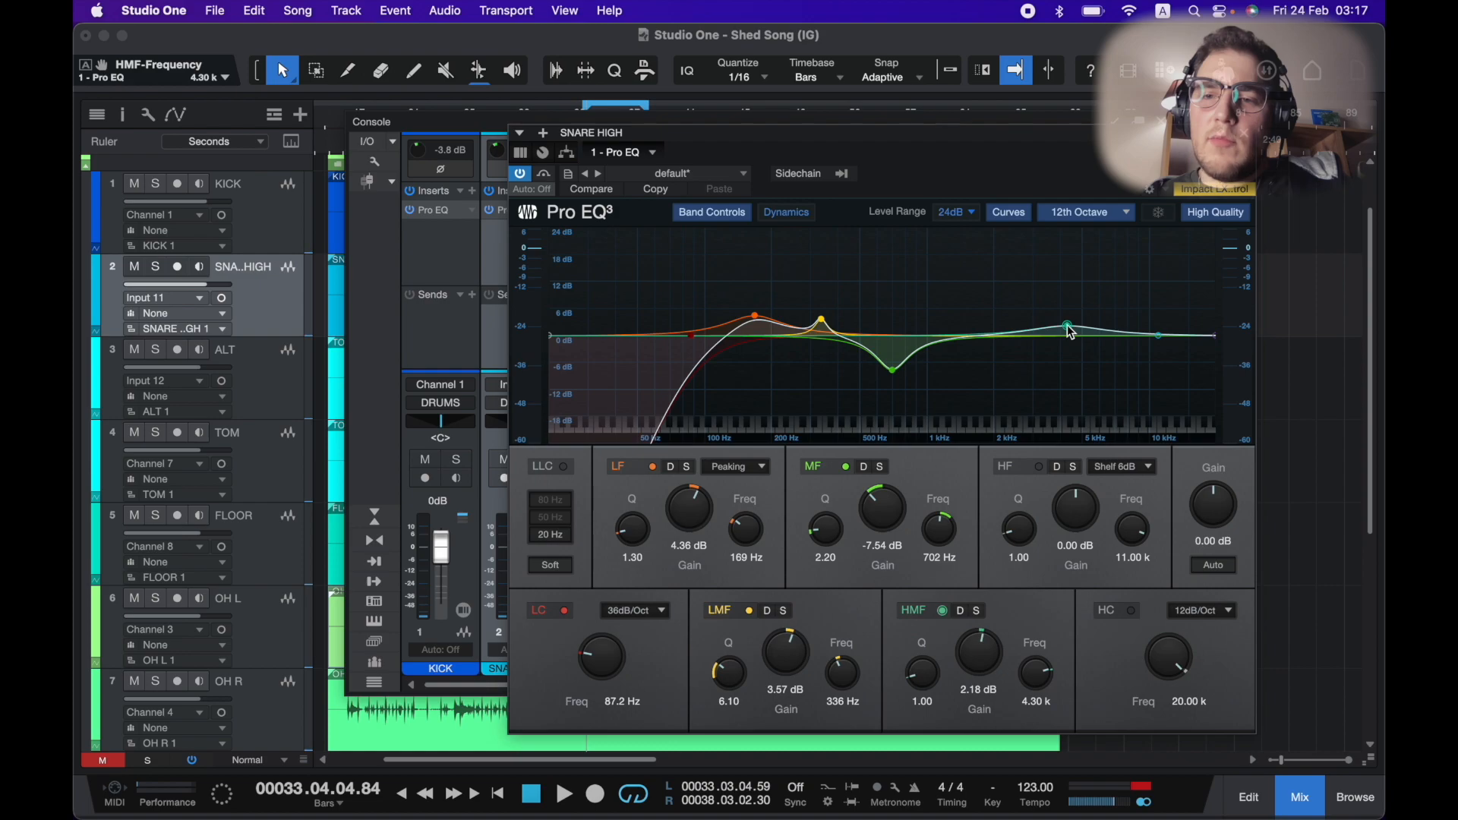
{"action": "key", "text": "space"}
{"action": "left_click_drag", "start_coordinate": [1068, 329], "coordinate": [1107, 318]}
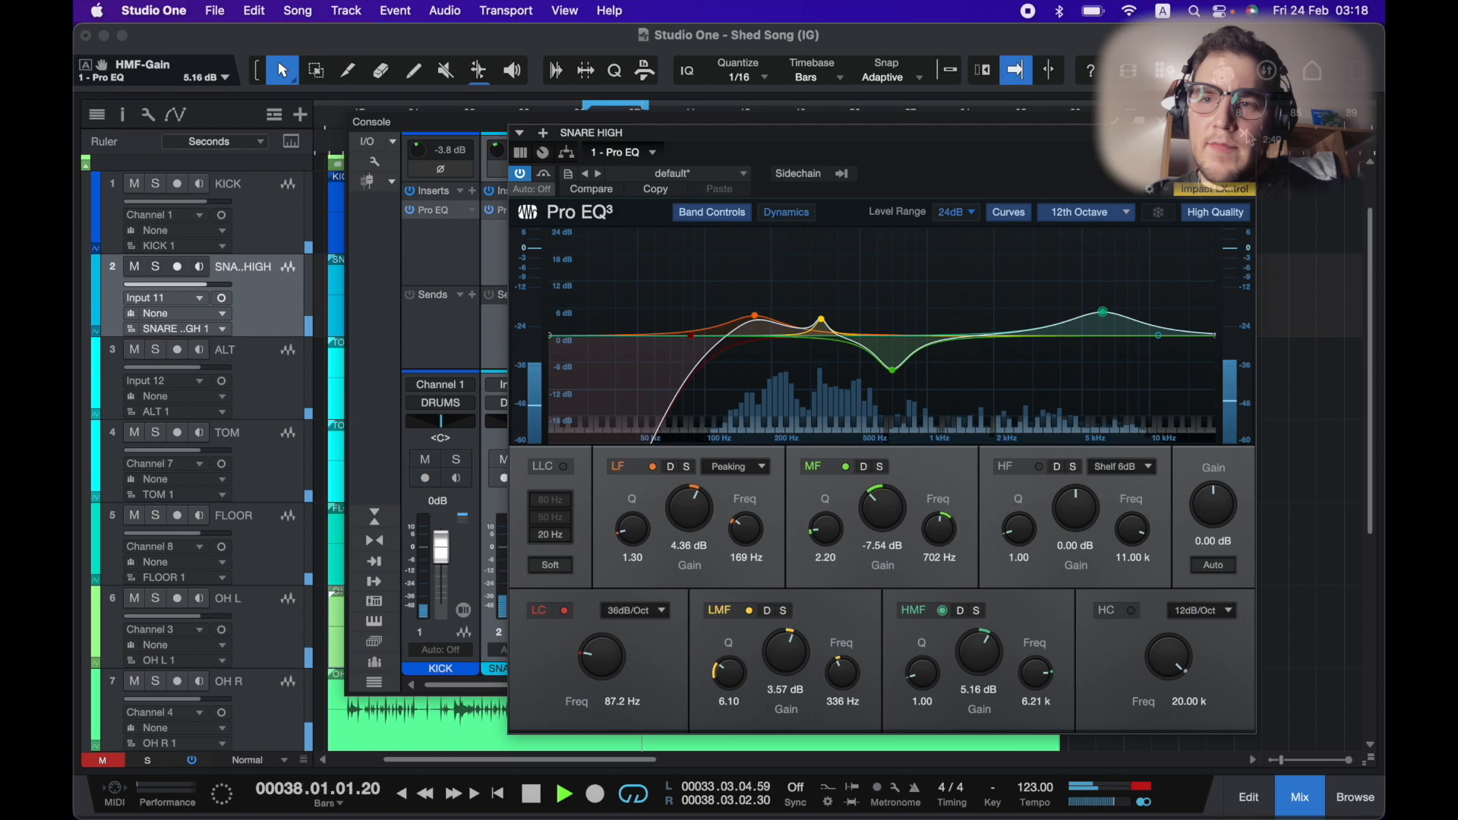
{"action": "left_click", "coordinate": [1246, 133]}
{"action": "key", "text": "space"}
Select the ALT, TOM and FLOOR channels together in the console.
{"action": "scroll", "coordinate": [593, 253], "scroll_direction": "right", "scroll_amount": 2}
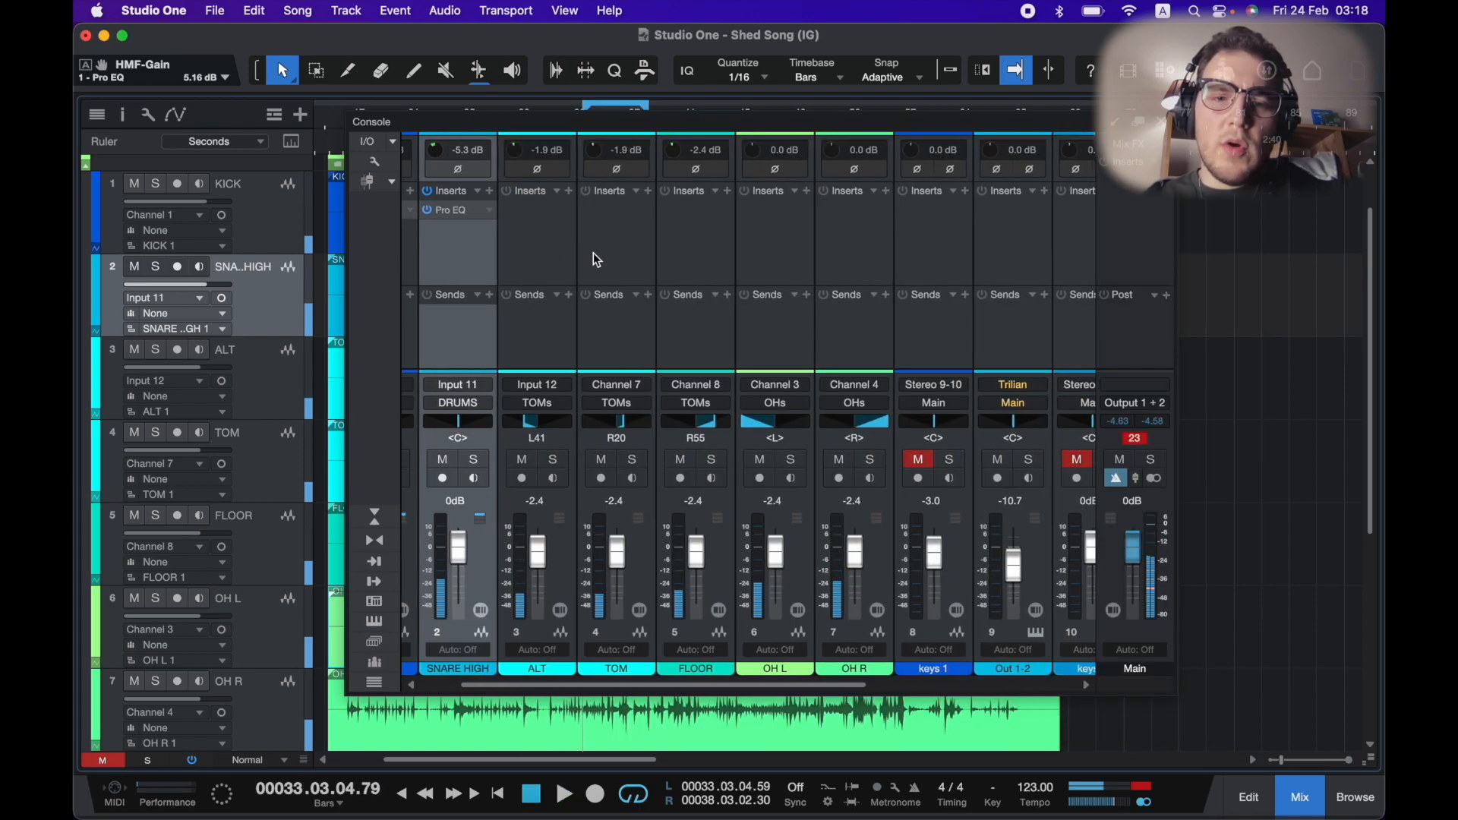
{"action": "scroll", "coordinate": [534, 263], "scroll_direction": "right", "scroll_amount": 4}
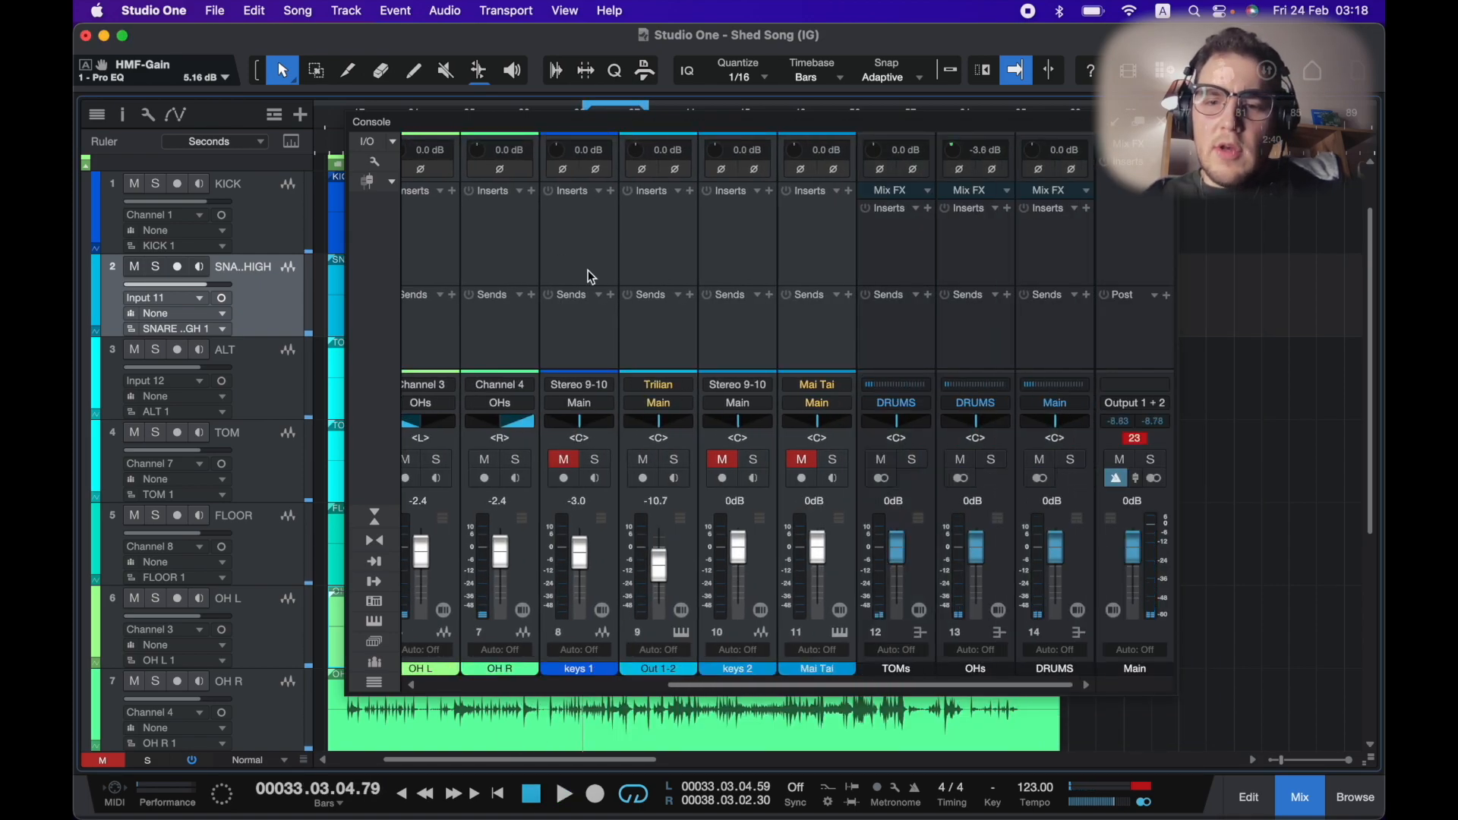
{"action": "scroll", "coordinate": [591, 275], "scroll_direction": "left", "scroll_amount": 5}
{"action": "left_click", "coordinate": [614, 277]}
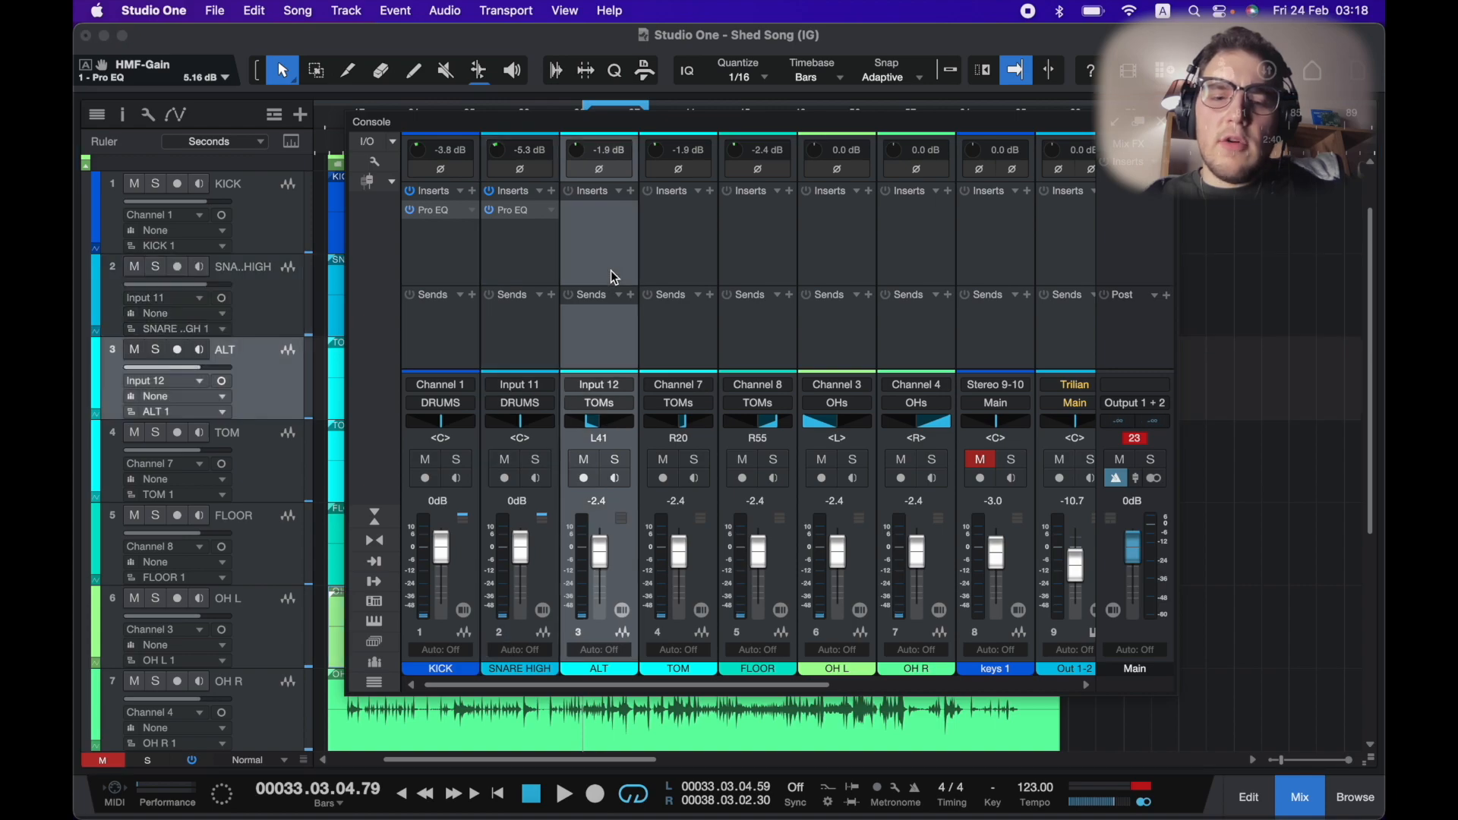
{"action": "left_click", "coordinate": [682, 283]}
{"action": "left_click", "coordinate": [743, 279]}
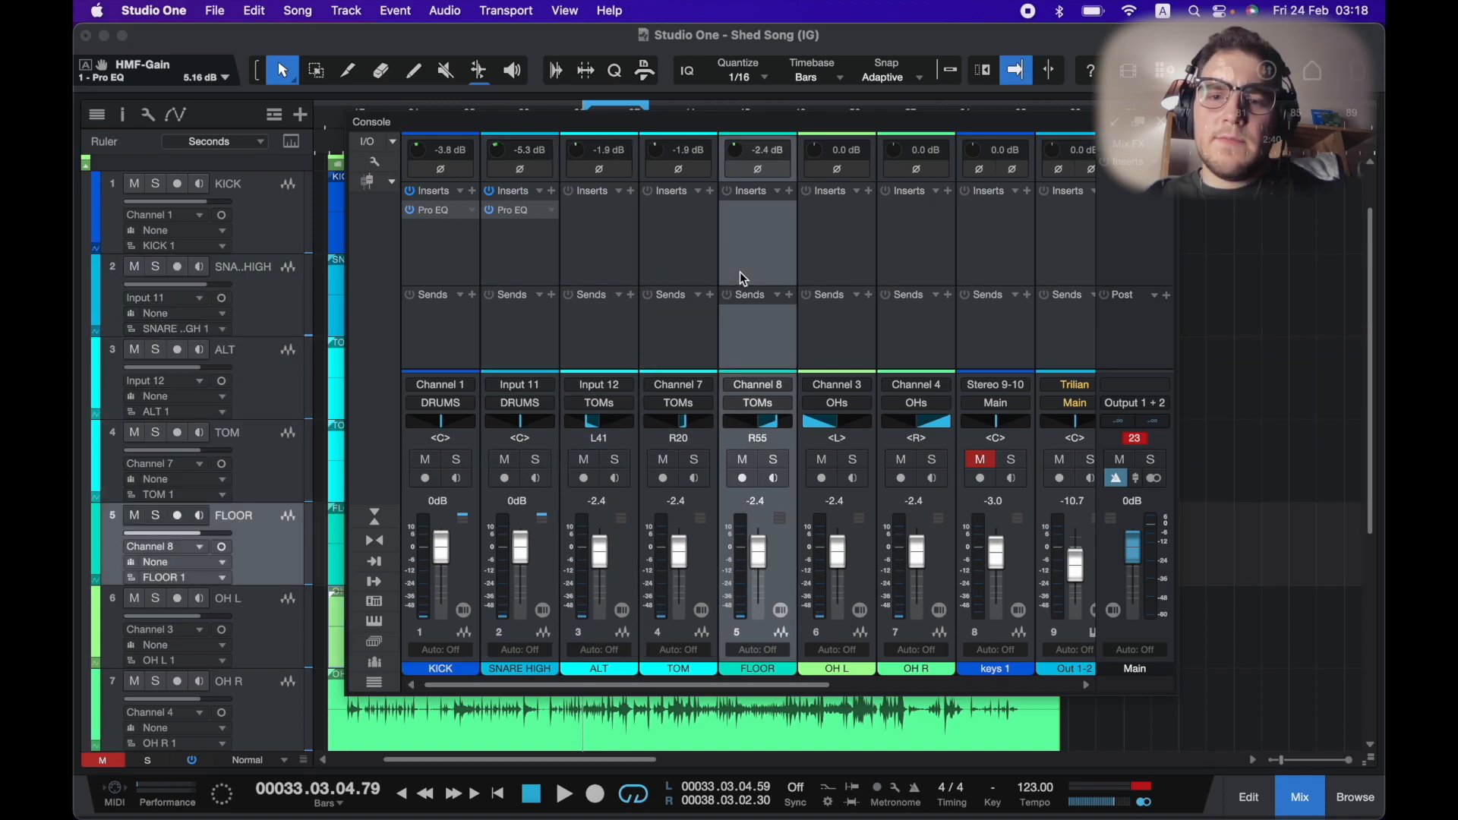
{"action": "left_click", "coordinate": [606, 284]}
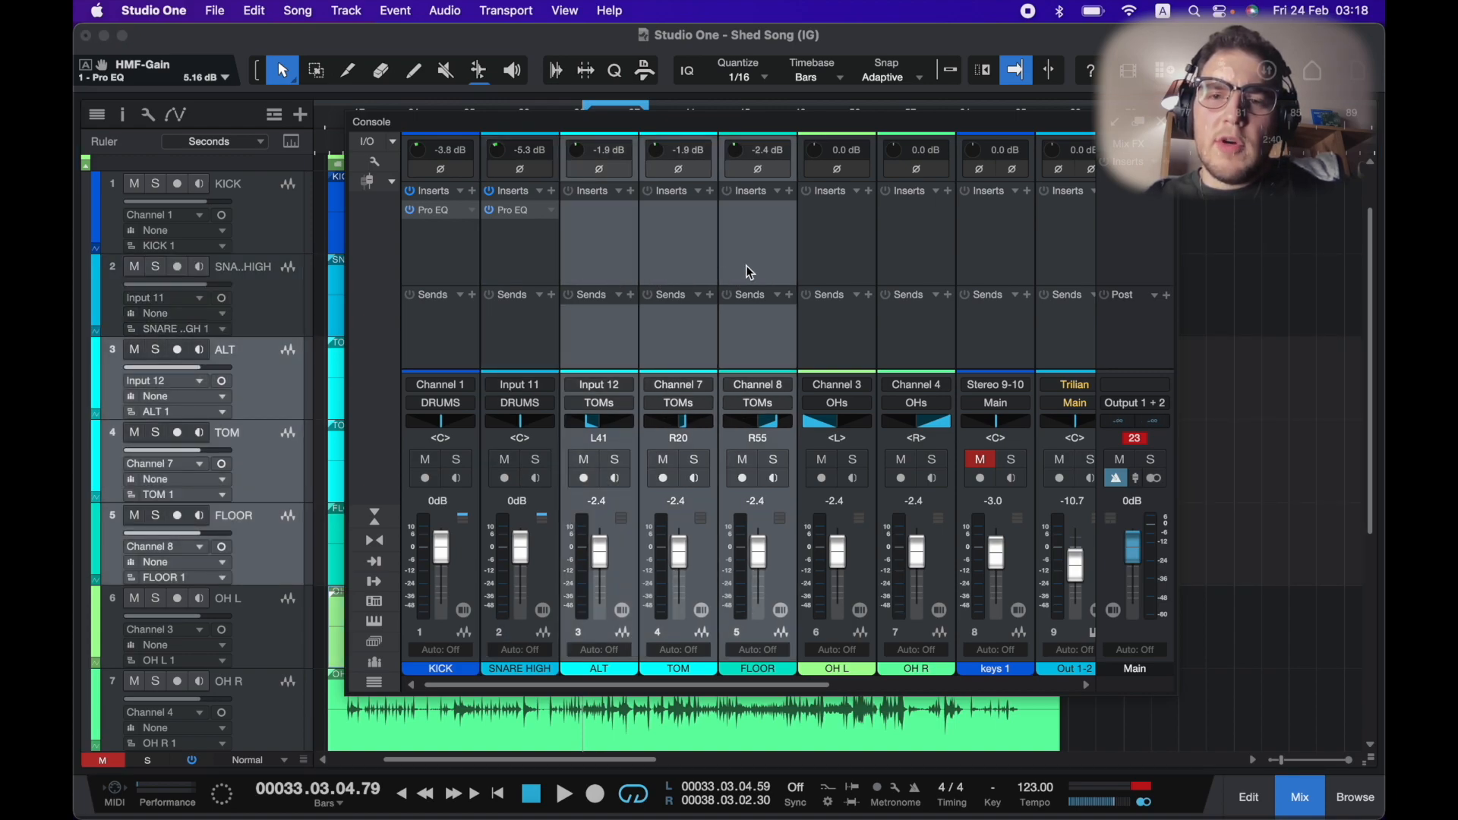
Insert a Pro EQ on the TOMs bus channel.
{"action": "scroll", "coordinate": [748, 274], "scroll_direction": "right", "scroll_amount": 5}
{"action": "left_click", "coordinate": [903, 279]}
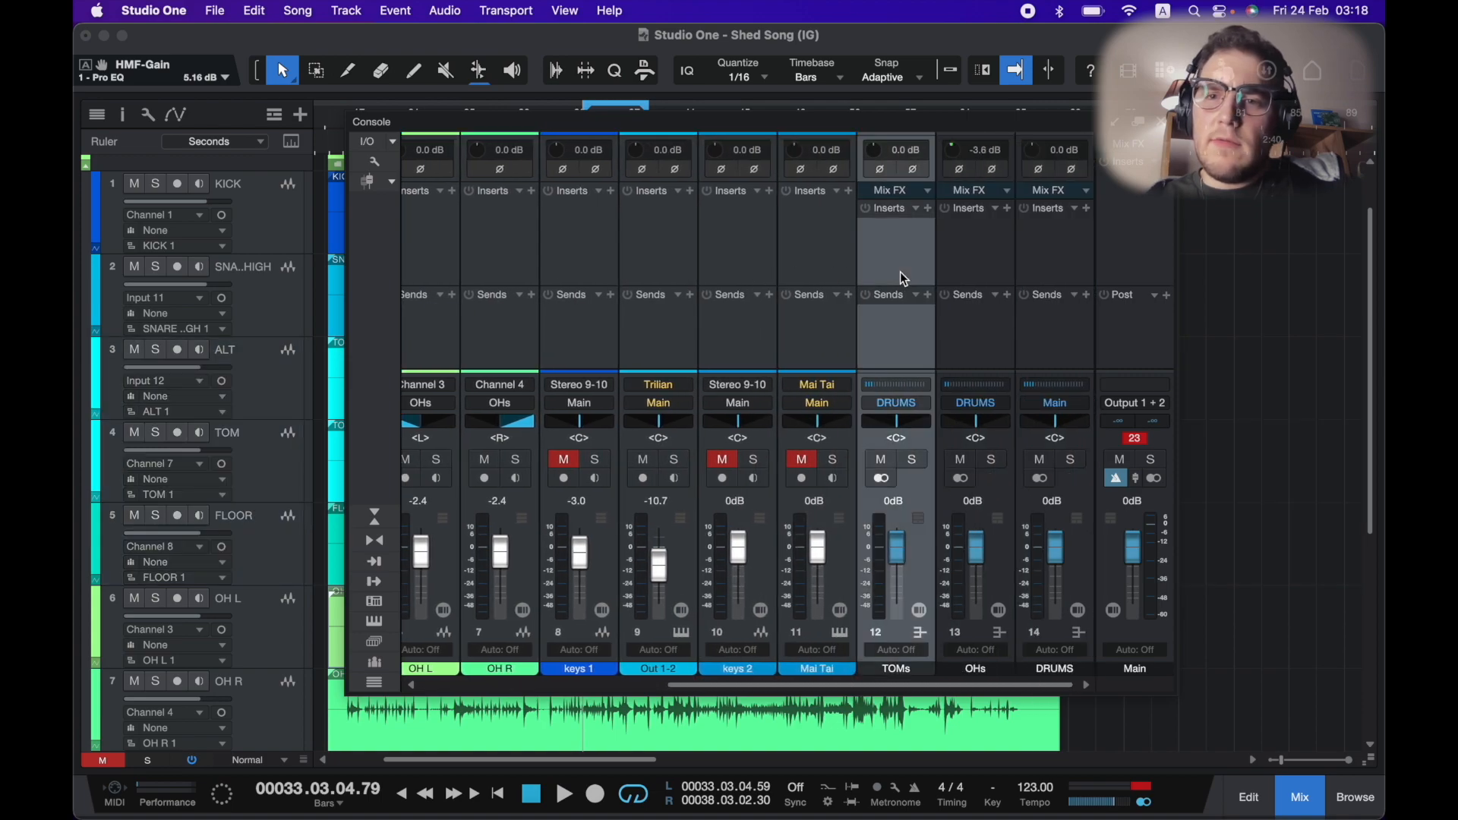
{"action": "left_click", "coordinate": [927, 209]}
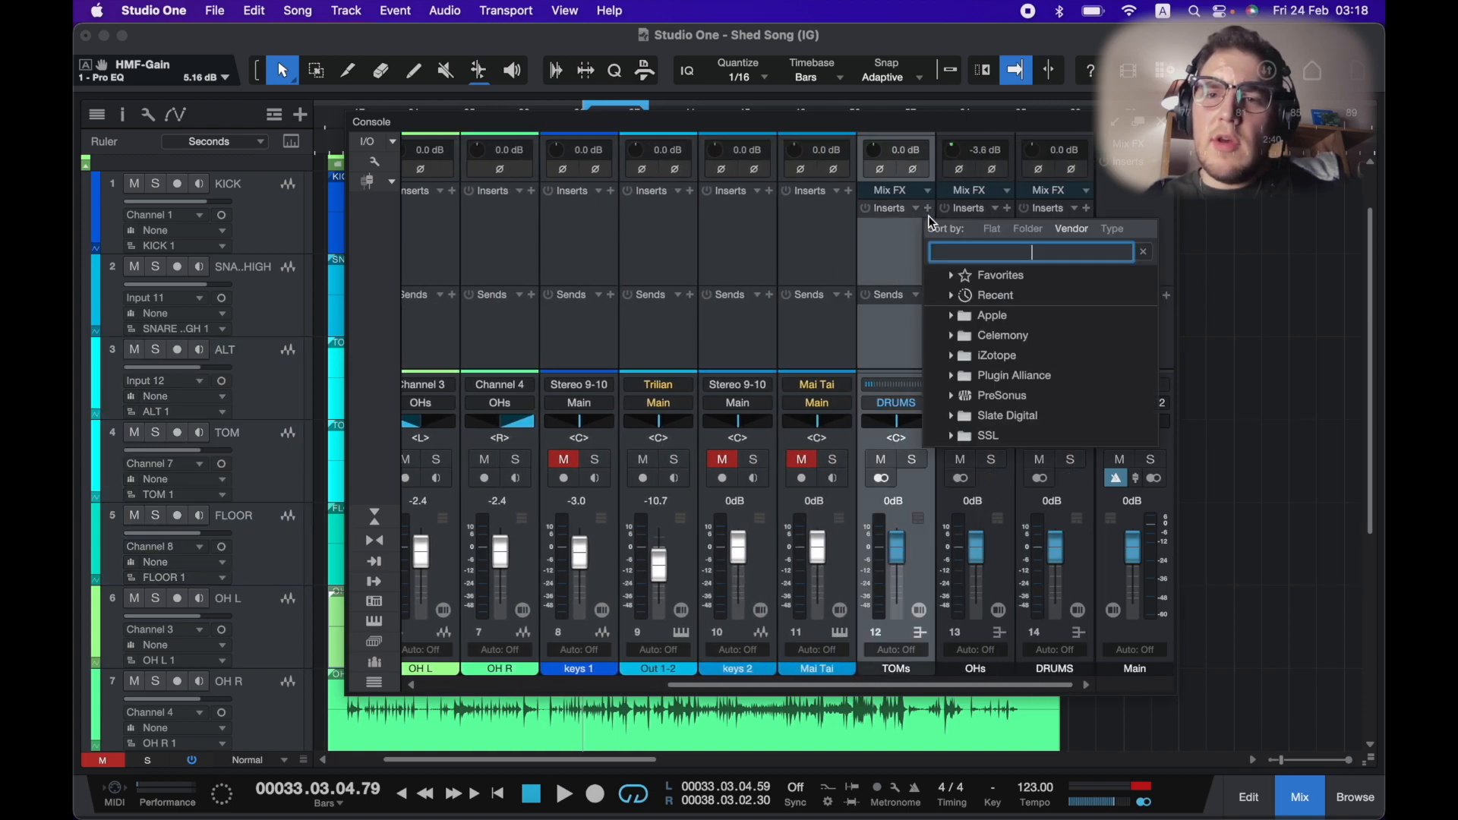
{"action": "type", "text": "pro"}
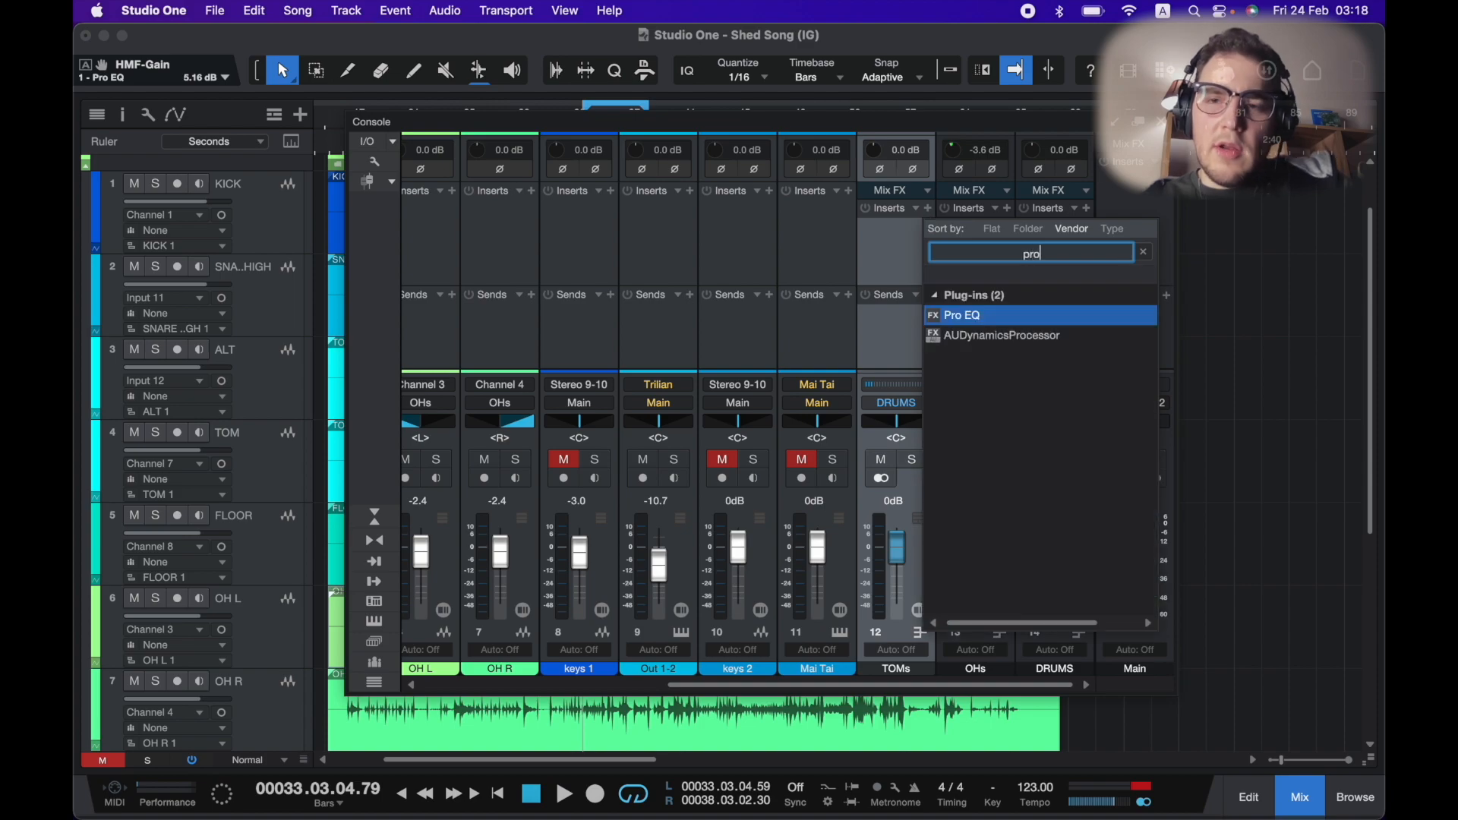
{"action": "key", "text": "Return"}
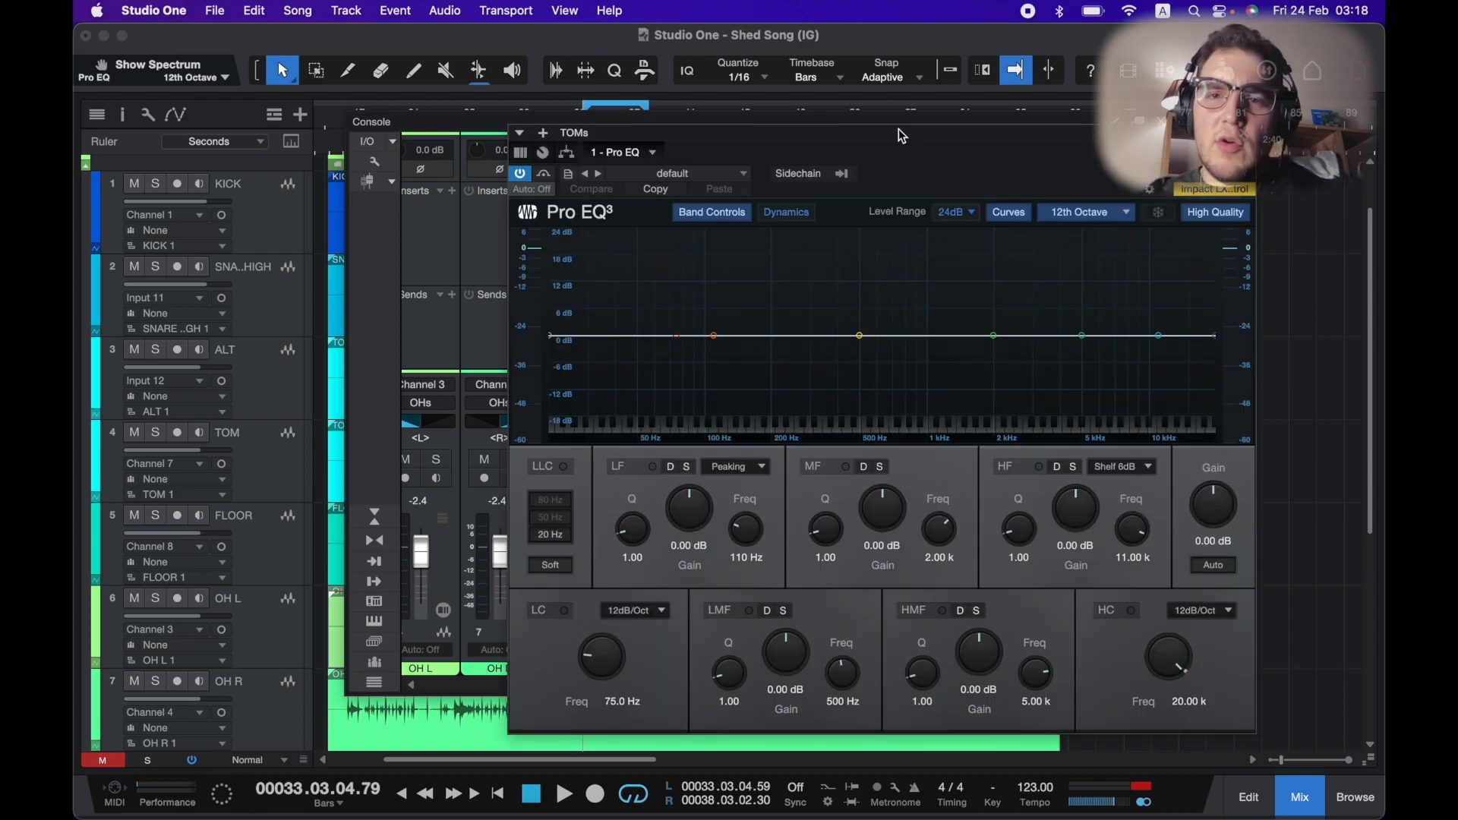
Set the loop range to bars 32–33, start playback and reopen the console.
{"action": "left_click_drag", "start_coordinate": [900, 135], "coordinate": [853, 136]}
{"action": "key", "text": "space"}
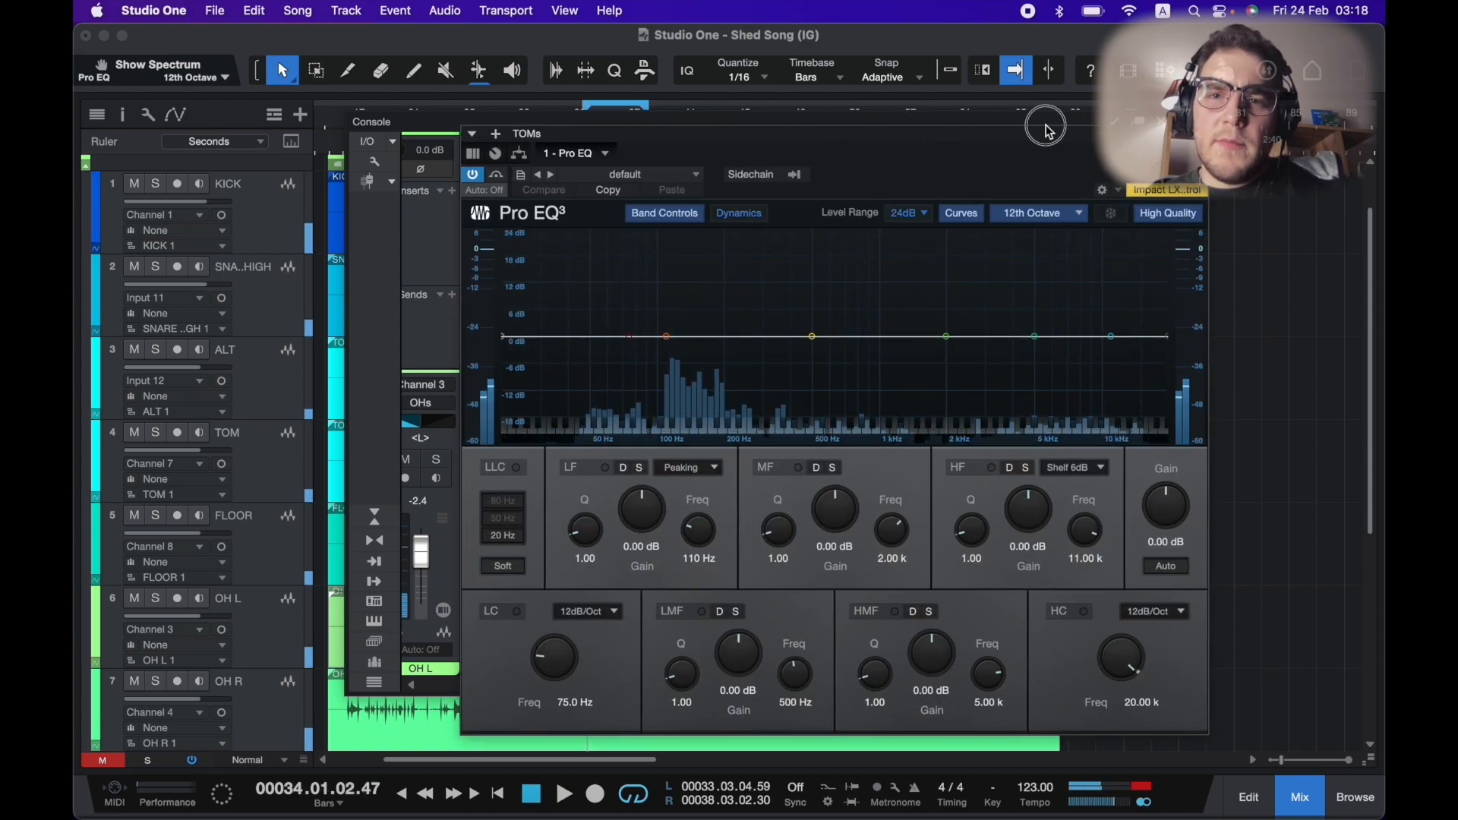
{"action": "left_click", "coordinate": [1304, 297]}
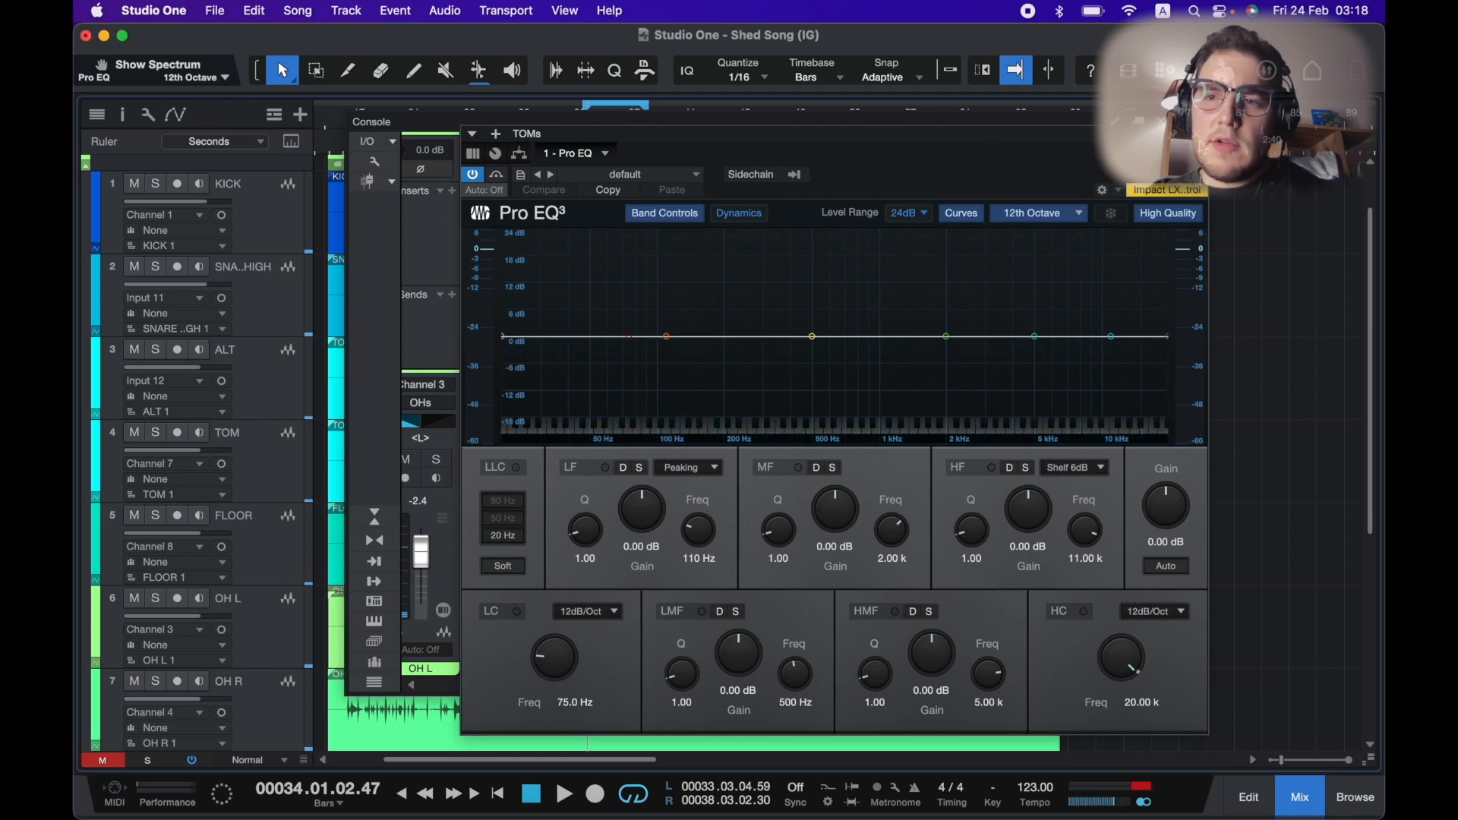
{"action": "left_click", "coordinate": [1197, 134]}
{"action": "left_click", "coordinate": [1160, 122]}
{"action": "scroll", "coordinate": [723, 221], "scroll_direction": "up", "scroll_amount": 3}
{"action": "scroll", "coordinate": [487, 263], "scroll_direction": "up", "scroll_amount": 2}
{"action": "scroll", "coordinate": [487, 263], "scroll_direction": "left", "scroll_amount": 3}
{"action": "left_click_drag", "start_coordinate": [585, 104], "coordinate": [625, 104]}
{"action": "key", "text": "space"}
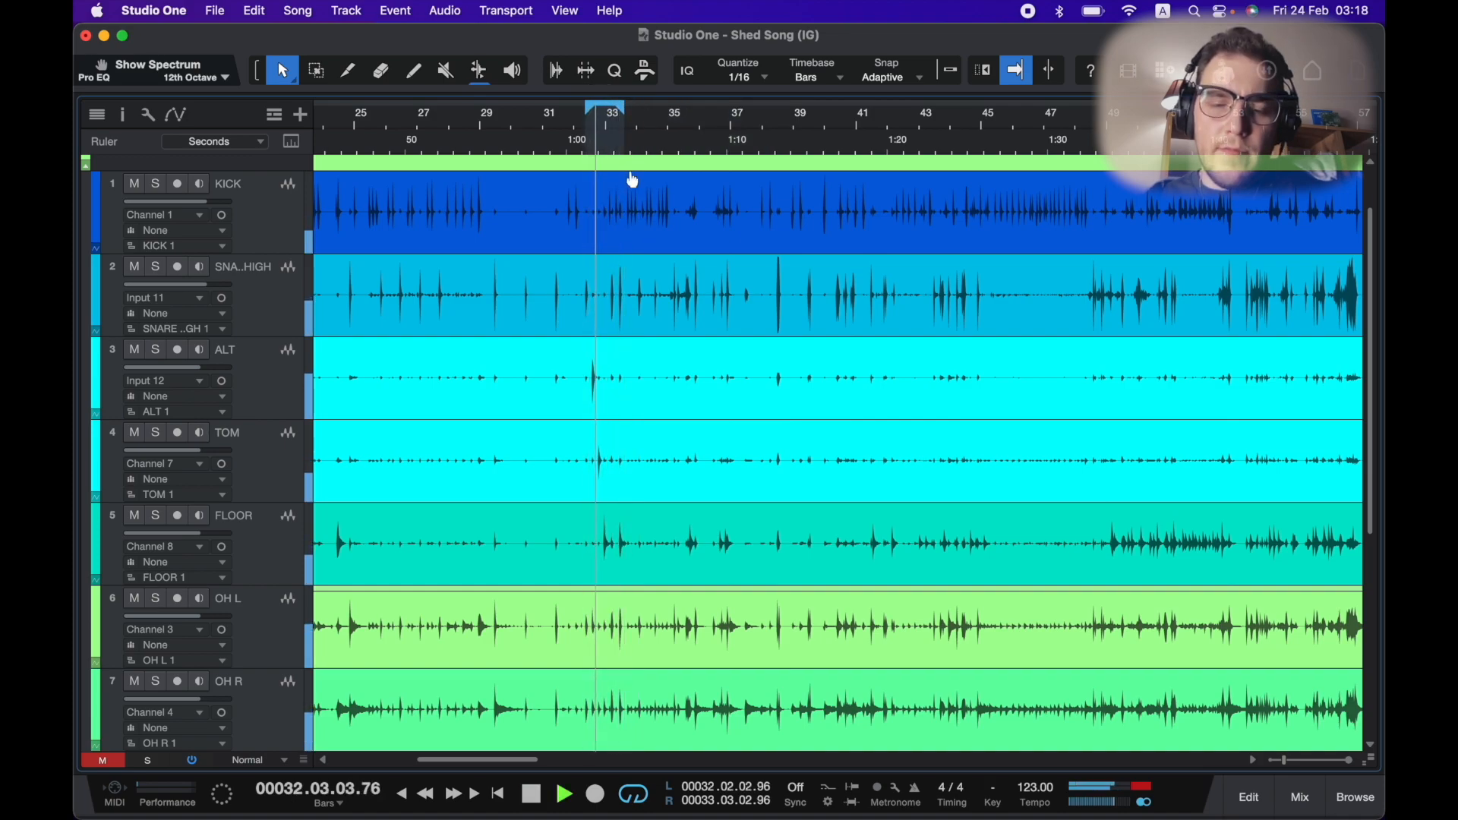
{"action": "key", "text": "F3"}
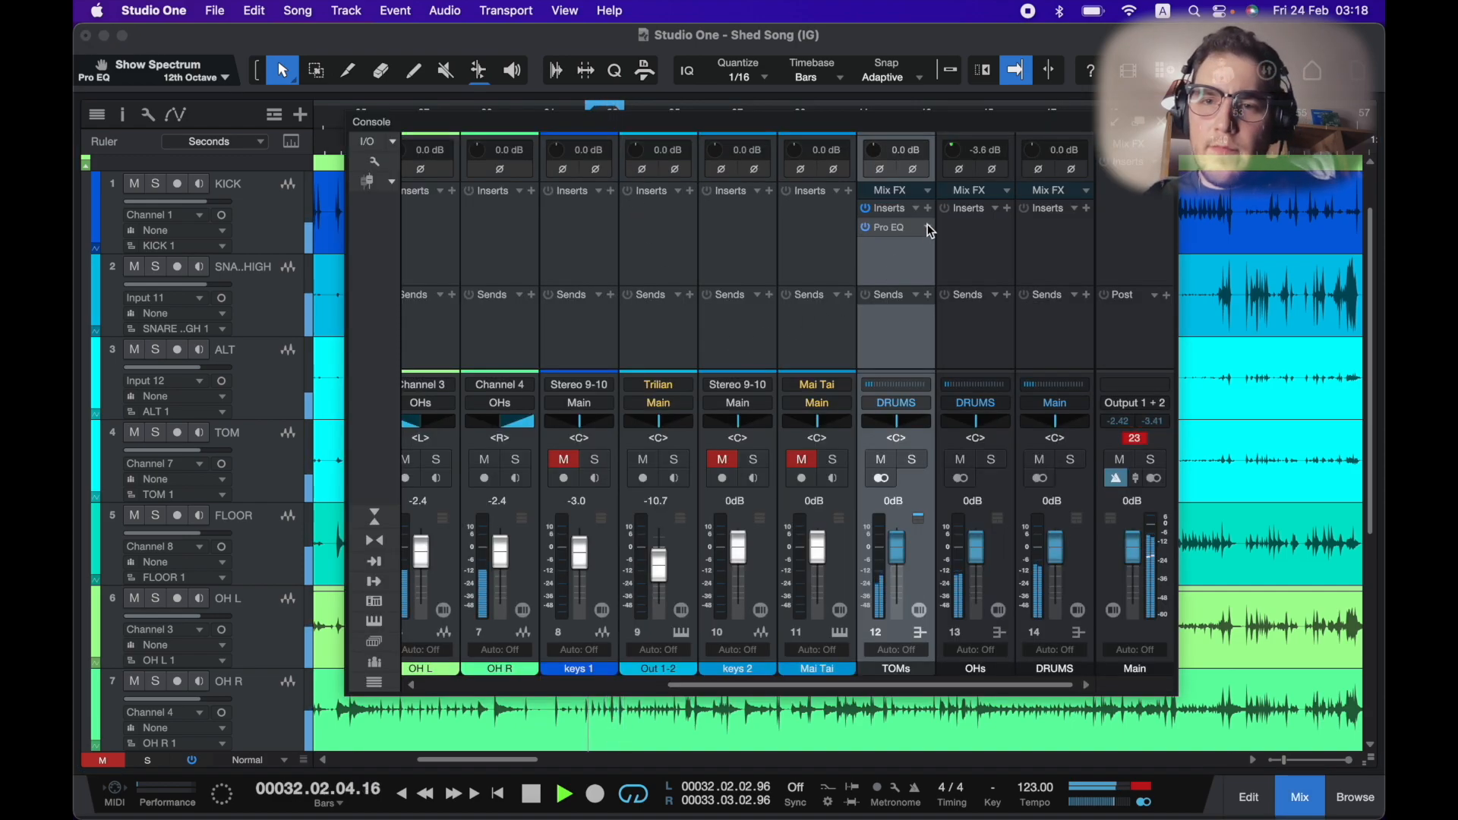
Open the TOMs Pro EQ and enable the low cut at 36 dB/Oct around 68.2 Hz.
{"action": "left_click", "coordinate": [900, 228]}
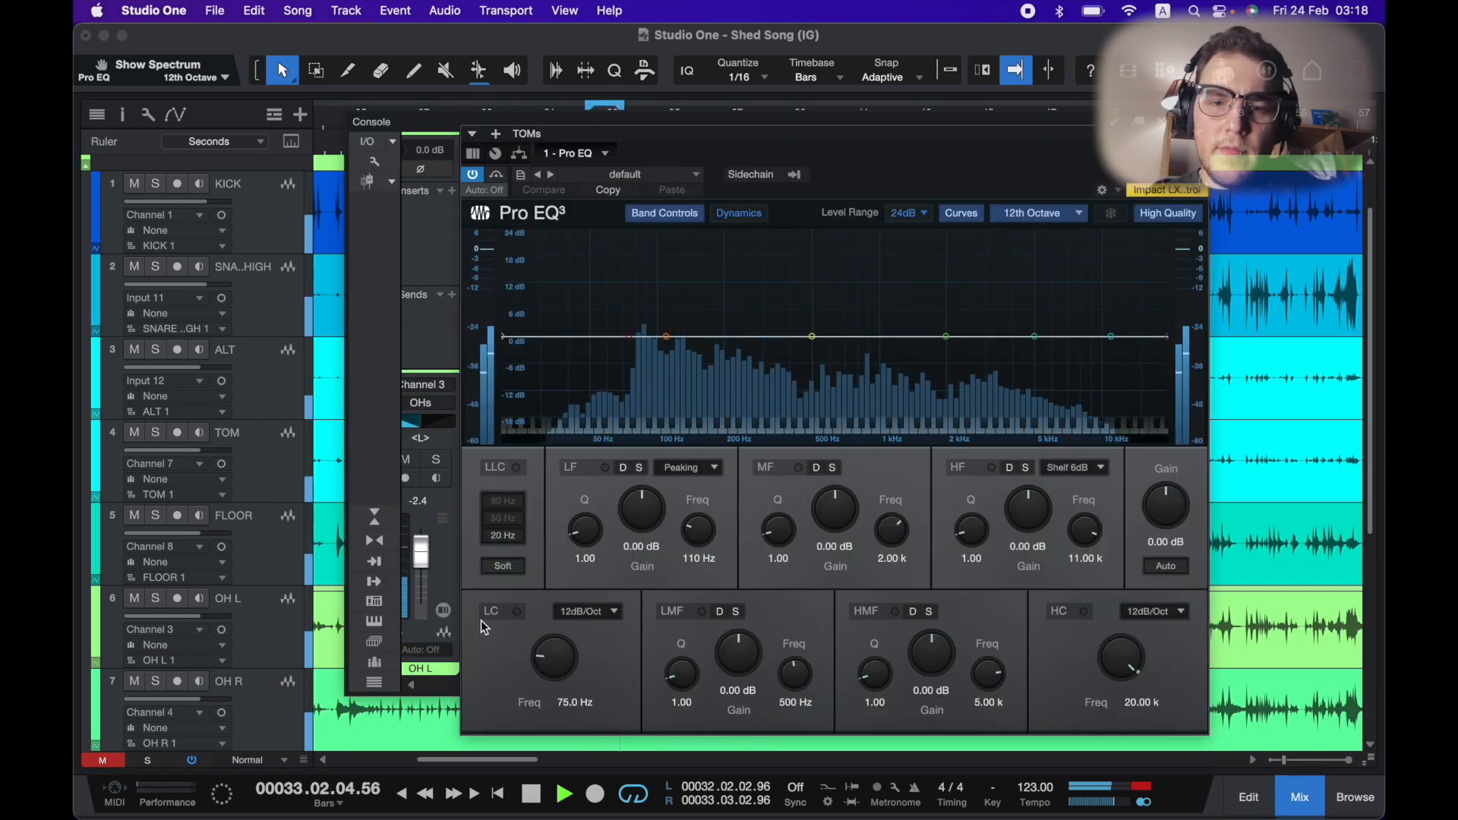
{"action": "left_click", "coordinate": [516, 611]}
{"action": "left_click_drag", "start_coordinate": [544, 655], "coordinate": [543, 638]}
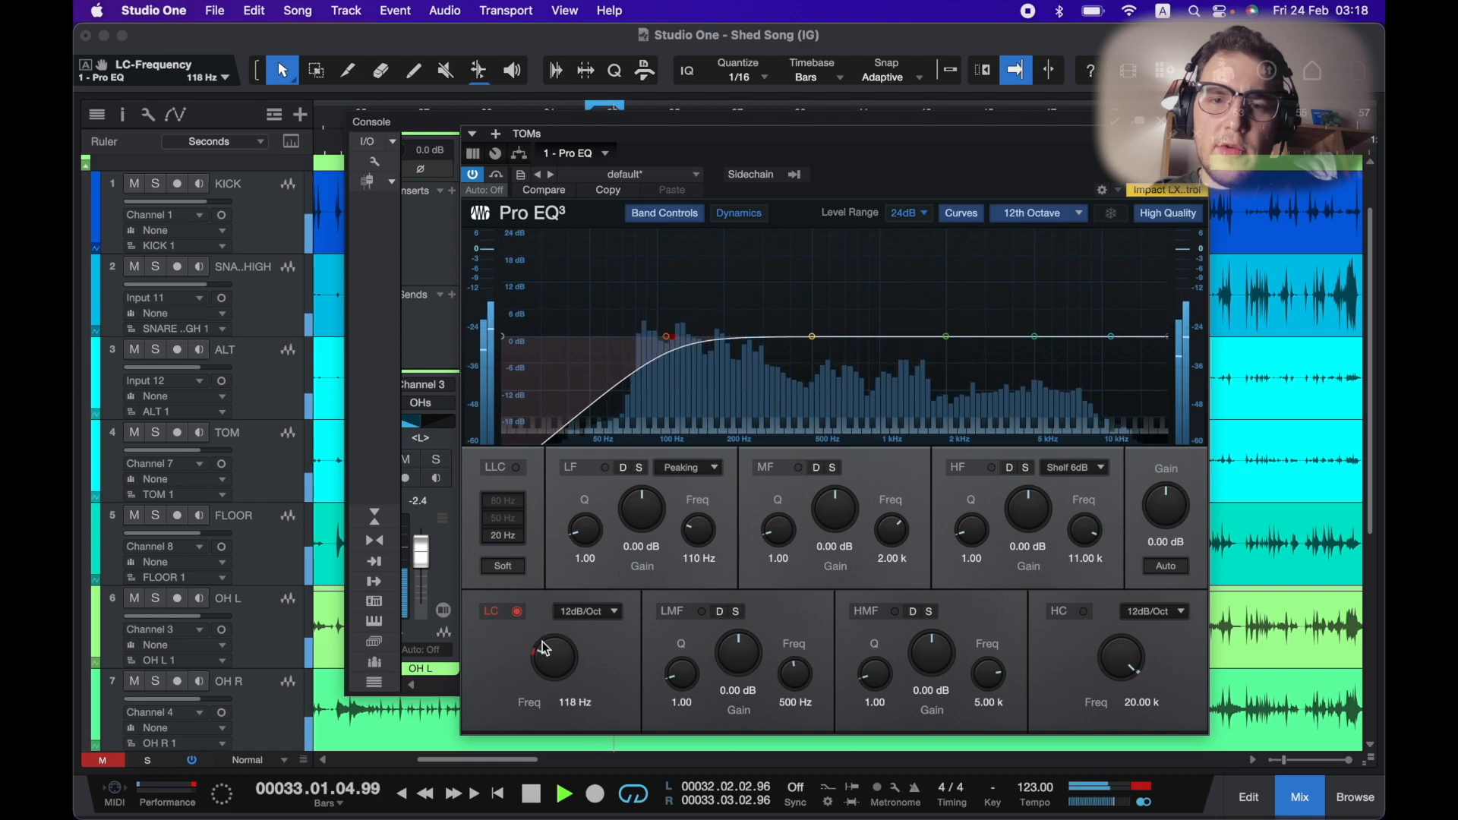
{"action": "left_click", "coordinate": [590, 612]}
{"action": "left_click", "coordinate": [601, 673]}
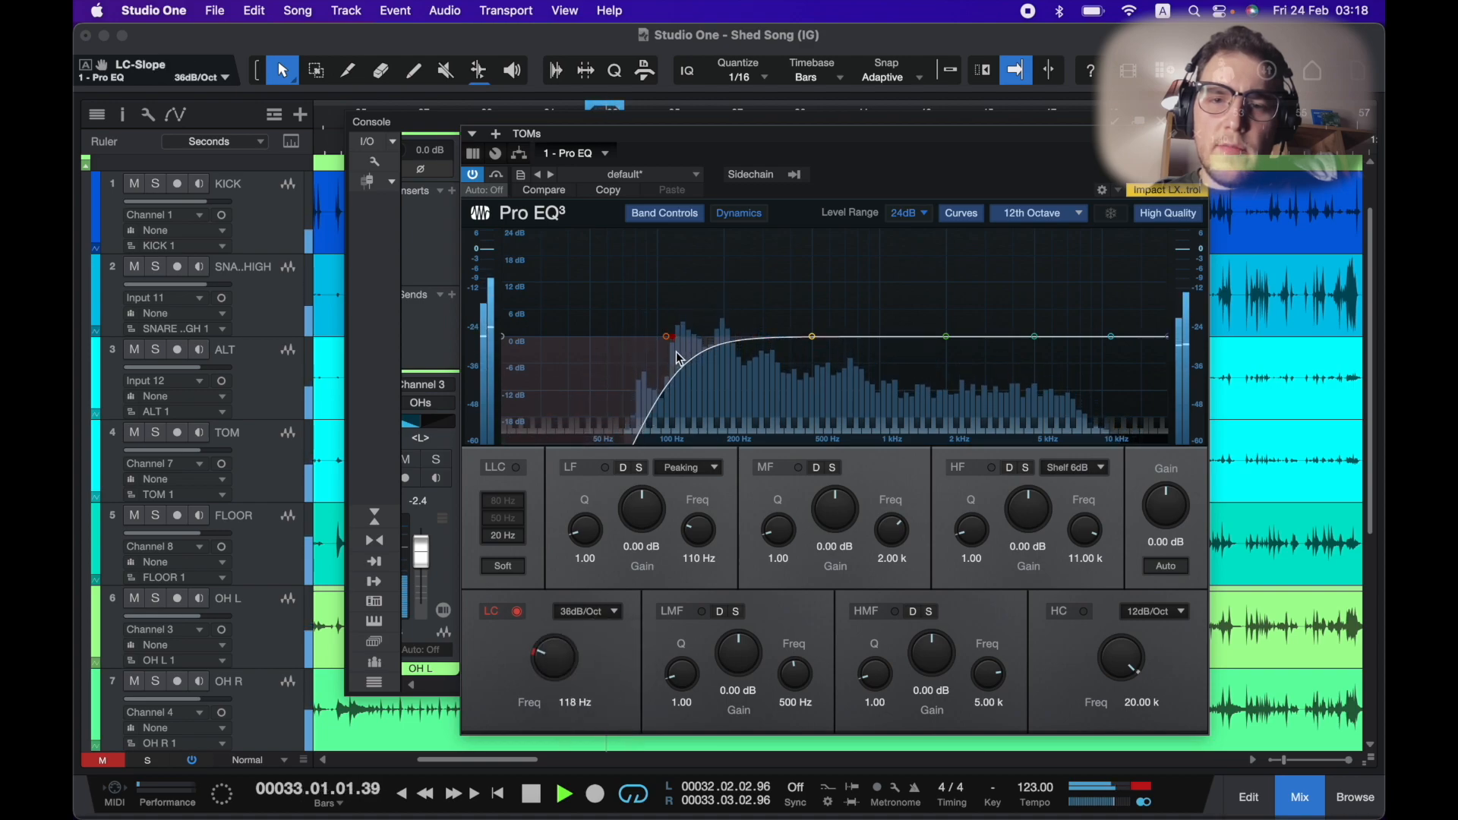
{"action": "left_click_drag", "start_coordinate": [668, 337], "coordinate": [622, 341]}
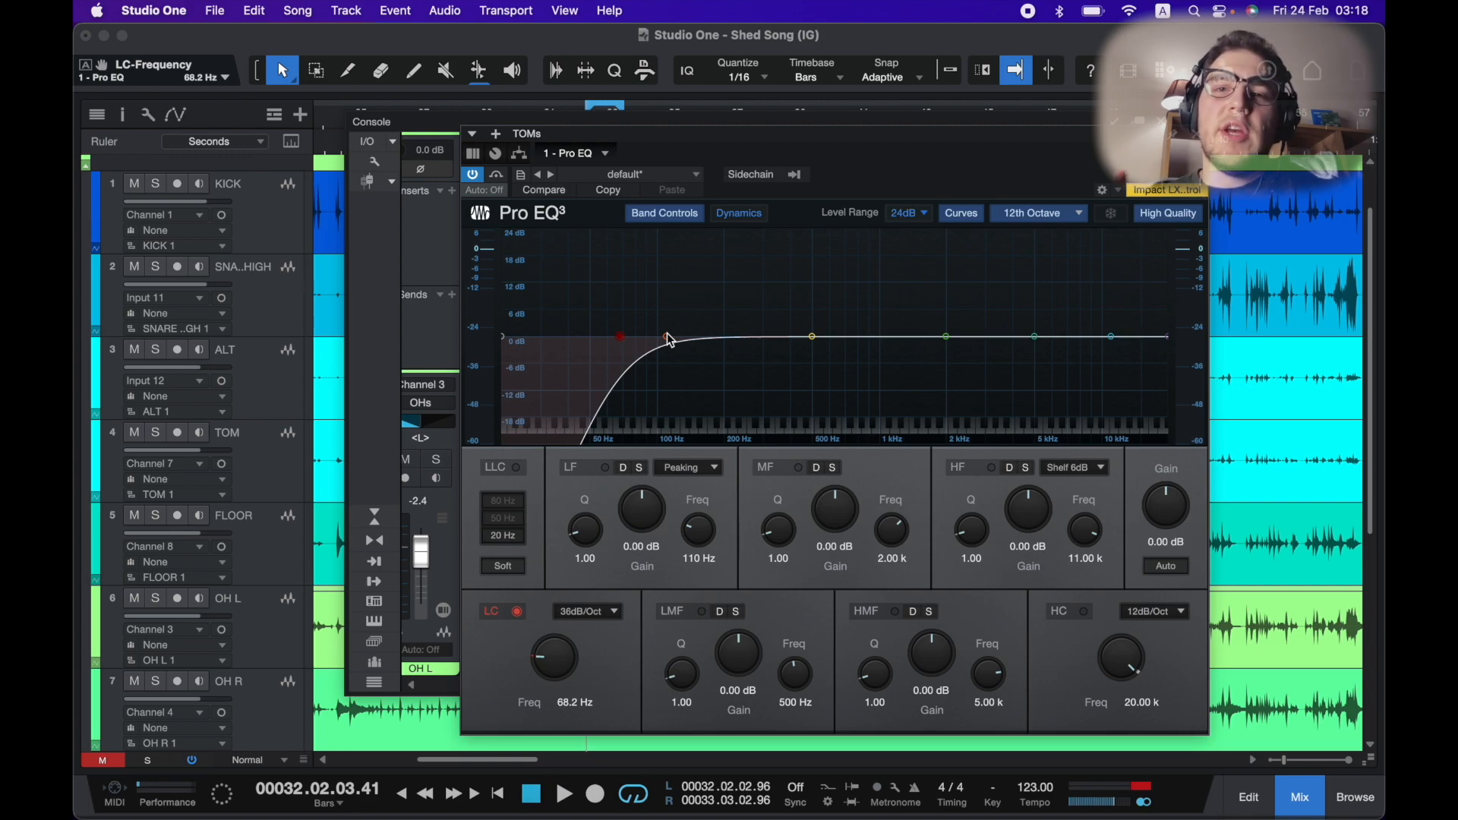
Boost the TOMs low band about 5.16 dB at 95.8 Hz with a Q of 3.10.
{"action": "left_click_drag", "start_coordinate": [668, 340], "coordinate": [655, 319]}
{"action": "scroll", "coordinate": [648, 325], "scroll_direction": "up", "scroll_amount": 5}
{"action": "key", "text": "space"}
{"action": "key", "text": "space"}
Cut the TOMs low-mid band by about 11.90 dB at 539 Hz with a Q of 1.60.
{"action": "left_click_drag", "start_coordinate": [812, 338], "coordinate": [825, 385]}
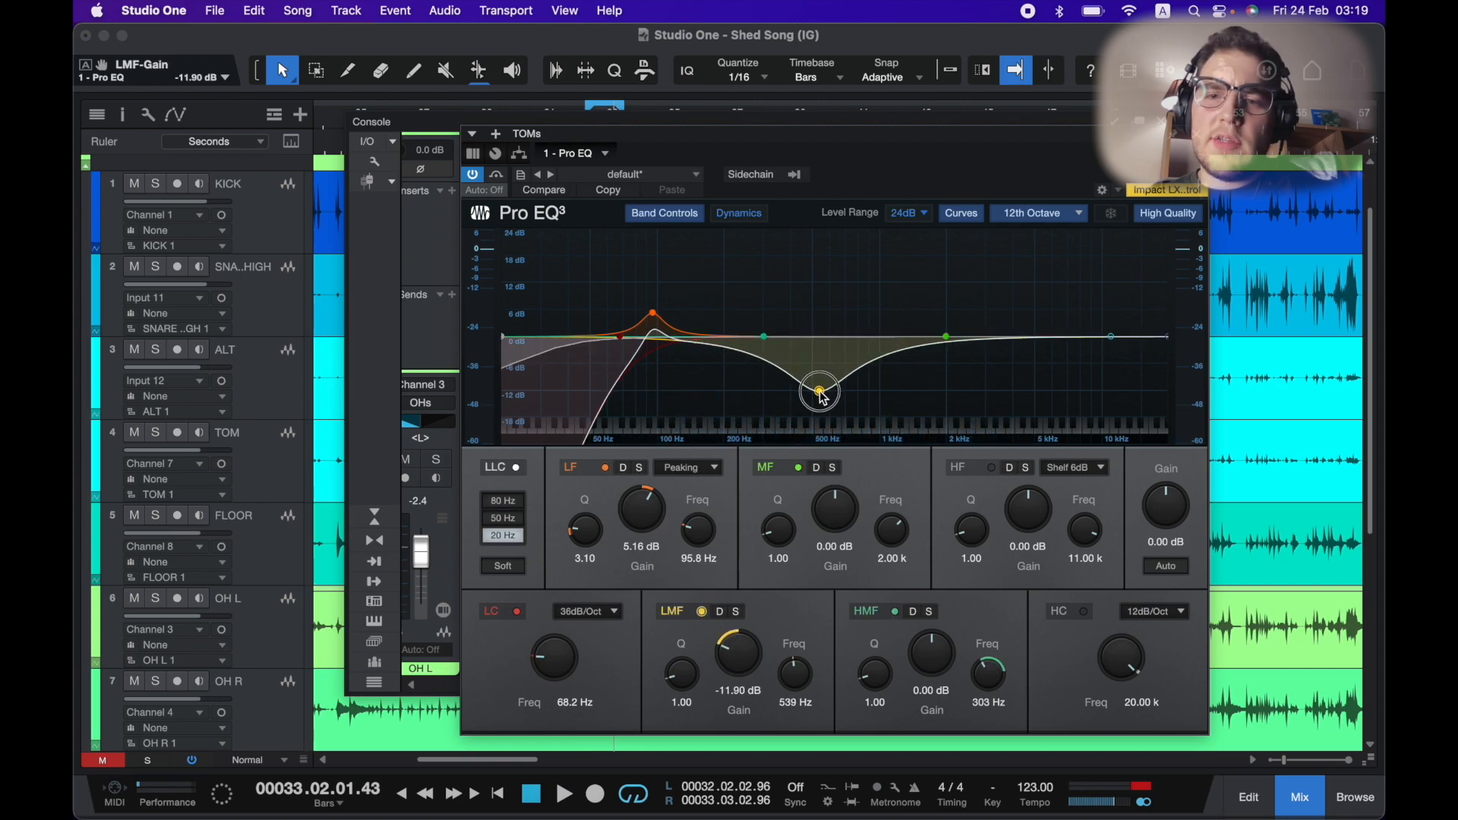
{"action": "key", "text": "space"}
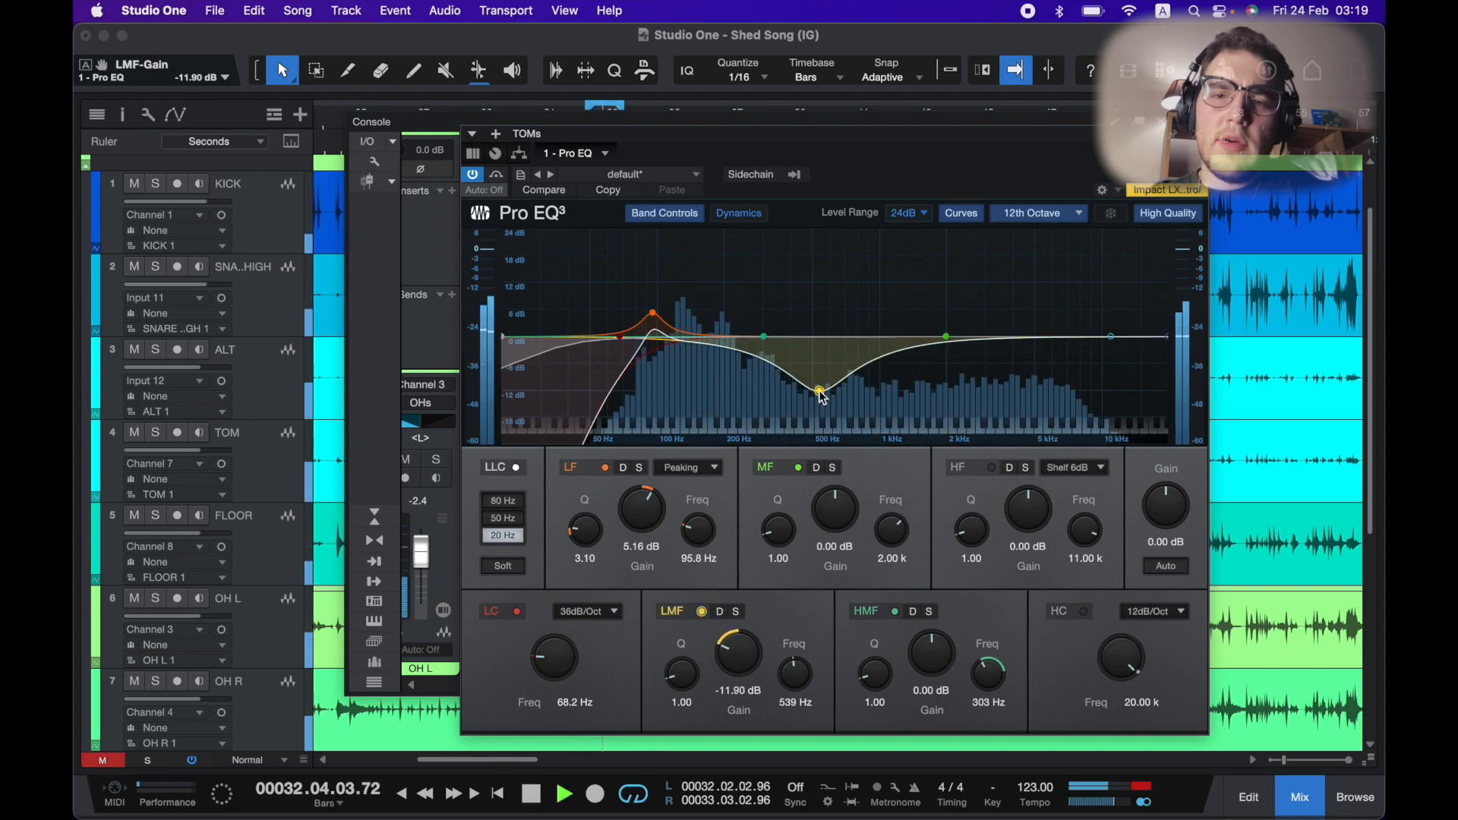
{"action": "scroll", "coordinate": [822, 397], "scroll_direction": "up", "scroll_amount": 3}
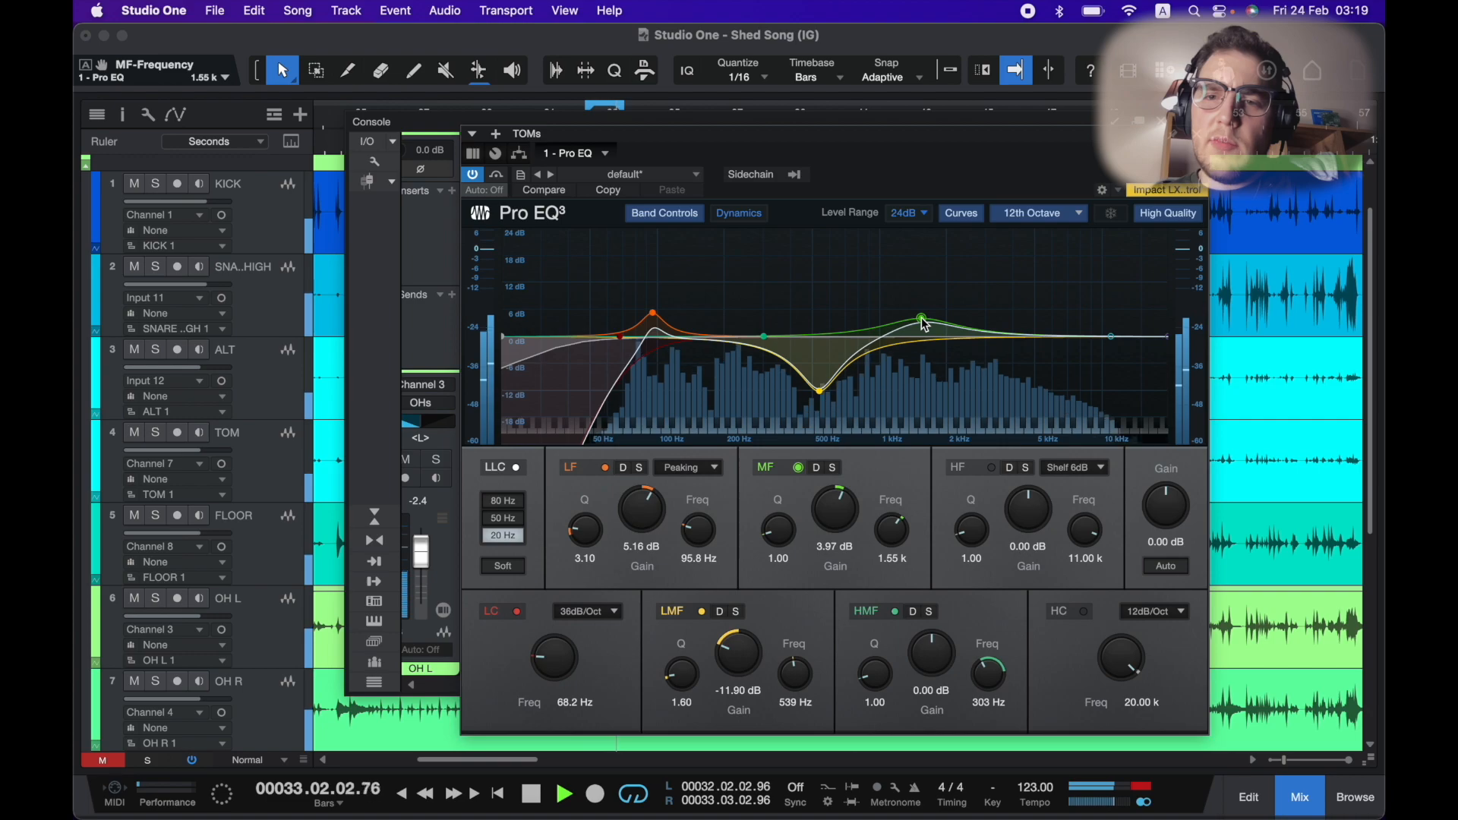
Boost the TOMs mid band about 3.17 dB at 1.74 kHz with a Q of 0.70.
{"action": "mouse_move", "coordinate": [925, 326]}
{"action": "left_mouse_down"}
{"action": "mouse_move", "coordinate": [903, 265]}
{"action": "mouse_move", "coordinate": [944, 287]}
{"action": "mouse_move", "coordinate": [936, 321]}
{"action": "left_mouse_up"}
{"action": "scroll", "coordinate": [937, 313], "scroll_direction": "down", "scroll_amount": 10}
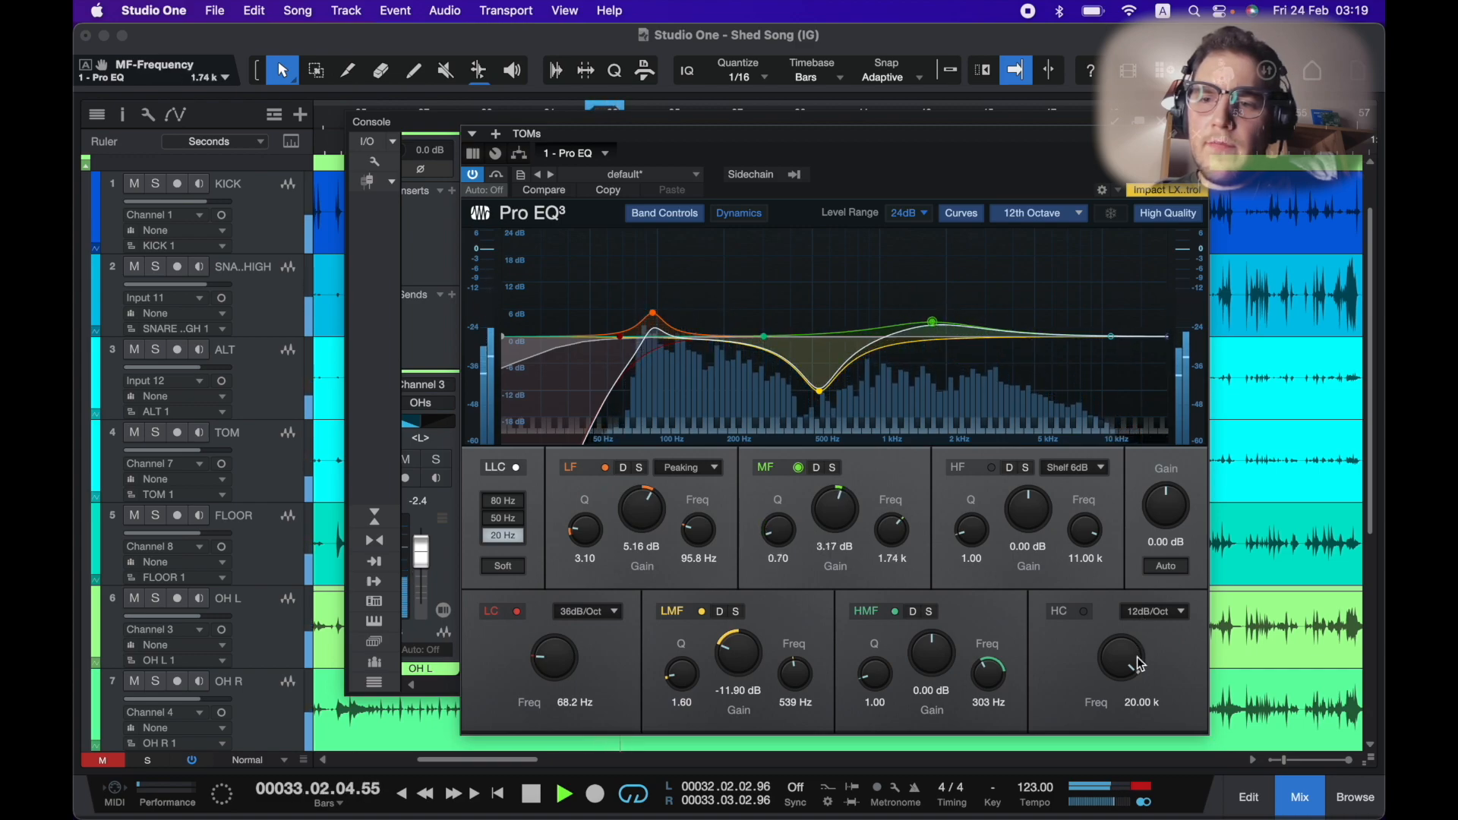
Enable the TOMs high cut around 2.51 kHz with the high band at -5.36 dB, then close the EQ.
{"action": "left_click", "coordinate": [1084, 612]}
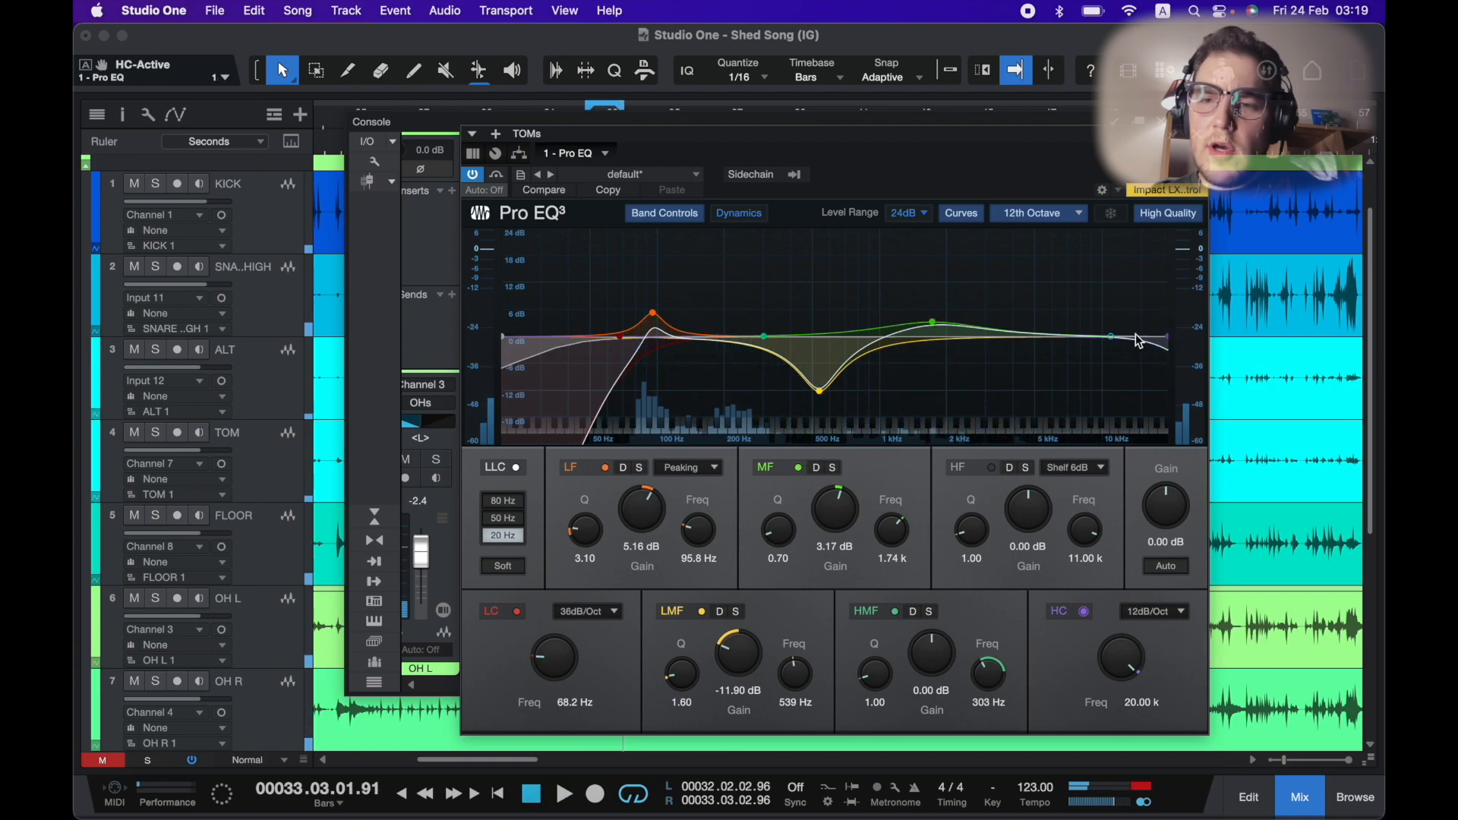
{"action": "left_click_drag", "start_coordinate": [1112, 338], "coordinate": [1011, 346]}
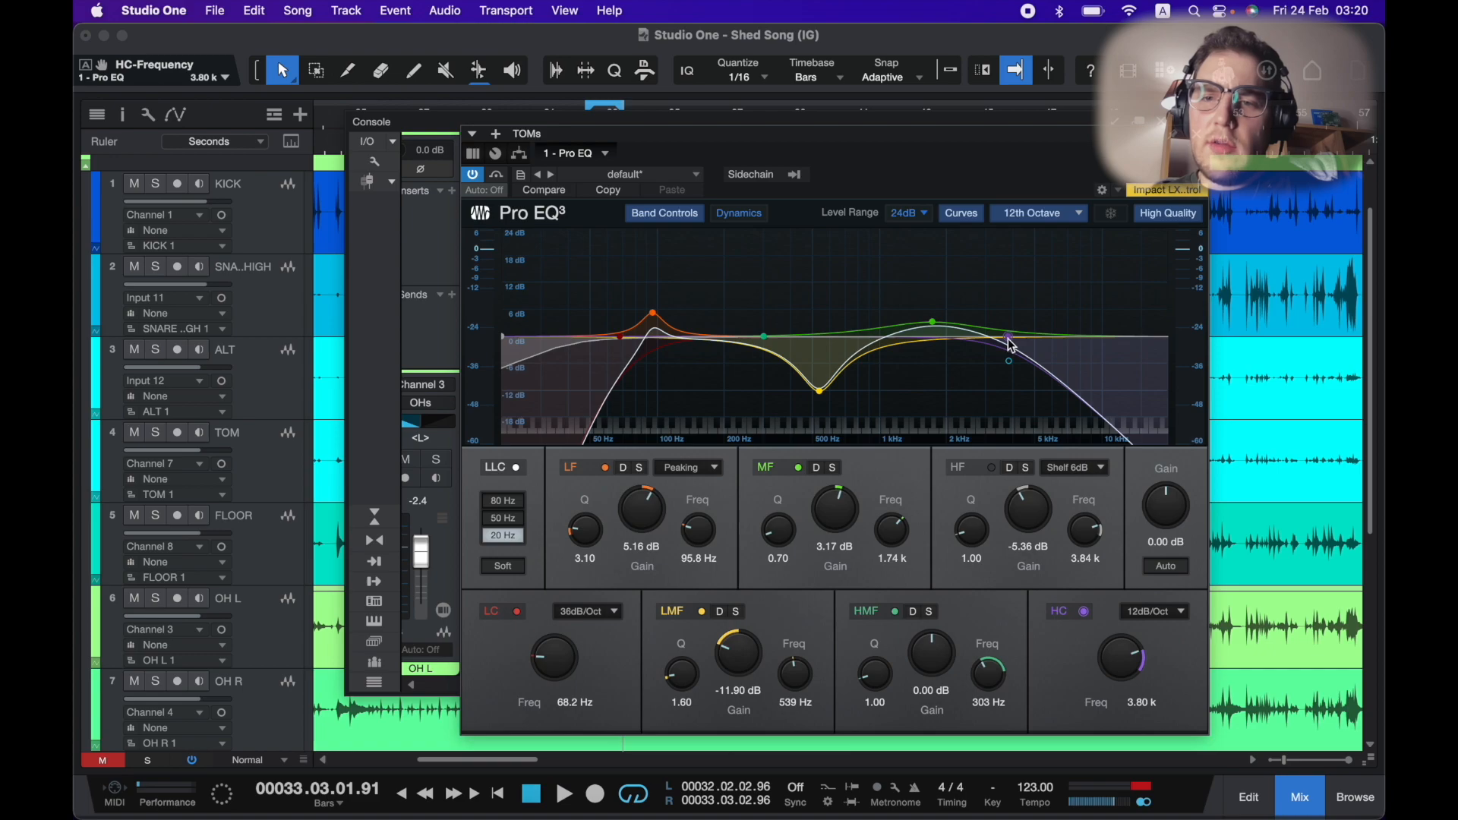
{"action": "left_click_drag", "start_coordinate": [1127, 648], "coordinate": [1124, 653]}
{"action": "key", "text": "space"}
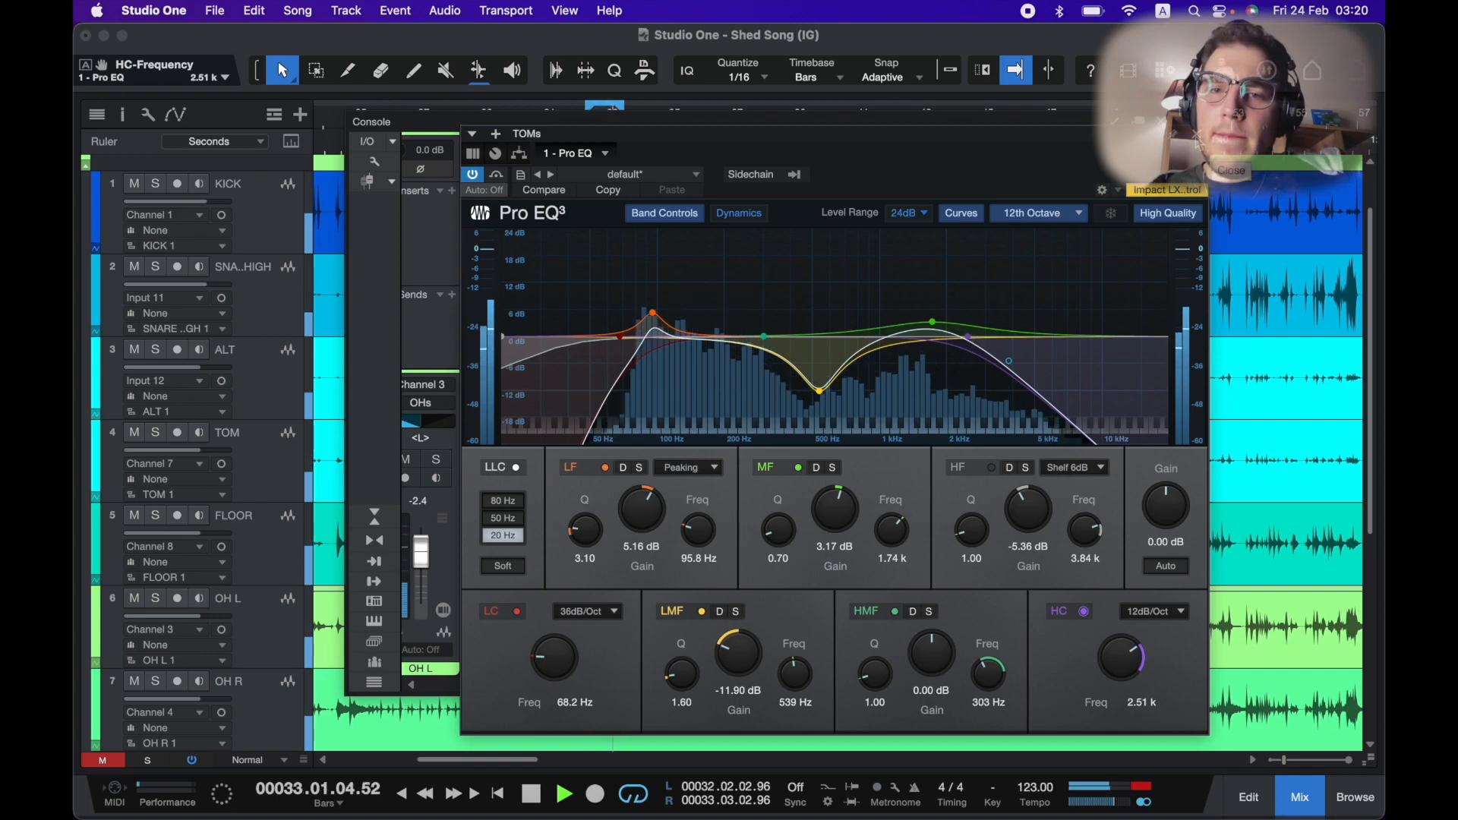
{"action": "key", "text": "Escape"}
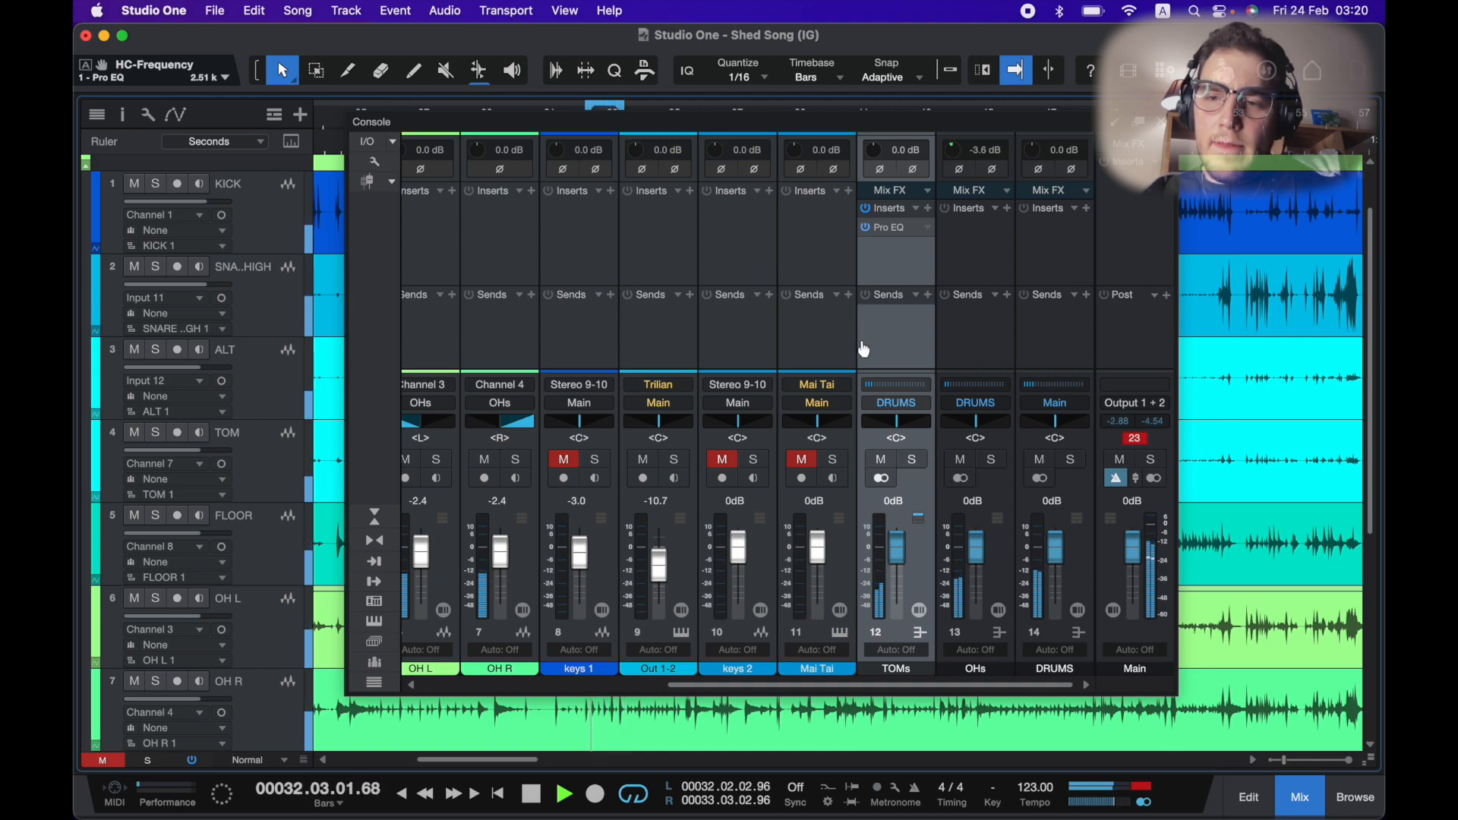
Reopen the snare's Pro EQ and lower its high-mid band to about 4.17 dB at 6.36 kHz.
{"action": "scroll", "coordinate": [862, 348], "scroll_direction": "left", "scroll_amount": 5}
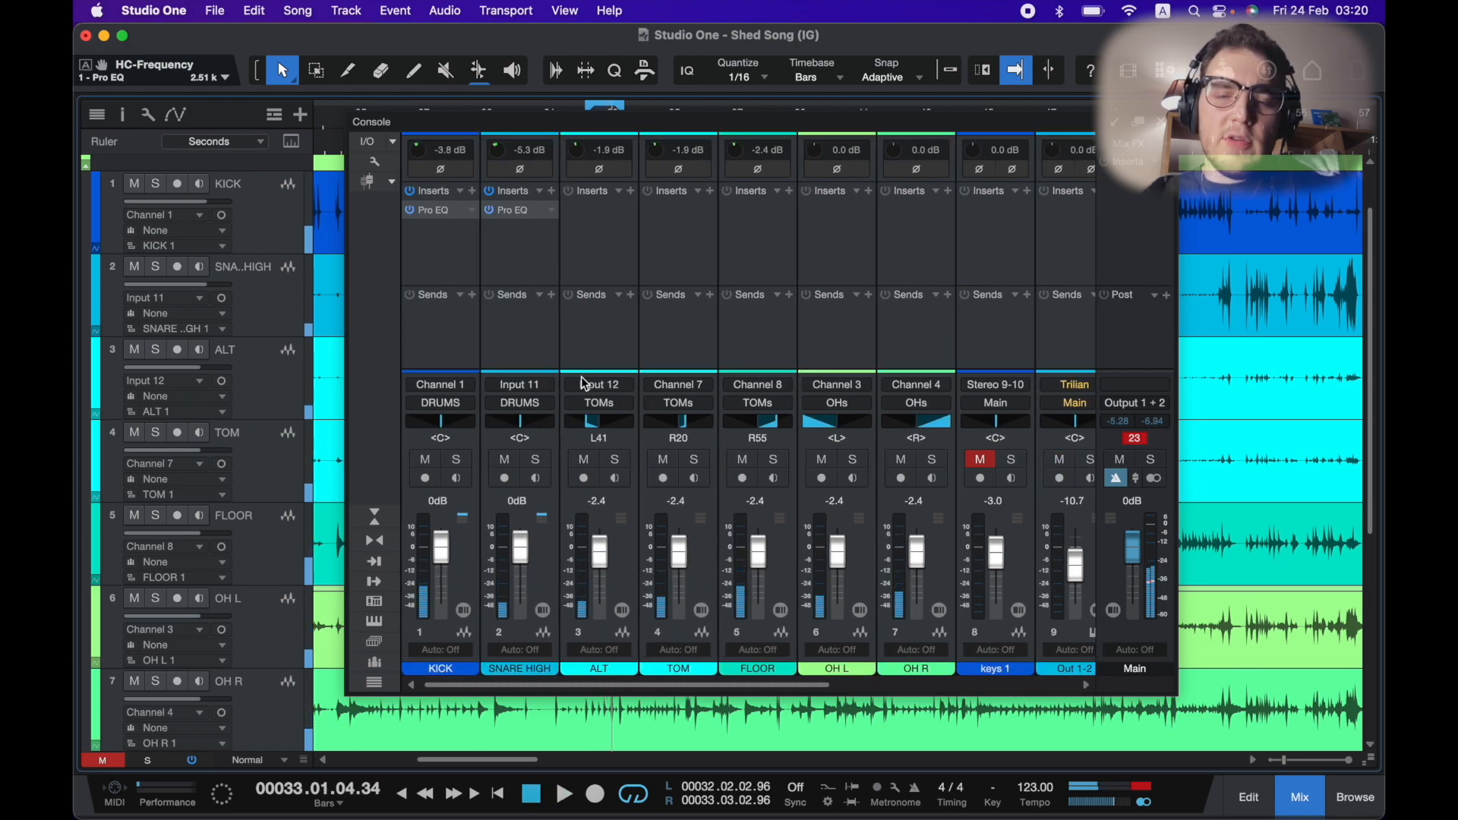
{"action": "left_click", "coordinate": [558, 240]}
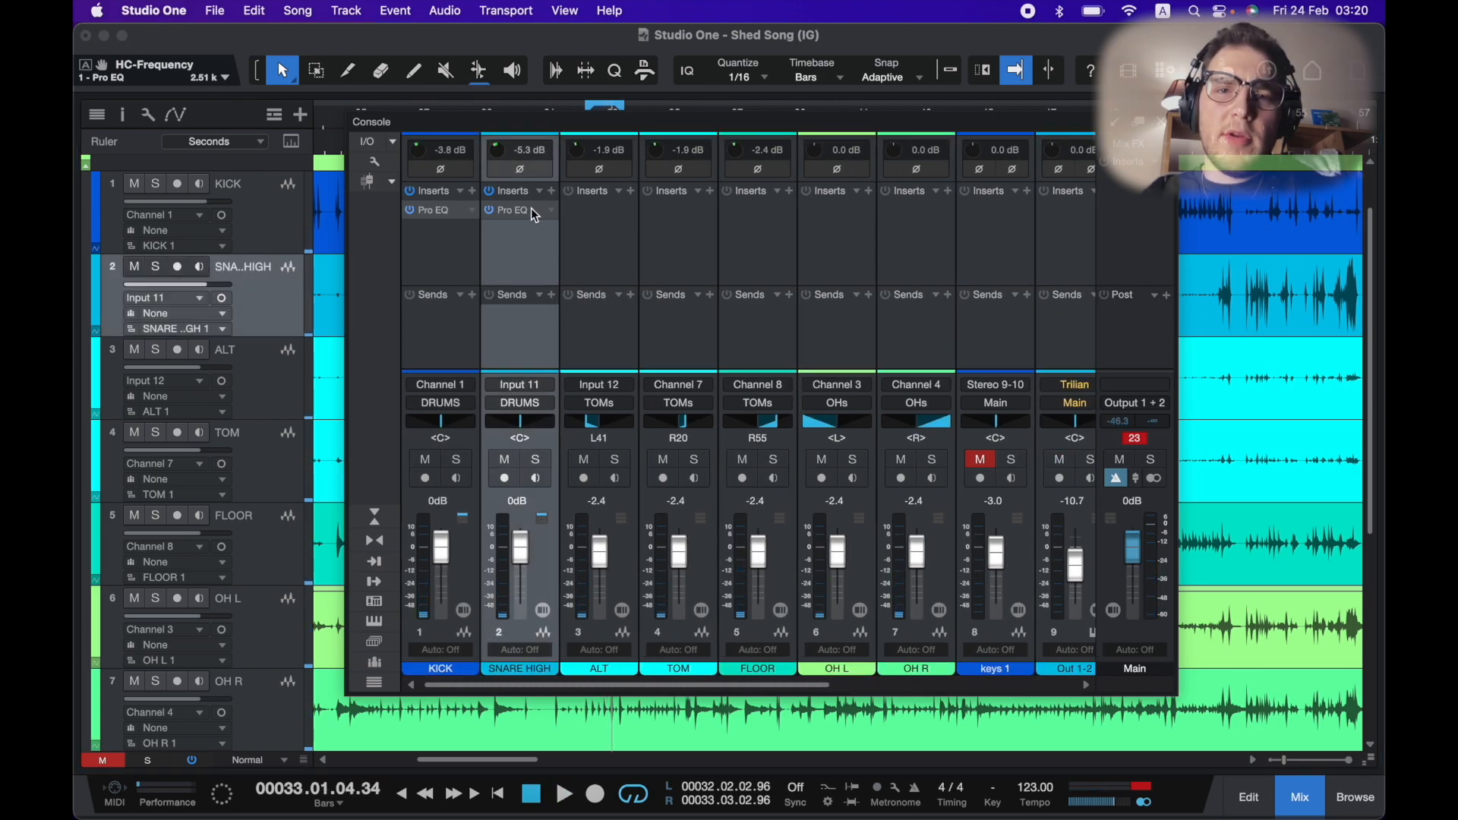
{"action": "left_click", "coordinate": [535, 211]}
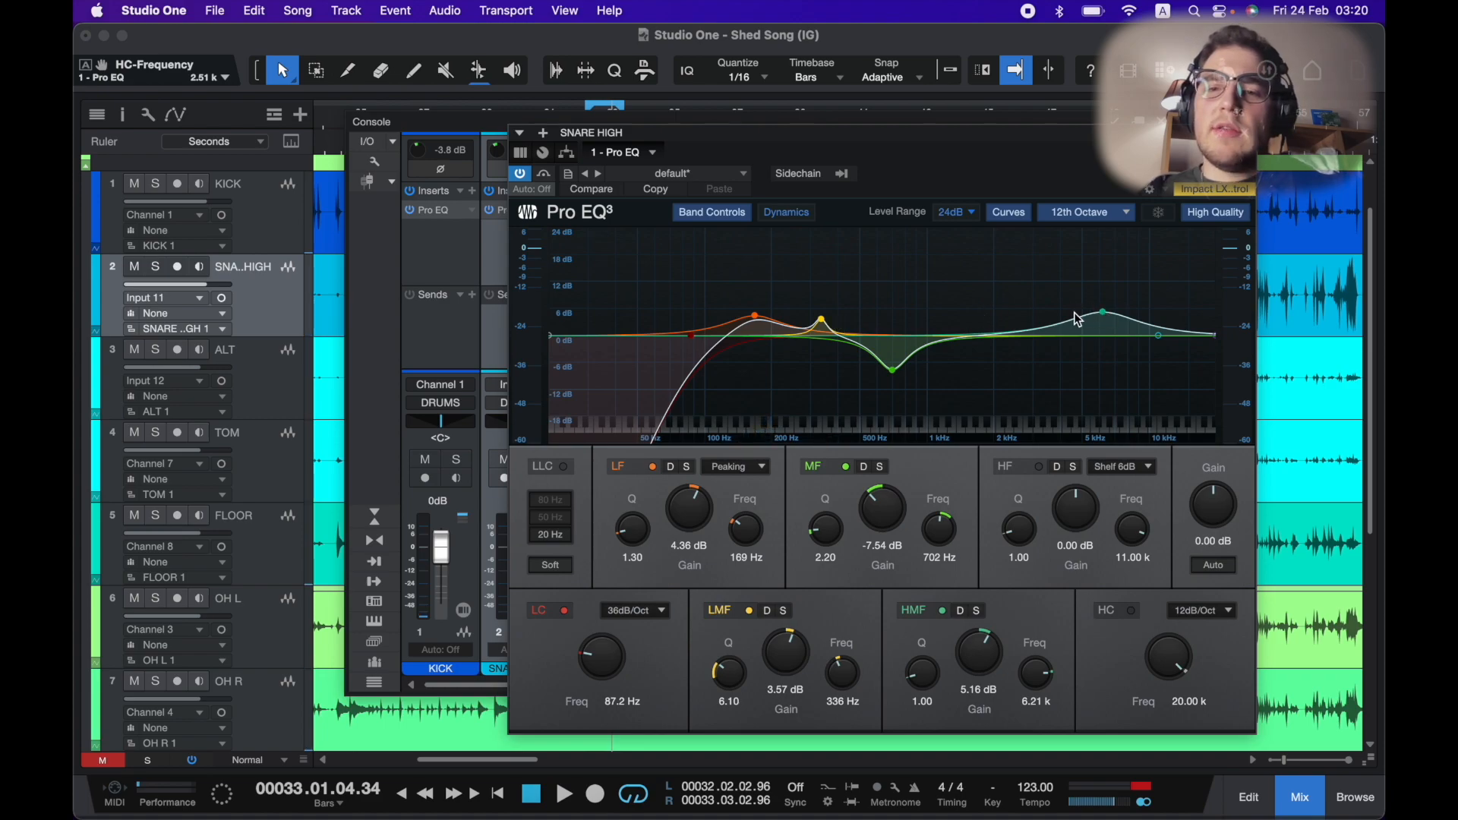
{"action": "left_click_drag", "start_coordinate": [1109, 319], "coordinate": [1096, 323]}
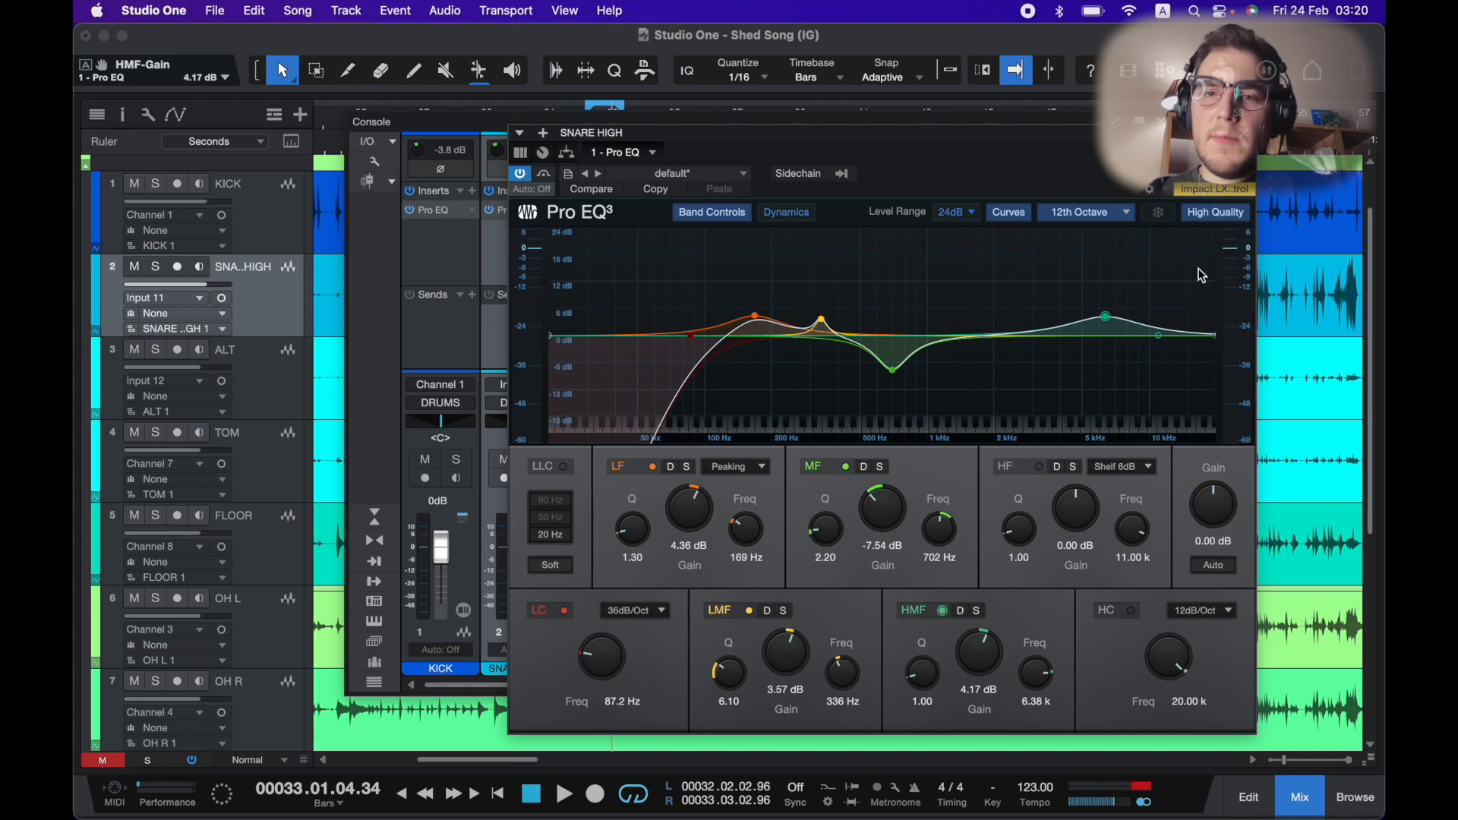
Set the snare EQ's output gain to -3.78 dB and close the EQ.
{"action": "left_click_drag", "start_coordinate": [1223, 515], "coordinate": [1221, 521]}
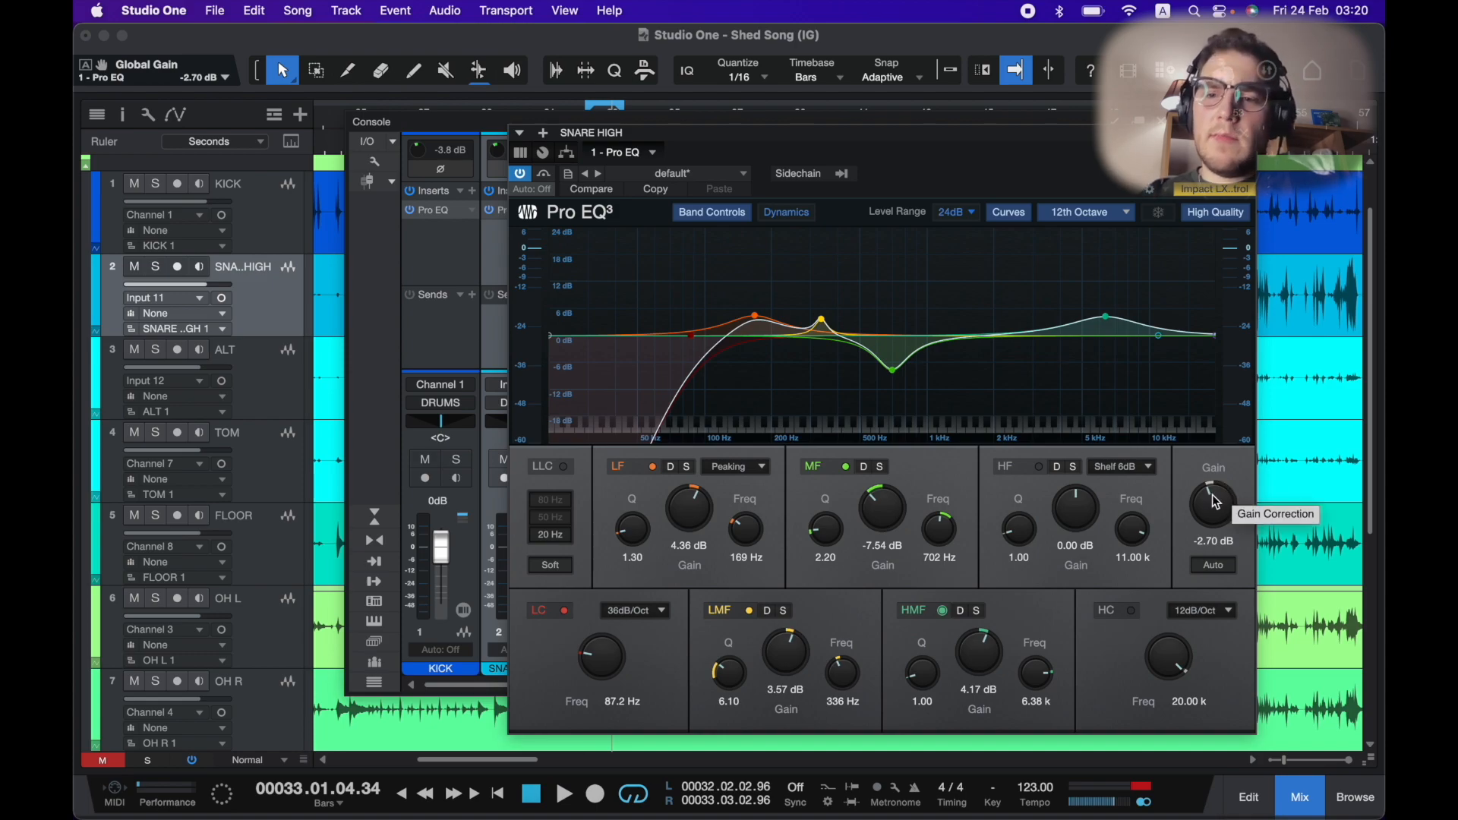
{"action": "key", "text": "space"}
{"action": "left_click_drag", "start_coordinate": [1219, 502], "coordinate": [1216, 508]}
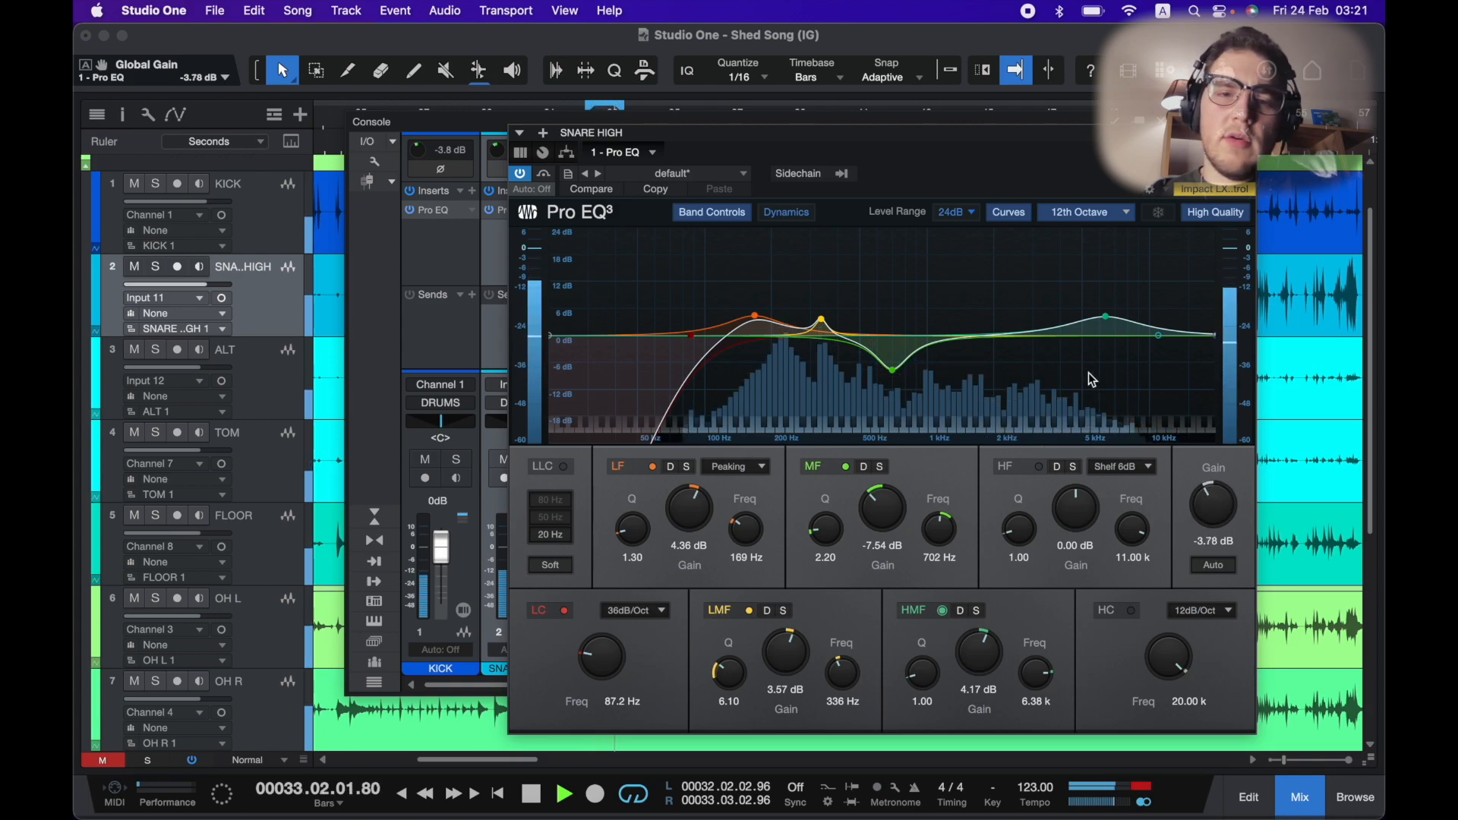
{"action": "key", "text": "space"}
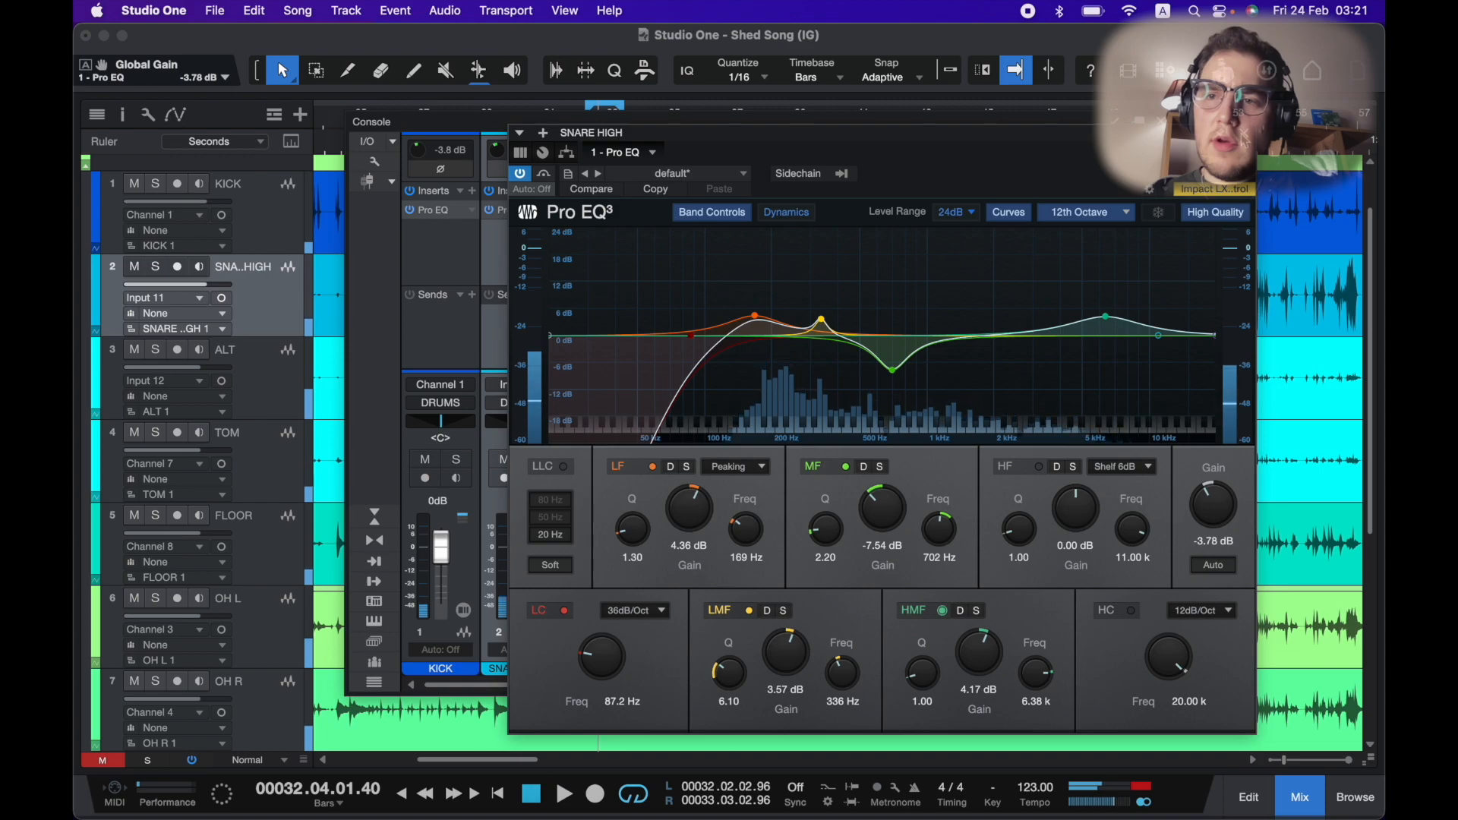
{"action": "left_click", "coordinate": [1243, 134]}
Insert a Pro EQ on the OHs bus channel.
{"action": "scroll", "coordinate": [816, 334], "scroll_direction": "right", "scroll_amount": 6}
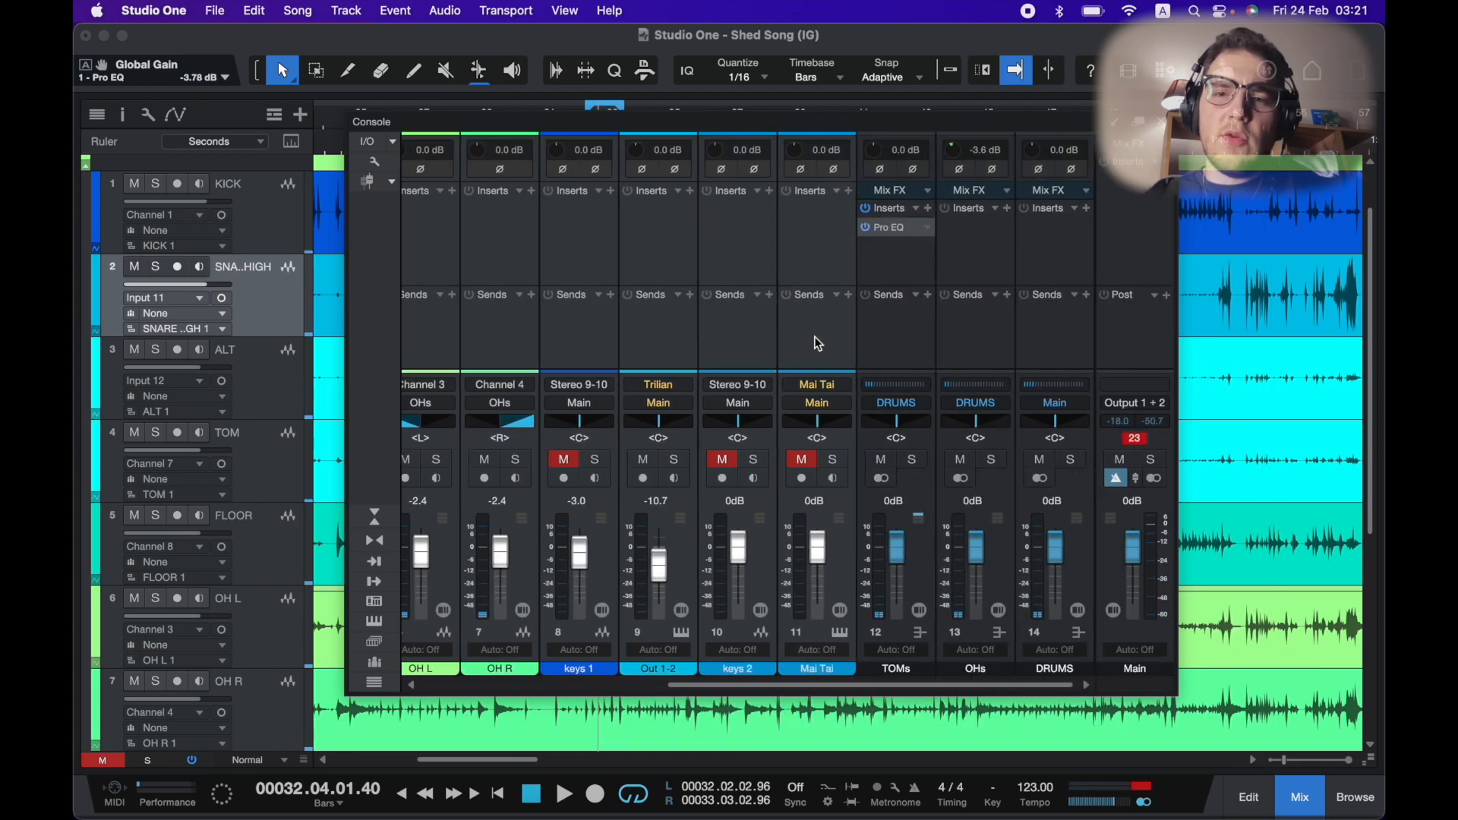
{"action": "left_click", "coordinate": [1007, 209]}
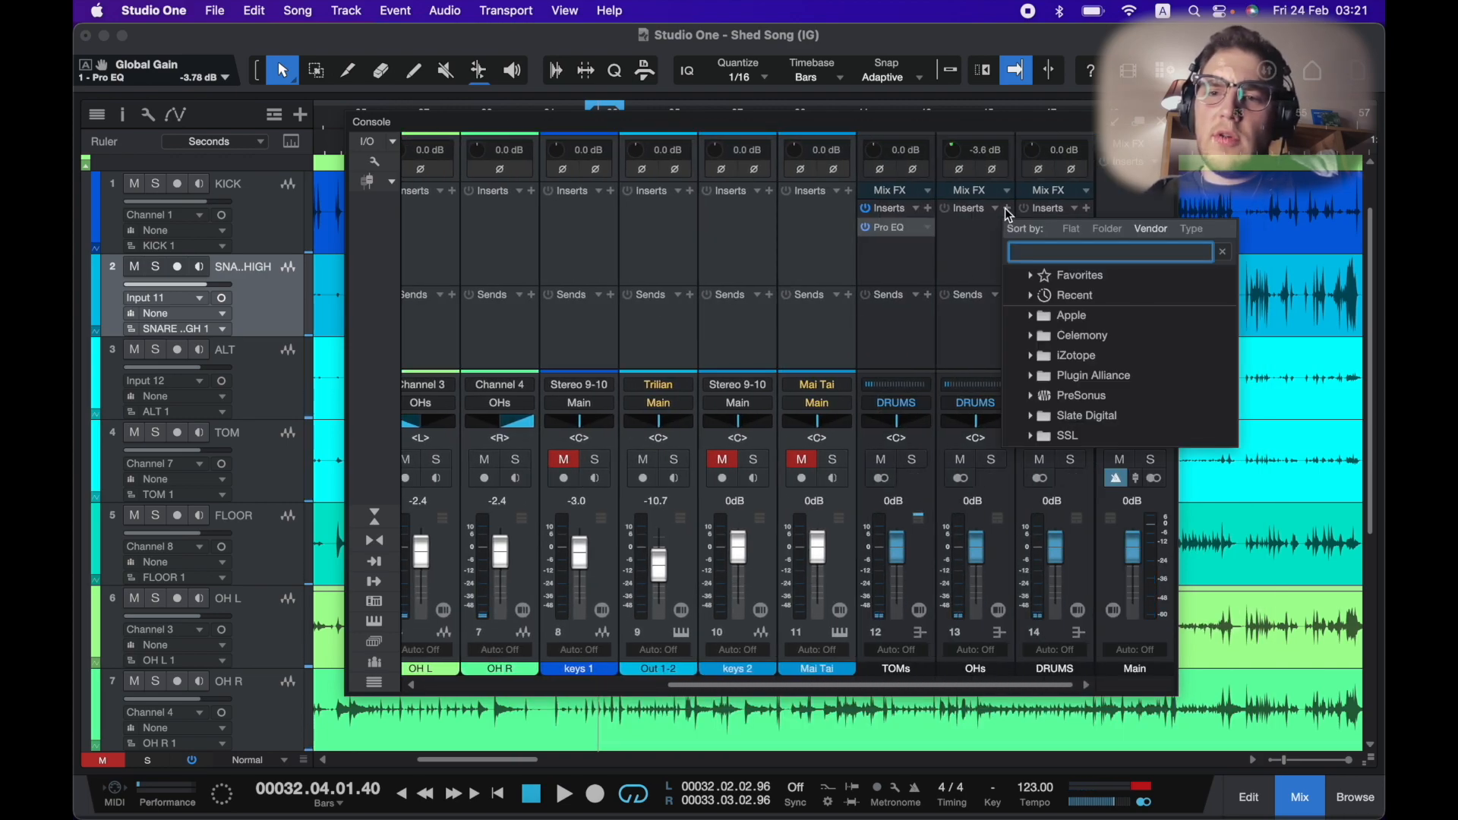
{"action": "type", "text": "pro"}
{"action": "key", "text": "Return"}
Enable the OHs low cut with a 36 dB/Oct slope at about 185 Hz.
{"action": "left_click", "coordinate": [564, 611]}
{"action": "left_click_drag", "start_coordinate": [597, 651], "coordinate": [596, 630]}
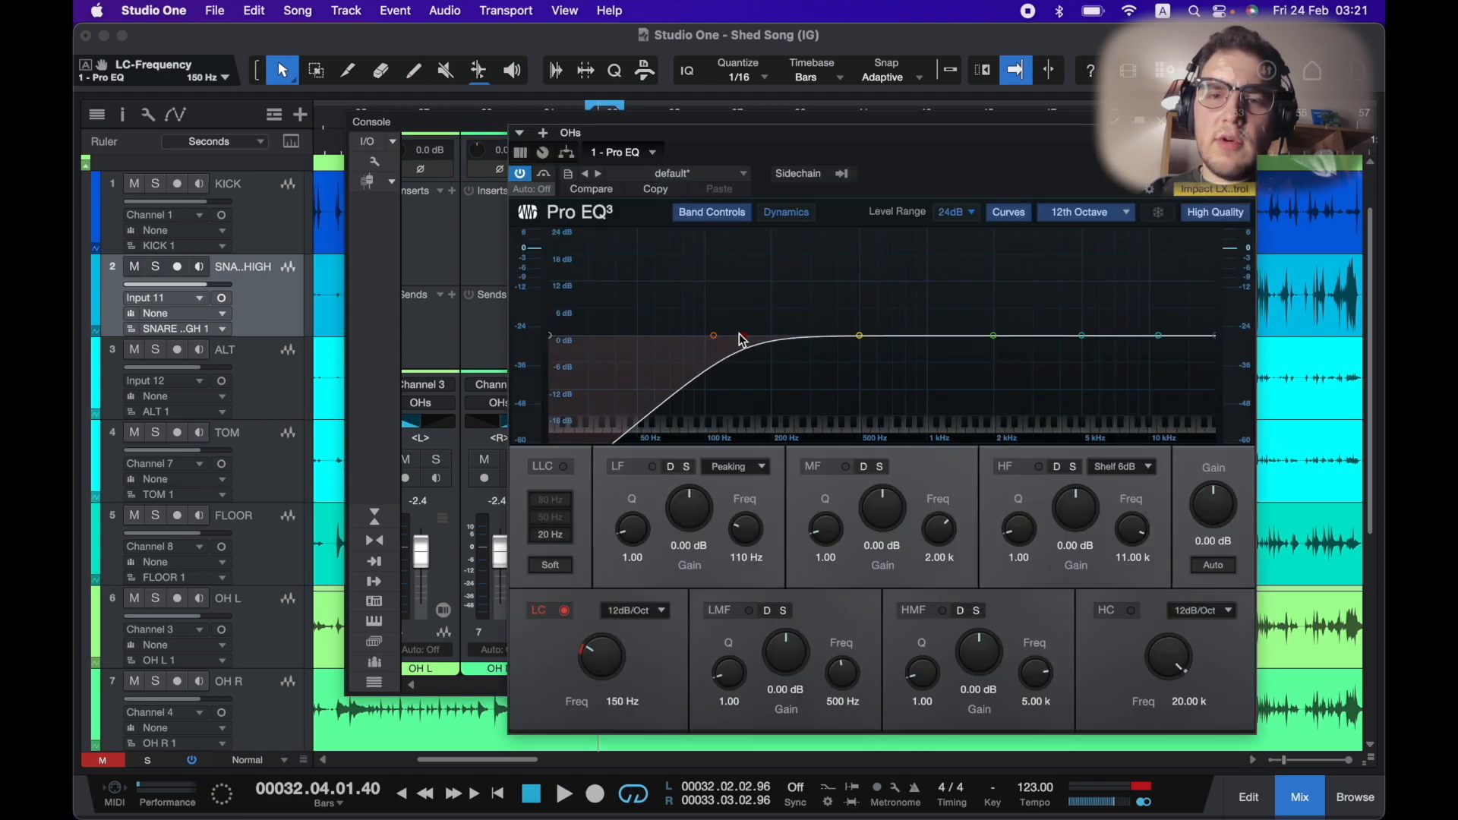
{"action": "left_click", "coordinate": [655, 610]}
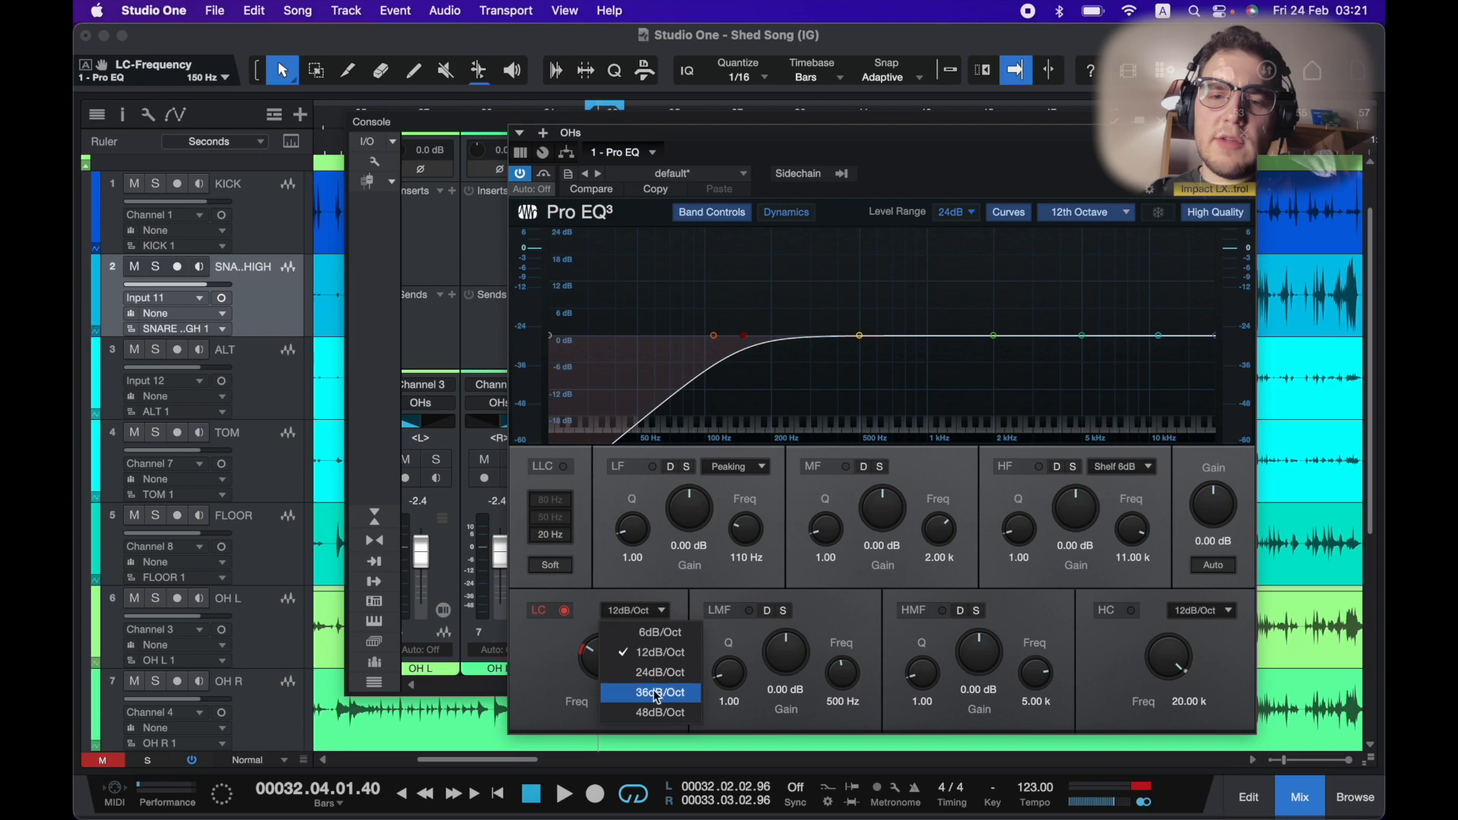
{"action": "left_click", "coordinate": [652, 687]}
{"action": "key", "text": "space"}
{"action": "mouse_move", "coordinate": [744, 339]}
{"action": "left_mouse_down"}
{"action": "mouse_move", "coordinate": [775, 340]}
{"action": "mouse_move", "coordinate": [762, 335]}
{"action": "left_mouse_up"}
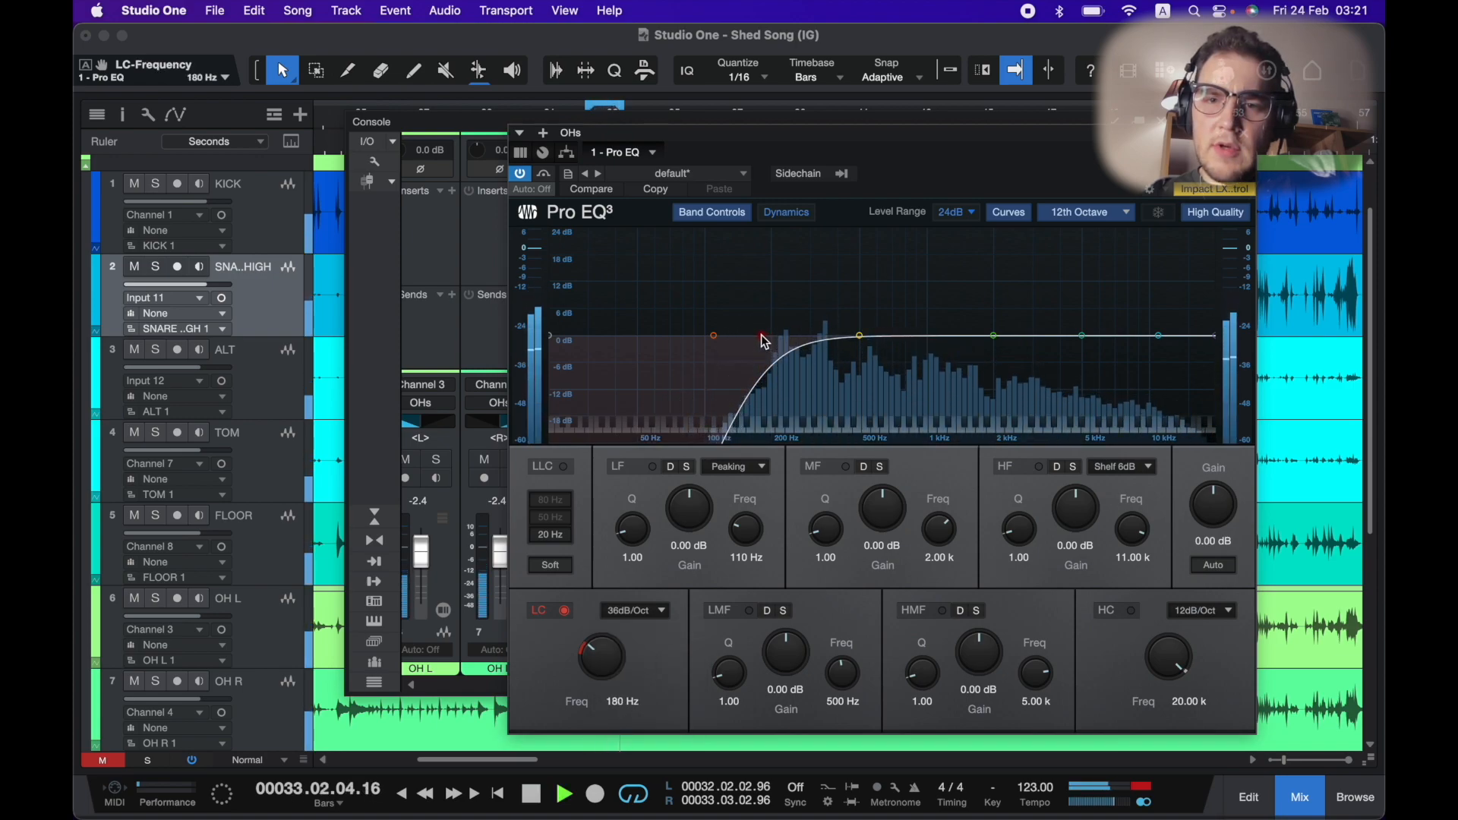
{"action": "left_click_drag", "start_coordinate": [762, 335], "coordinate": [763, 335]}
{"action": "key", "text": "space"}
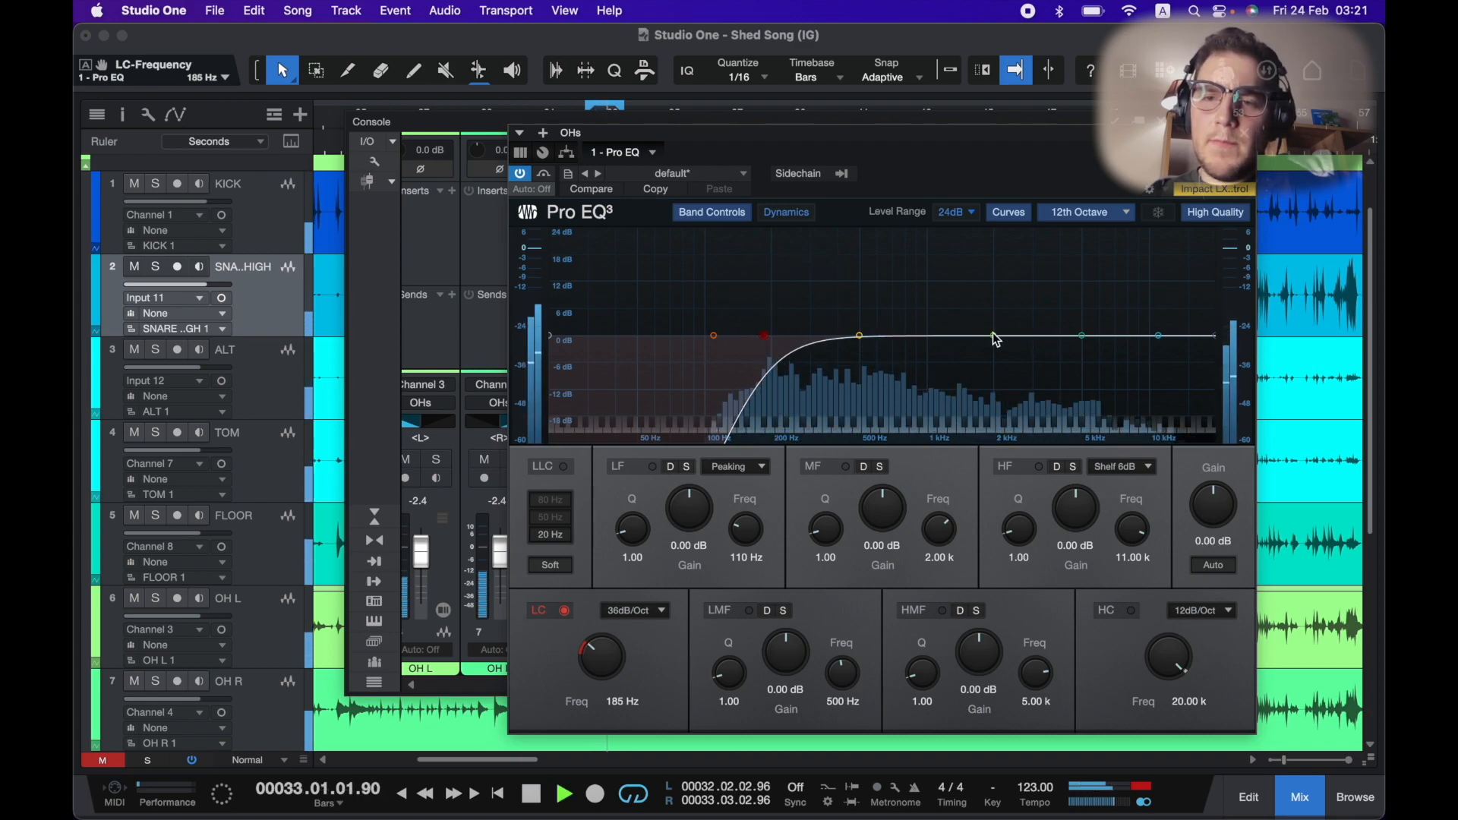
Cut the OHs mid band by about 2.98 dB at 1.40 kHz.
{"action": "left_click", "coordinate": [992, 336]}
{"action": "left_click_drag", "start_coordinate": [989, 337], "coordinate": [957, 348]}
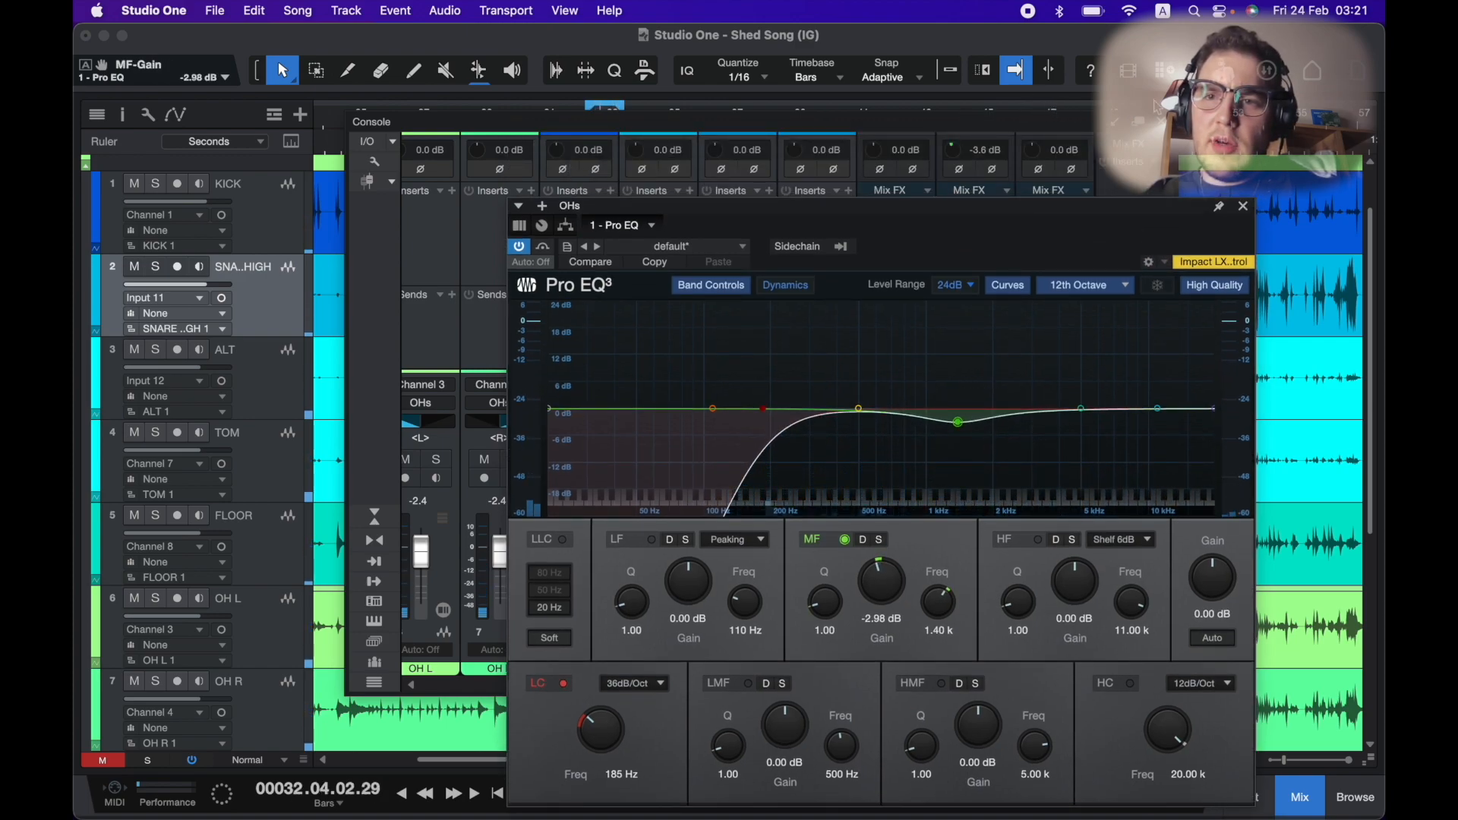
{"action": "key", "text": "space"}
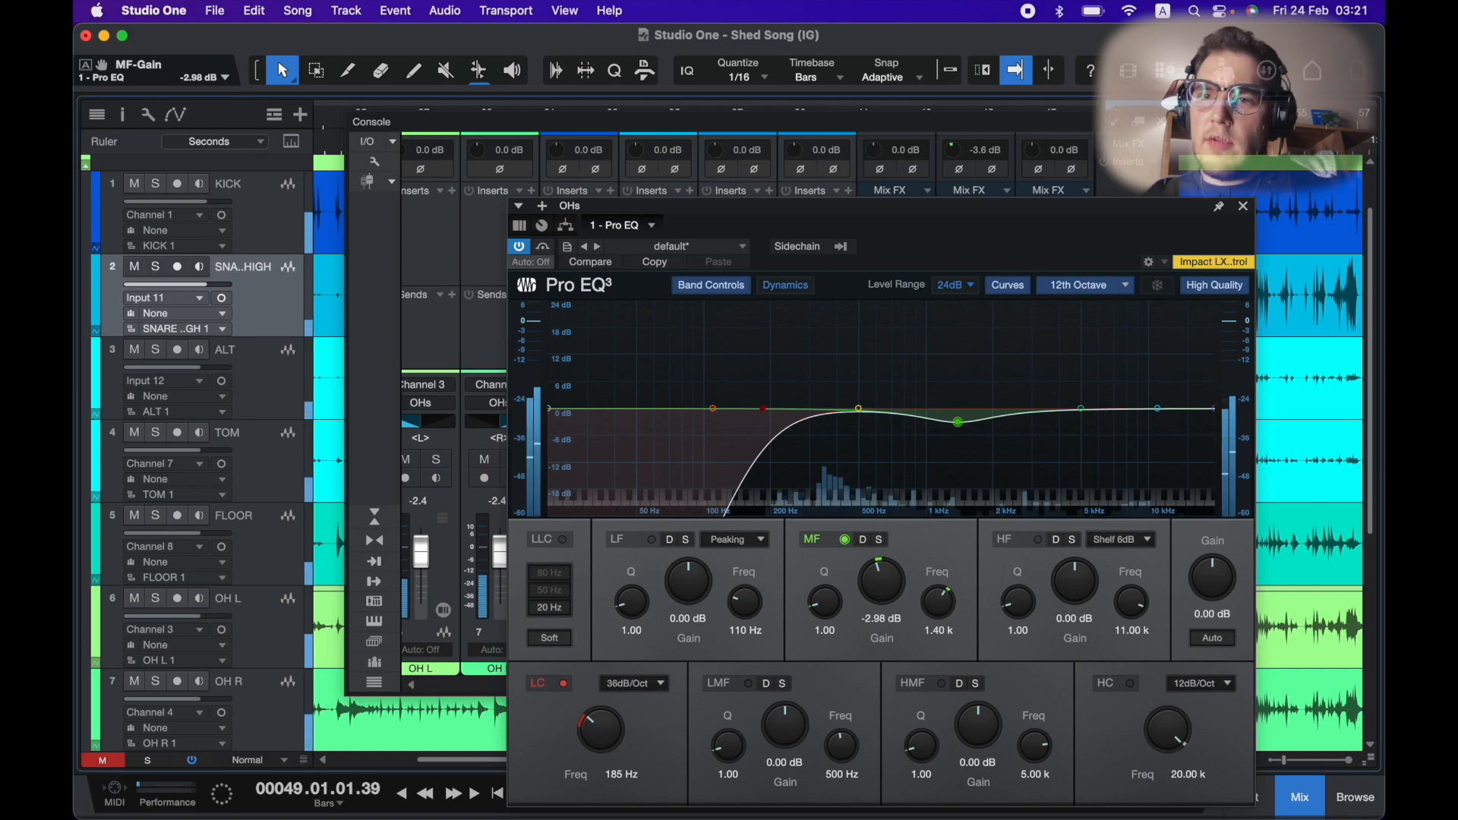
Set the OHs mid band to -6.94 dB at 1.70 kHz, boost the high shelf 4.56 dB at 5.54 kHz, and close the EQ.
{"action": "left_click_drag", "start_coordinate": [958, 421], "coordinate": [980, 446]}
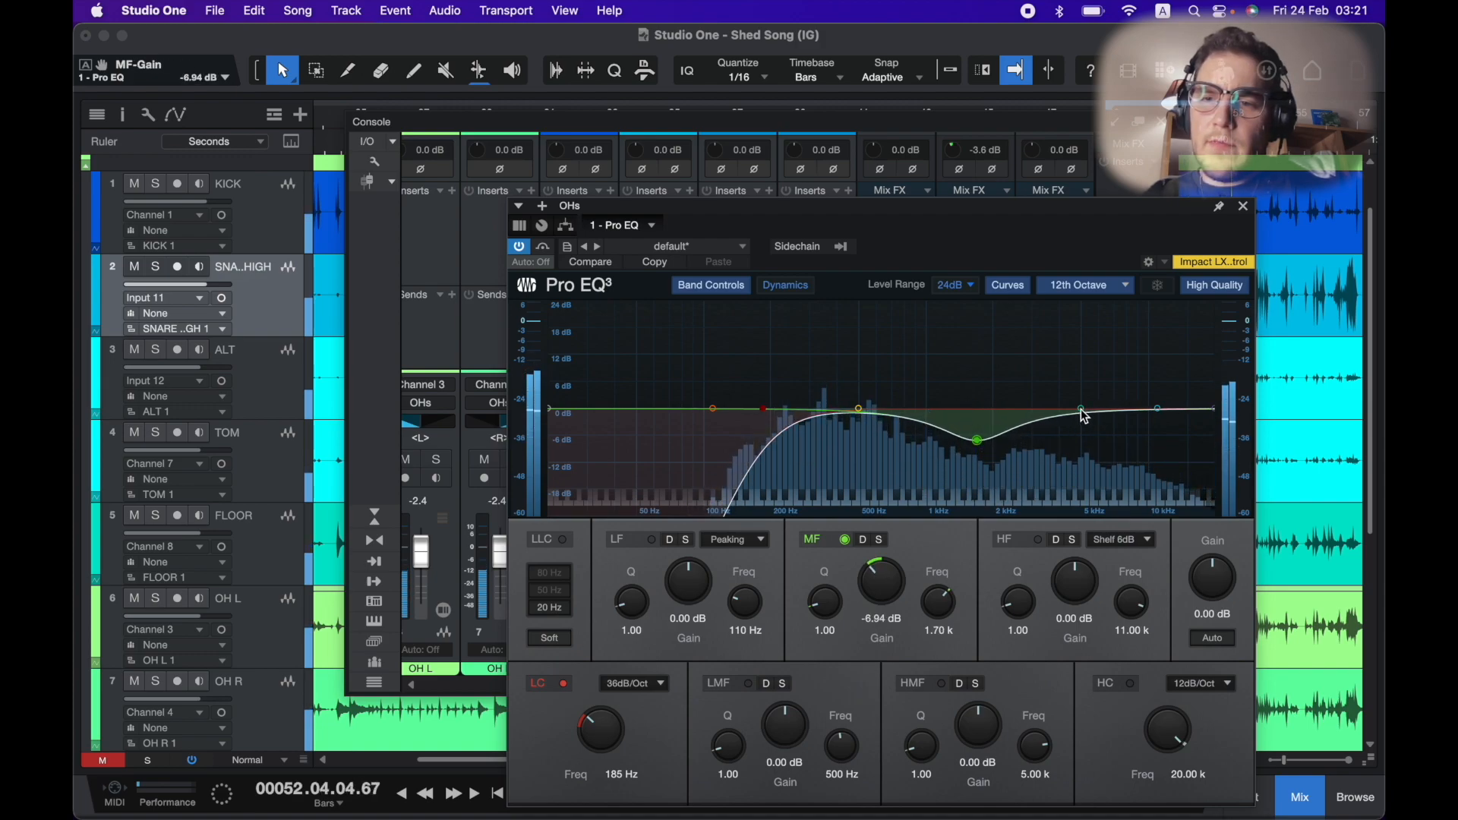
{"action": "left_click_drag", "start_coordinate": [1158, 409], "coordinate": [1094, 392]}
{"action": "key", "text": "space"}
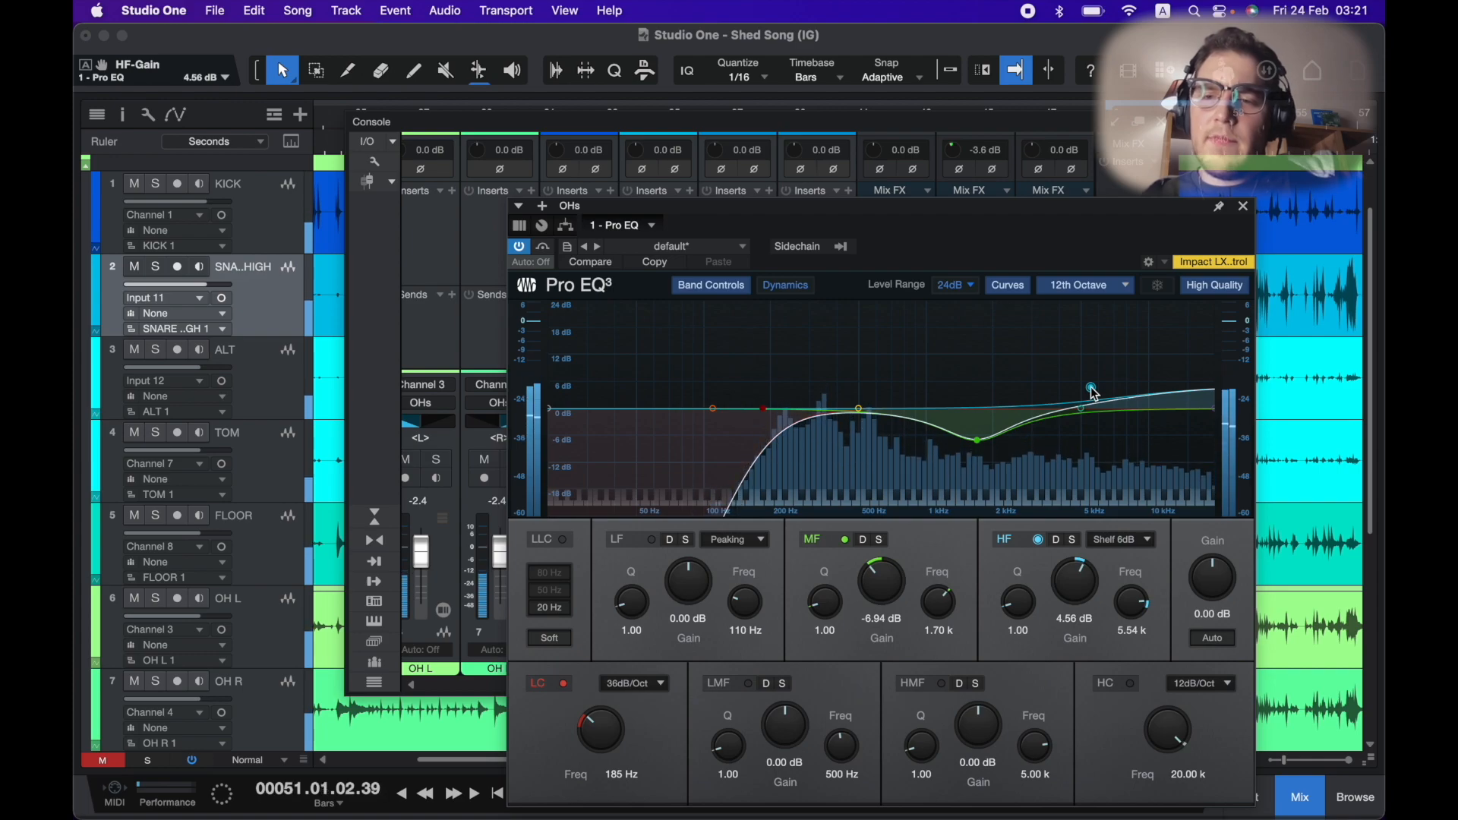
{"action": "left_click", "coordinate": [1246, 206]}
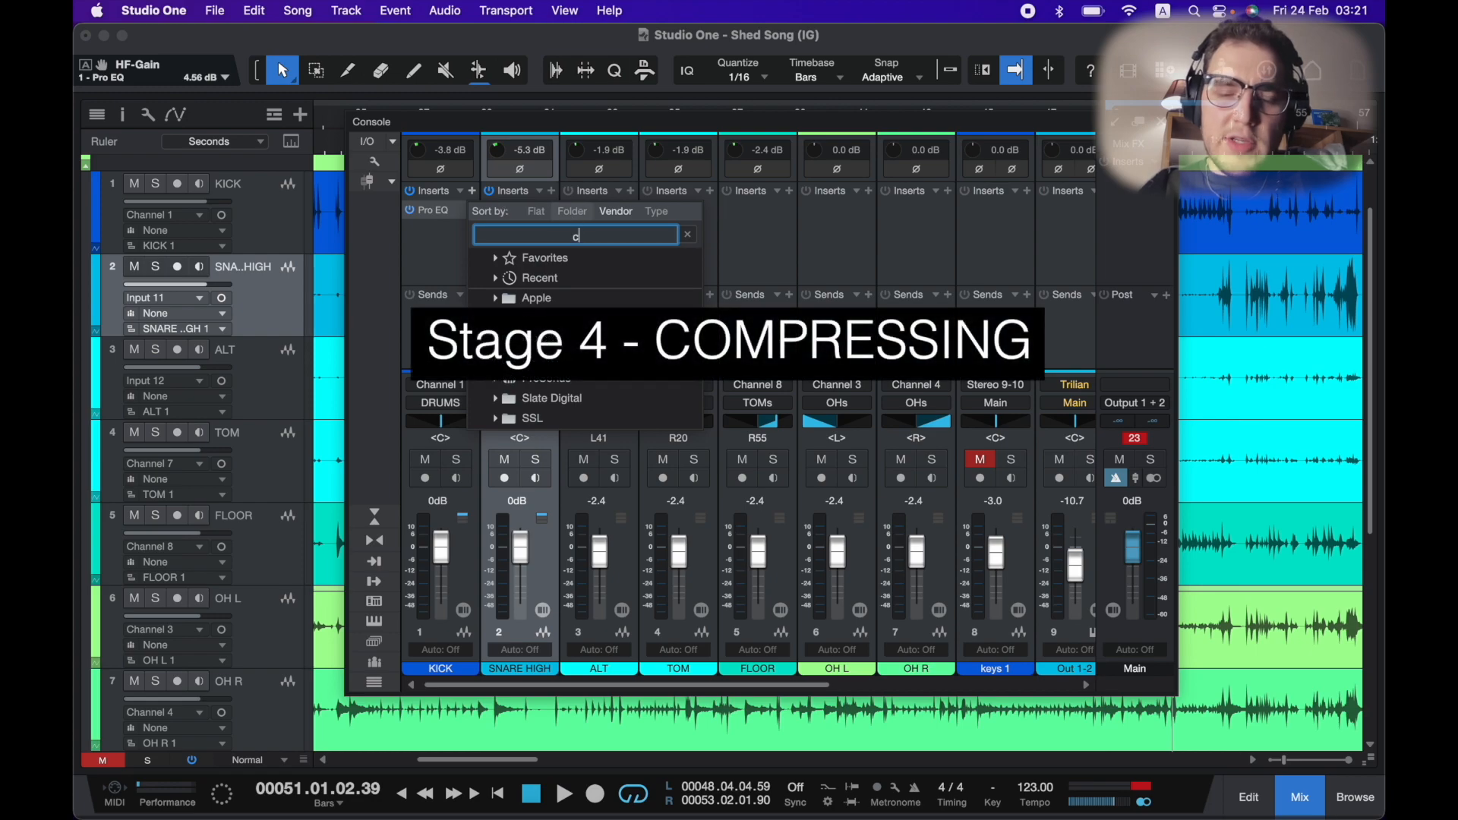
Insert a Compressor on the KICK bus channel.
{"action": "type", "text": "compre"}
{"action": "double_click", "coordinate": [592, 302]}
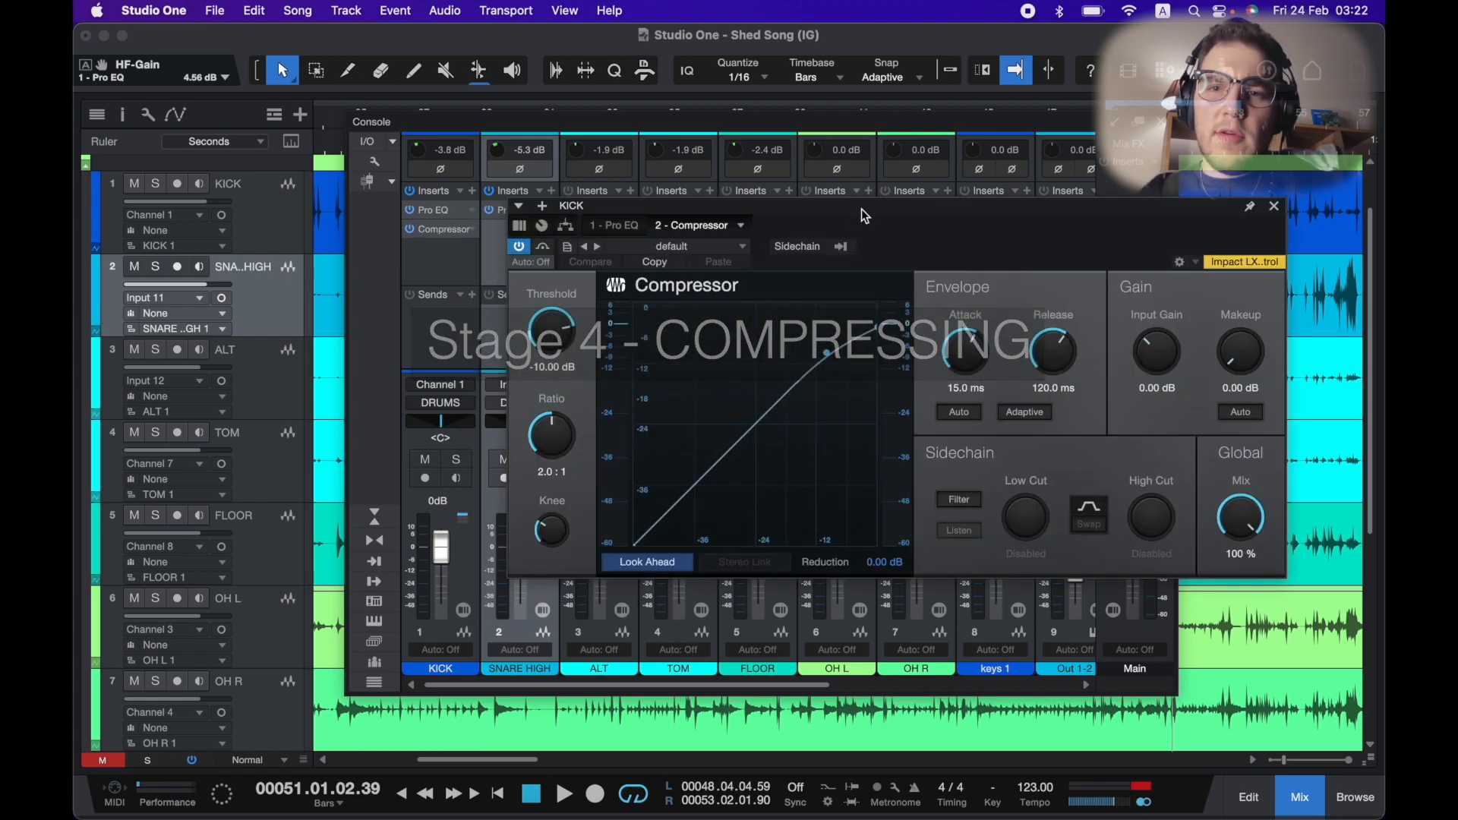
{"action": "left_click_drag", "start_coordinate": [861, 208], "coordinate": [729, 178]}
Set the kick compressor threshold to -16.48 dB, ratio 4.5:1, attack 12.7 ms and release 99.2 ms.
{"action": "left_click_drag", "start_coordinate": [422, 300], "coordinate": [422, 374]}
{"action": "key", "text": "space"}
{"action": "left_click", "coordinate": [411, 495]}
{"action": "left_click_drag", "start_coordinate": [412, 495], "coordinate": [412, 486]}
{"action": "left_click", "coordinate": [841, 318]}
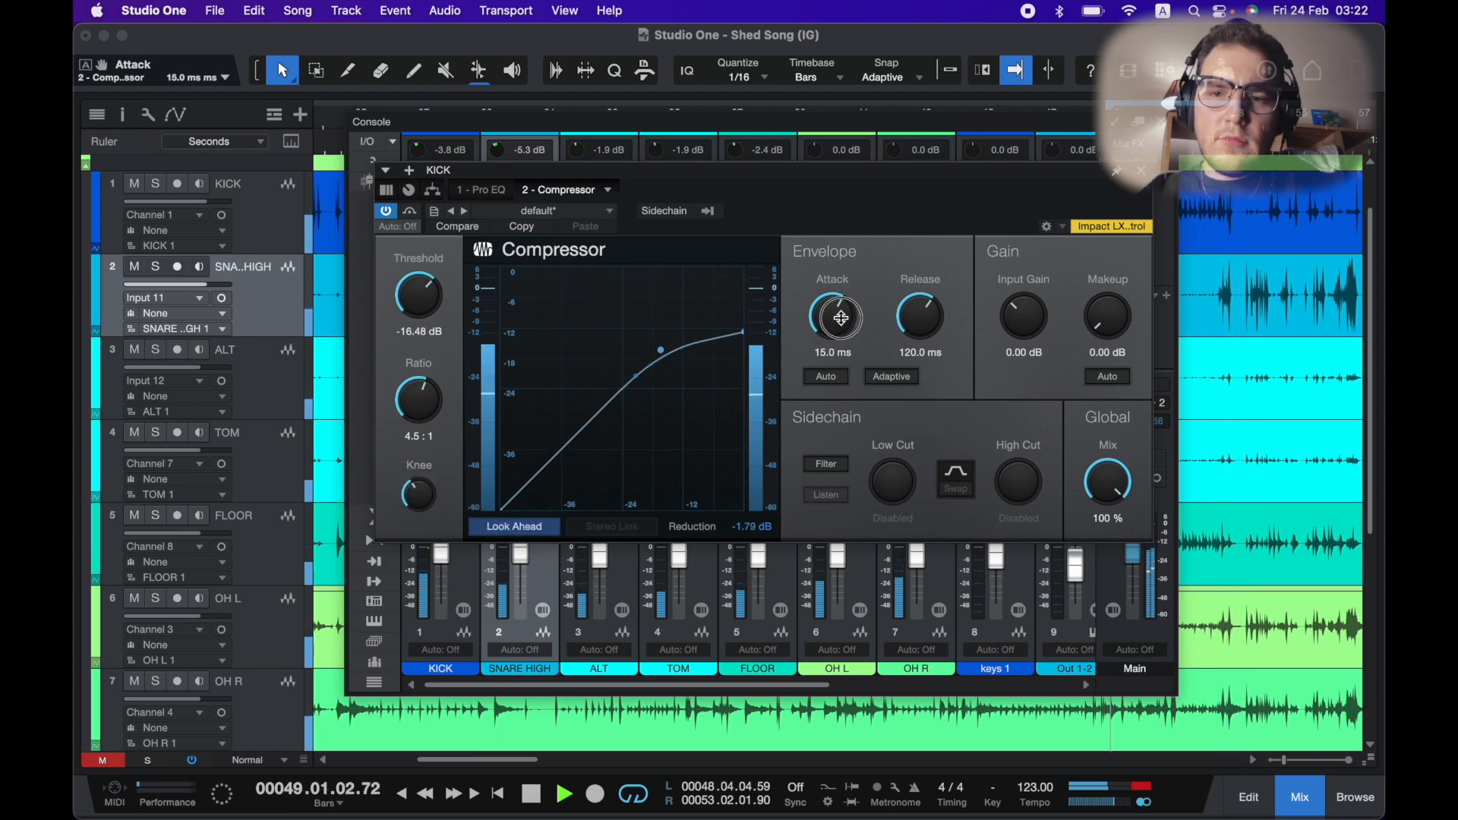
{"action": "left_click_drag", "start_coordinate": [841, 318], "coordinate": [926, 330]}
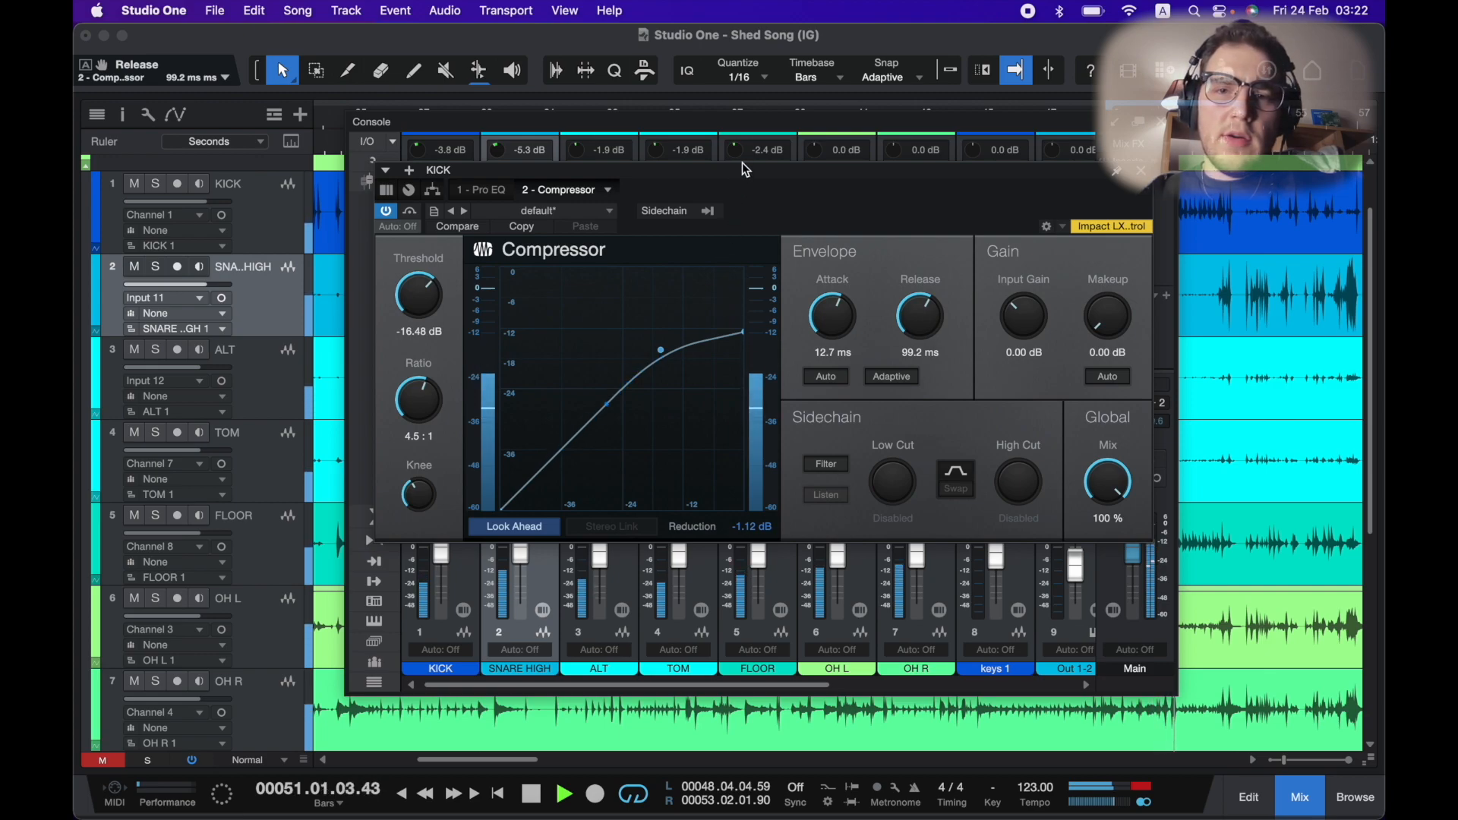
Solo the KICK bus and compare the kick compressor bypassed and active.
{"action": "left_click_drag", "start_coordinate": [746, 172], "coordinate": [917, 158]}
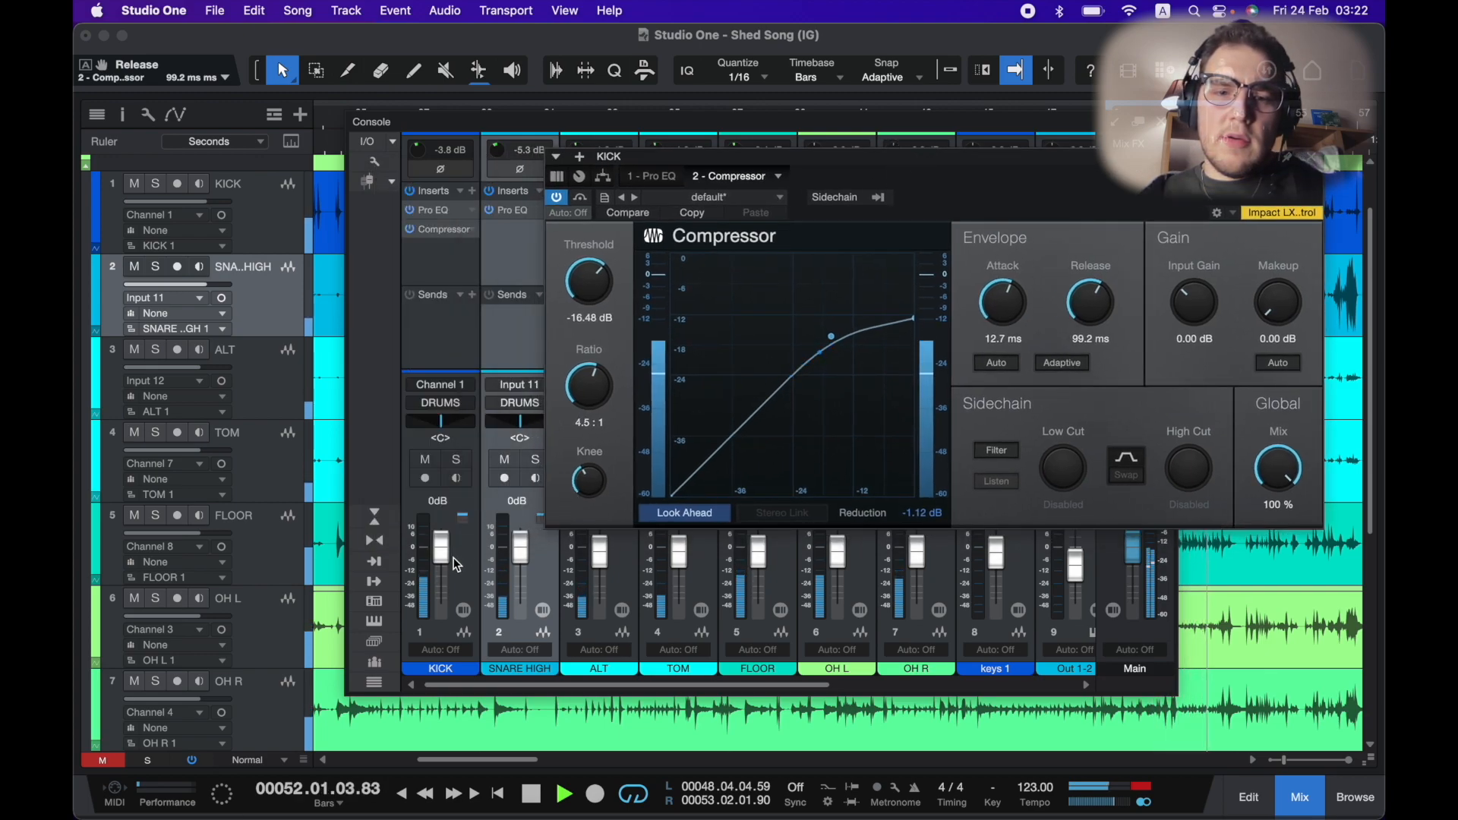
{"action": "left_click", "coordinate": [456, 459]}
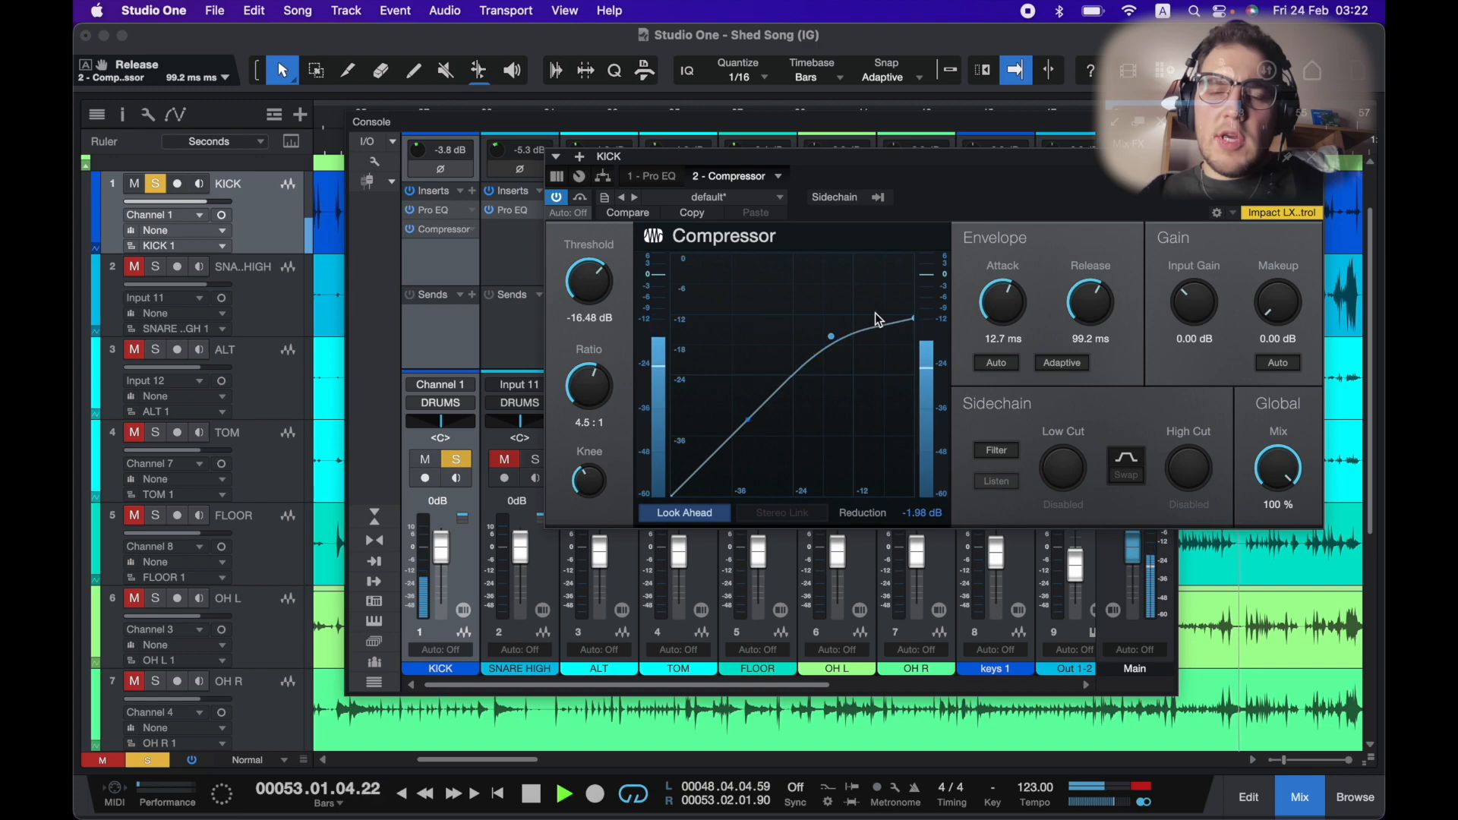
{"action": "left_click", "coordinate": [557, 197]}
{"action": "left_click", "coordinate": [558, 199]}
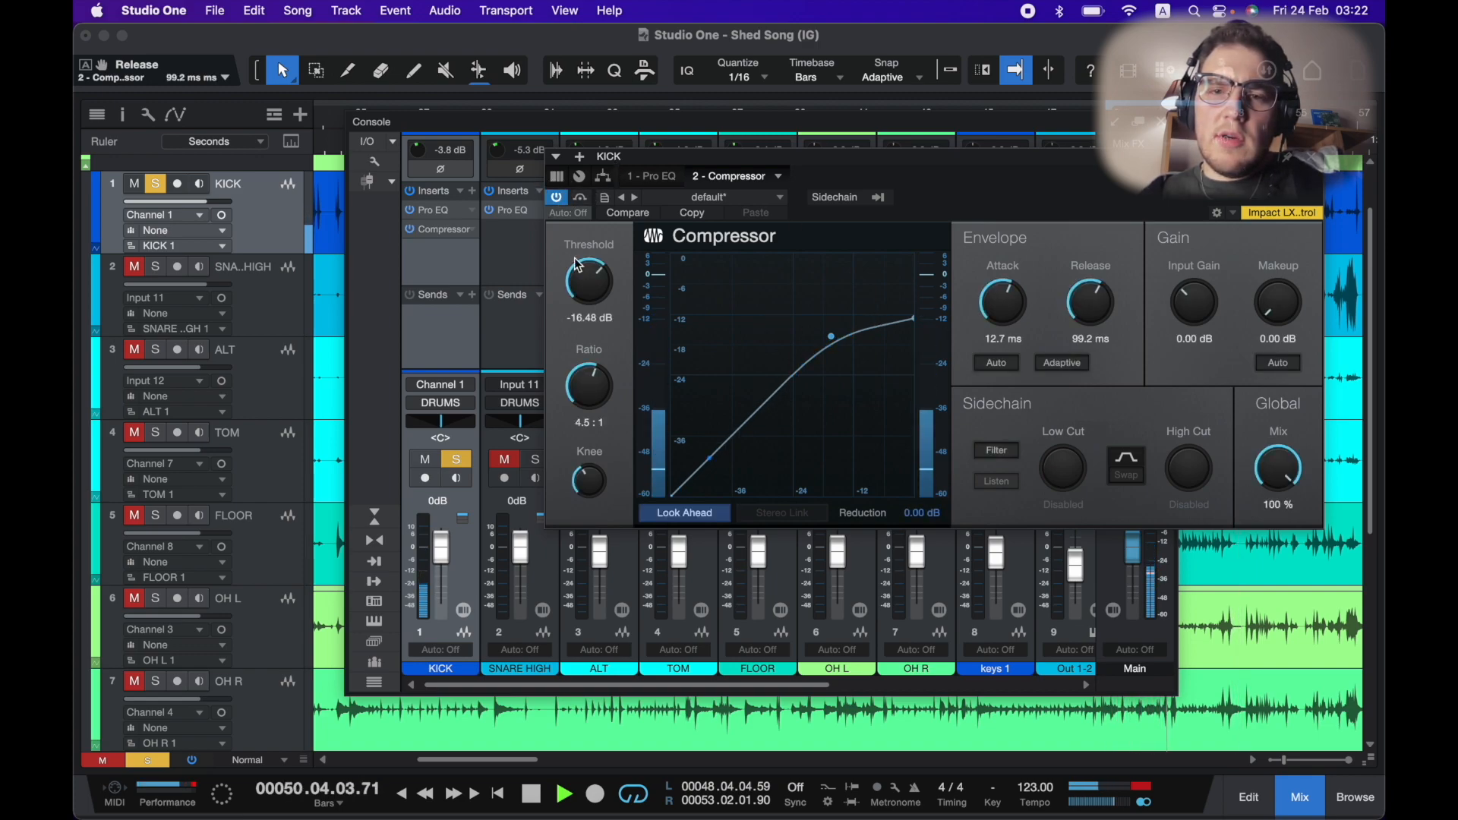
Set the kick compressor threshold to -21.28 dB, attack 5.32 ms and release 111.2 ms, compare bypass, and close it.
{"action": "left_click_drag", "start_coordinate": [590, 282], "coordinate": [591, 318]}
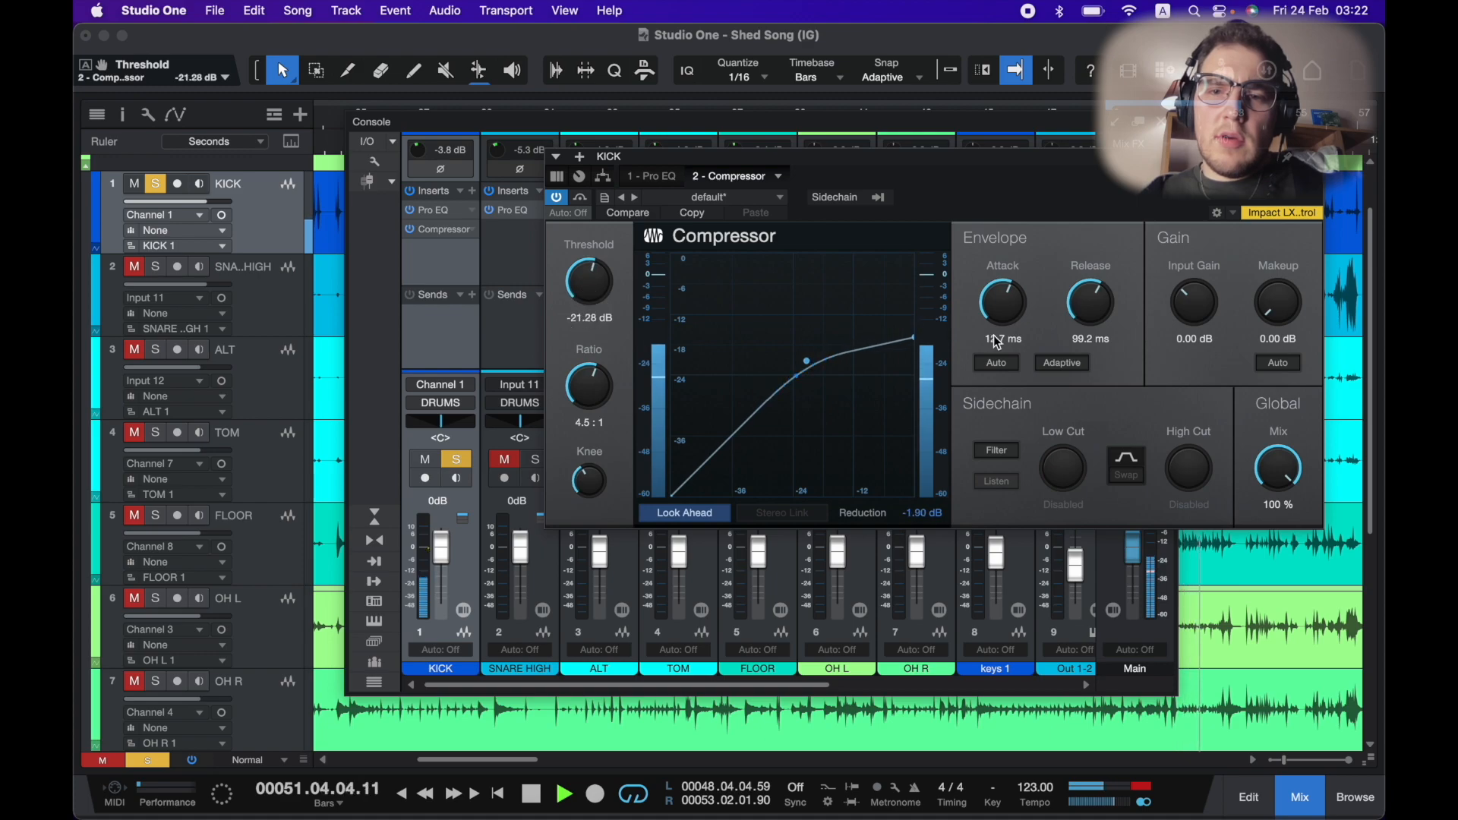
{"action": "left_click_drag", "start_coordinate": [1001, 292], "coordinate": [1001, 342]}
{"action": "left_click_drag", "start_coordinate": [1088, 307], "coordinate": [1088, 296]}
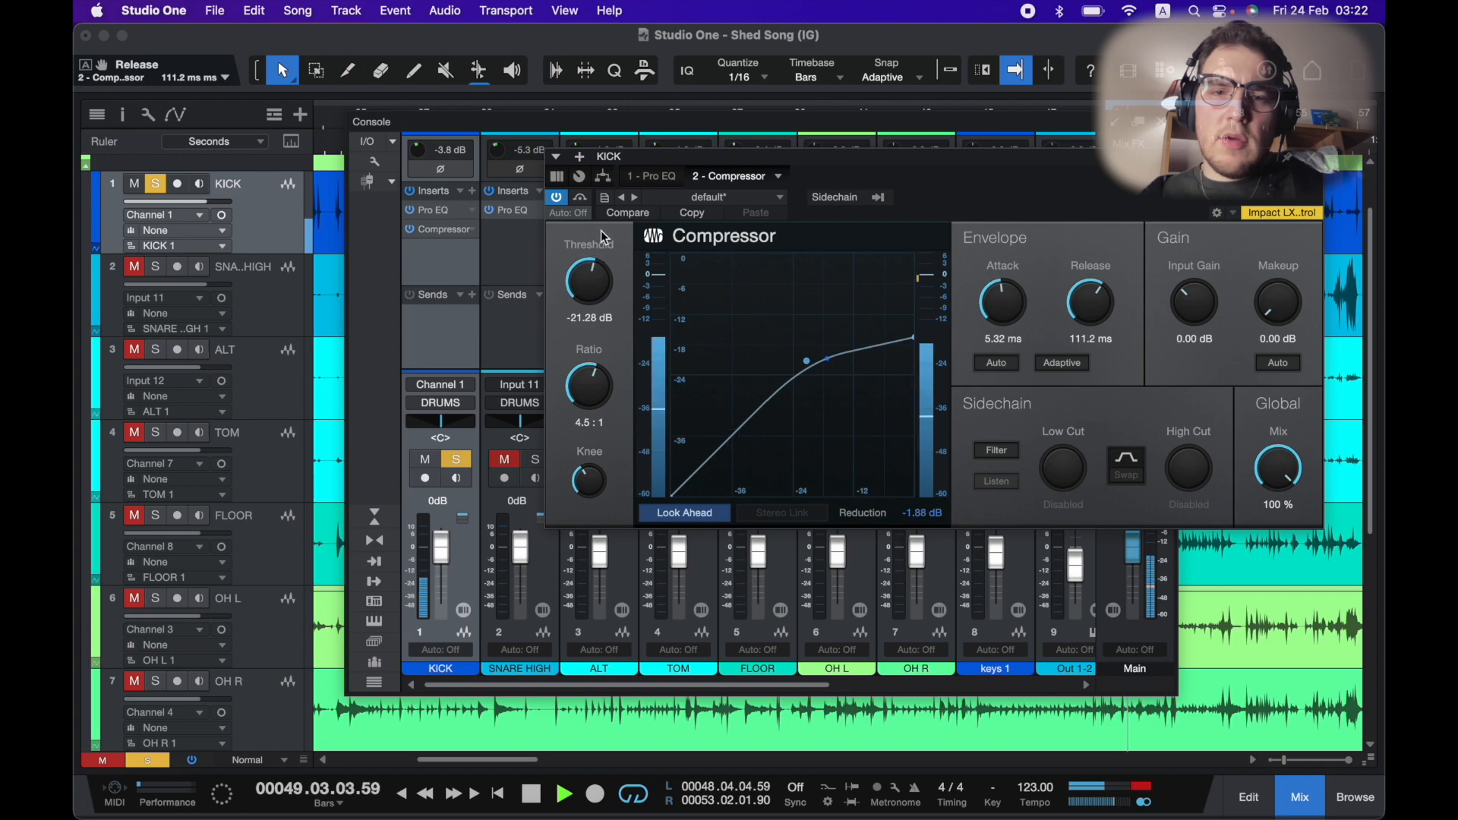
{"action": "left_click", "coordinate": [559, 200]}
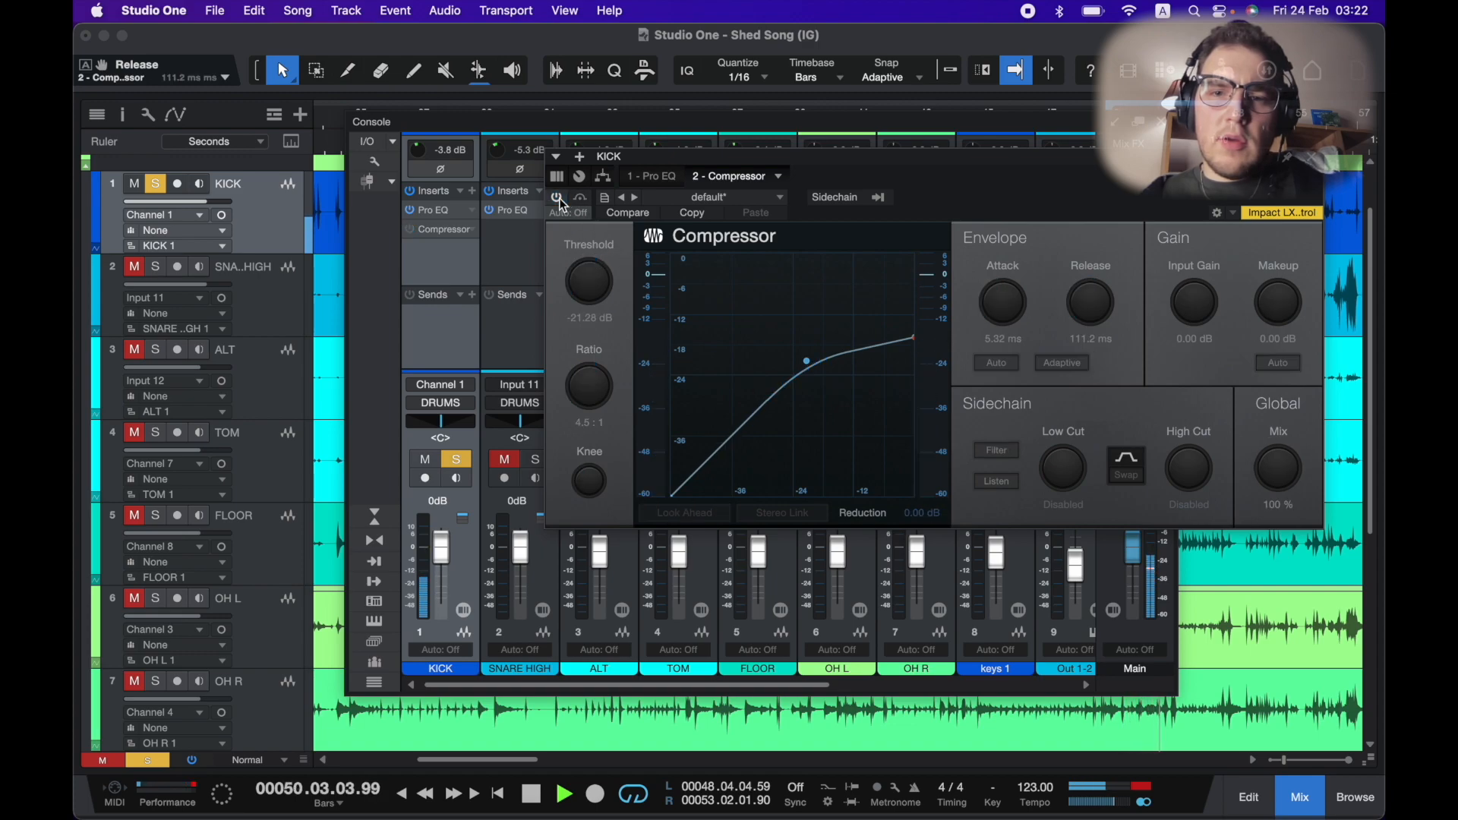
{"action": "left_click", "coordinate": [560, 201]}
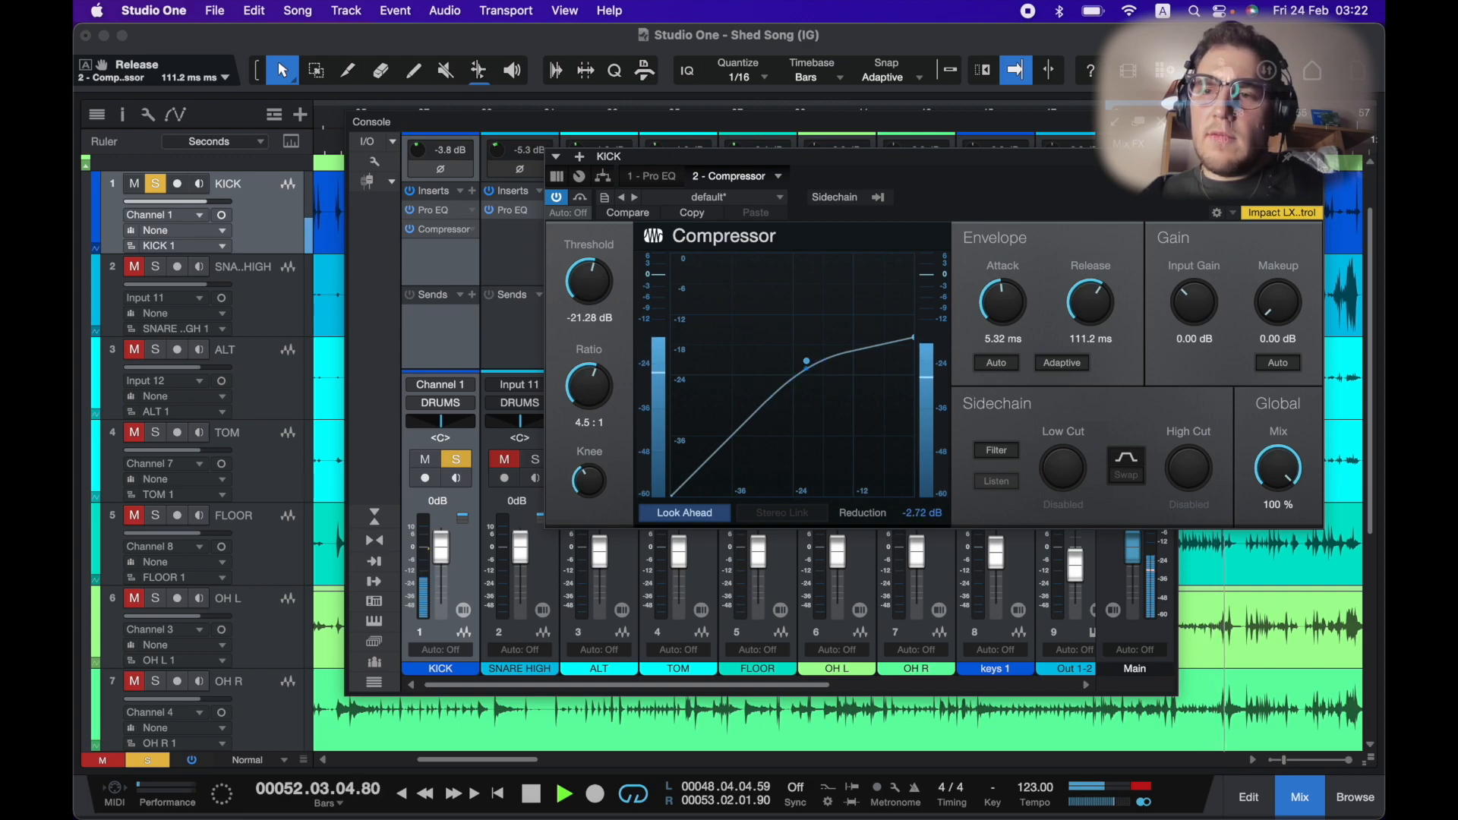
{"action": "left_click", "coordinate": [1316, 162]}
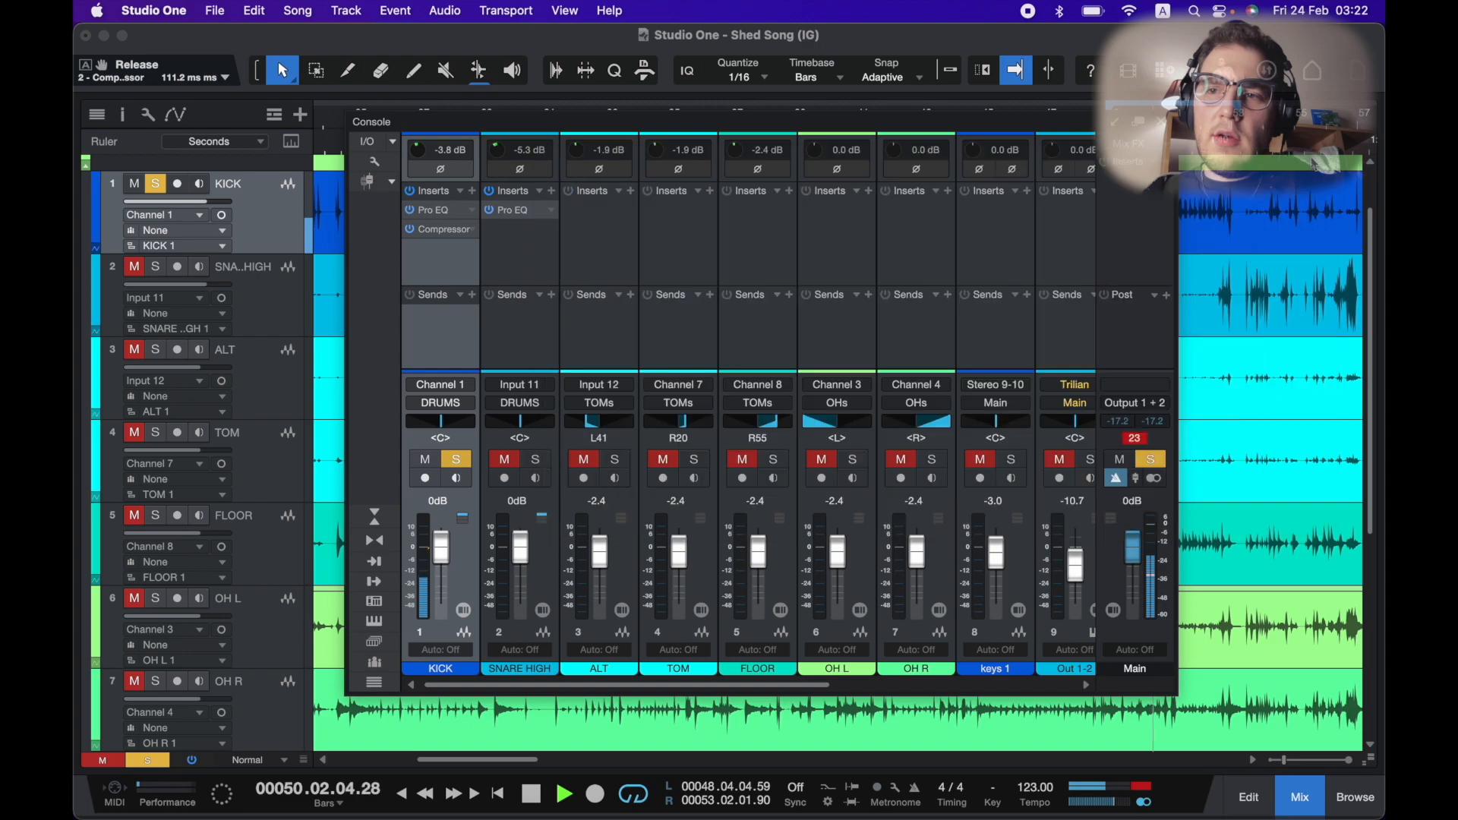
Copy the kick compressor onto the SNARE HIGH bus and open its copy.
{"action": "key", "text": "s"}
{"action": "left_click_drag", "start_coordinate": [452, 234], "coordinate": [520, 229]}
{"action": "double_click", "coordinate": [521, 230]}
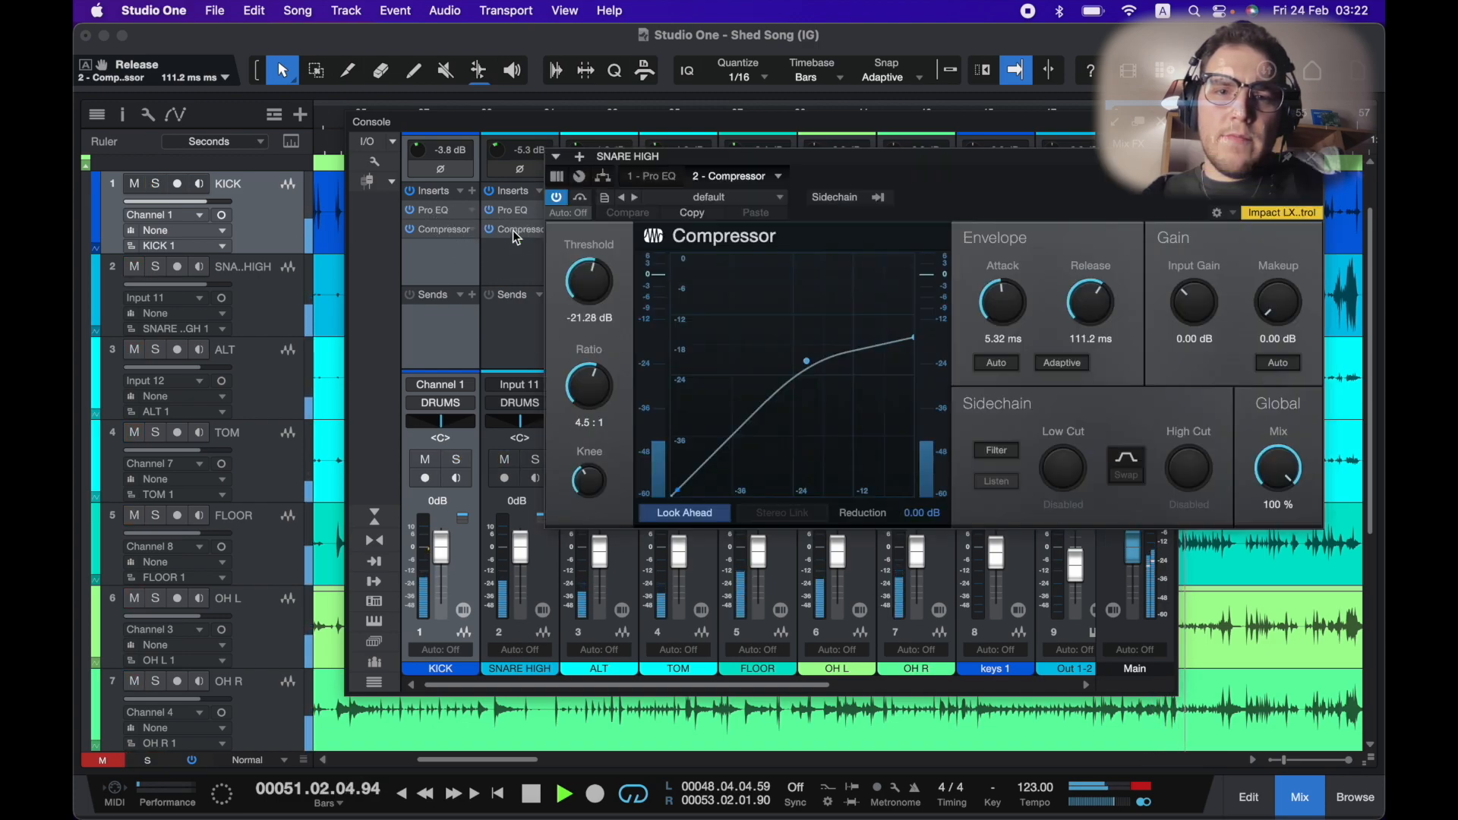
Set a loop range from bar 35 to bar 43.
{"action": "left_click_drag", "start_coordinate": [846, 171], "coordinate": [716, 176]}
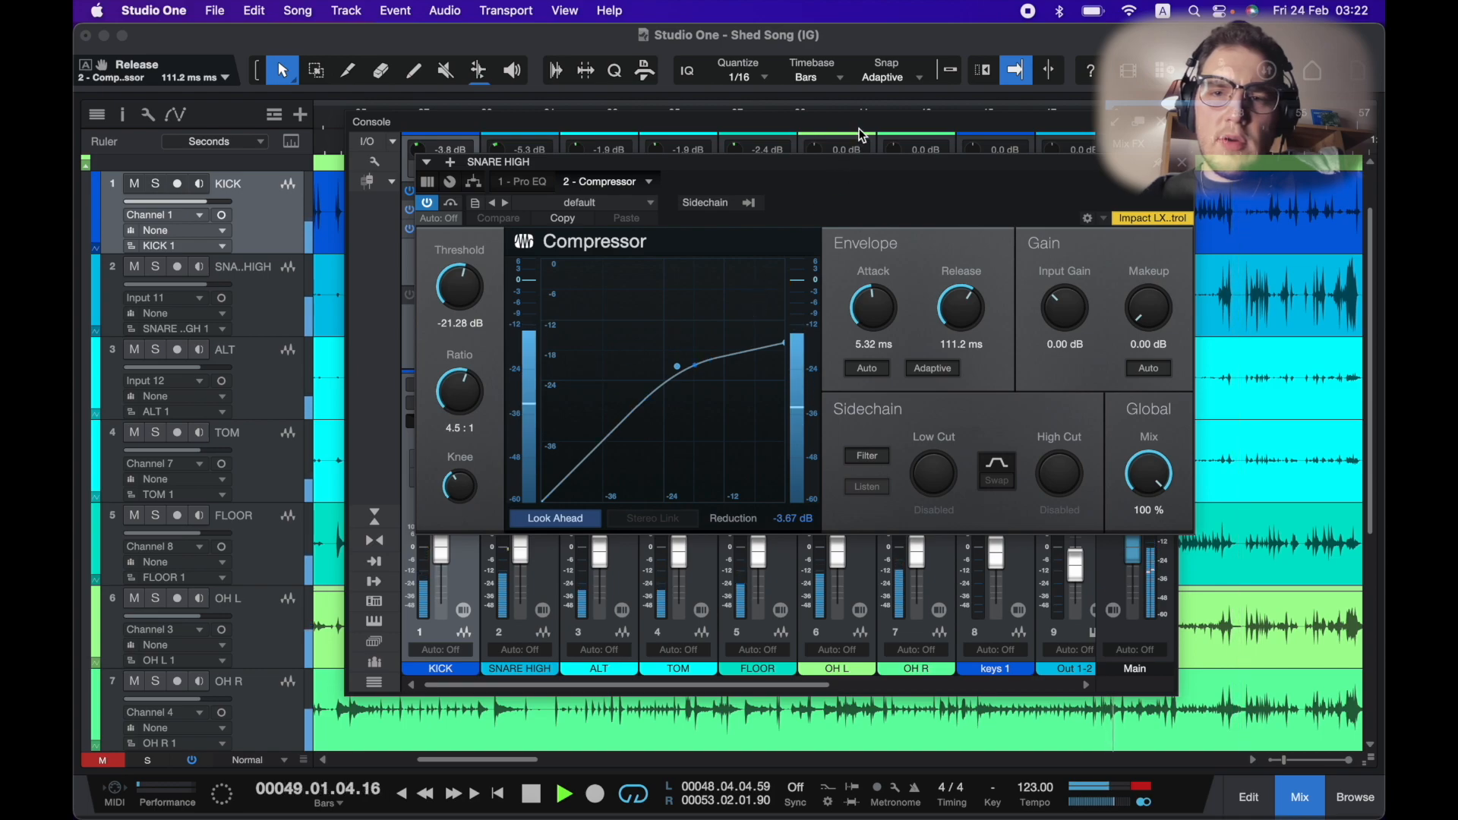
{"action": "left_click_drag", "start_coordinate": [874, 120], "coordinate": [876, 155]}
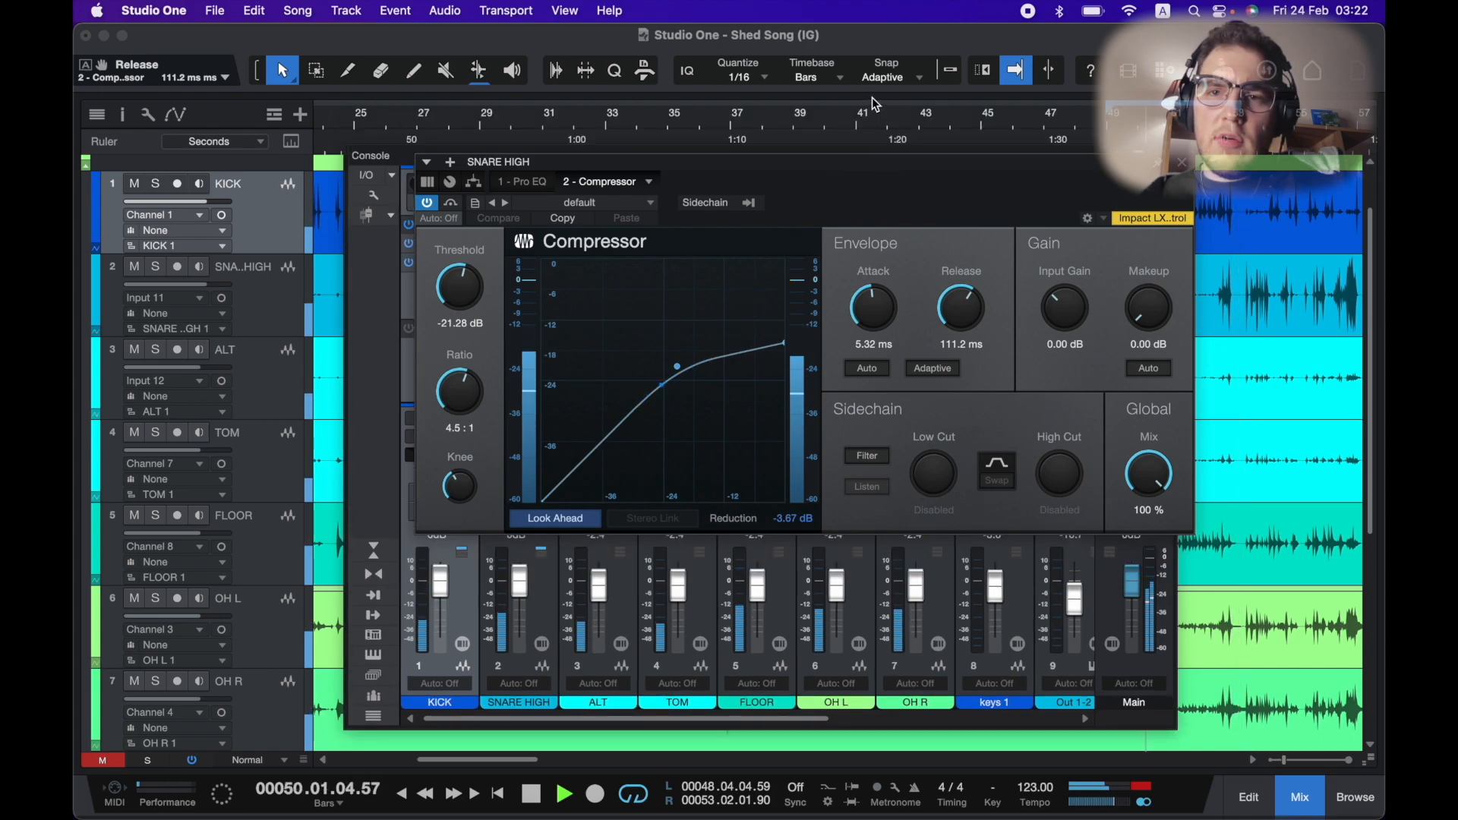
{"action": "left_click_drag", "start_coordinate": [653, 105], "coordinate": [929, 107]}
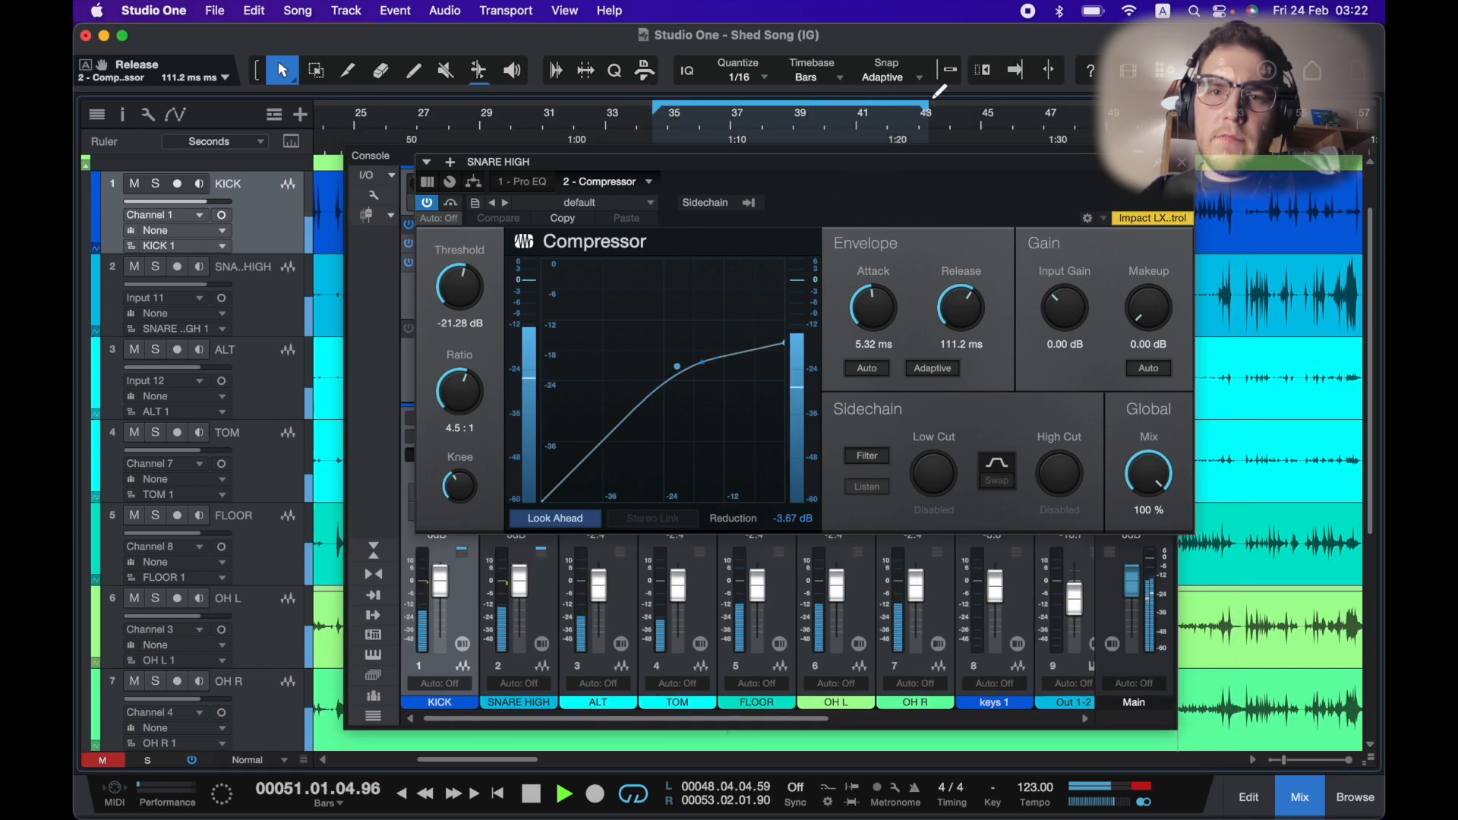
Set the snare compressor attack to 4.15 ms and threshold to -23.44 dB.
{"action": "left_click_drag", "start_coordinate": [740, 164], "coordinate": [741, 153]}
{"action": "left_click_drag", "start_coordinate": [886, 307], "coordinate": [886, 313]}
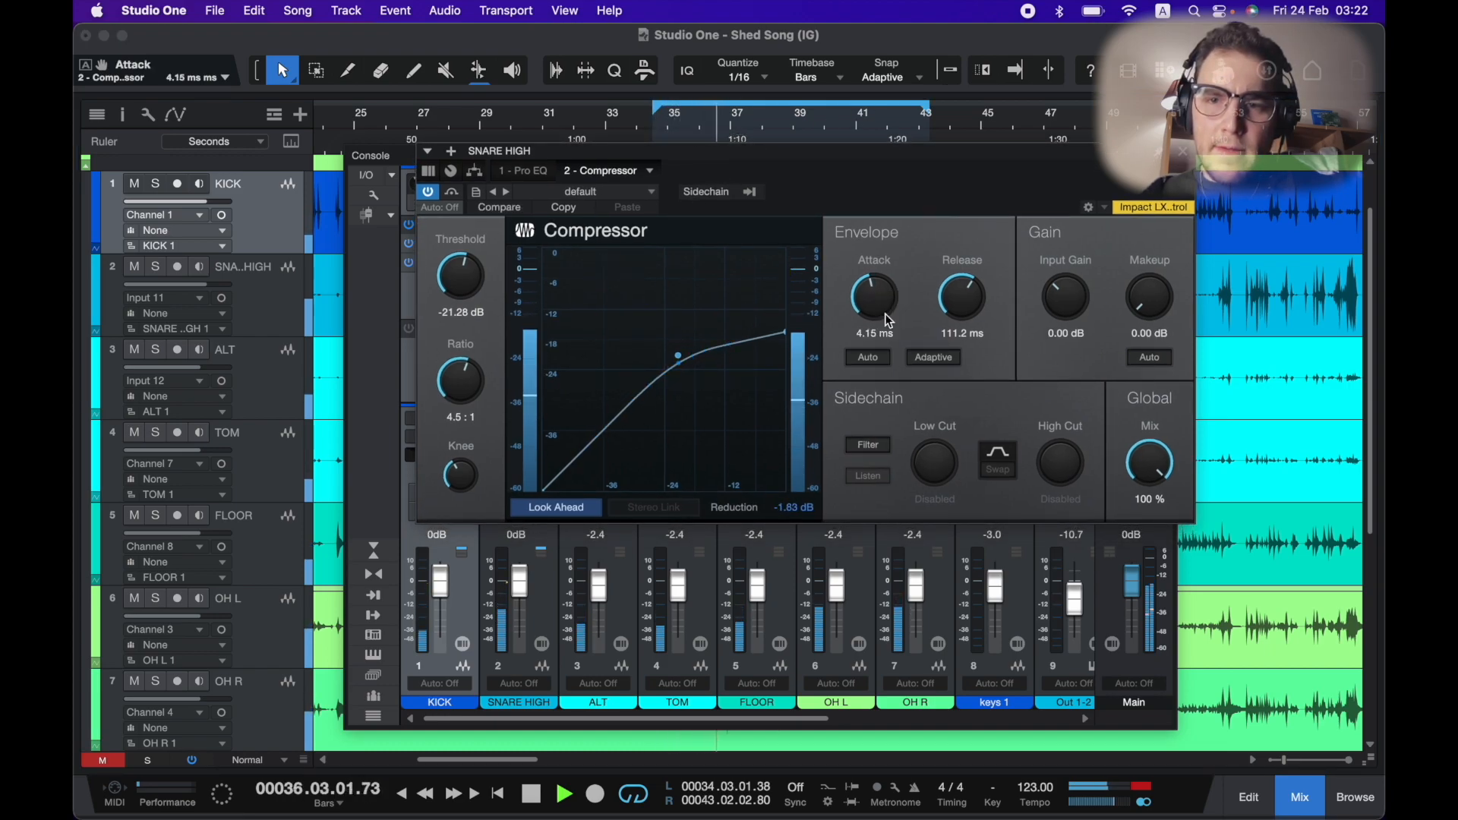
{"action": "left_click_drag", "start_coordinate": [464, 283], "coordinate": [467, 296]}
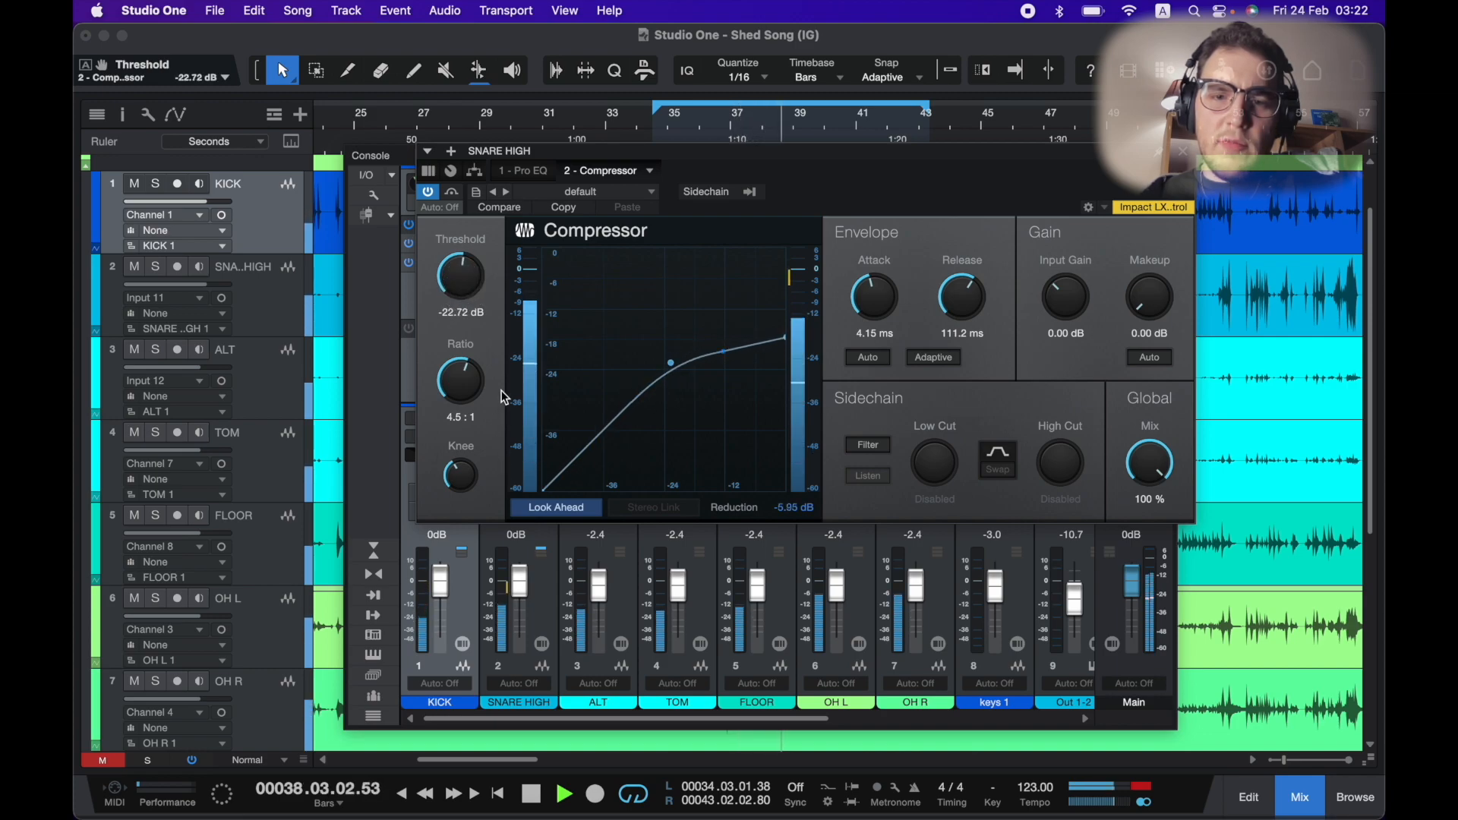
{"action": "left_click", "coordinate": [469, 377]}
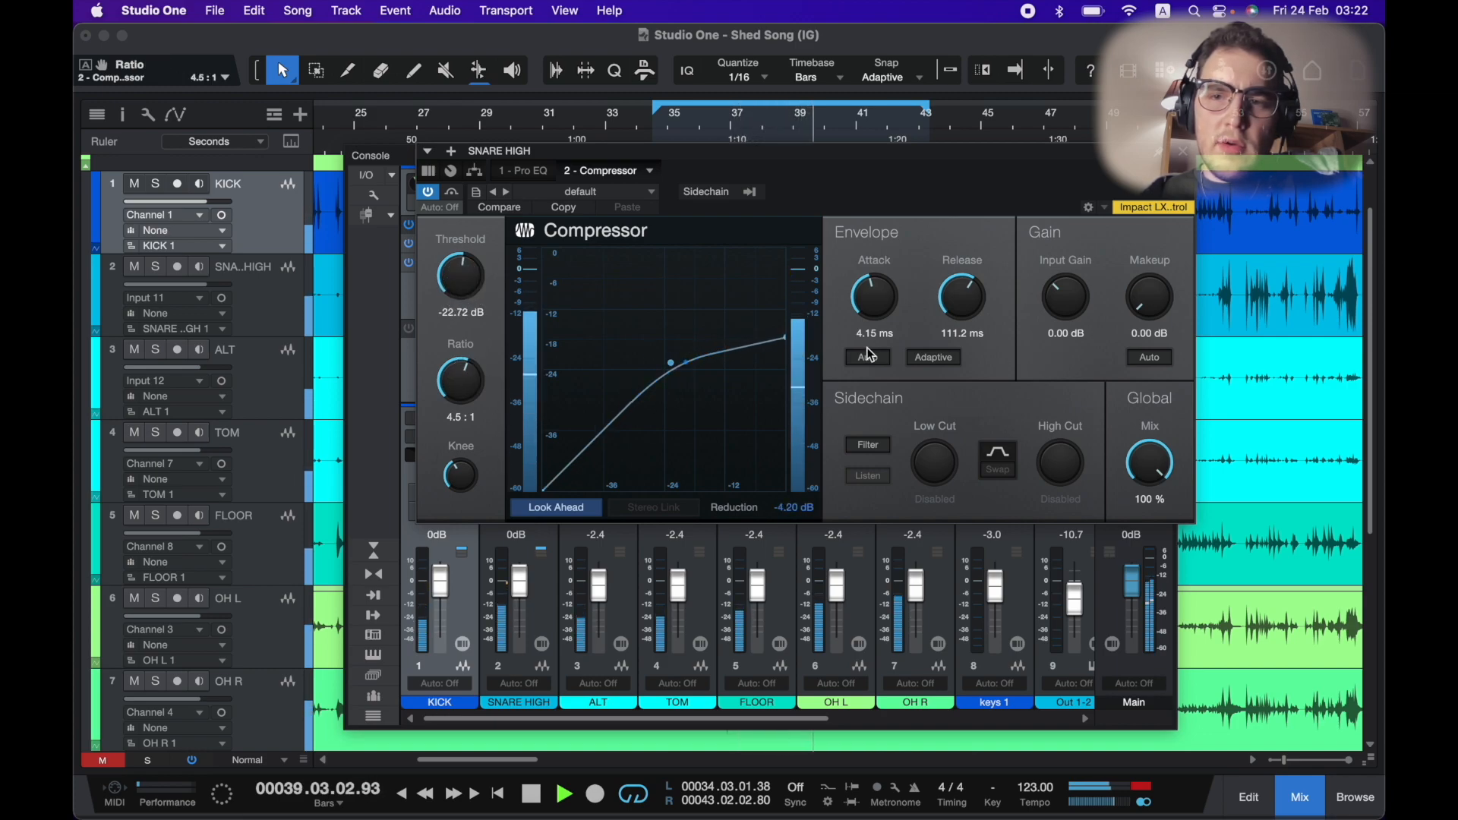
{"action": "mouse_move", "coordinate": [480, 283]}
{"action": "left_mouse_down"}
{"action": "mouse_move", "coordinate": [512, 274]}
{"action": "mouse_move", "coordinate": [471, 275]}
{"action": "left_mouse_up"}
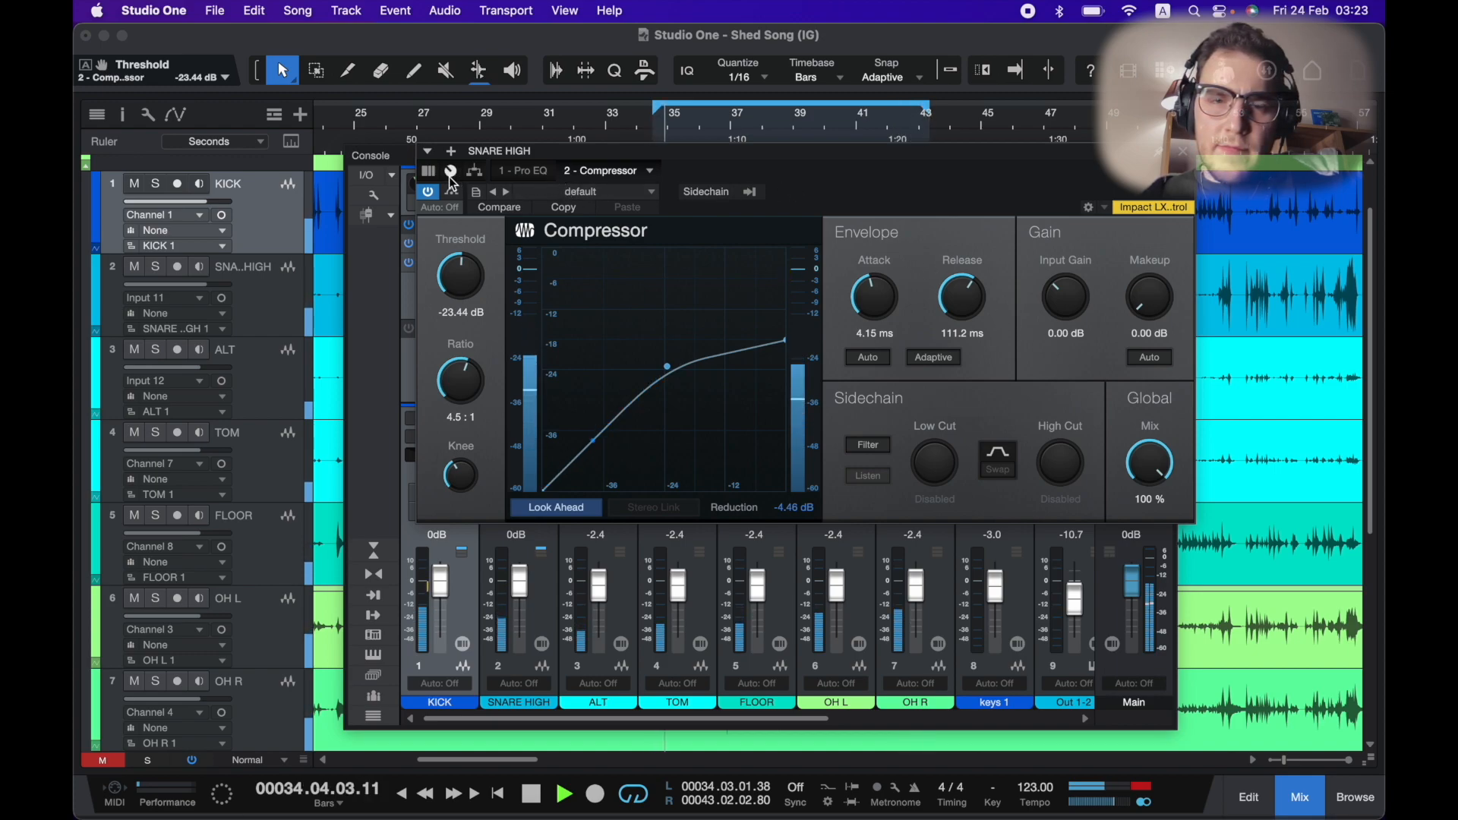
{"action": "left_click_drag", "start_coordinate": [522, 152], "coordinate": [636, 154]}
{"action": "key", "text": "space"}
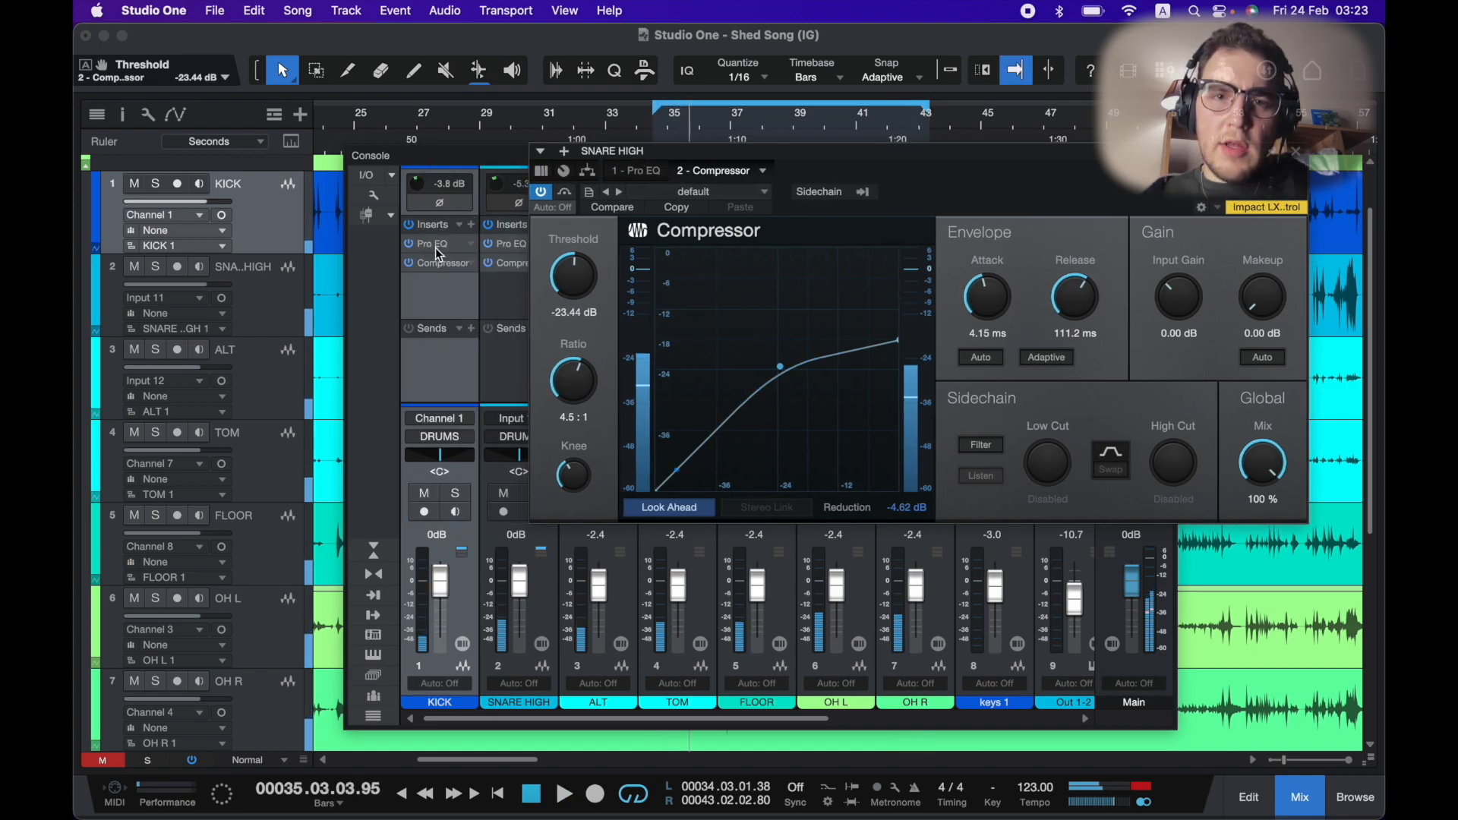
Enable the kick compressor's internal sidechain filter with a 93.1 Hz low cut and close it.
{"action": "left_click", "coordinate": [442, 266]}
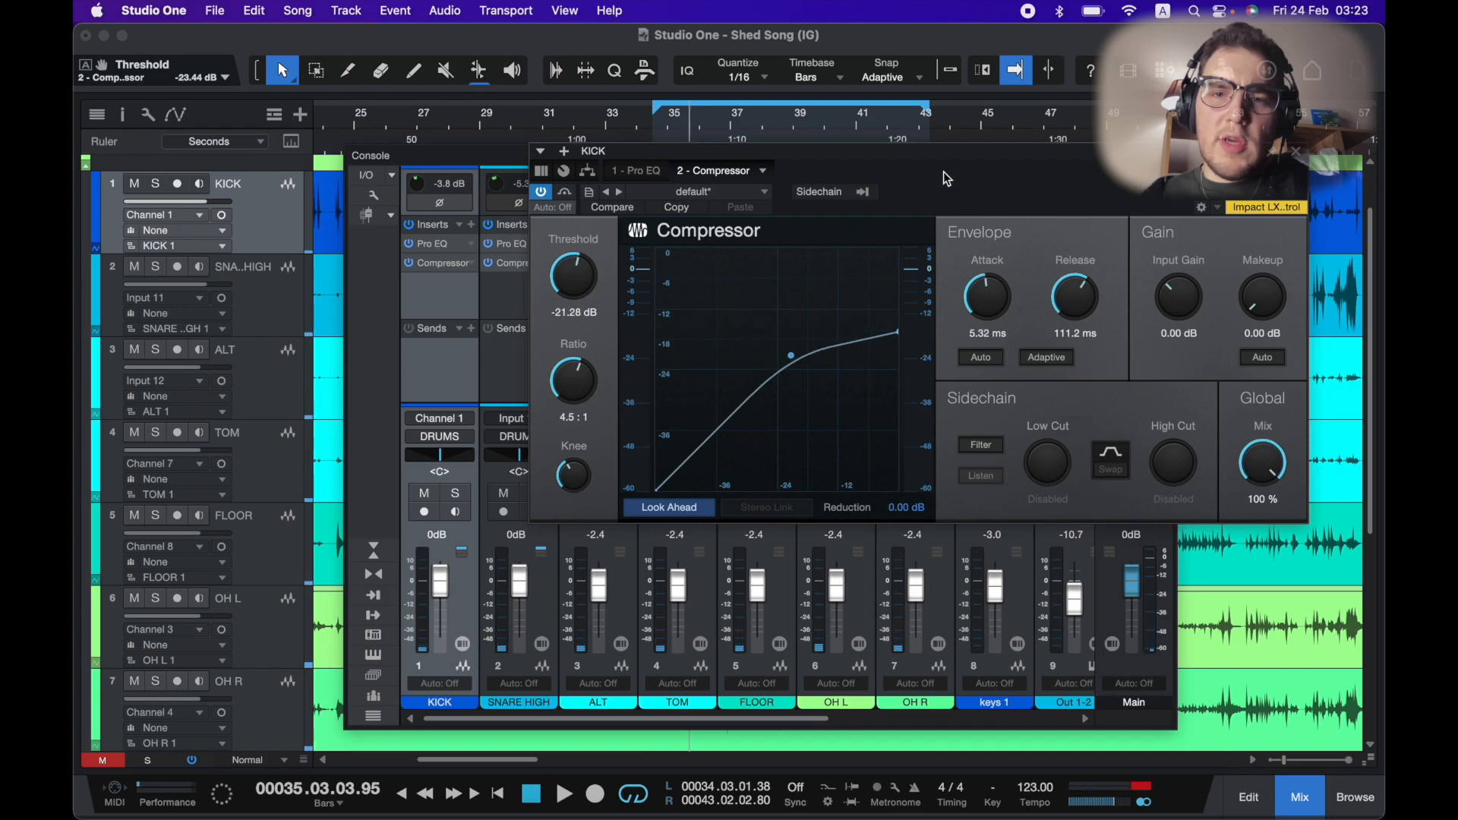
{"action": "left_click_drag", "start_coordinate": [951, 154], "coordinate": [860, 155]}
{"action": "left_click", "coordinate": [905, 447]}
{"action": "left_click_drag", "start_coordinate": [949, 462], "coordinate": [956, 439]}
{"action": "key", "text": "space"}
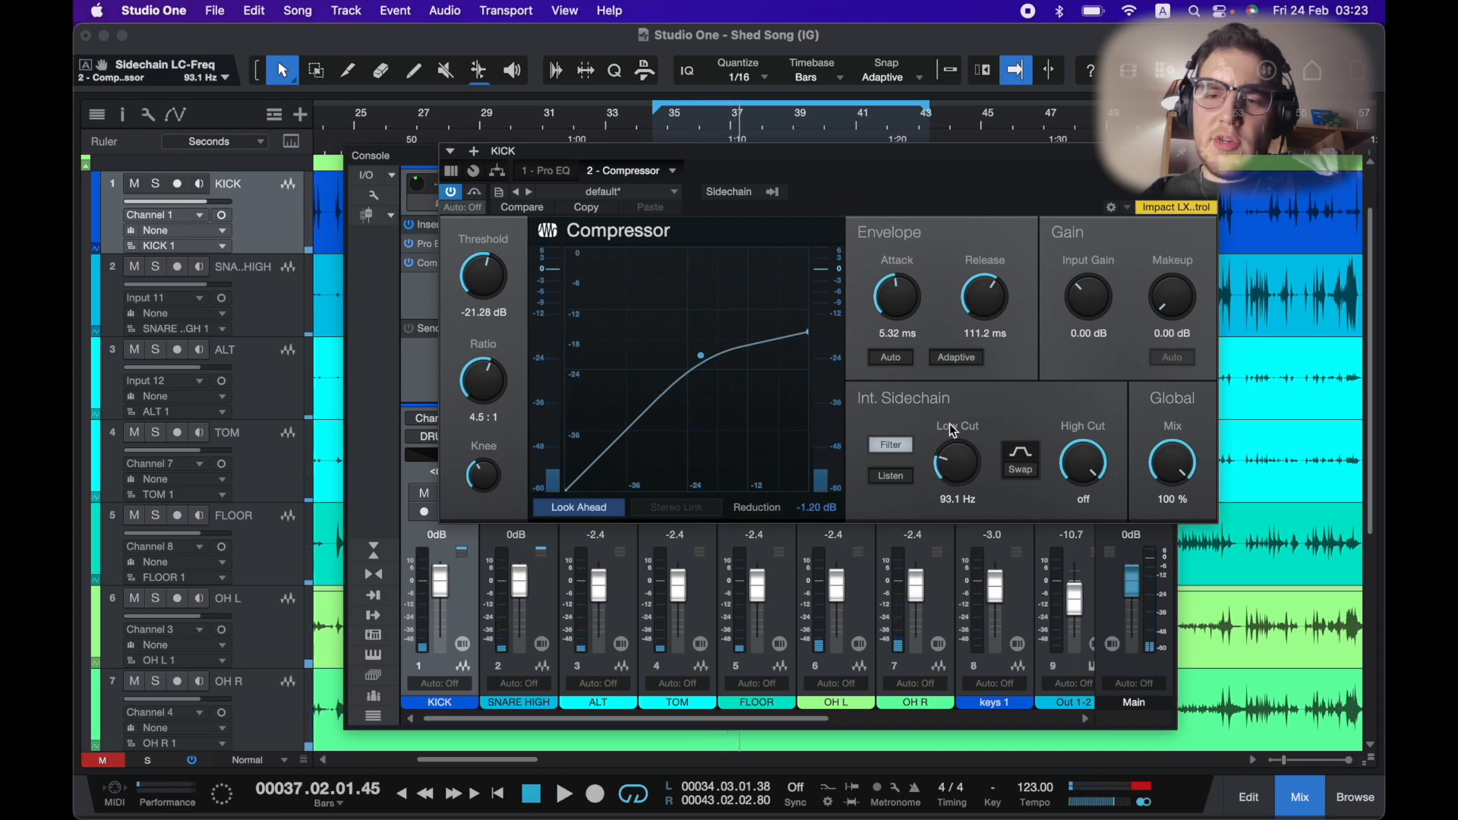
{"action": "key", "text": "space"}
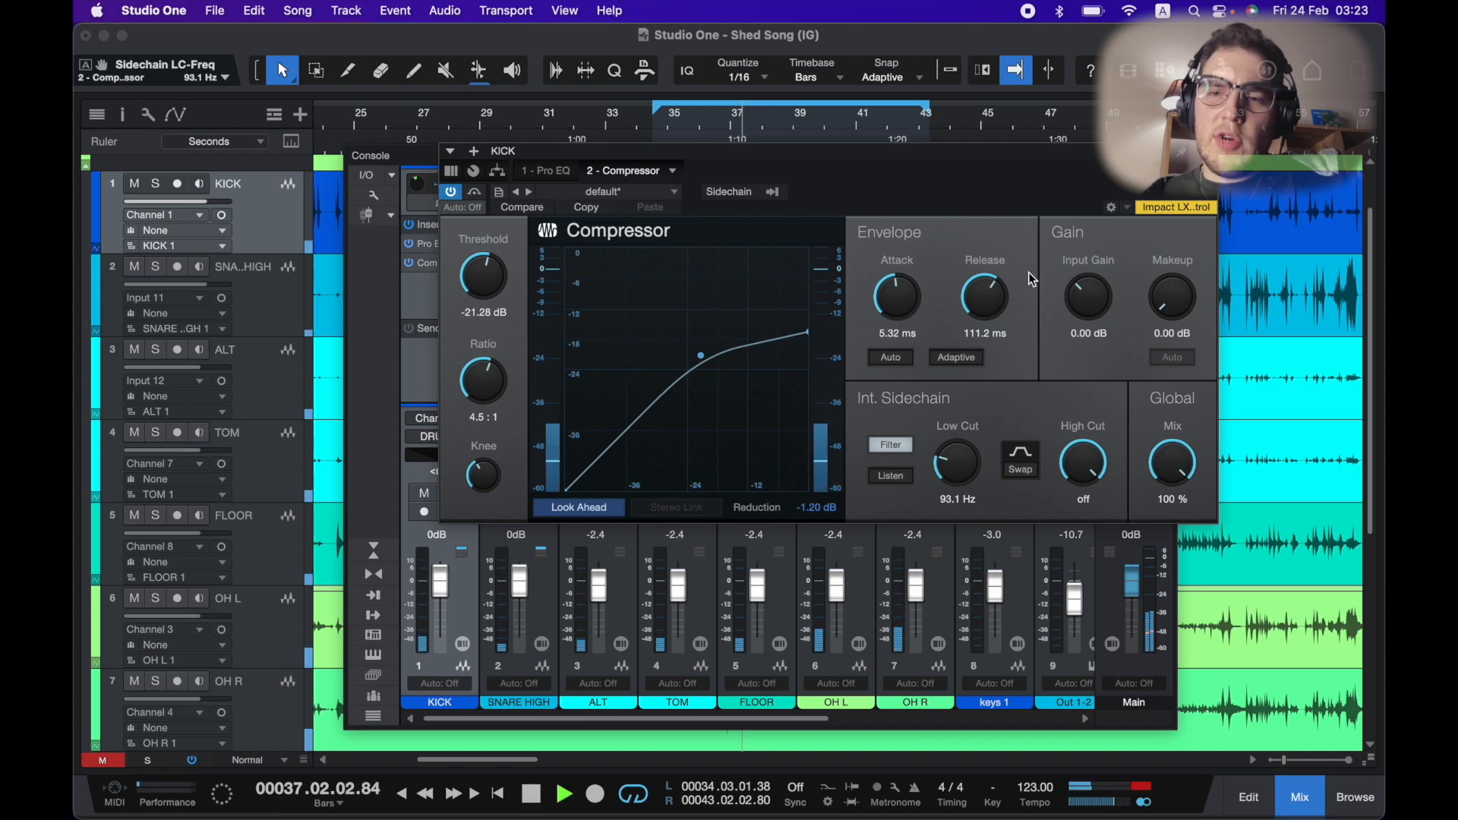
{"action": "left_click", "coordinate": [1207, 151]}
Insert a Compressor on the TOMs bus channel.
{"action": "scroll", "coordinate": [822, 300], "scroll_direction": "right", "scroll_amount": 5}
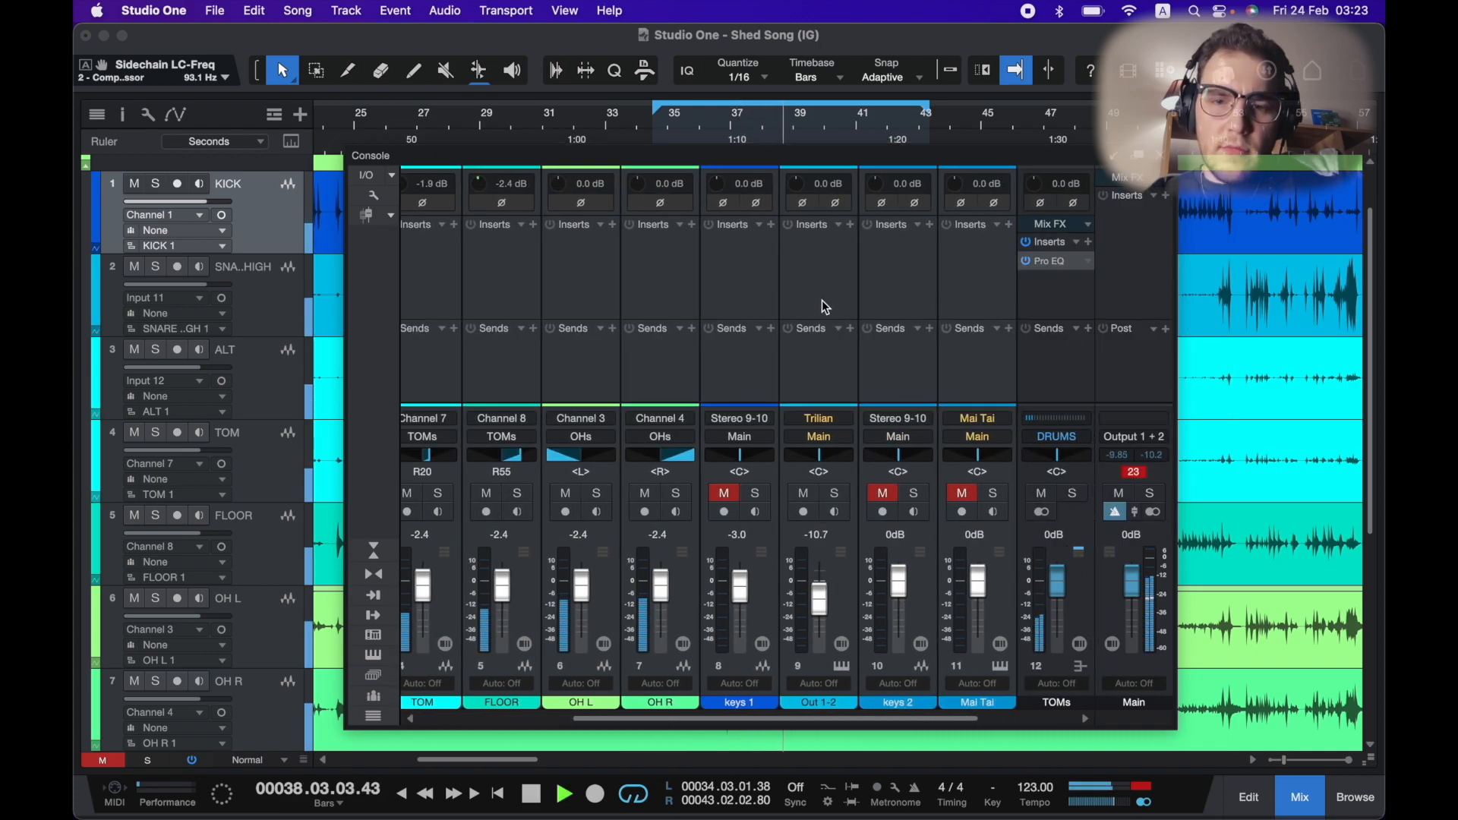
{"action": "key", "text": "space"}
{"action": "left_click", "coordinate": [927, 240]}
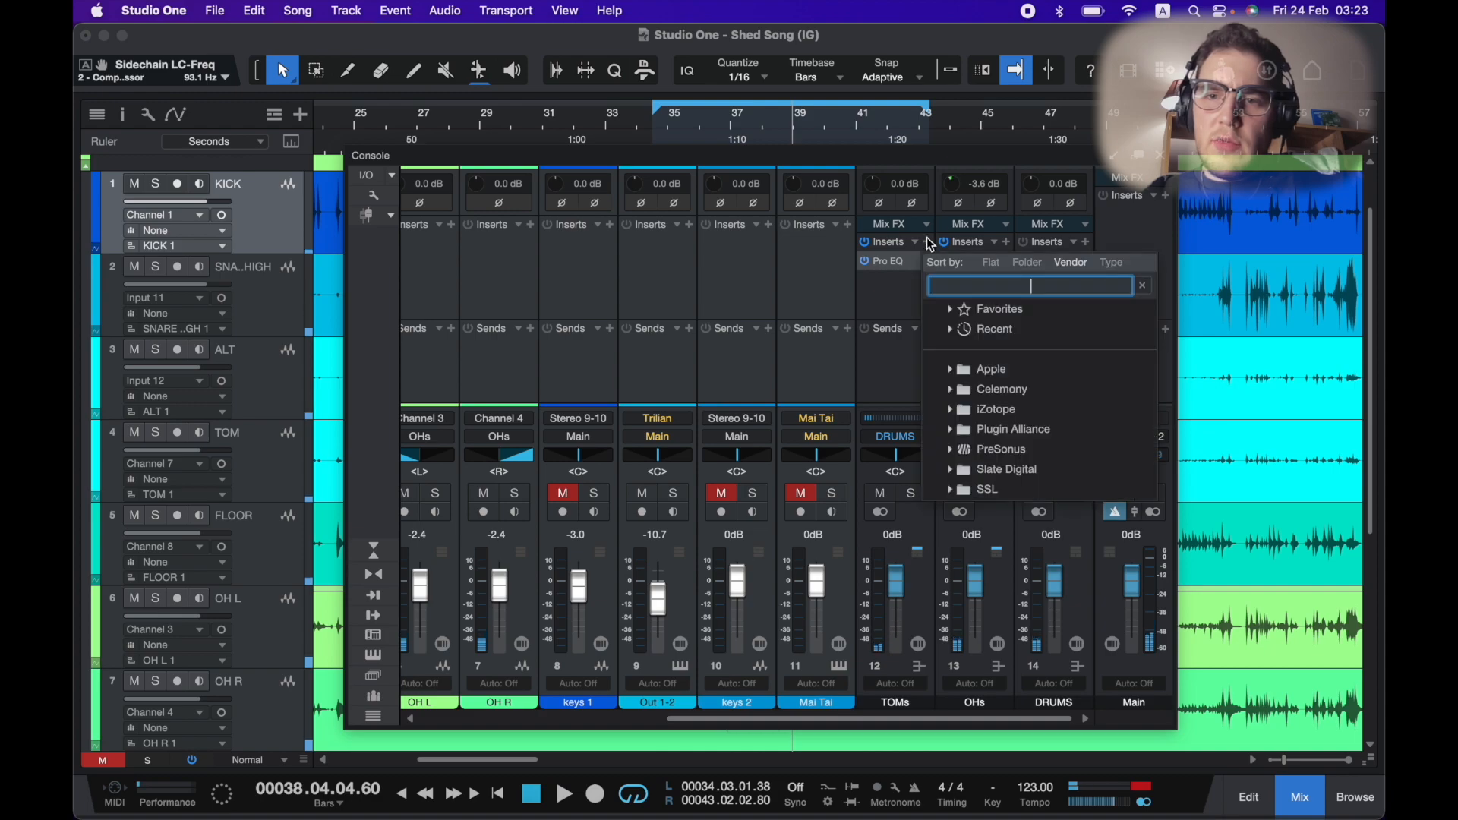
{"action": "type", "text": "compressor"}
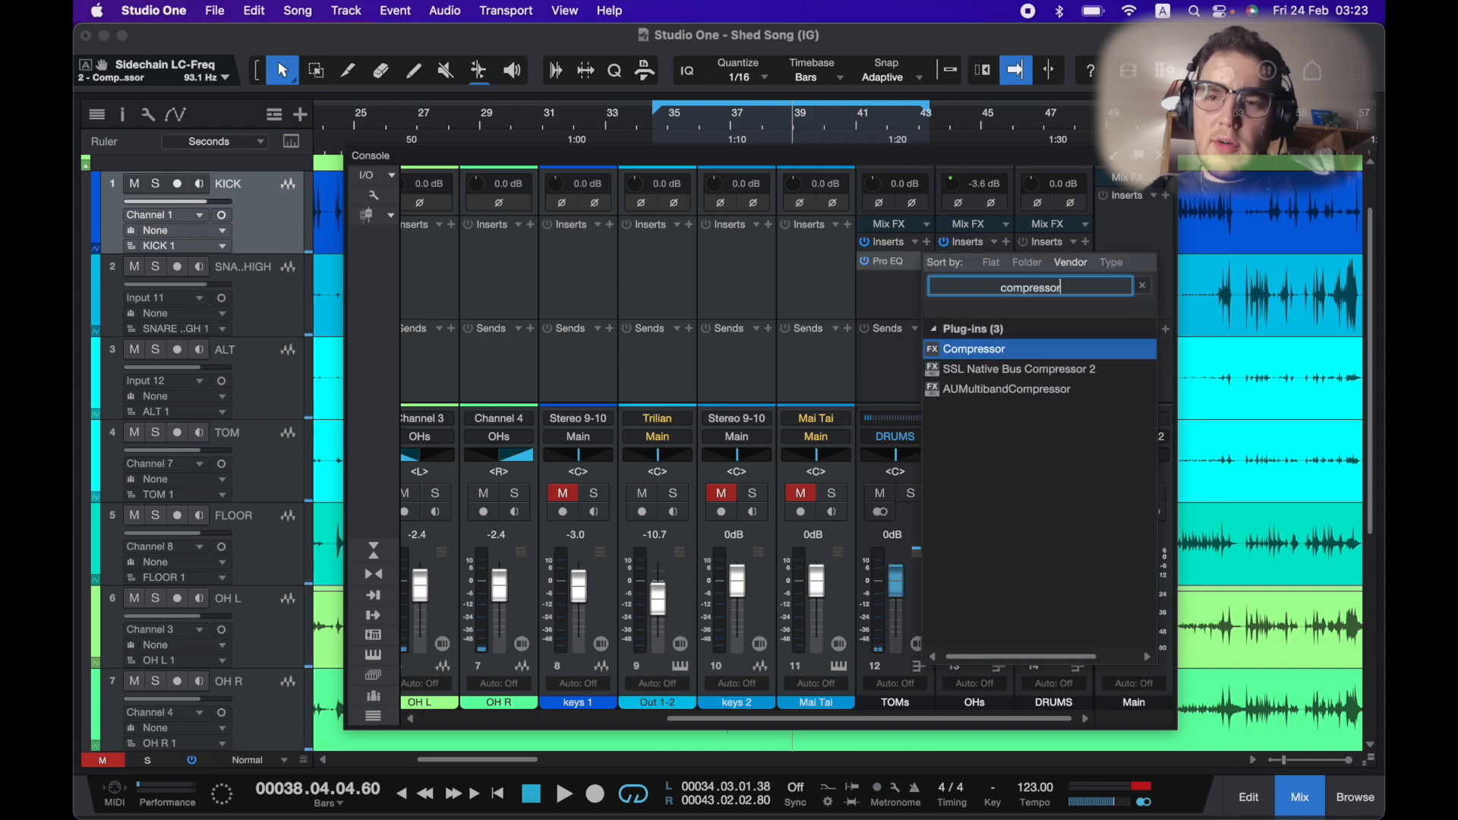
{"action": "key", "text": "Return"}
{"action": "key", "text": "space"}
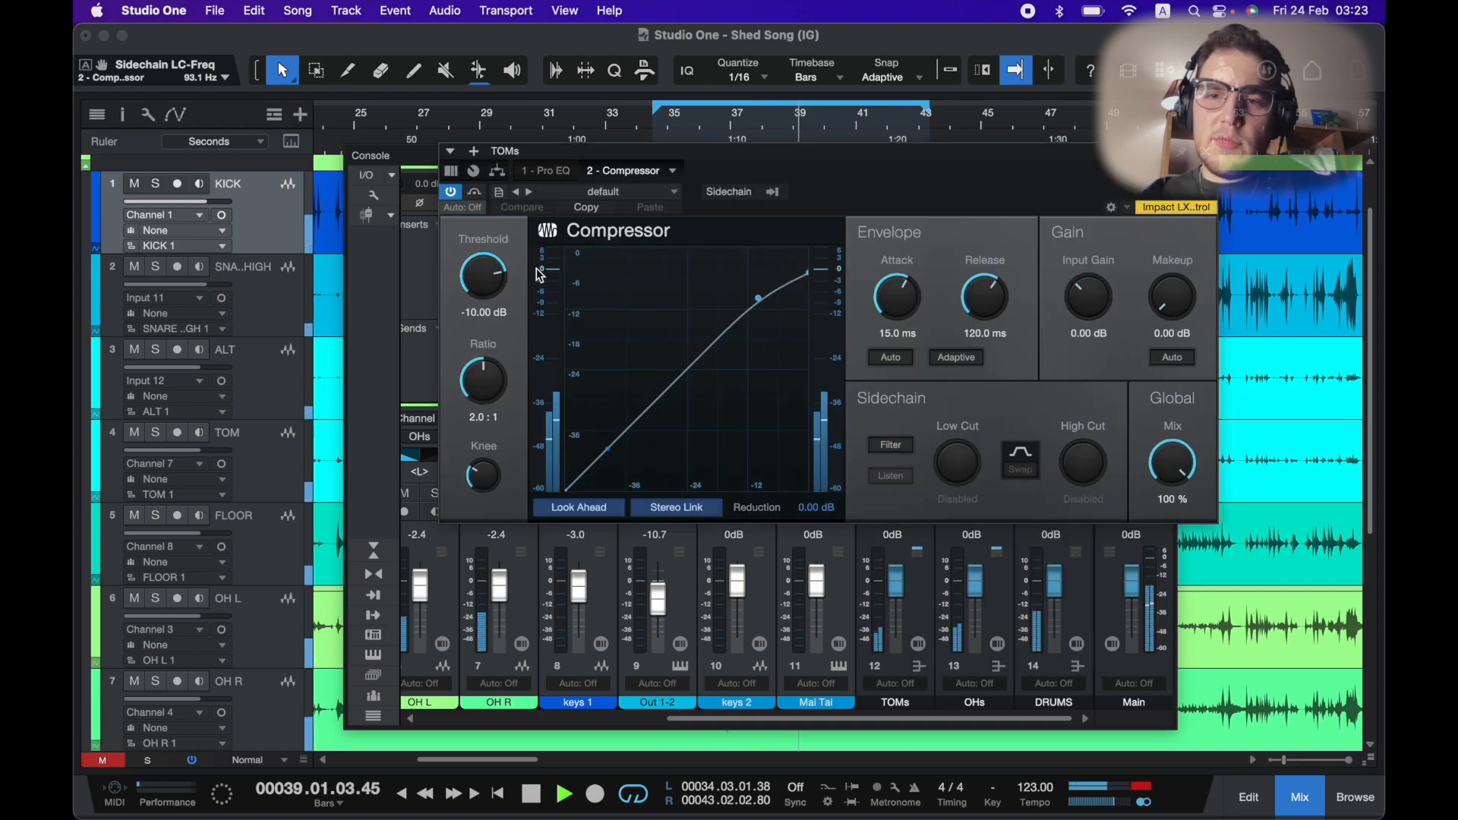
Set the TOMs compressor threshold to -20.56 dB, ratio 4.0:1, attack 9.12 ms and release 60.5 ms.
{"action": "left_click_drag", "start_coordinate": [489, 282], "coordinate": [490, 377]}
{"action": "left_click_drag", "start_coordinate": [484, 490], "coordinate": [484, 479]}
{"action": "left_click_drag", "start_coordinate": [919, 300], "coordinate": [992, 313]}
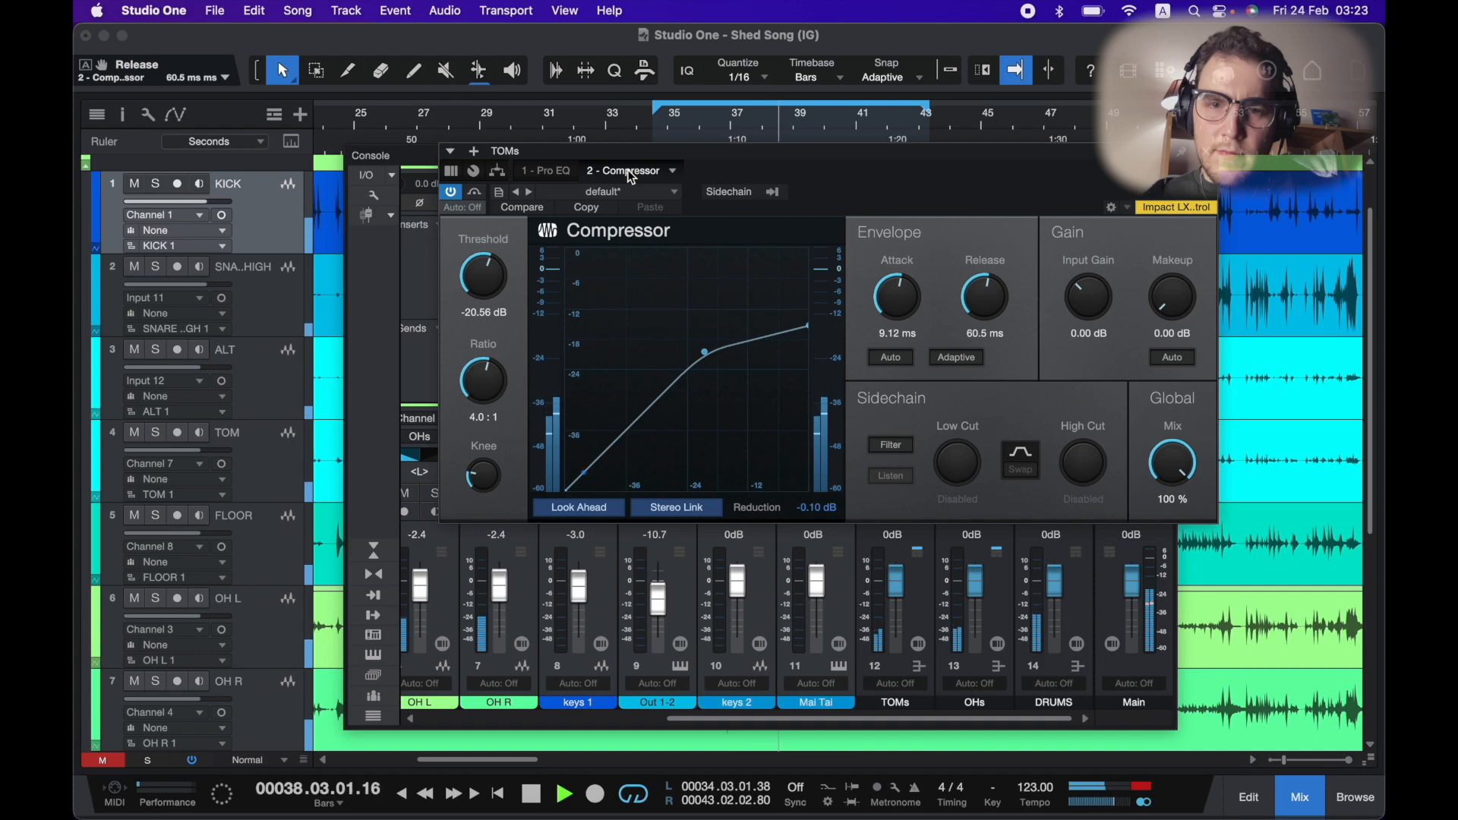
{"action": "left_click", "coordinate": [1208, 155]}
Copy the TOMs compressor to the OHs bus and set threshold -17.92 dB, ratio 3.1:1, attack 11.2 ms, release 88.5 ms.
{"action": "key", "text": "space"}
{"action": "left_click_drag", "start_coordinate": [910, 287], "coordinate": [963, 292]}
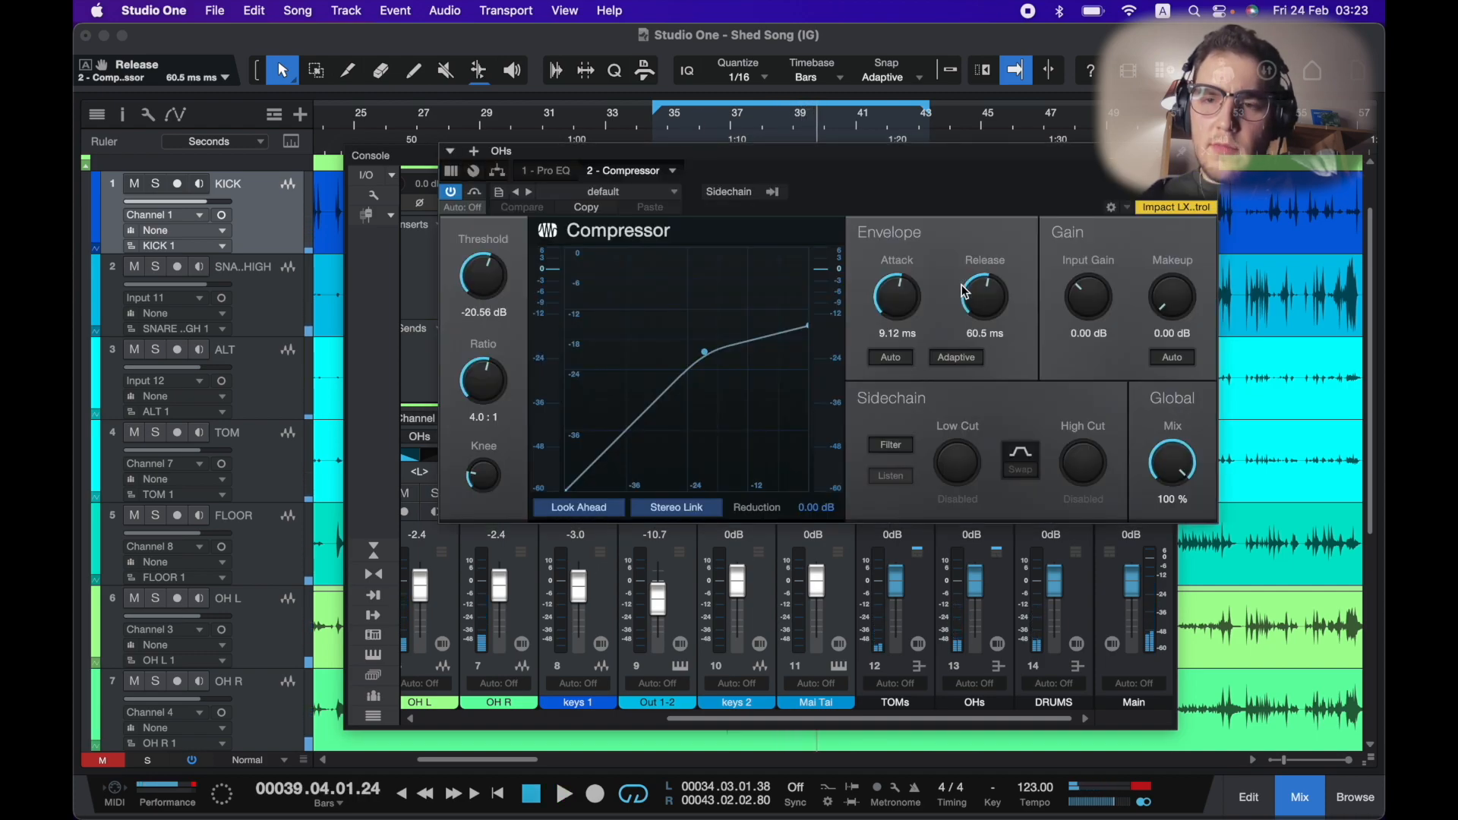
{"action": "left_click_drag", "start_coordinate": [482, 278], "coordinate": [483, 275]}
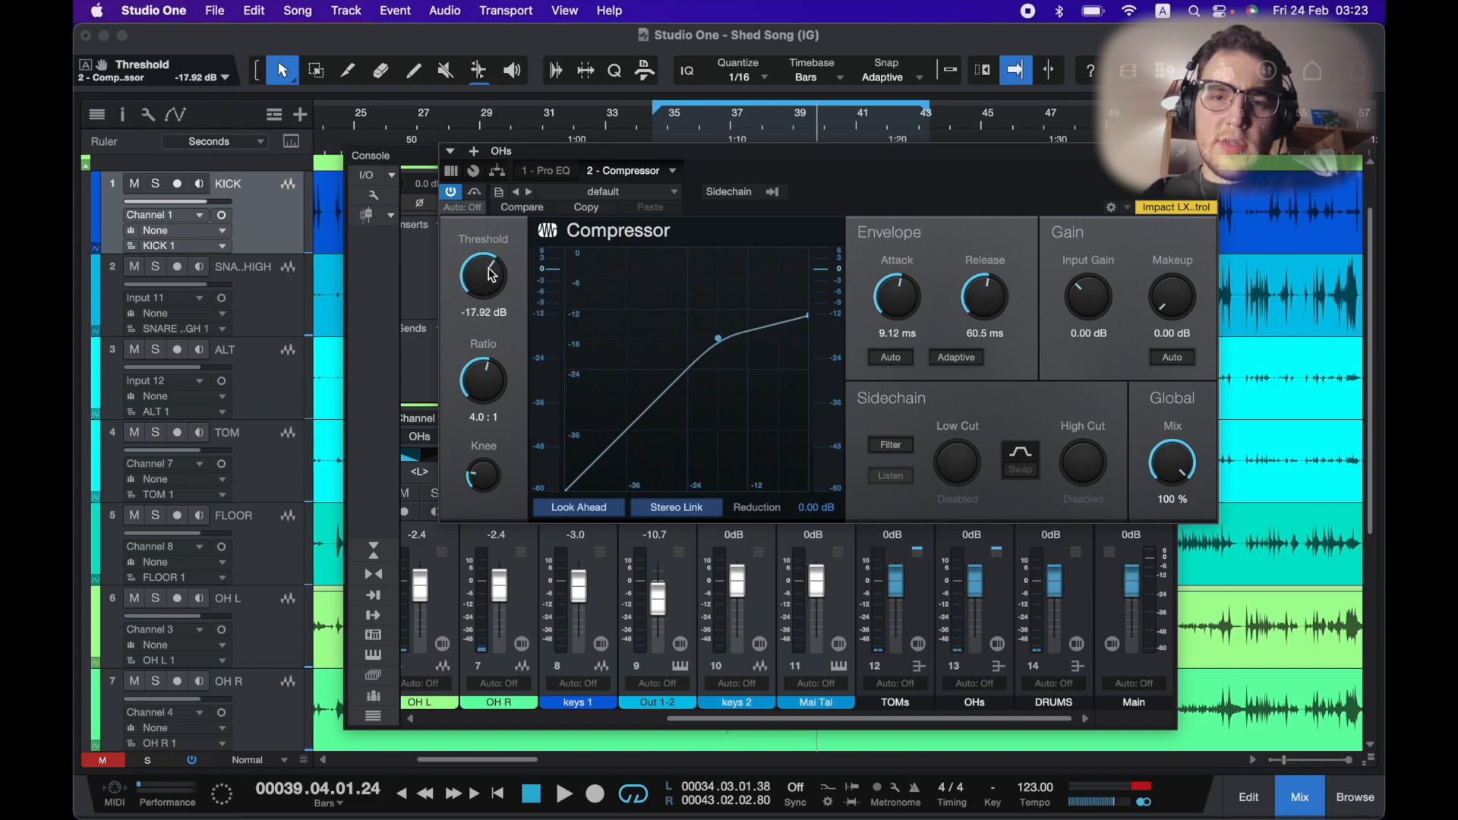
{"action": "key", "text": "space"}
{"action": "left_click_drag", "start_coordinate": [486, 380], "coordinate": [487, 388]}
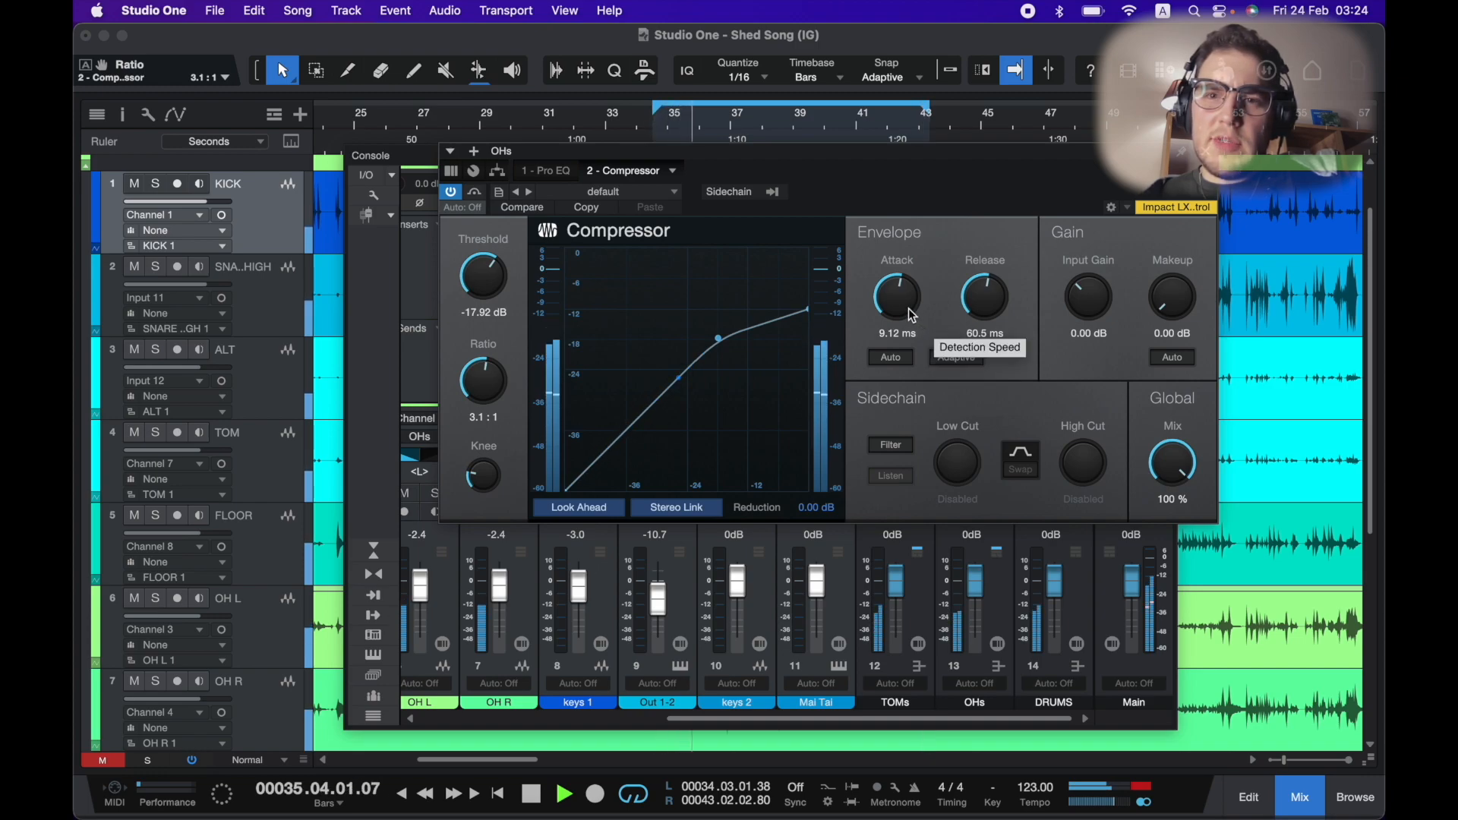
{"action": "left_click_drag", "start_coordinate": [909, 309], "coordinate": [977, 282]}
{"action": "key", "text": "space"}
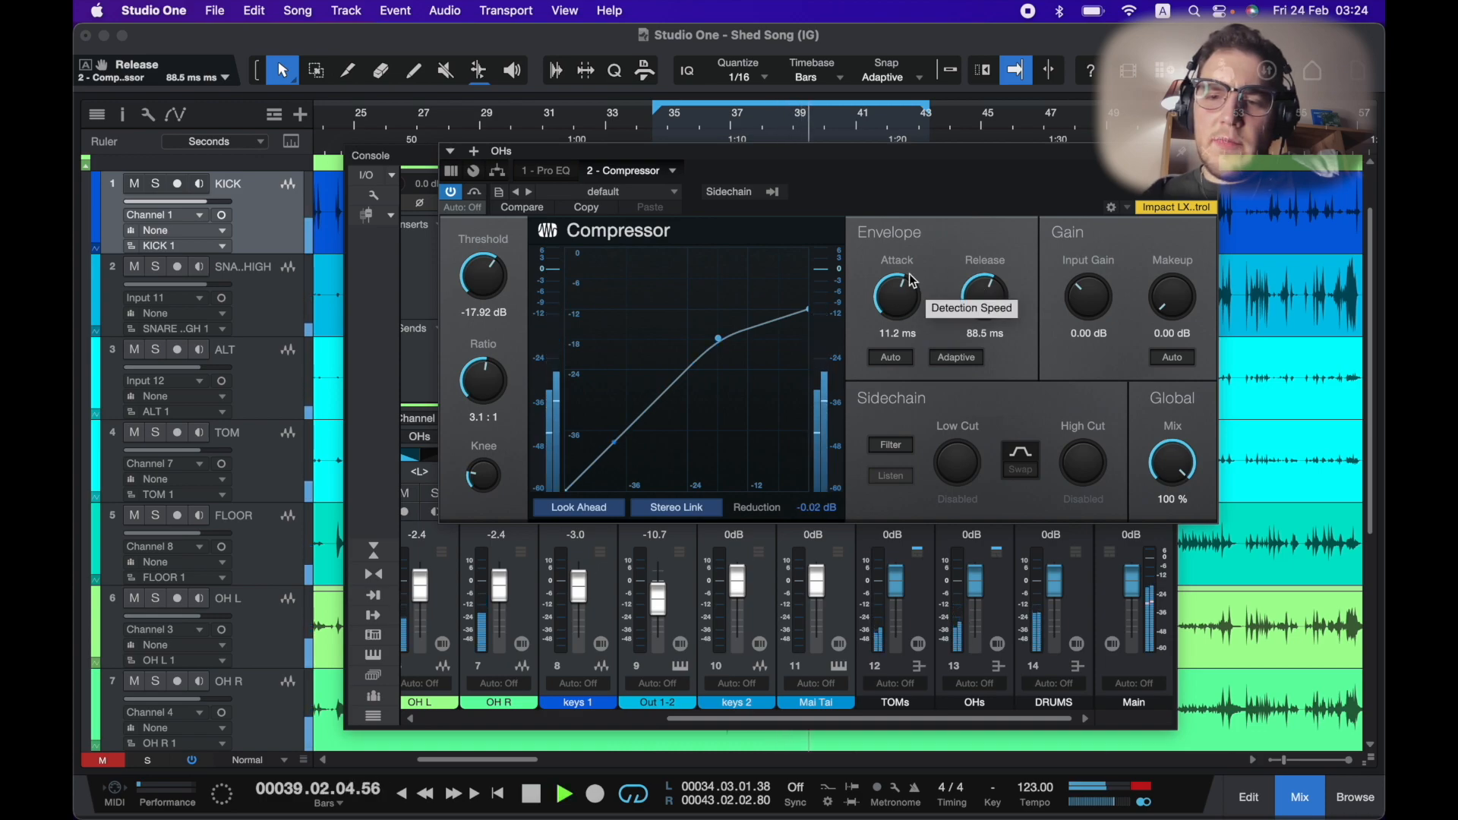
Close the OHs compressor and insert Neutron 3 Elements on the DRUMS bus channel.
{"action": "key", "text": "space"}
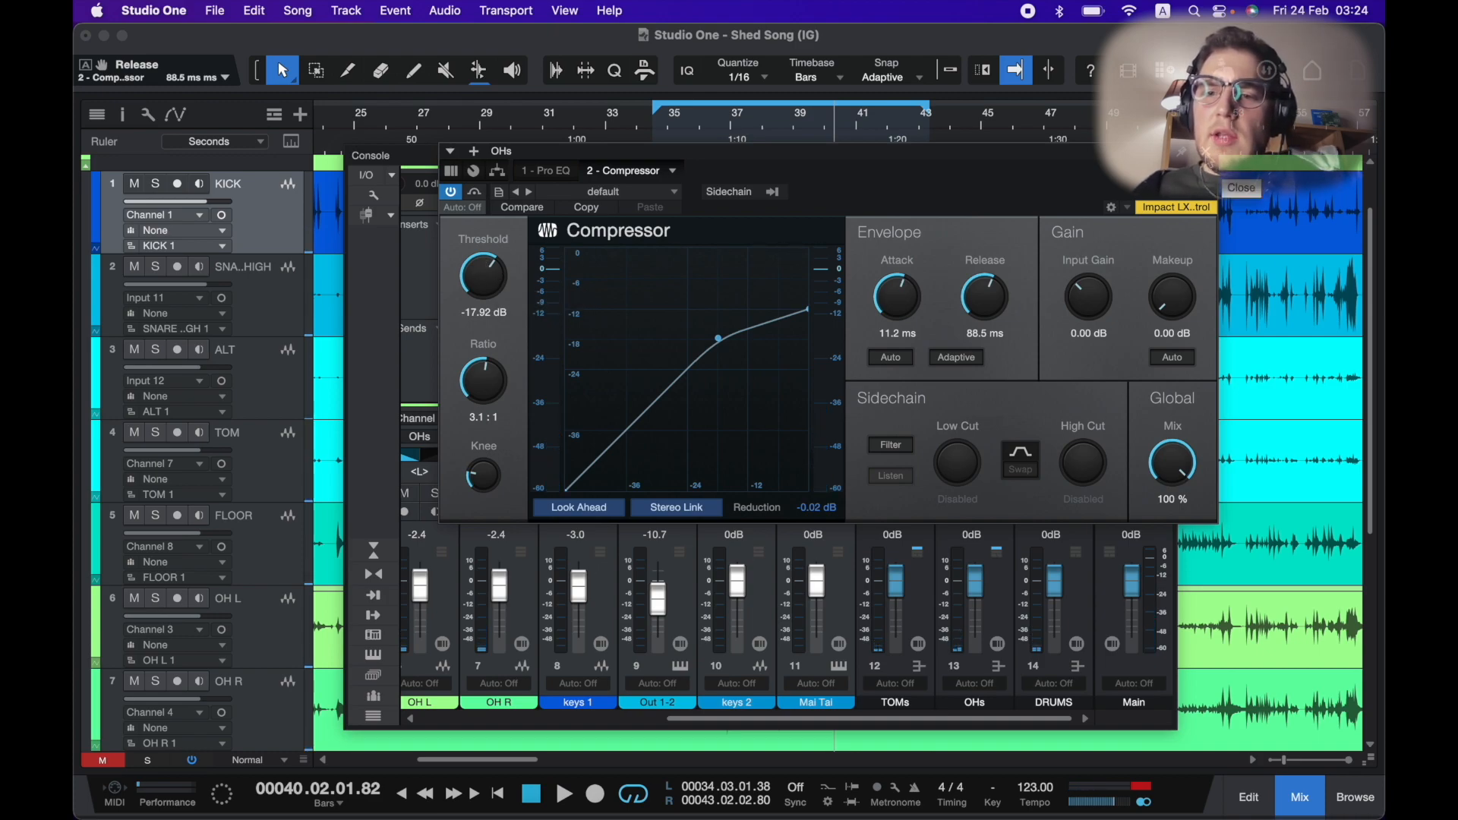
{"action": "left_click", "coordinate": [1215, 171]}
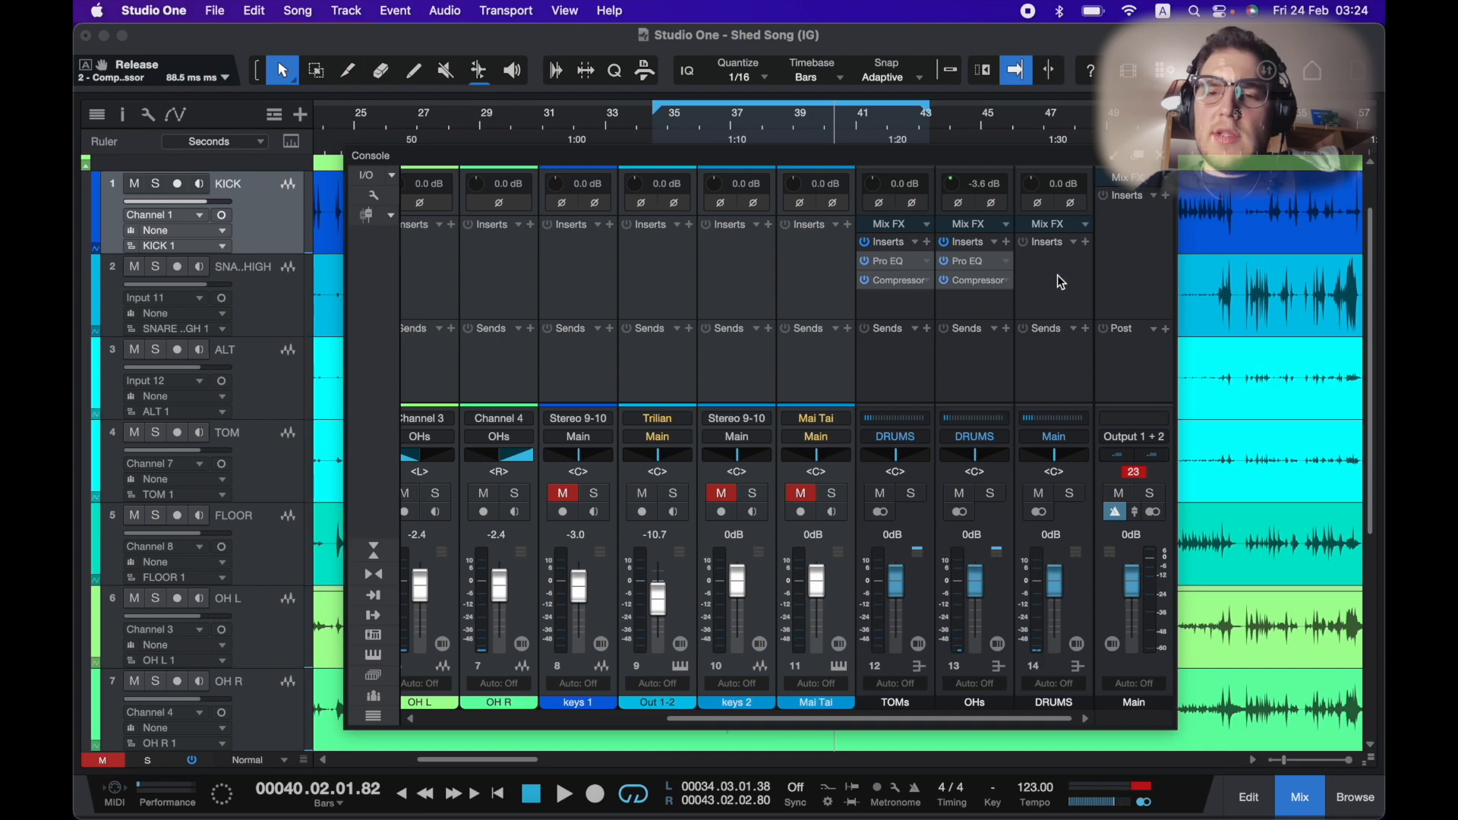
{"action": "left_click", "coordinate": [1088, 241]}
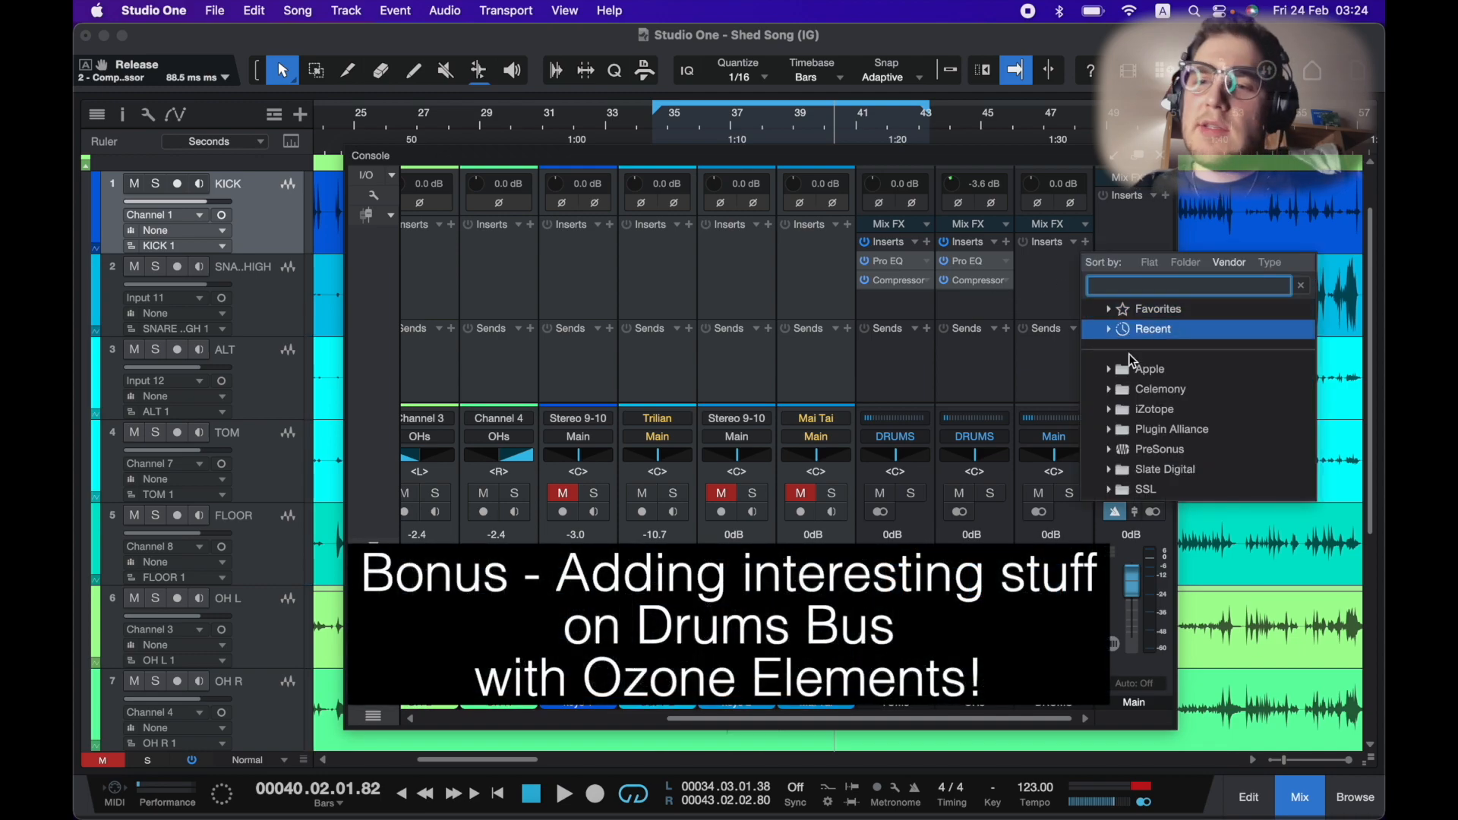
{"action": "left_click", "coordinate": [1140, 401]}
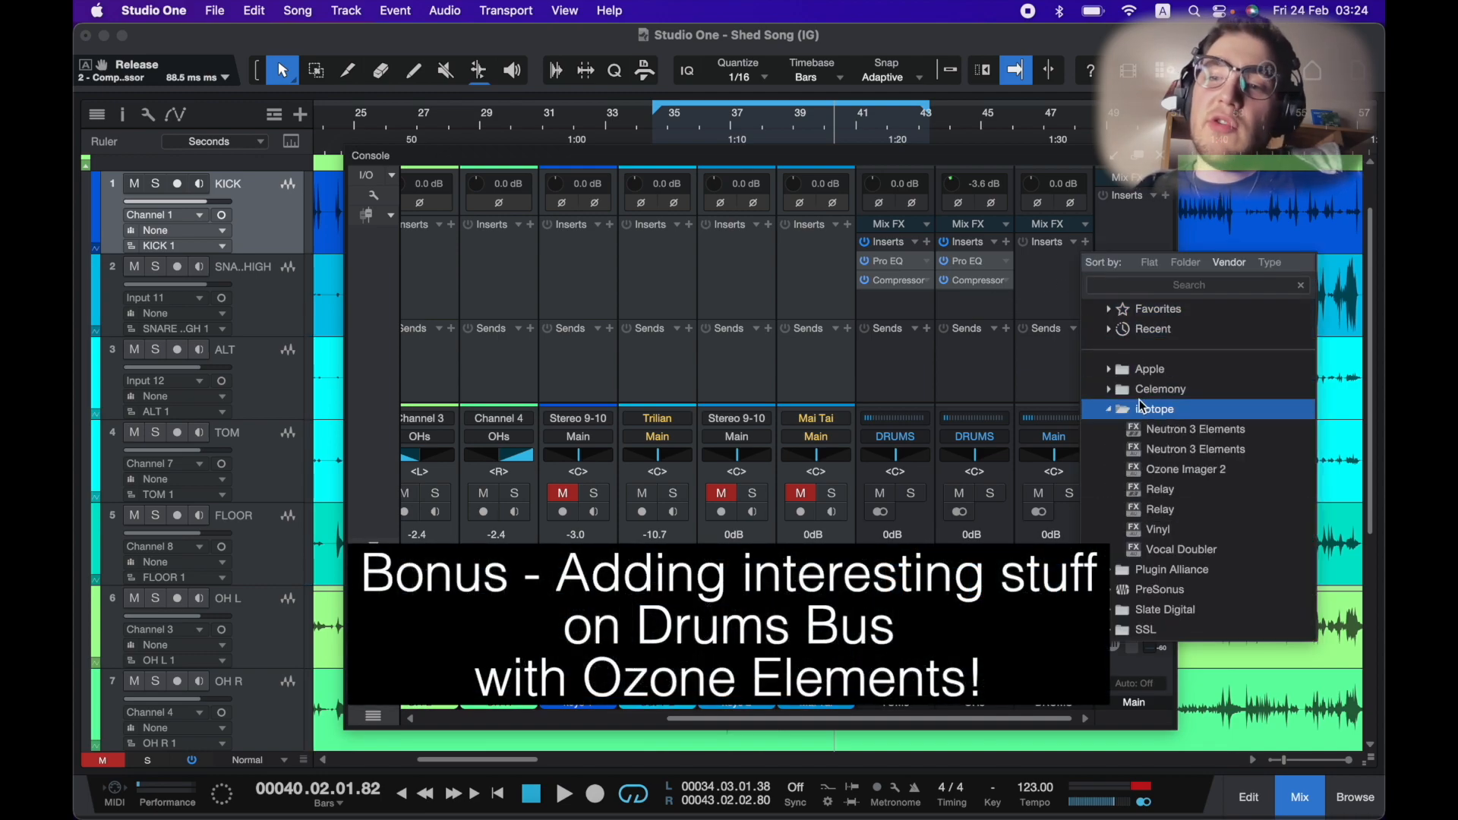
{"action": "left_click", "coordinate": [1177, 443]}
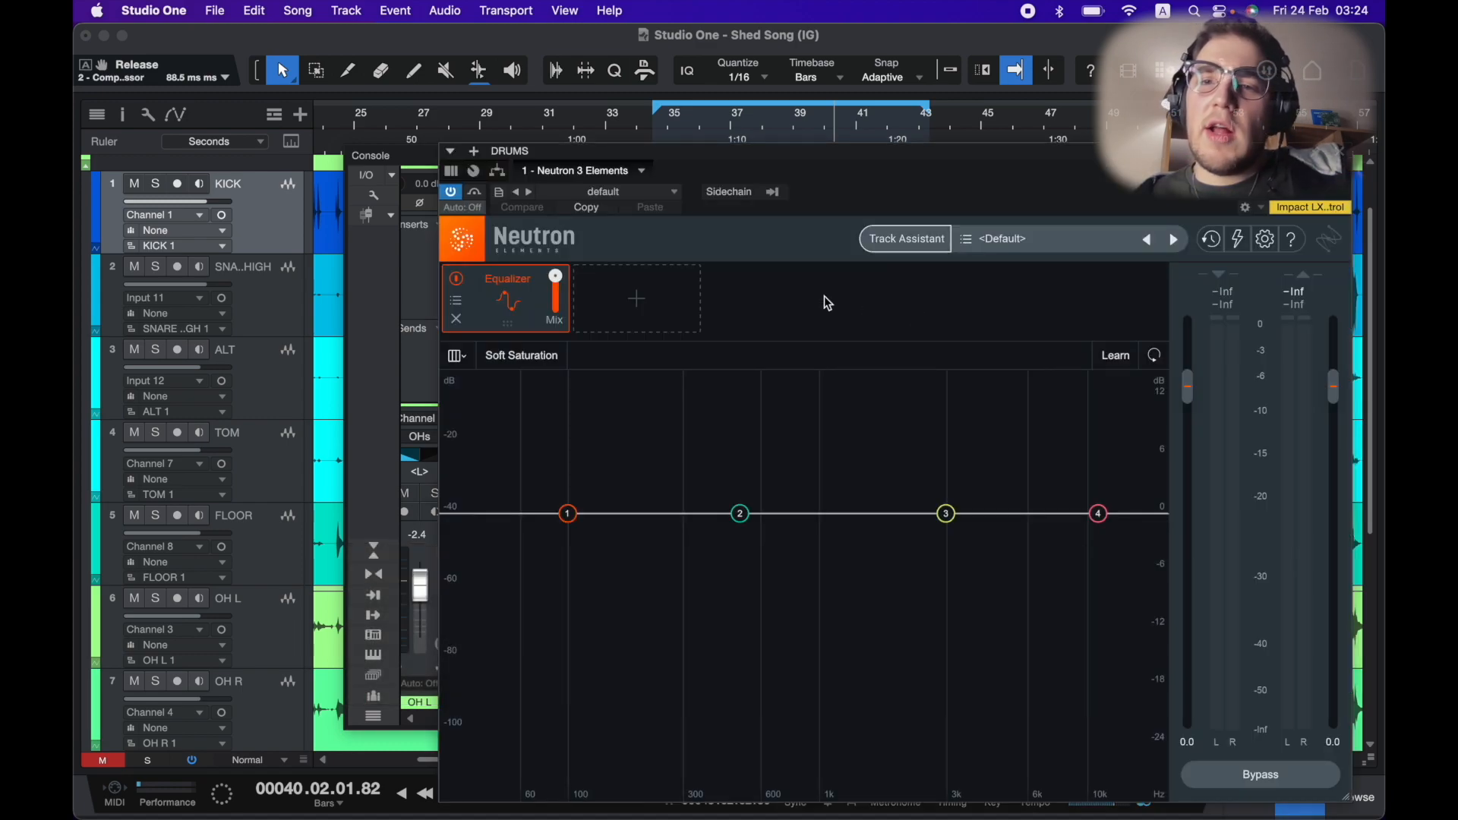
In Neutron's Equalizer, boost the low shelf to about 160 Hz, 0.9 dB and the high shelf to about 5634 Hz, 1.6 dB.
{"action": "left_click_drag", "start_coordinate": [853, 163], "coordinate": [755, 93]}
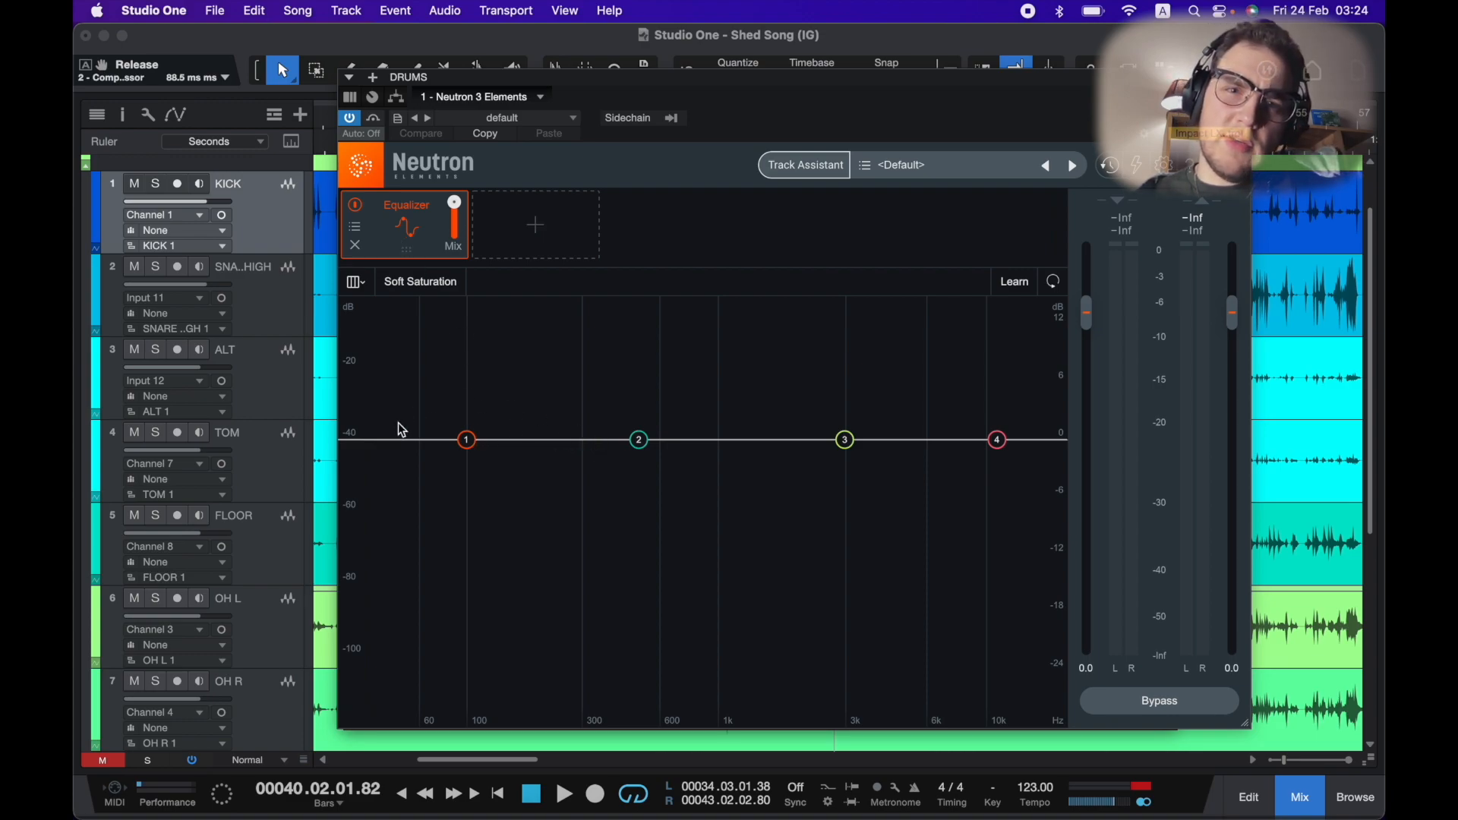
{"action": "key", "text": "space"}
{"action": "mouse_move", "coordinate": [467, 440]}
{"action": "left_click_drag", "start_coordinate": [469, 442], "coordinate": [516, 433]}
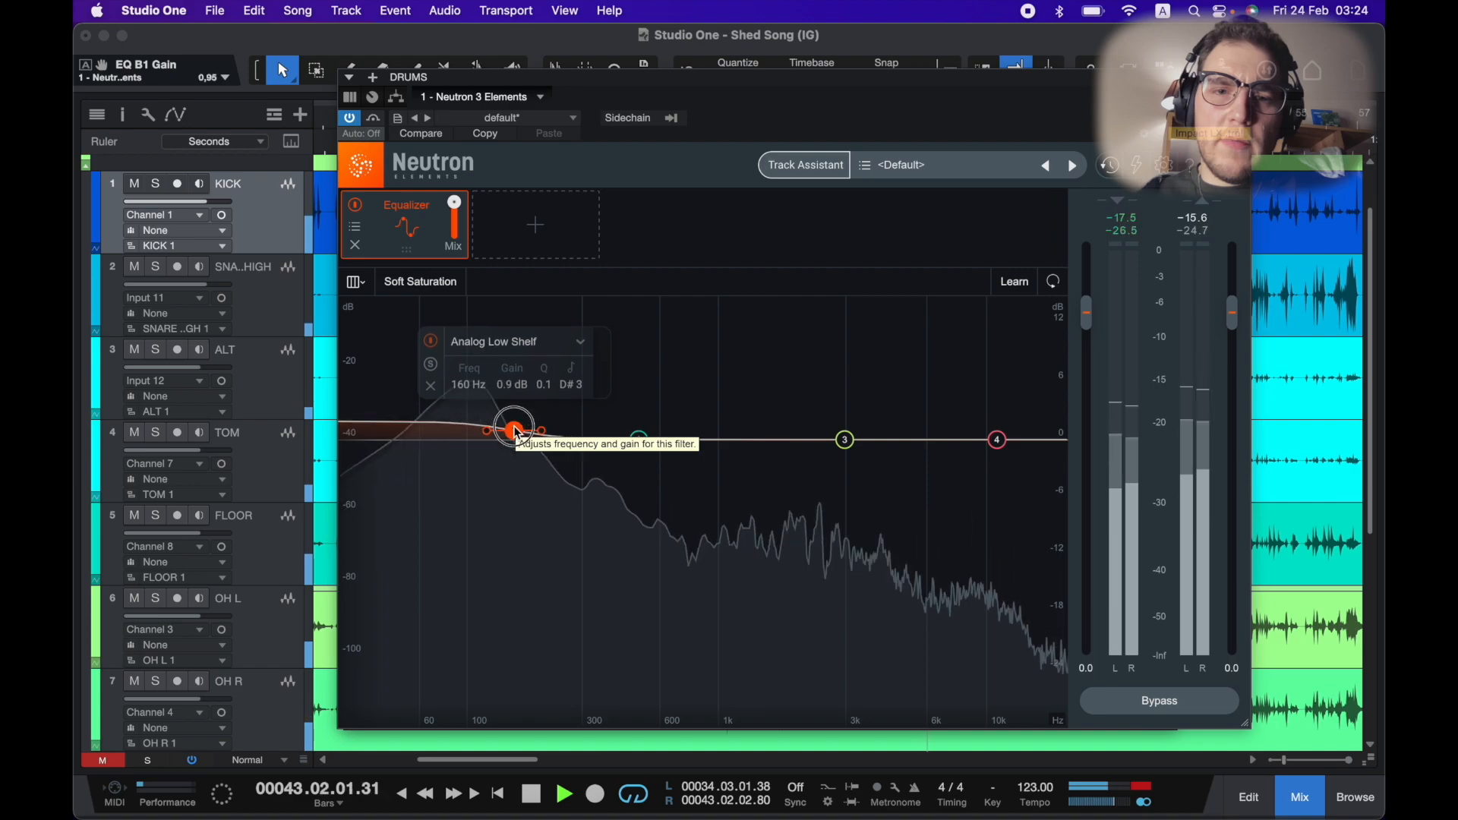
{"action": "mouse_move", "coordinate": [999, 445]}
{"action": "left_click_drag", "start_coordinate": [1000, 444], "coordinate": [921, 427]}
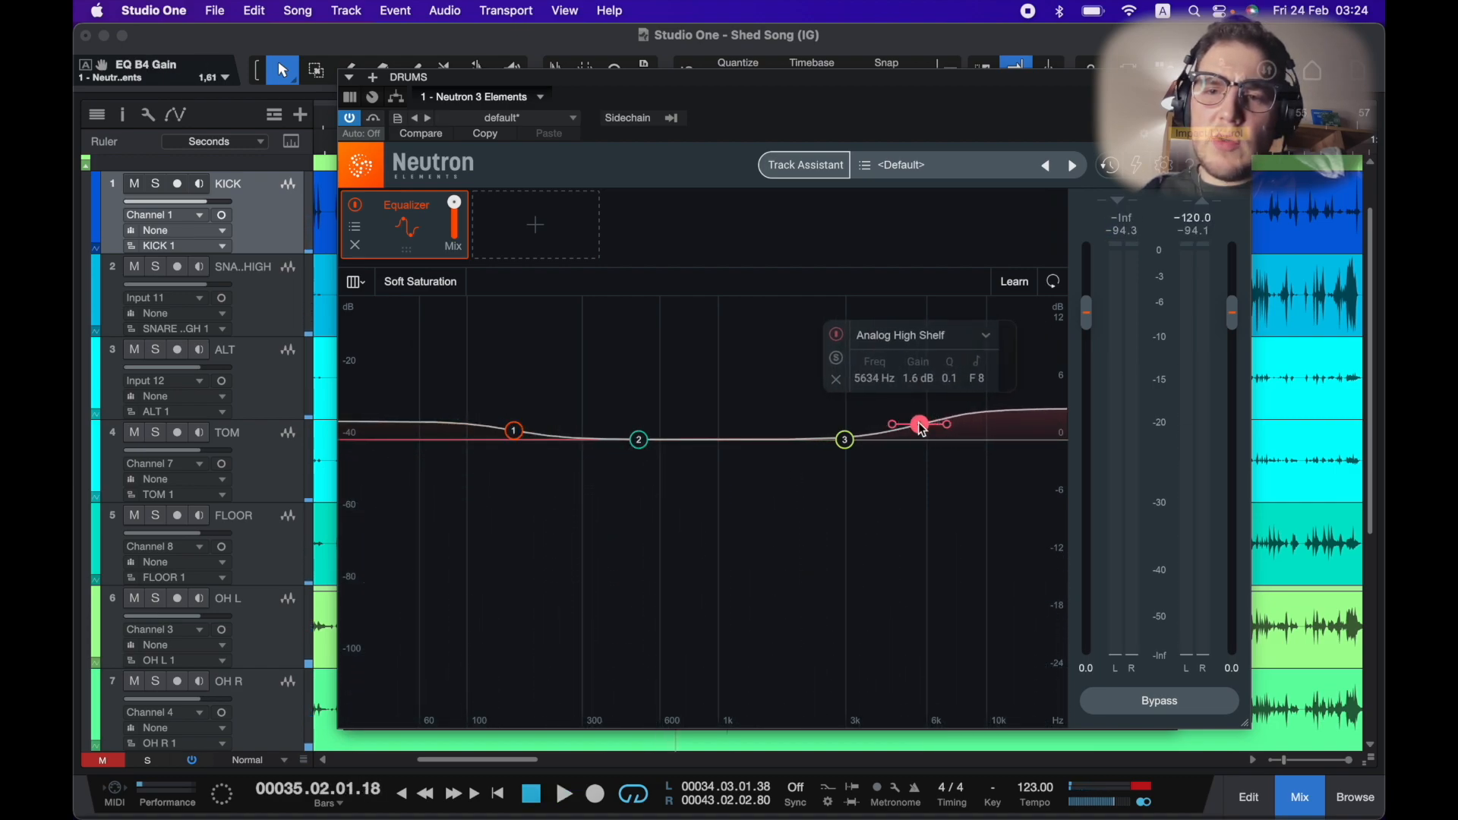
{"action": "key", "text": "space"}
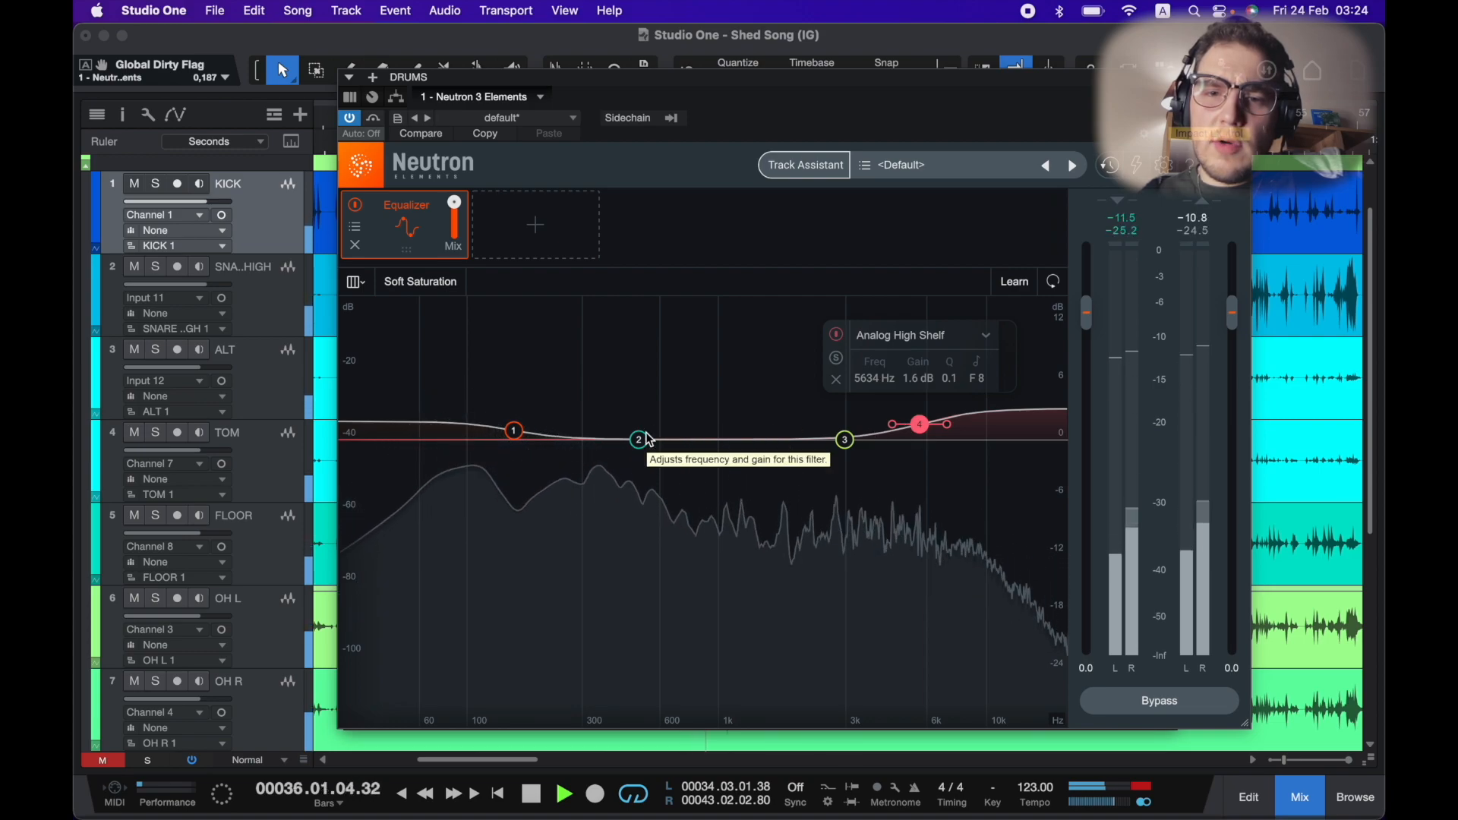
Cut Neutron EQ band 2 to about 896 Hz at -2.9 dB while the song plays.
{"action": "key", "text": "space"}
{"action": "left_click_drag", "start_coordinate": [642, 442], "coordinate": [682, 449]}
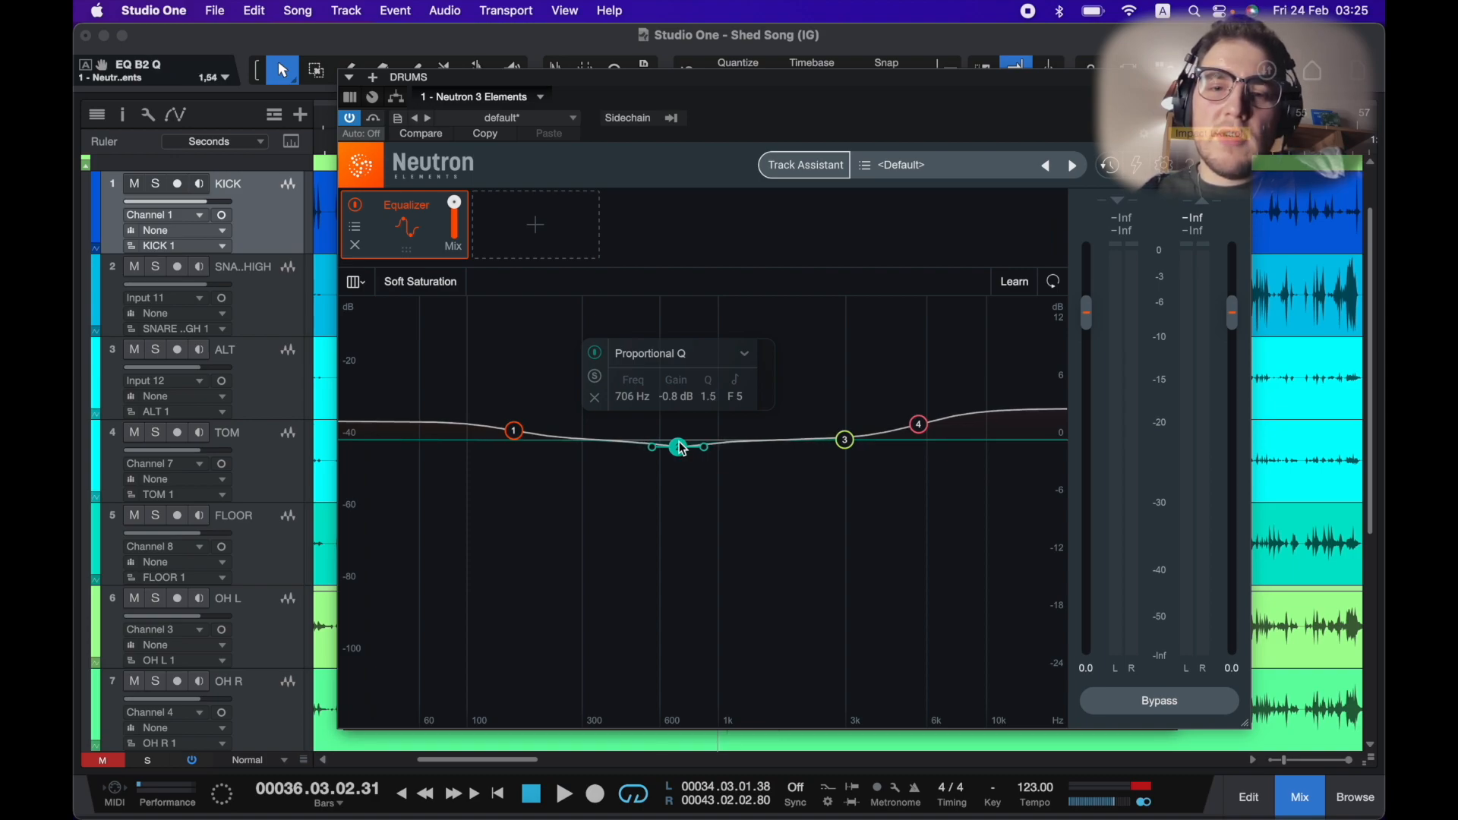
{"action": "key", "text": "space"}
{"action": "left_click_drag", "start_coordinate": [682, 448], "coordinate": [708, 466]}
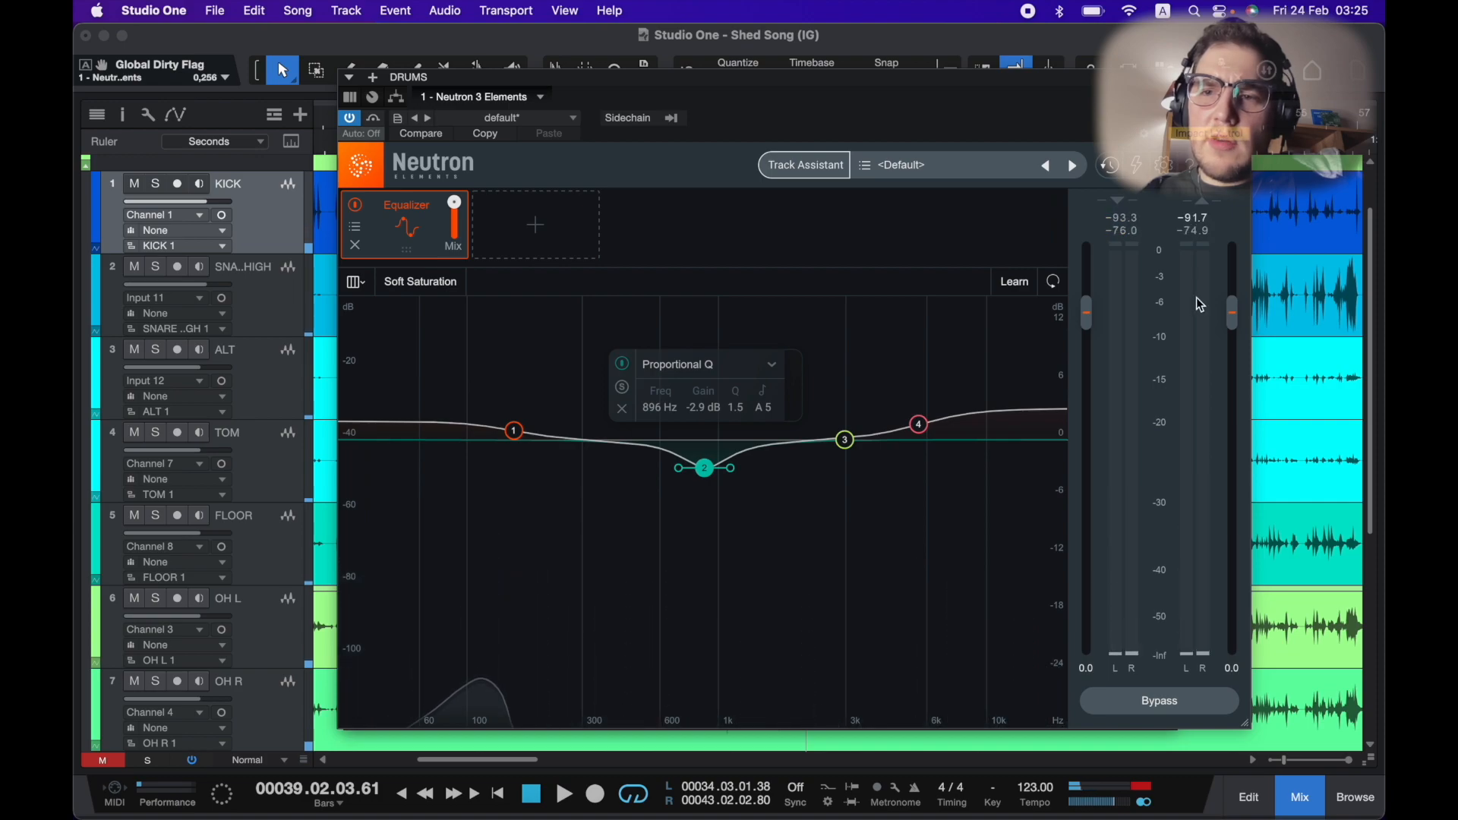
Toggle the Neutron plugin's power to compare, and lower its output gain to -0.4 dB.
{"action": "left_click", "coordinate": [350, 121]}
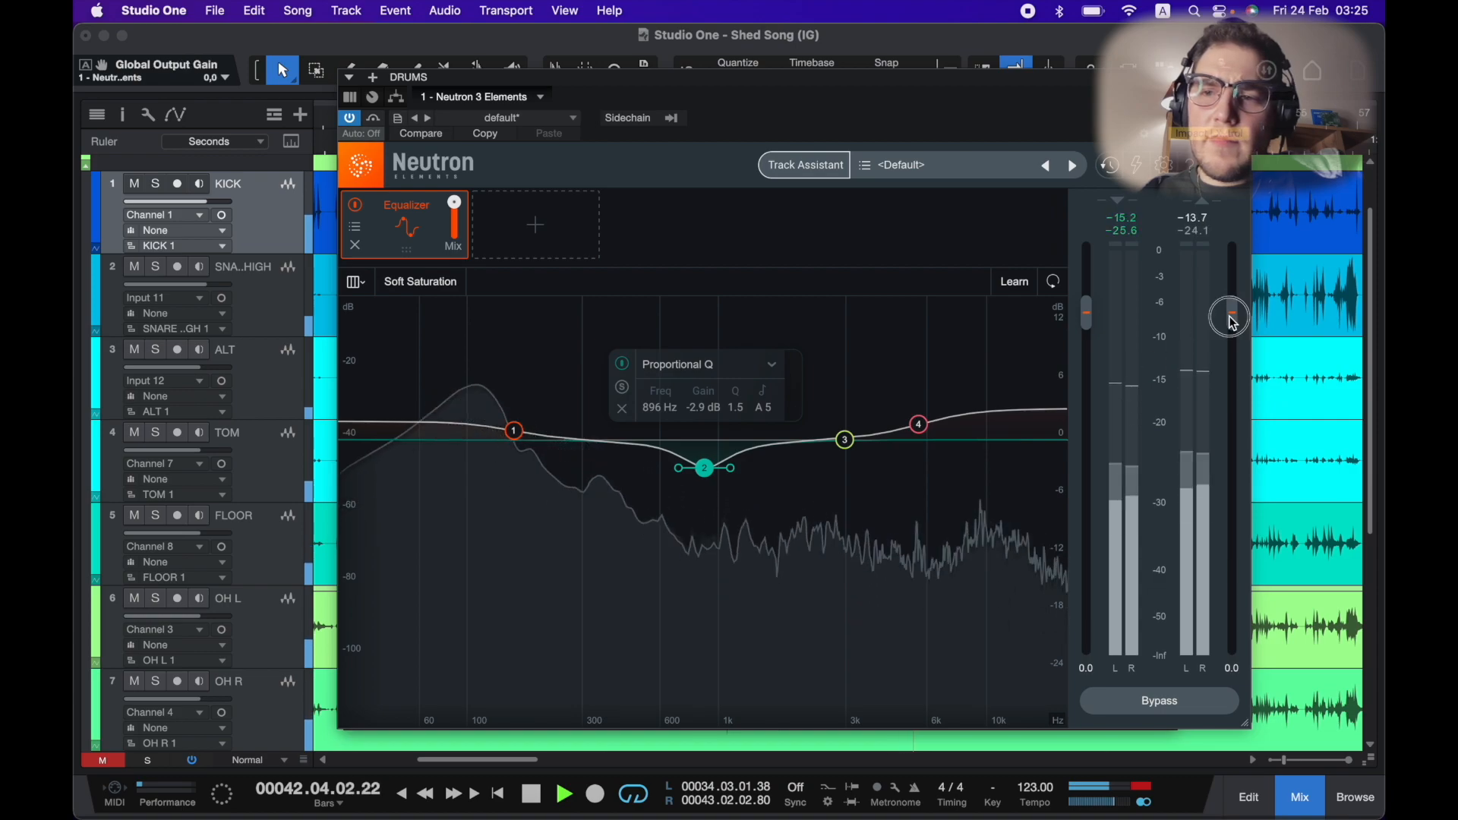
{"action": "left_click_drag", "start_coordinate": [1230, 317], "coordinate": [1231, 319]}
{"action": "key", "text": "space"}
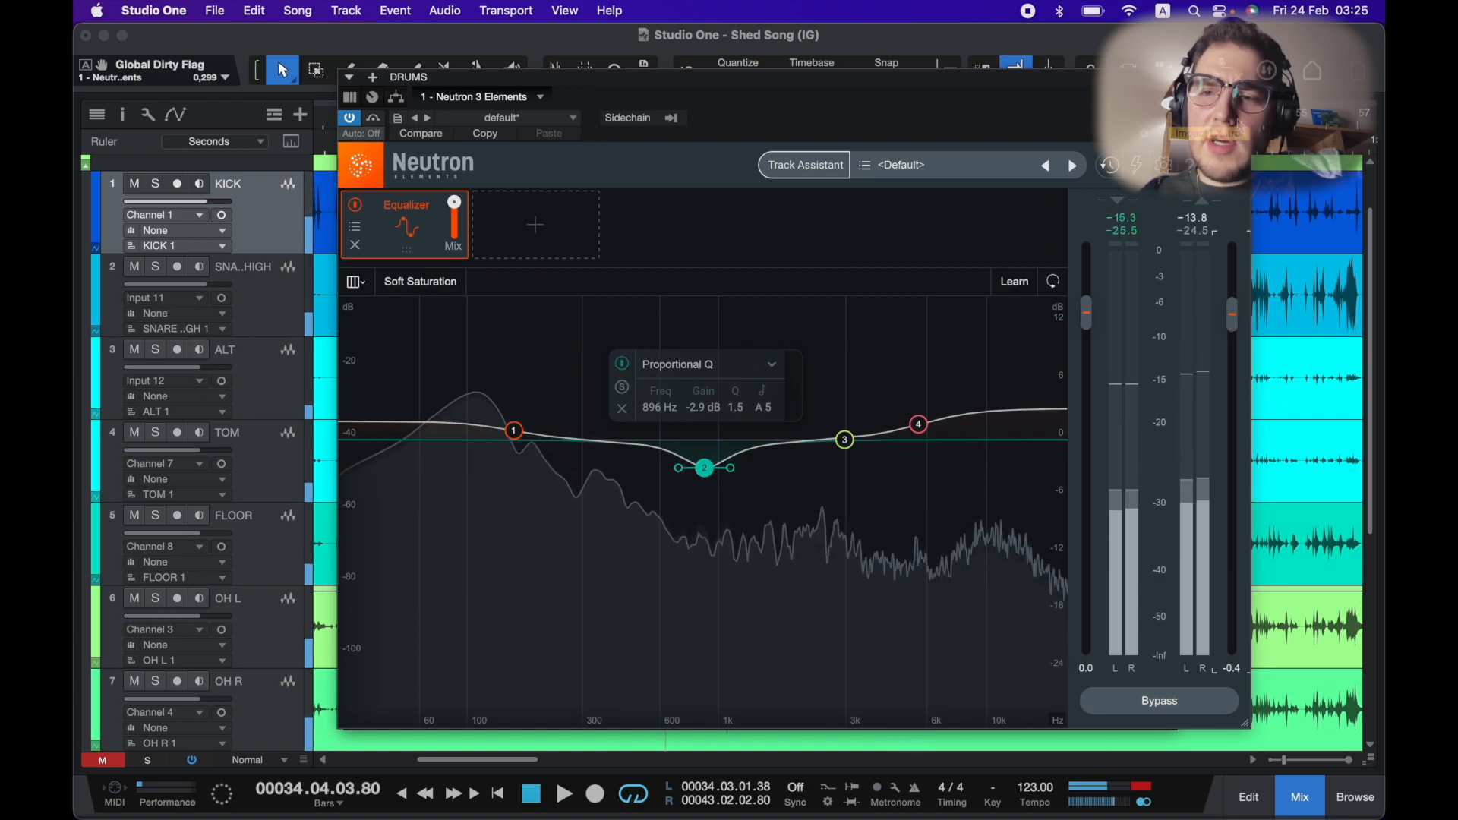
Reopen Neutron on the DRUMS bus and add a Compressor module after the Equalizer.
{"action": "left_click", "coordinate": [1237, 78]}
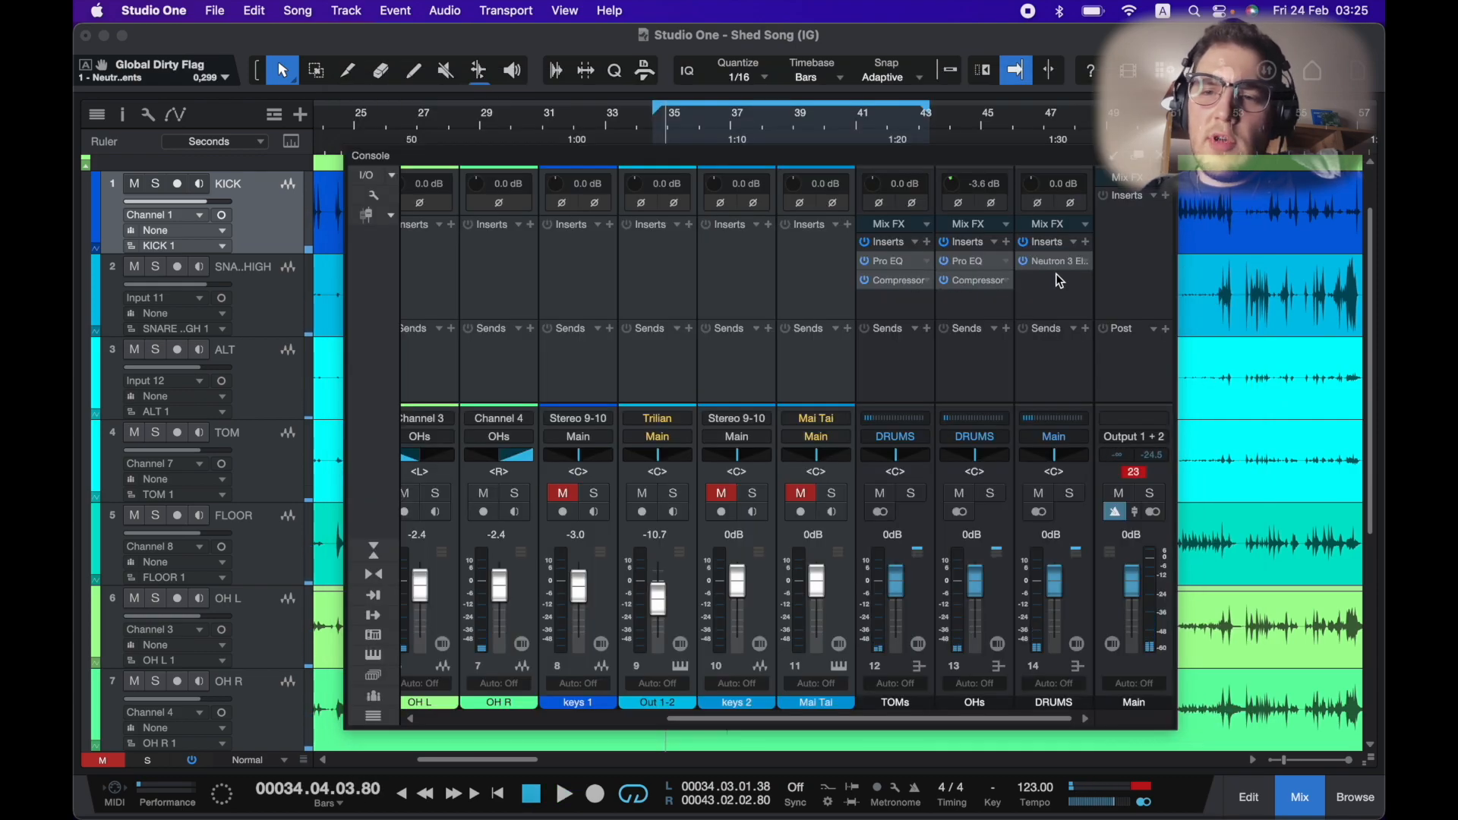
{"action": "left_click", "coordinate": [1061, 293]}
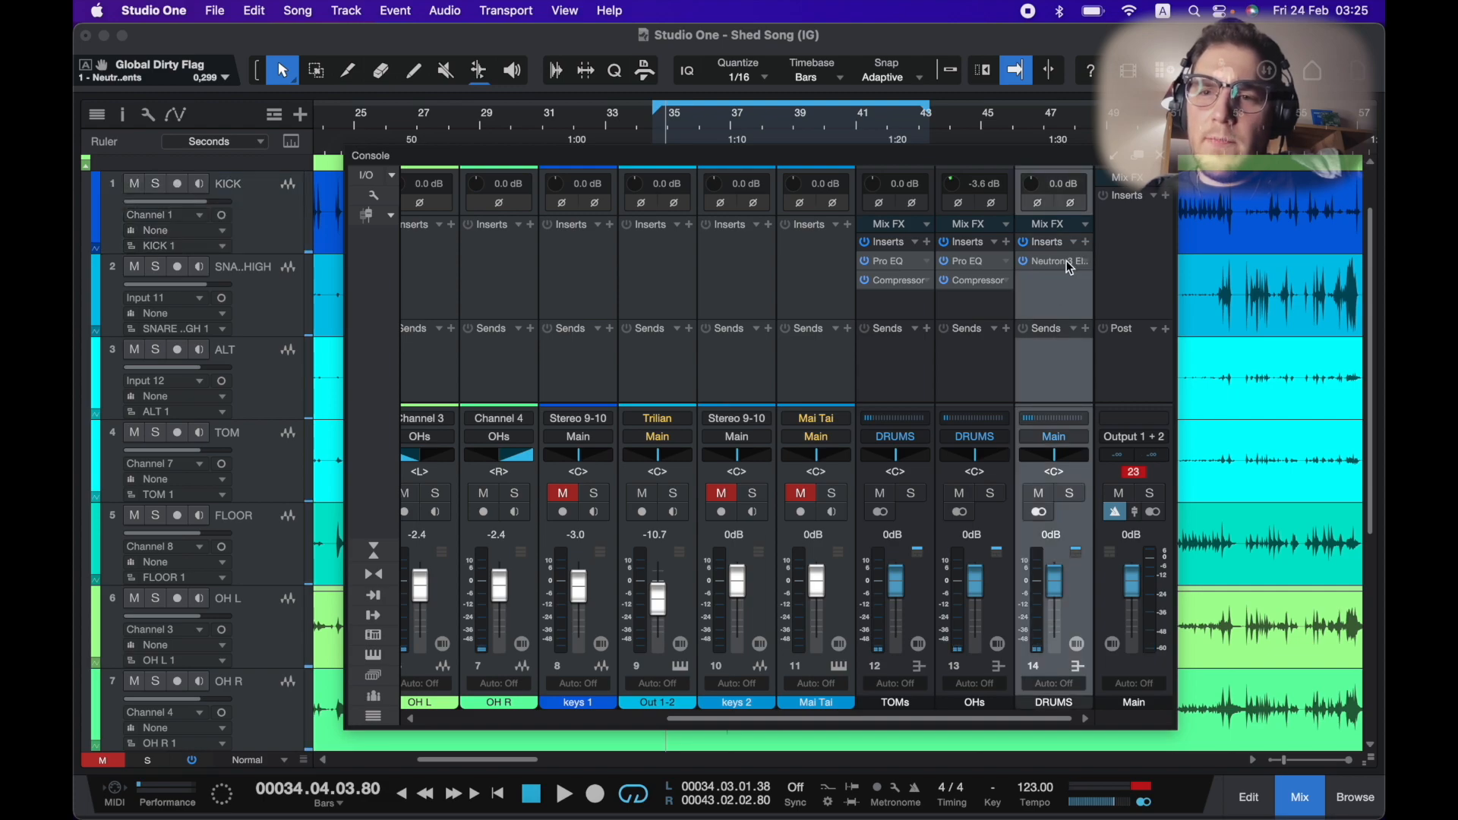
{"action": "left_click", "coordinate": [1069, 267]}
{"action": "left_click", "coordinate": [494, 224]}
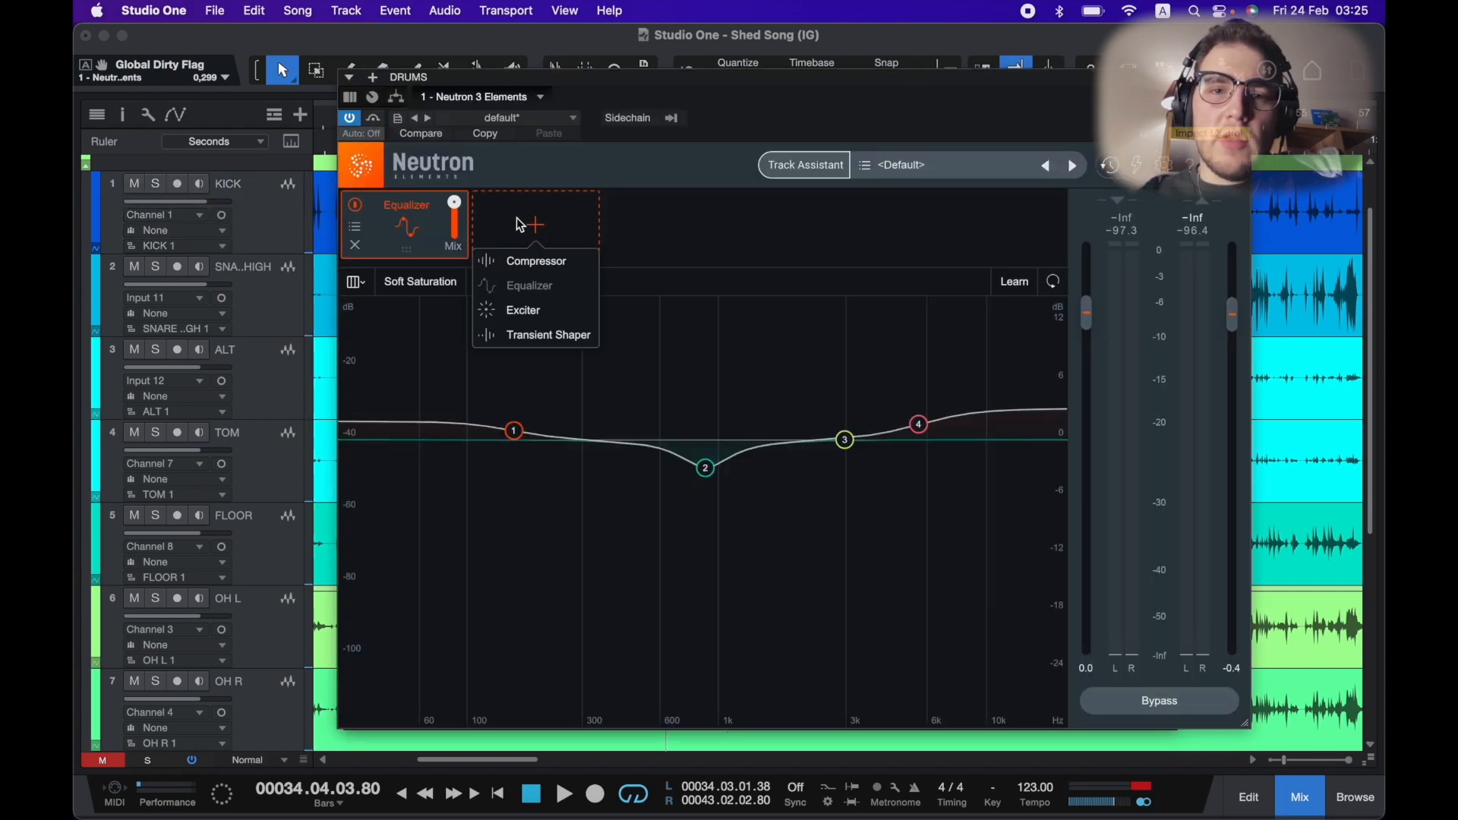
{"action": "left_click", "coordinate": [573, 266]}
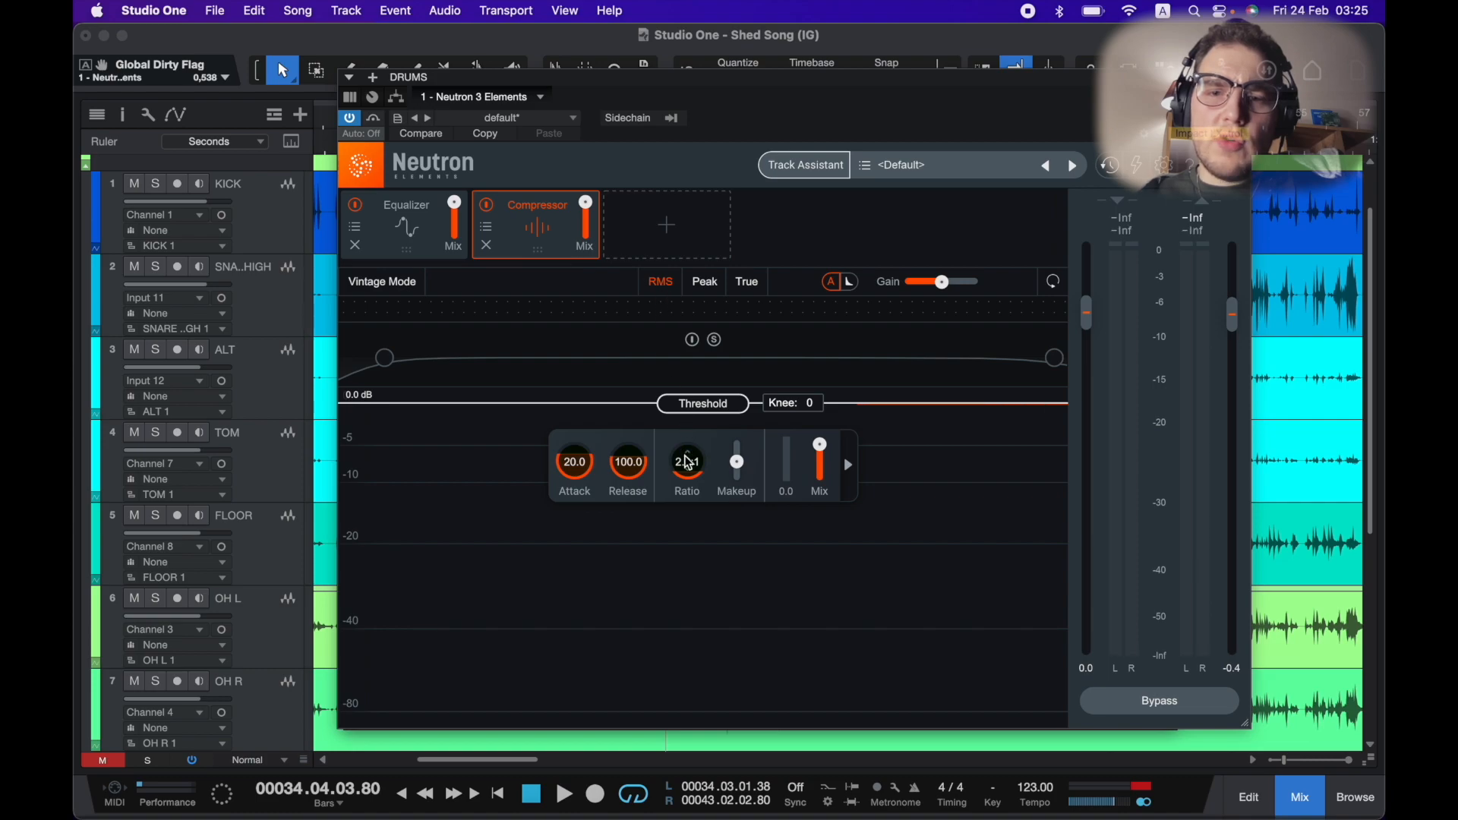
Set the Neutron compressor's attack to about 15.1, release to 69.7 and threshold to -13.9 dB.
{"action": "key", "text": "space"}
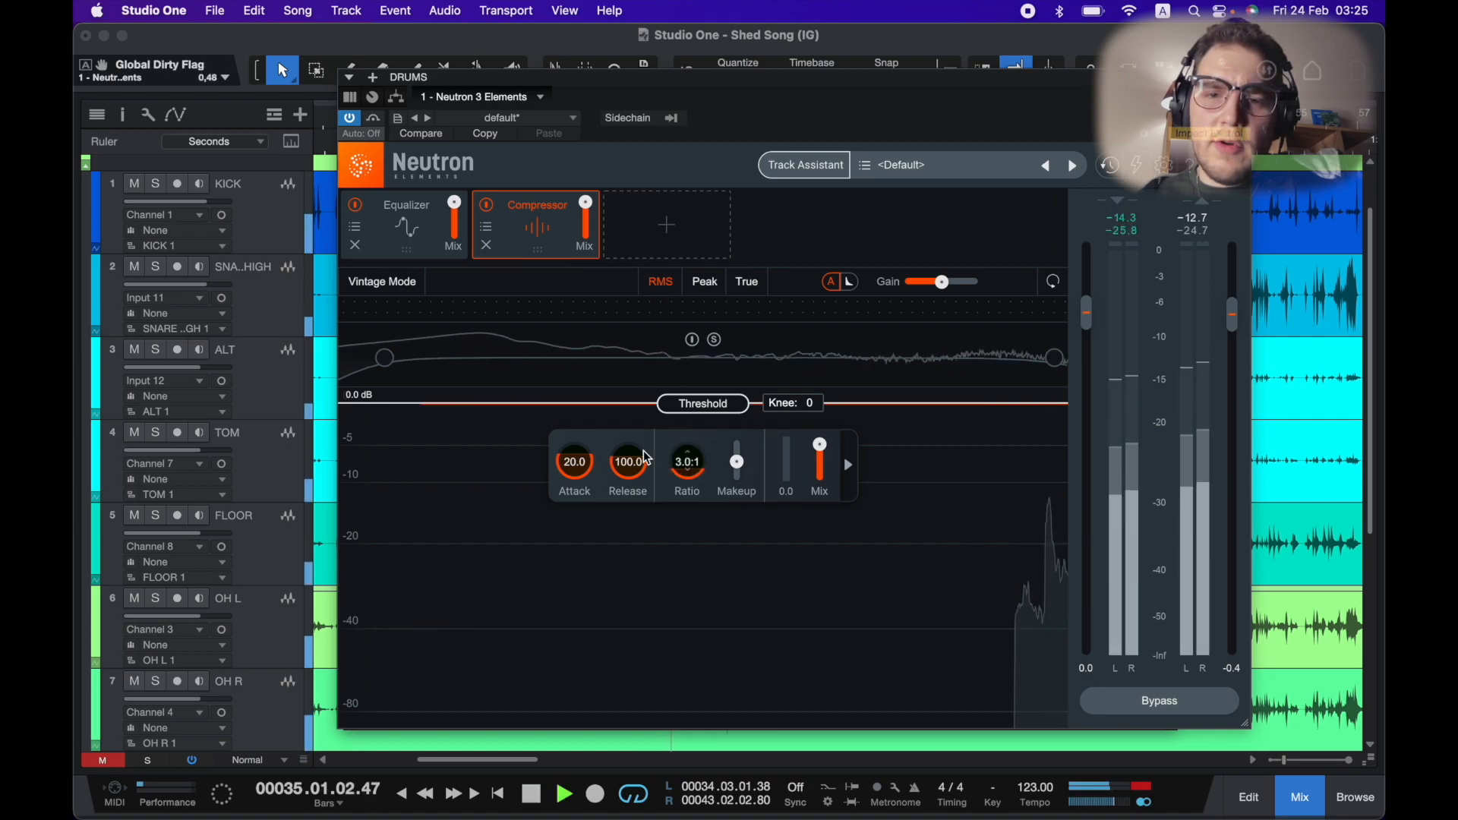
{"action": "left_click_drag", "start_coordinate": [627, 461], "coordinate": [579, 477]}
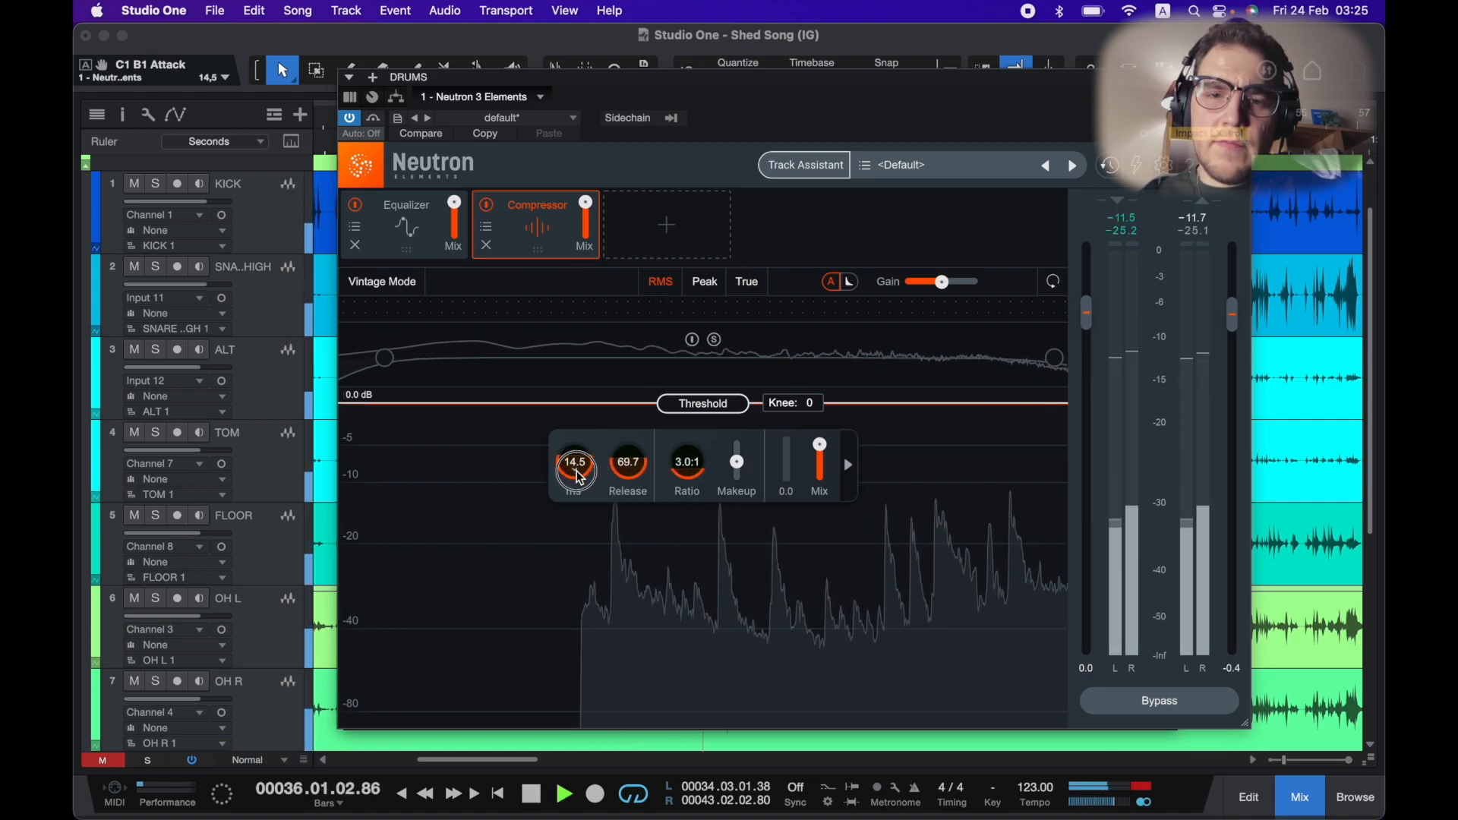
{"action": "left_click_drag", "start_coordinate": [904, 404], "coordinate": [904, 495]}
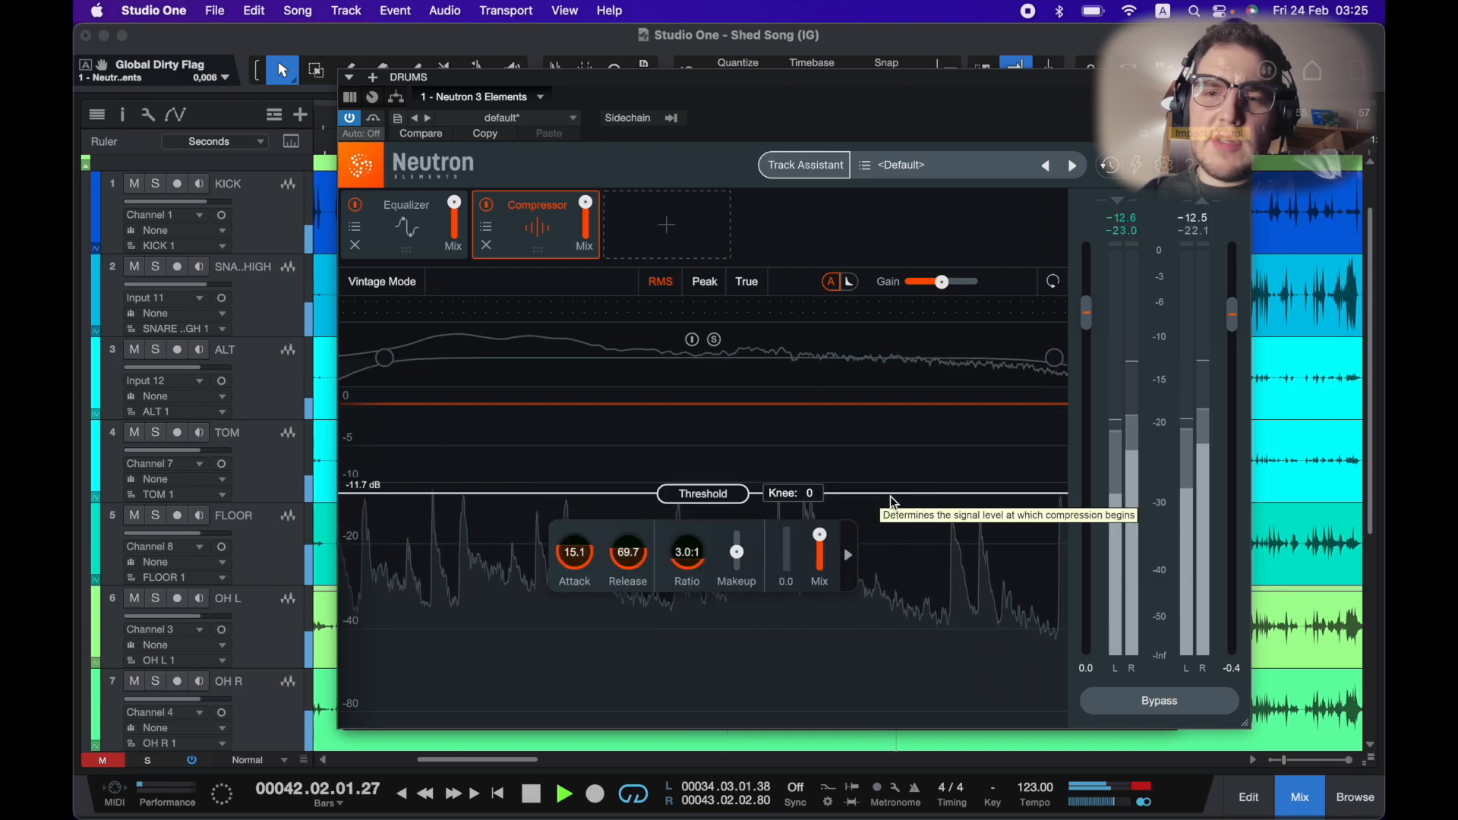
{"action": "left_click_drag", "start_coordinate": [733, 499], "coordinate": [733, 505]}
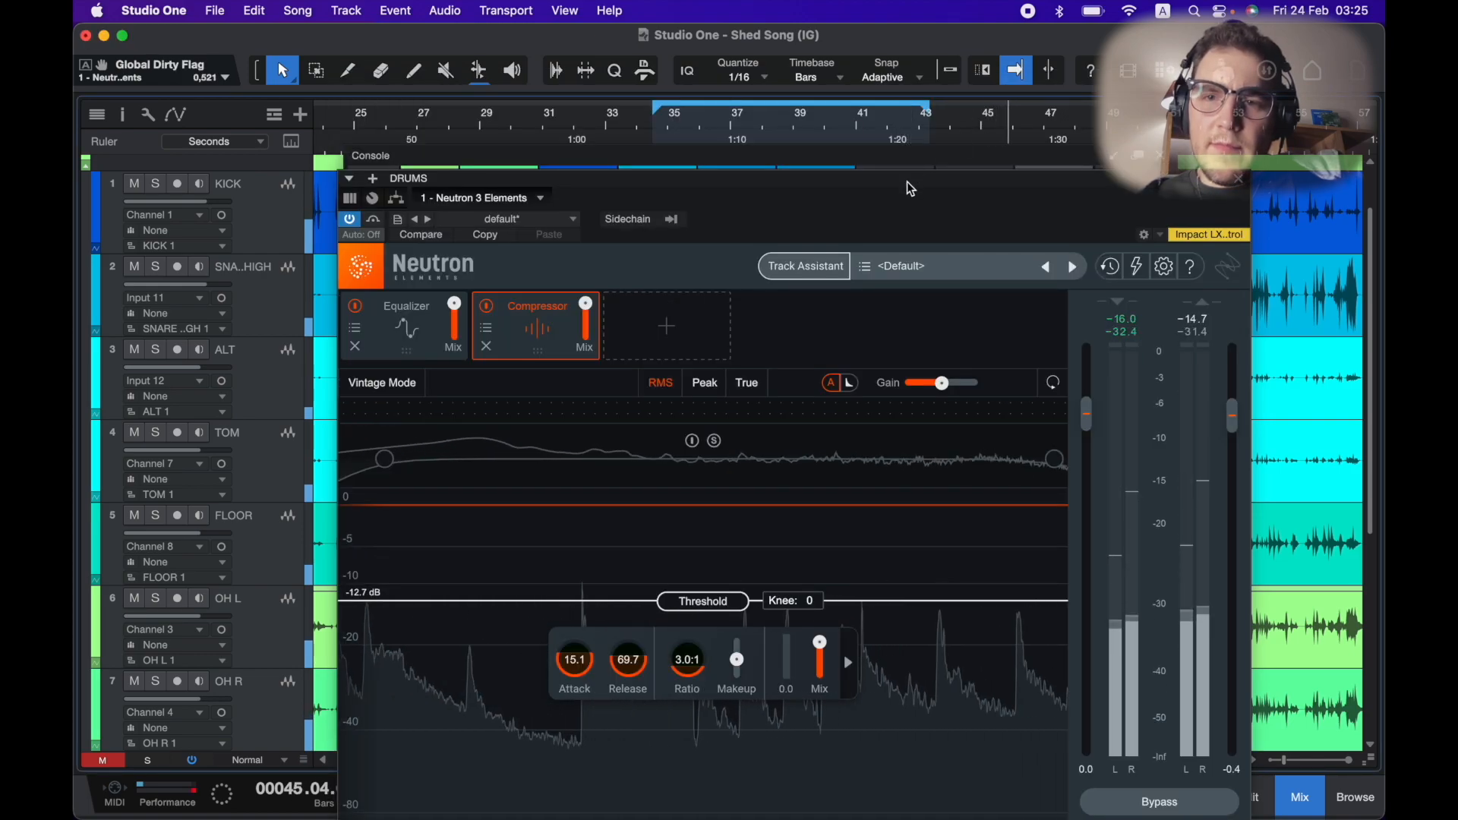
{"action": "left_click_drag", "start_coordinate": [918, 173], "coordinate": [913, 139]}
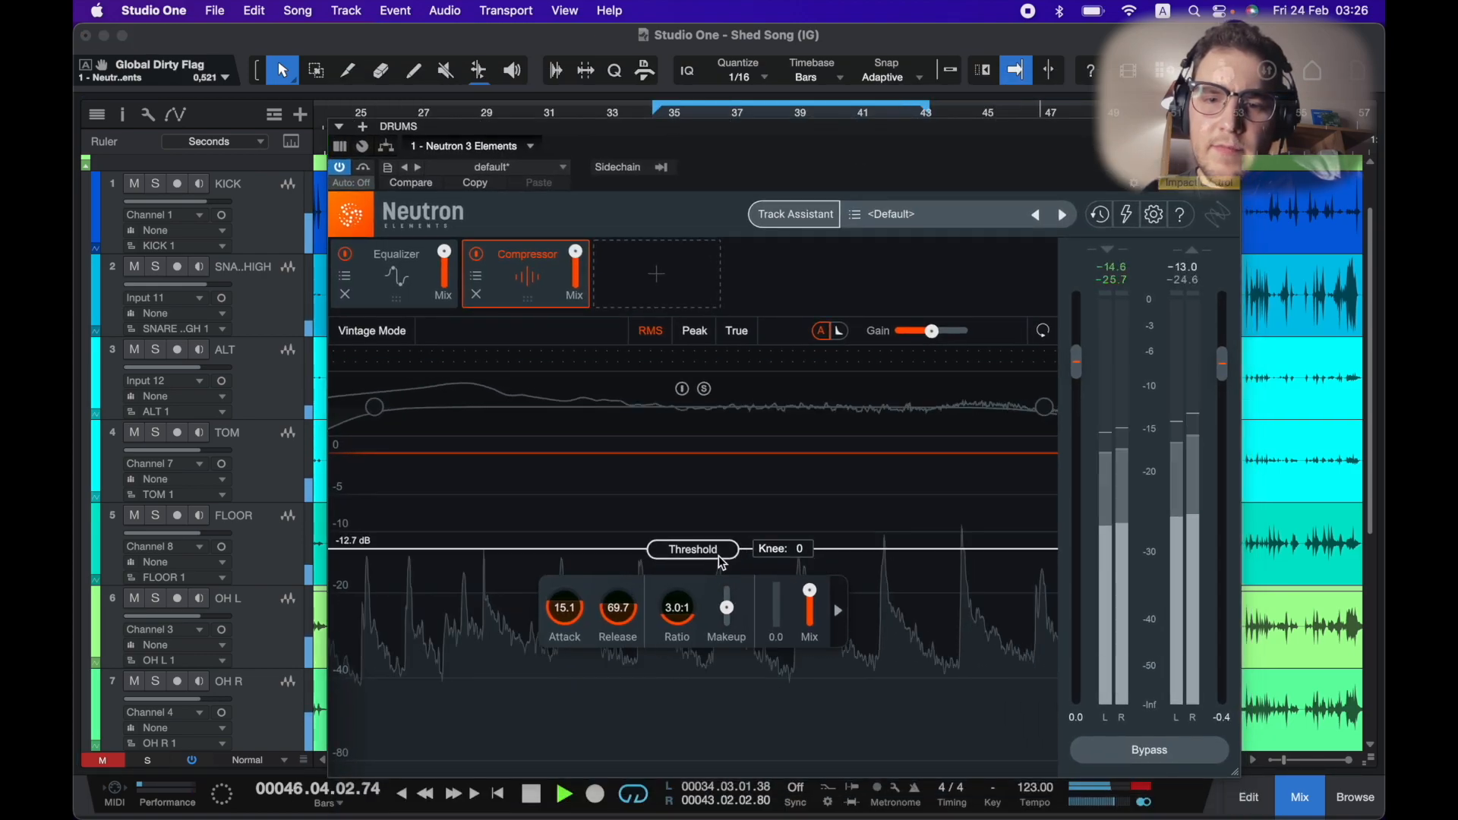
{"action": "left_click_drag", "start_coordinate": [705, 553], "coordinate": [711, 566]}
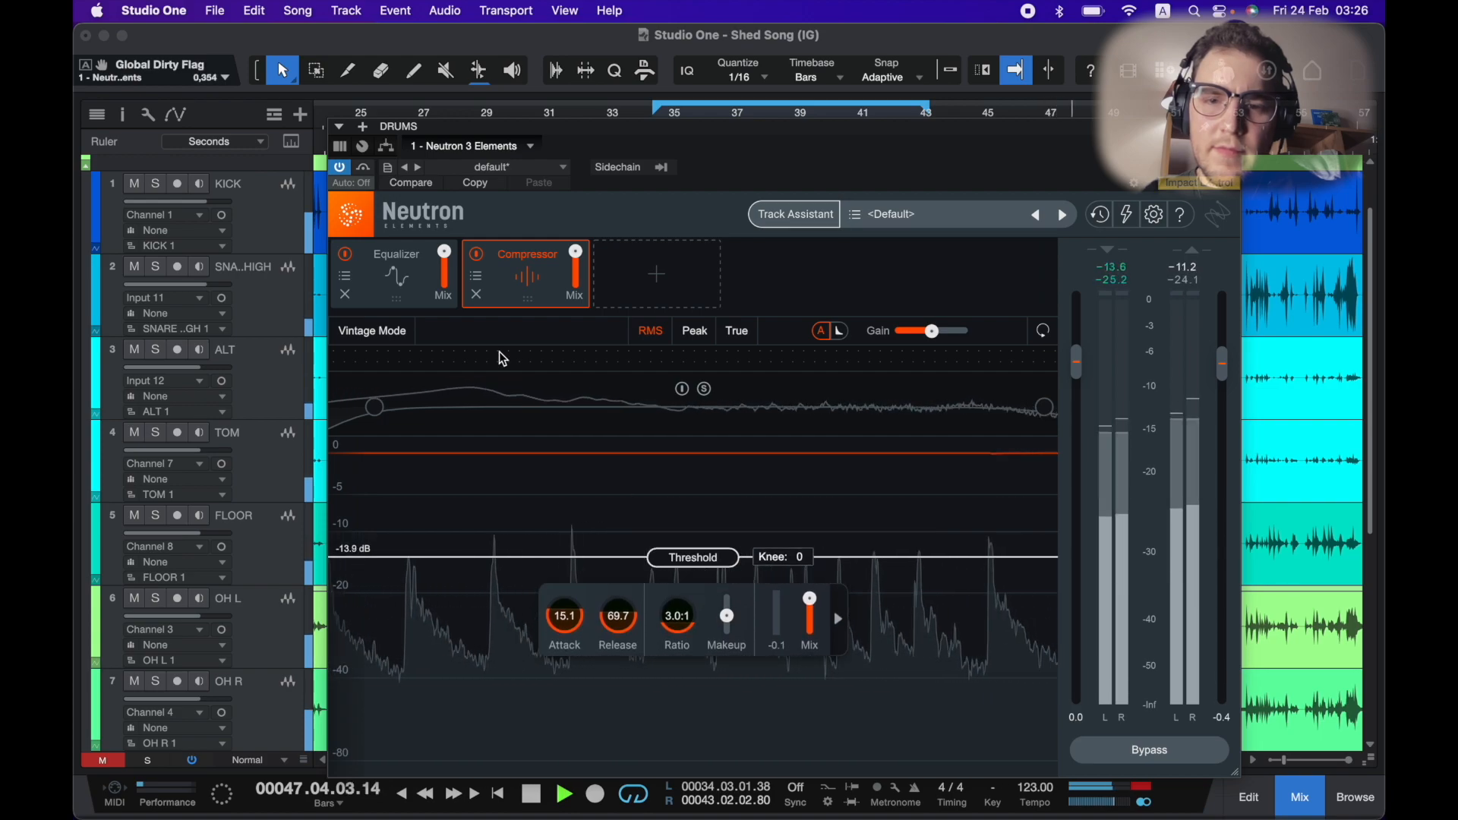
Enable Vintage Mode on the Neutron compressor and raise its ratio to 3.4:1.
{"action": "left_click", "coordinate": [389, 331]}
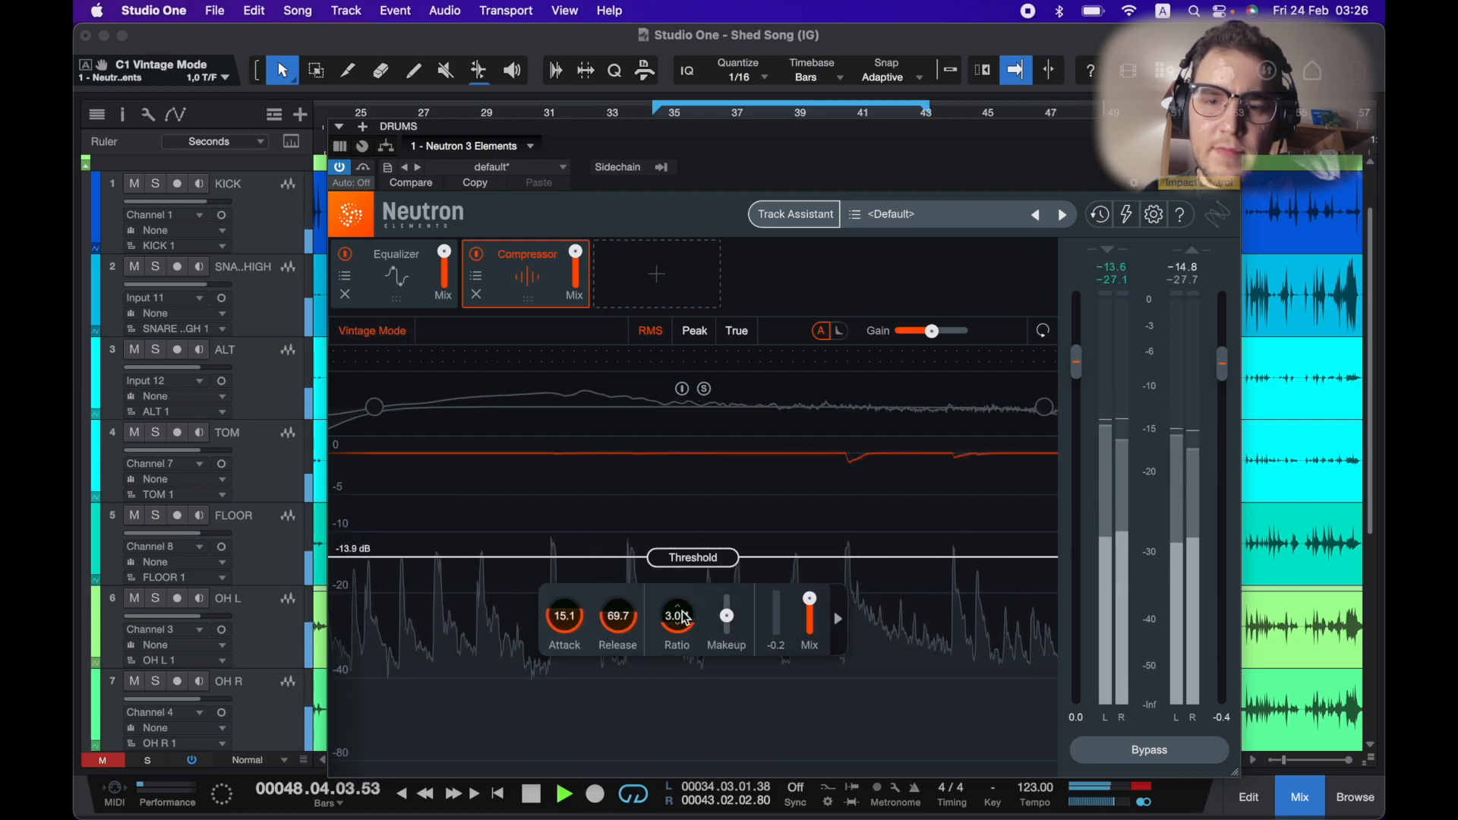
{"action": "left_click_drag", "start_coordinate": [684, 616], "coordinate": [683, 605]}
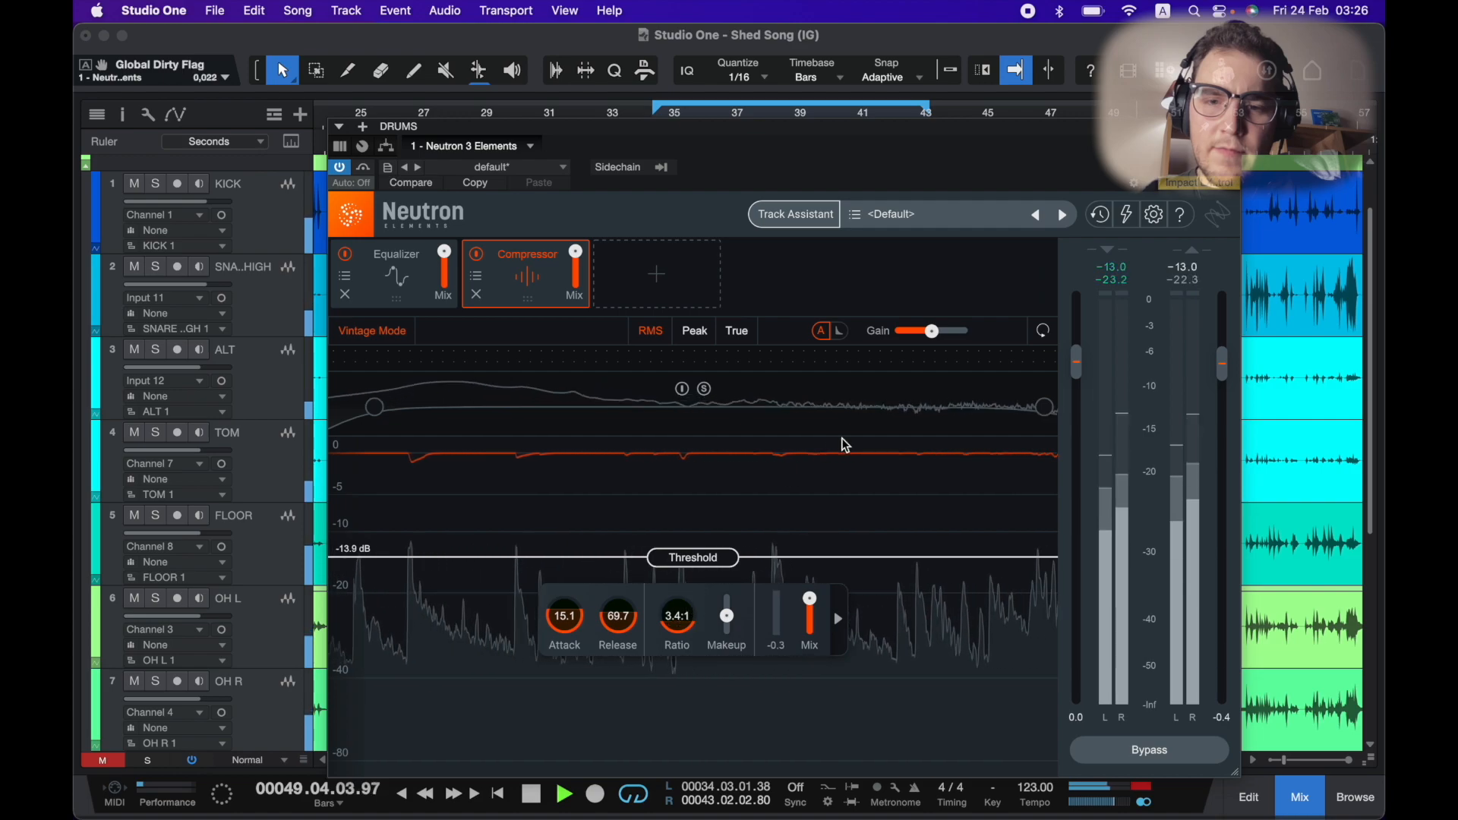
{"action": "key", "text": "space"}
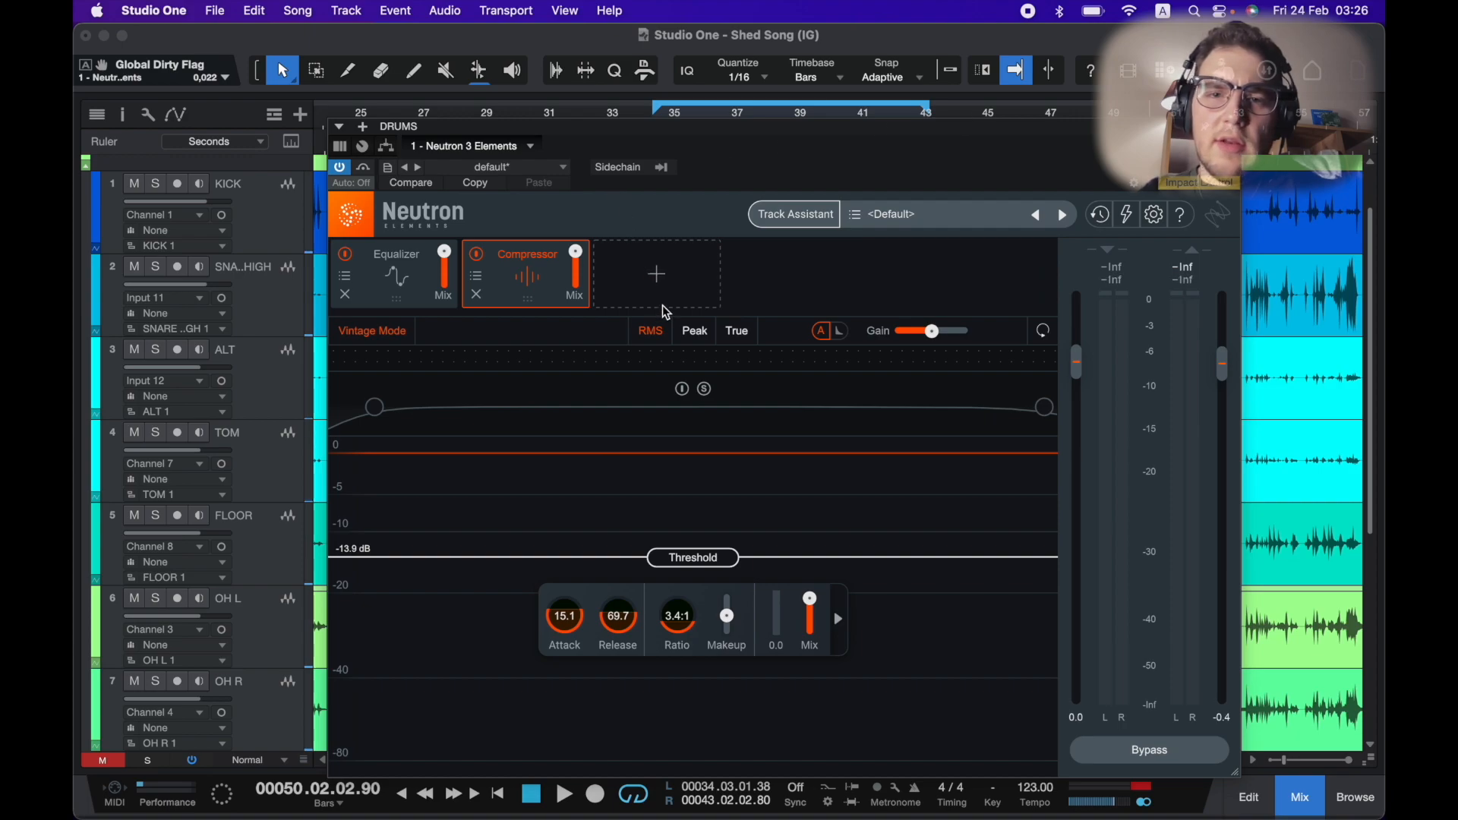
Add an Exciter module to the Neutron chain and switch it to Defined mode.
{"action": "left_click", "coordinate": [673, 278]}
{"action": "left_click", "coordinate": [659, 359]}
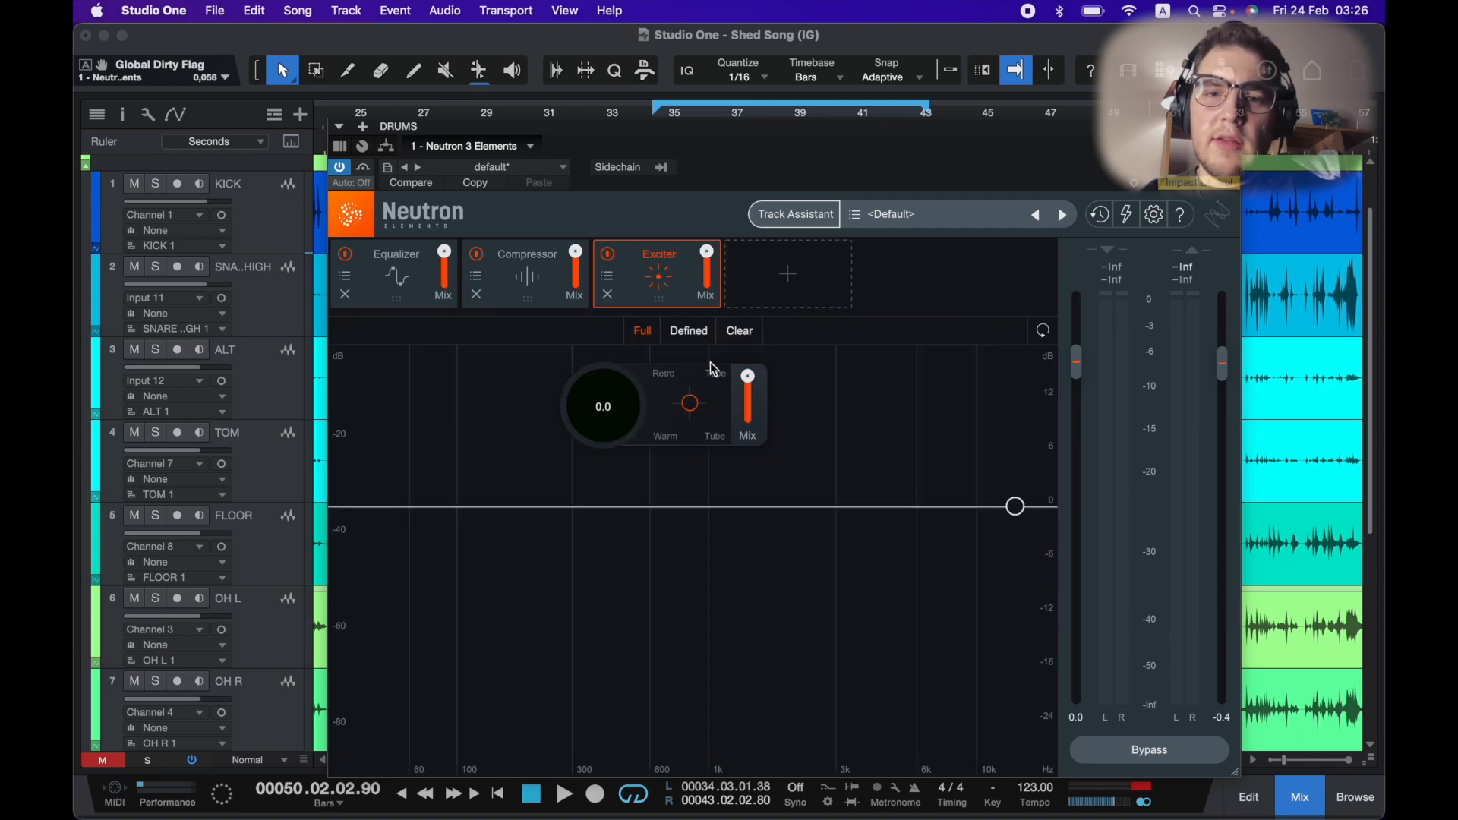
{"action": "left_click", "coordinate": [689, 332]}
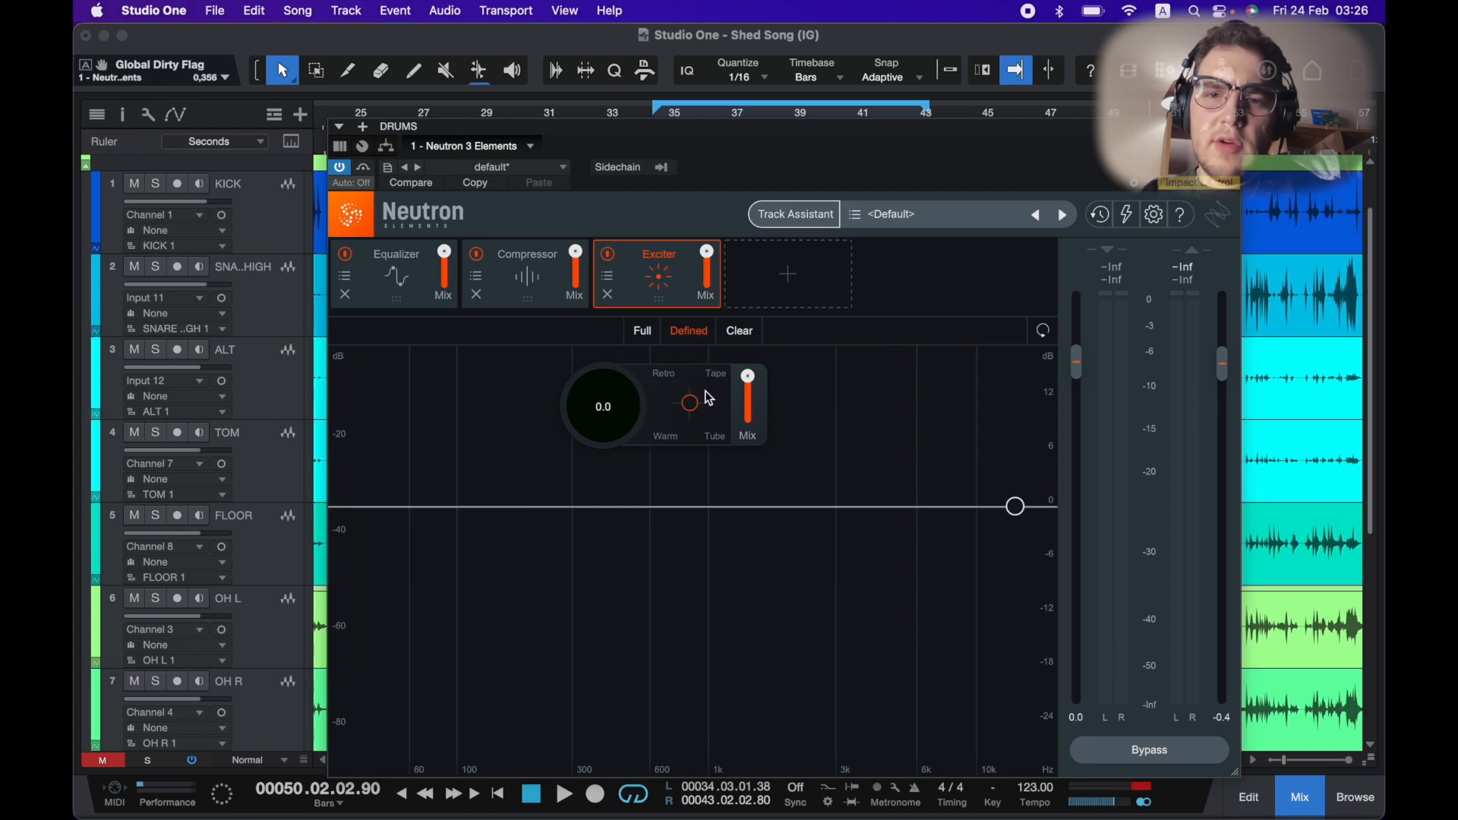
Lower the Exciter's mix to about 38.5%, set its drive amount to 4.2, and close Neutron.
{"action": "key", "text": "space"}
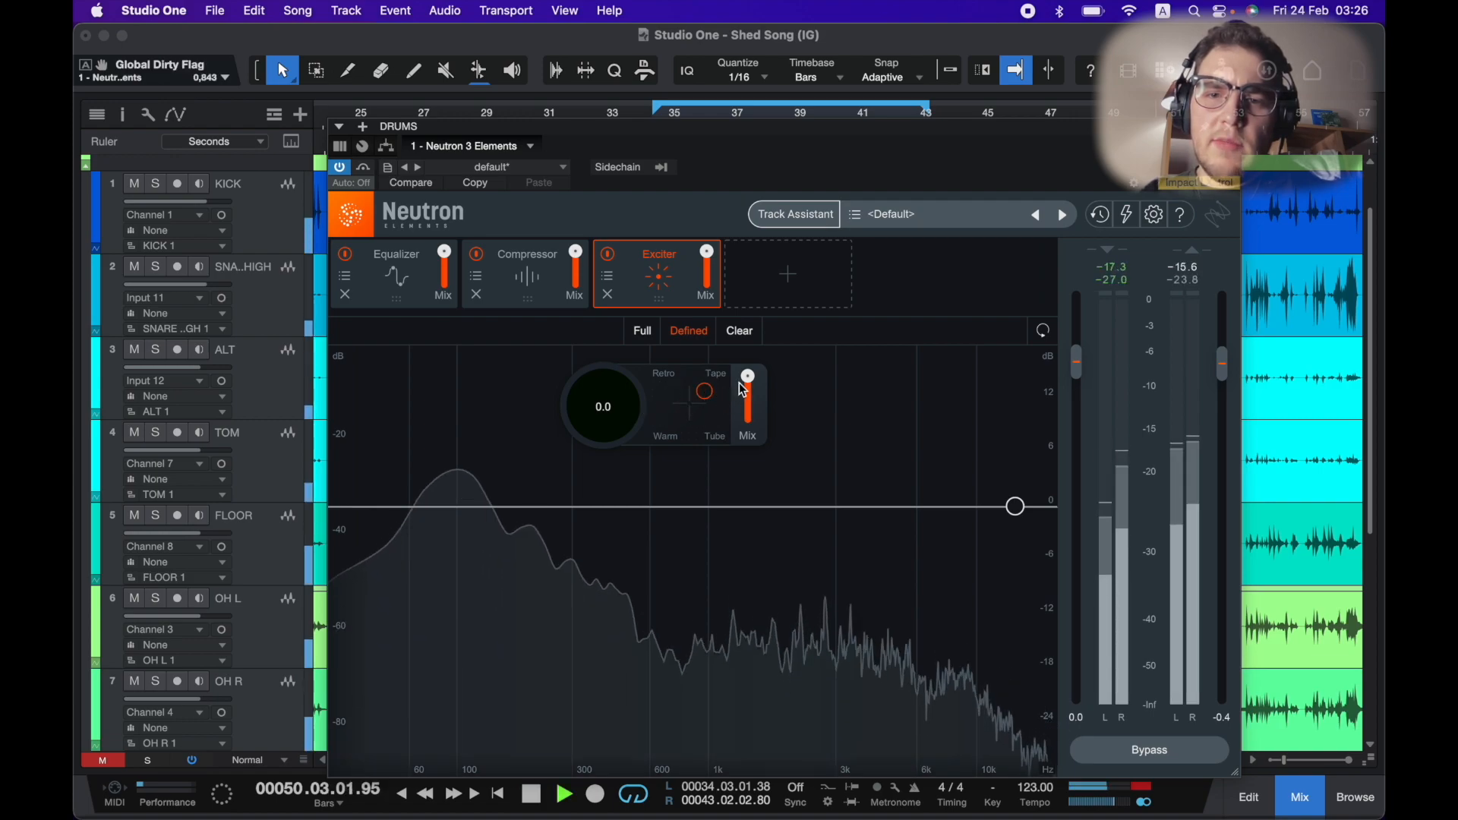
{"action": "left_click_drag", "start_coordinate": [746, 444], "coordinate": [745, 494]}
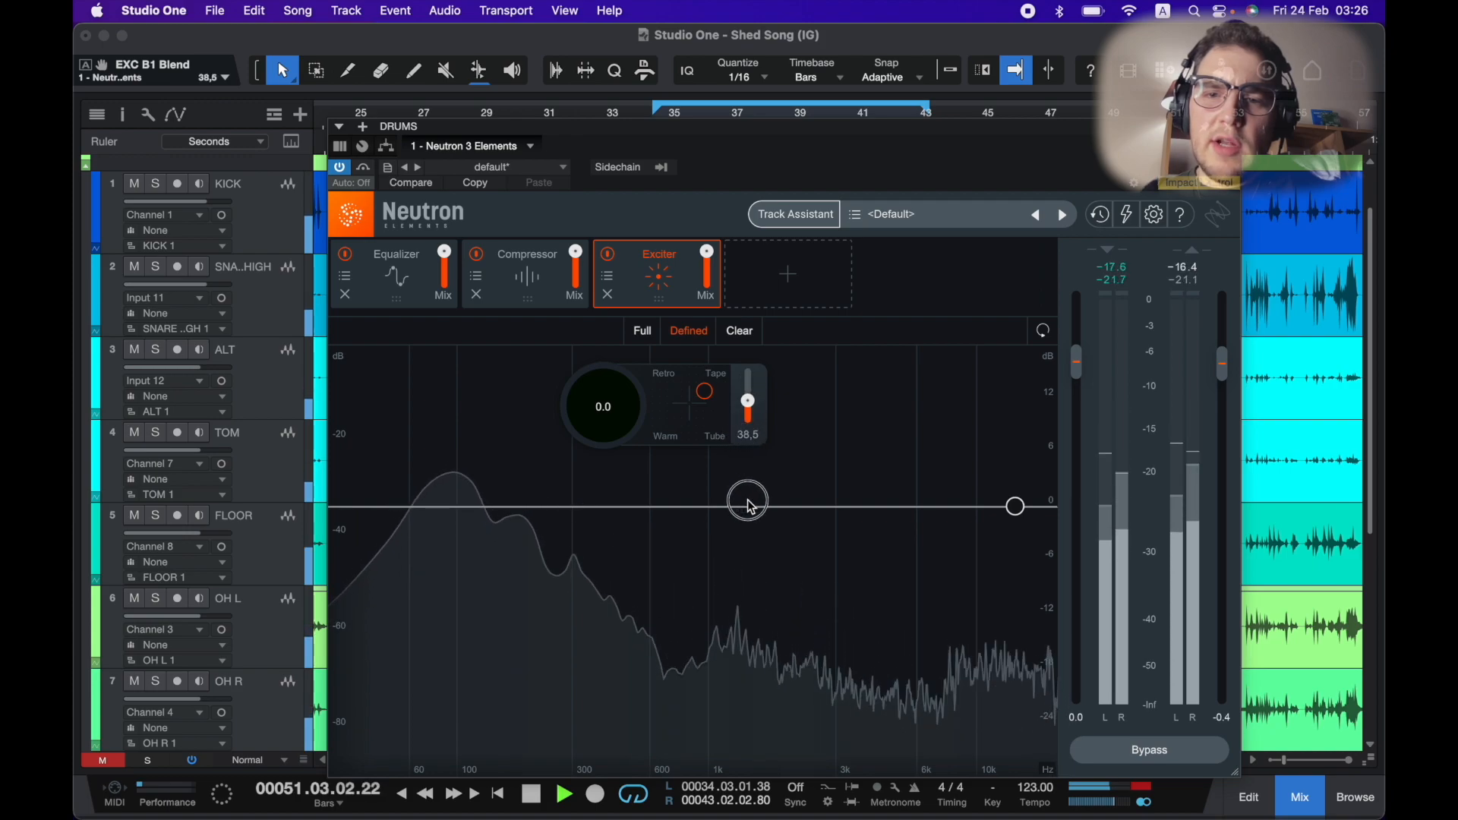
{"action": "left_click_drag", "start_coordinate": [739, 413], "coordinate": [728, 480]}
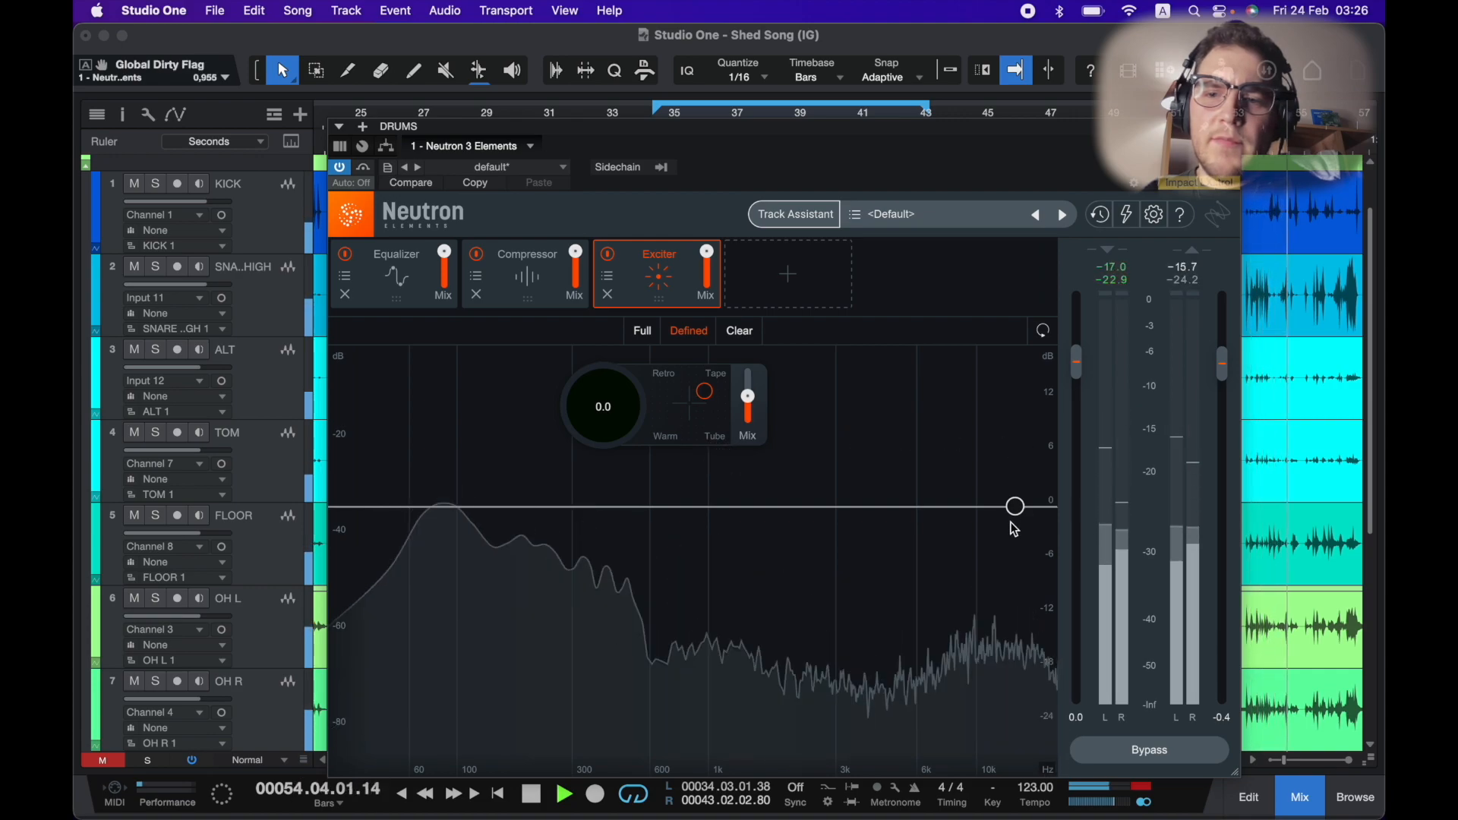
{"action": "left_click_drag", "start_coordinate": [595, 410], "coordinate": [601, 354]}
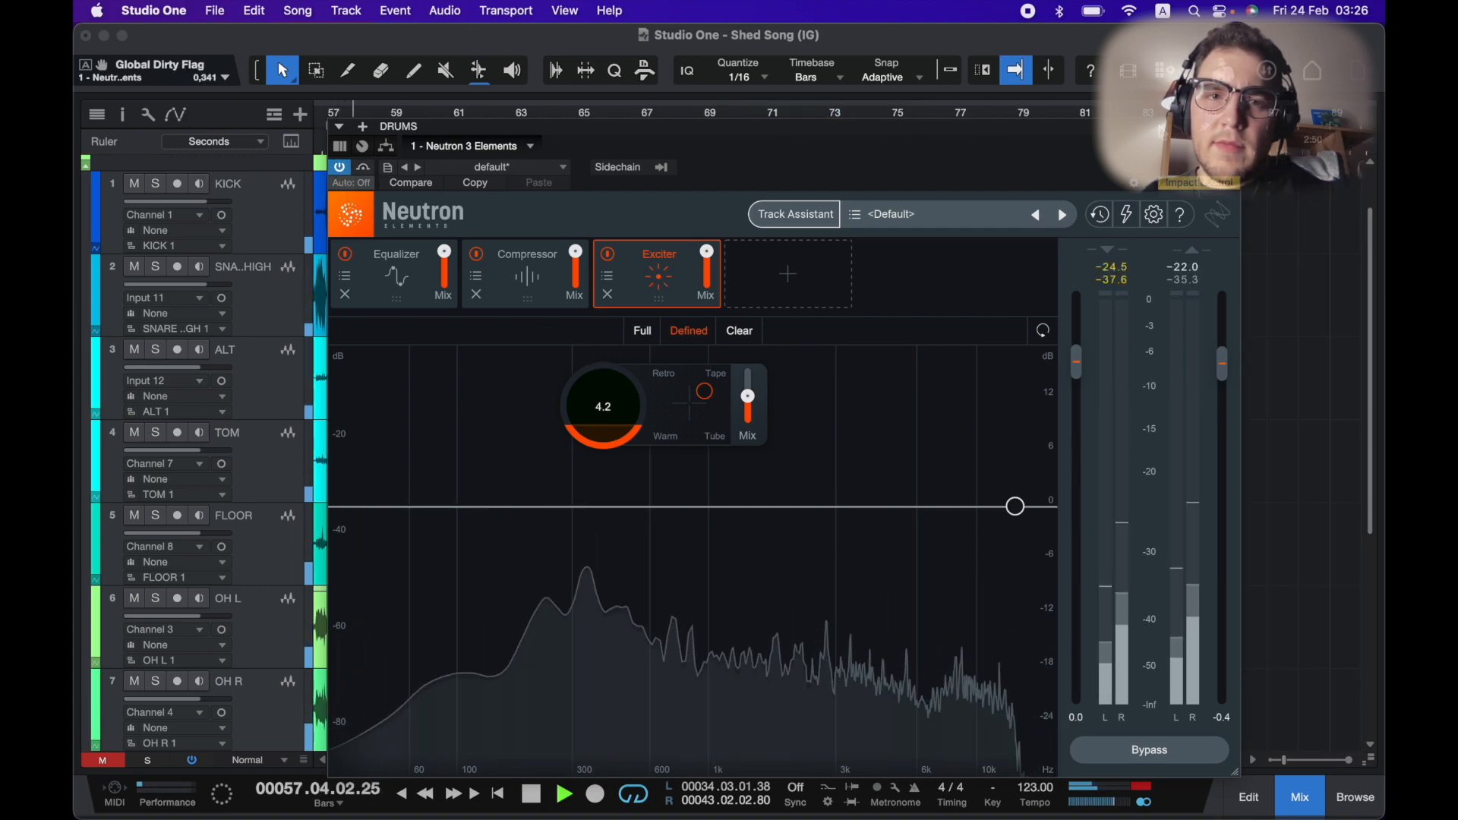
{"action": "key", "text": "space"}
{"action": "left_click", "coordinate": [1225, 127]}
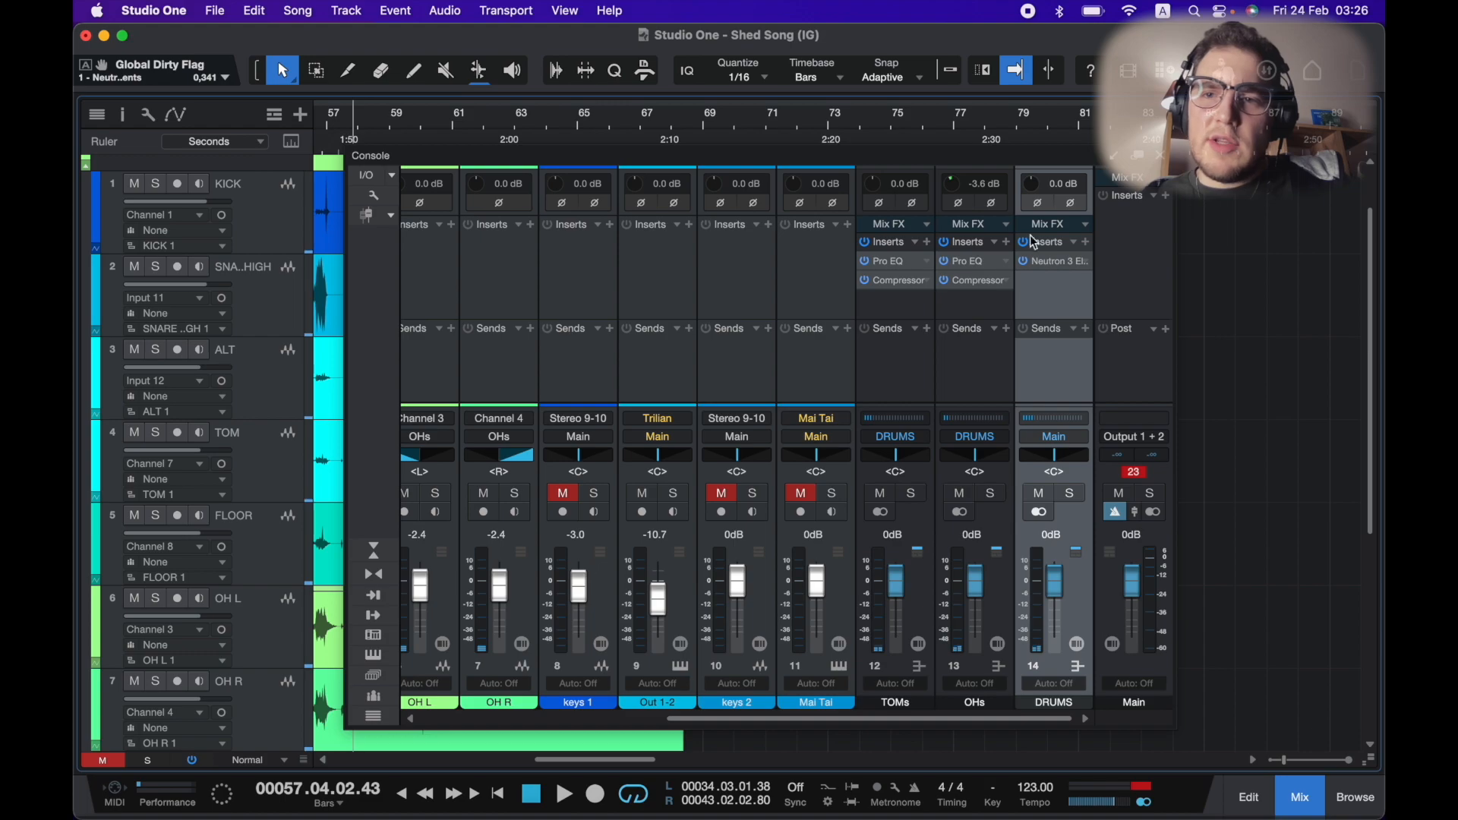
{"action": "left_click", "coordinate": [804, 495]}
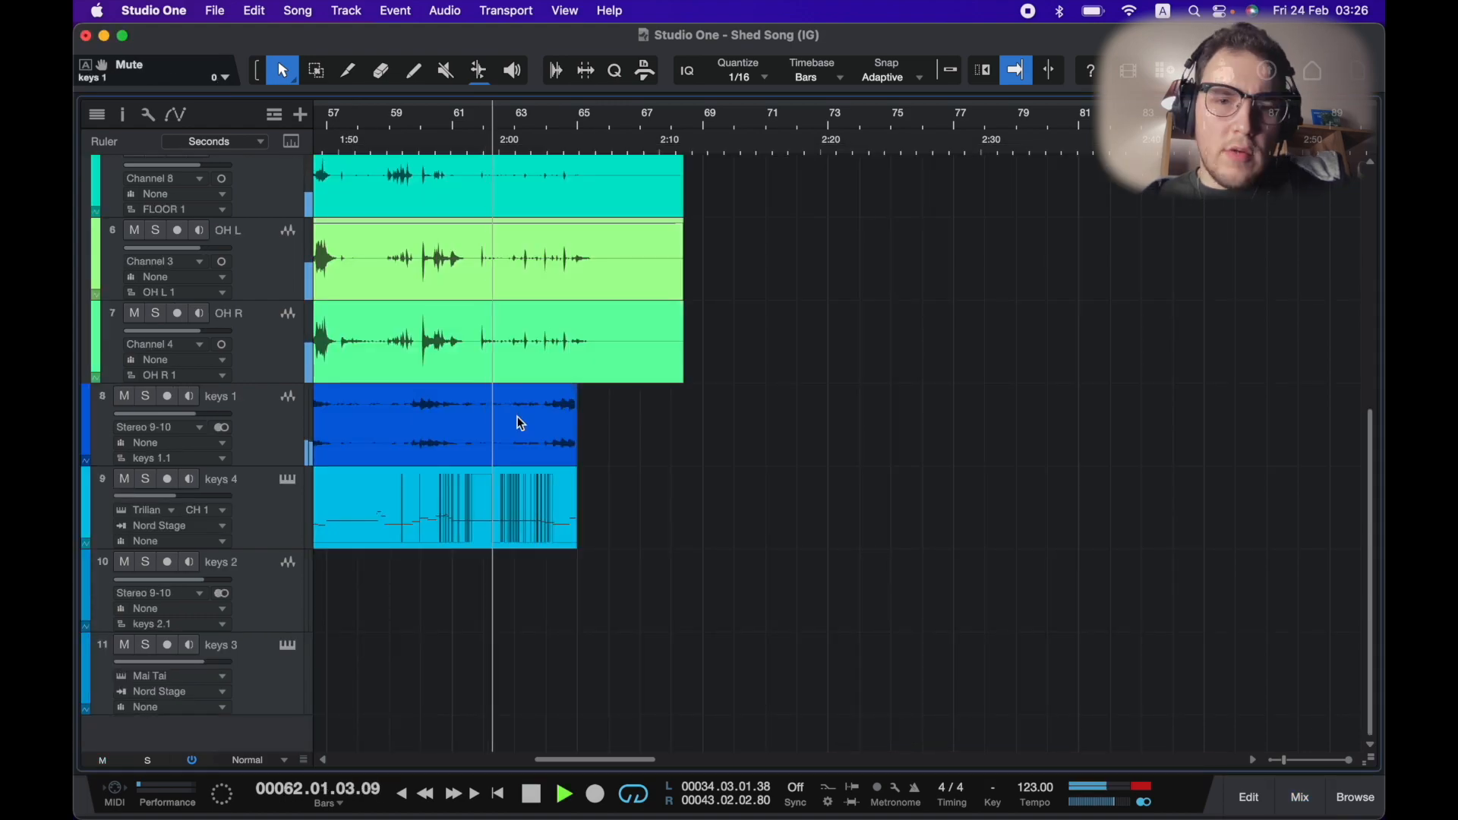
{"action": "key", "text": "w"}
{"action": "key", "text": "w"}
{"action": "scroll", "coordinate": [517, 423], "scroll_direction": "left", "scroll_amount": 5}
{"action": "left_click", "coordinate": [579, 123]}
{"action": "left_click", "coordinate": [613, 125]}
{"action": "scroll", "coordinate": [642, 374], "scroll_direction": "up", "scroll_amount": 1}
{"action": "scroll", "coordinate": [642, 374], "scroll_direction": "up", "scroll_amount": 3}
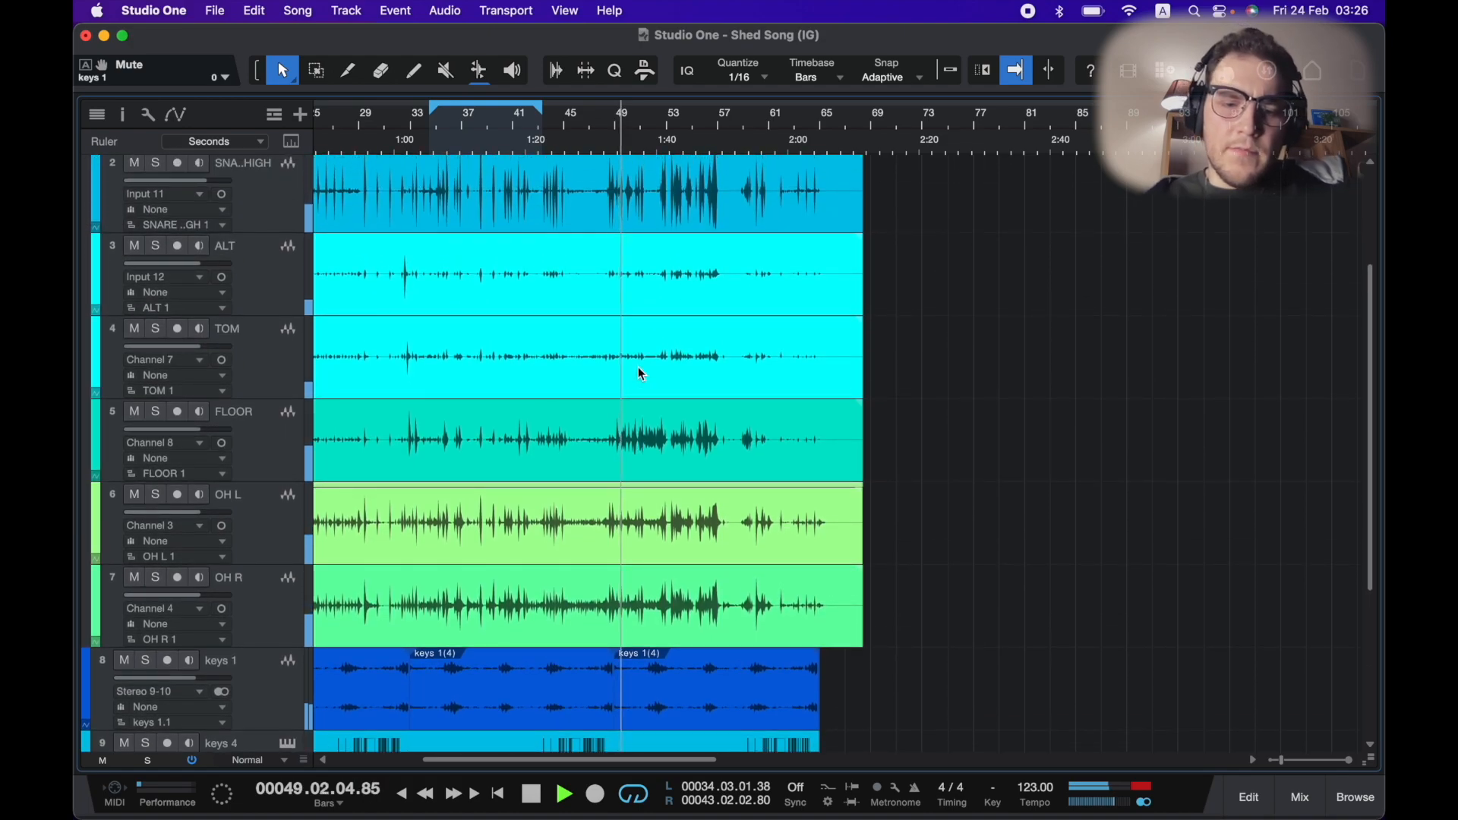
{"action": "key", "text": "F3"}
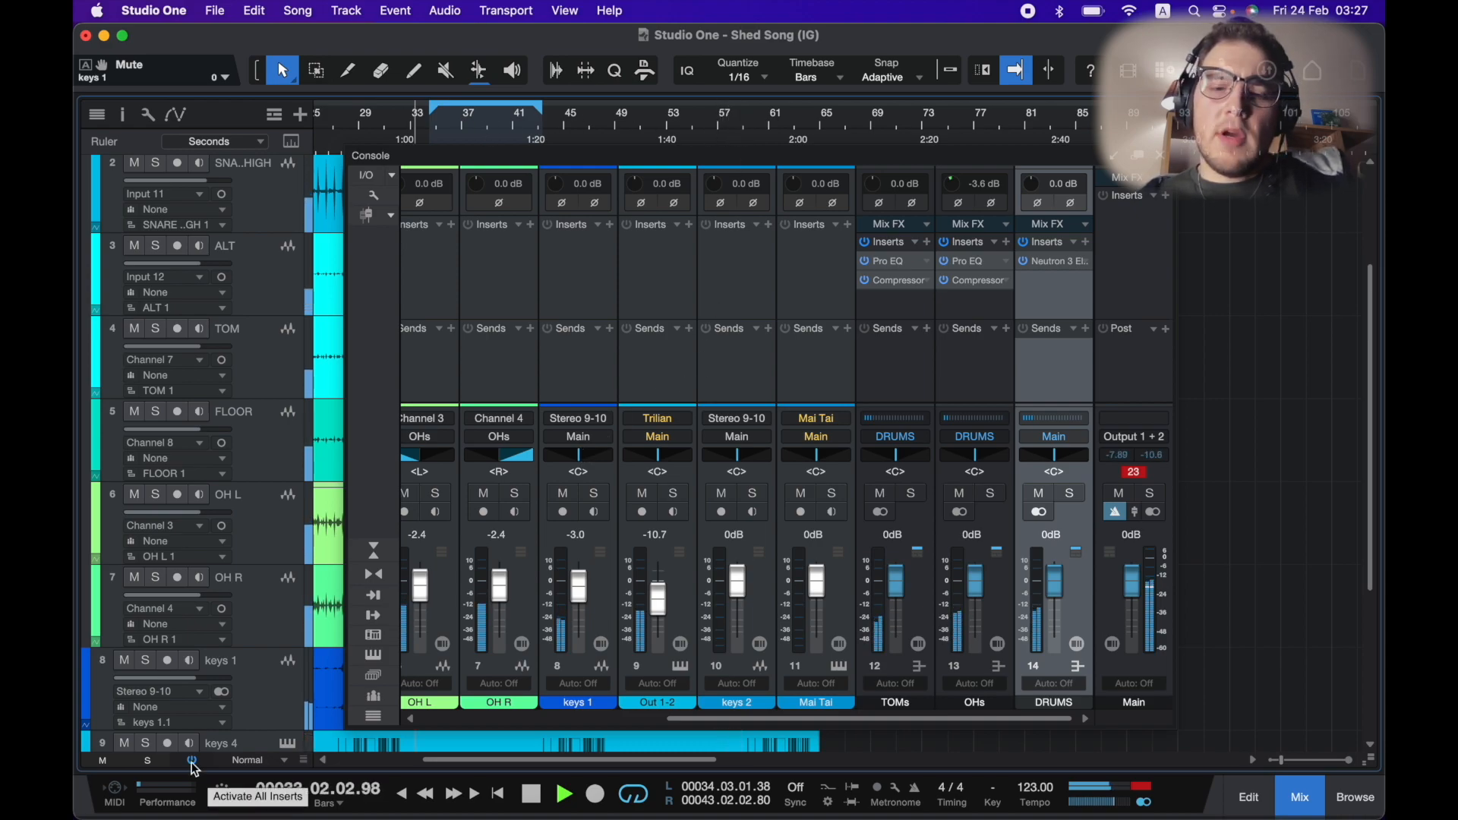
{"action": "left_click", "coordinate": [191, 762]}
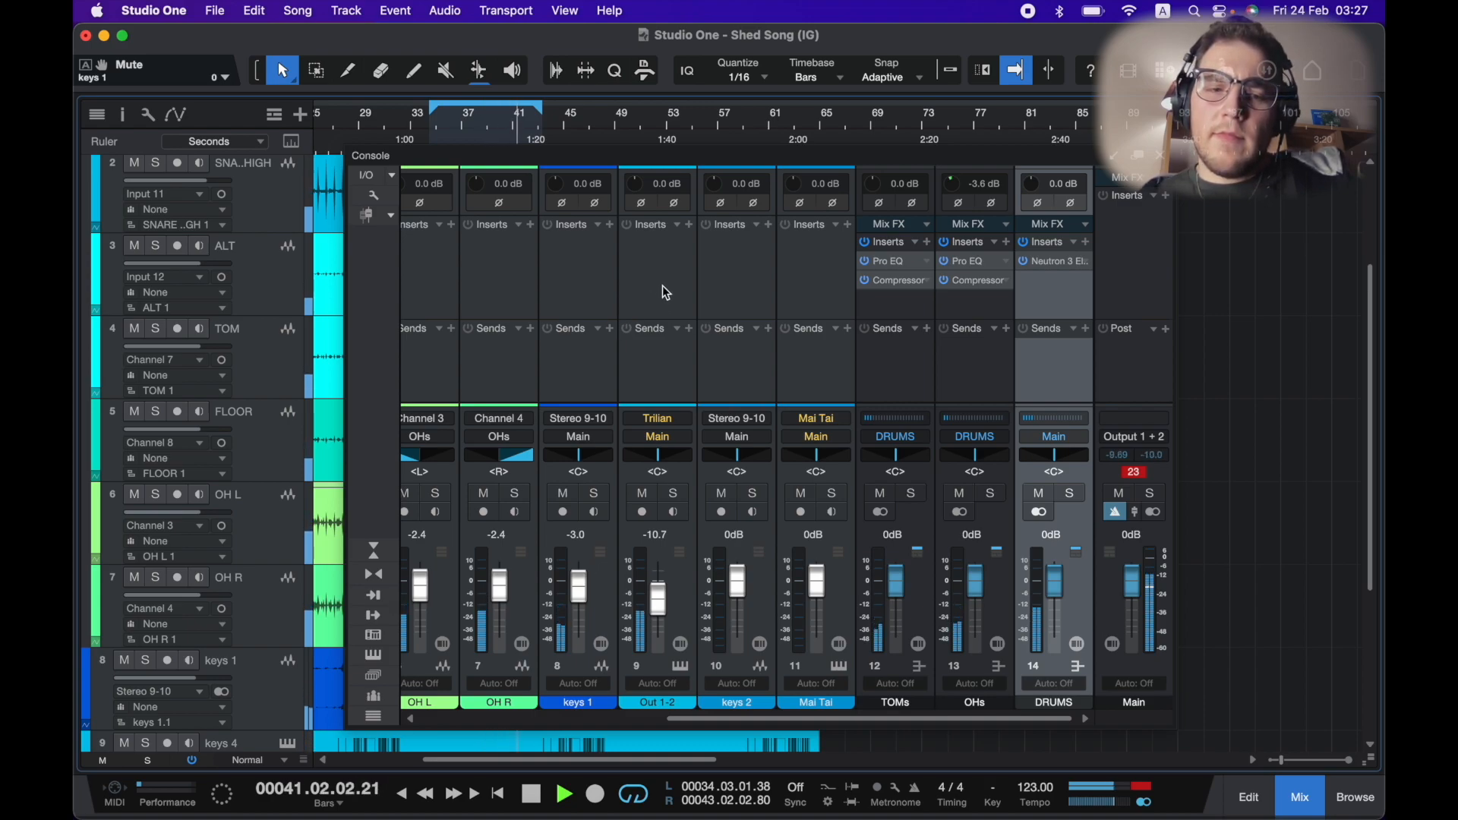
{"action": "key", "text": "F3"}
{"action": "scroll", "coordinate": [603, 245], "scroll_direction": "down", "scroll_amount": 4}
{"action": "scroll", "coordinate": [603, 245], "scroll_direction": "up", "scroll_amount": 3}
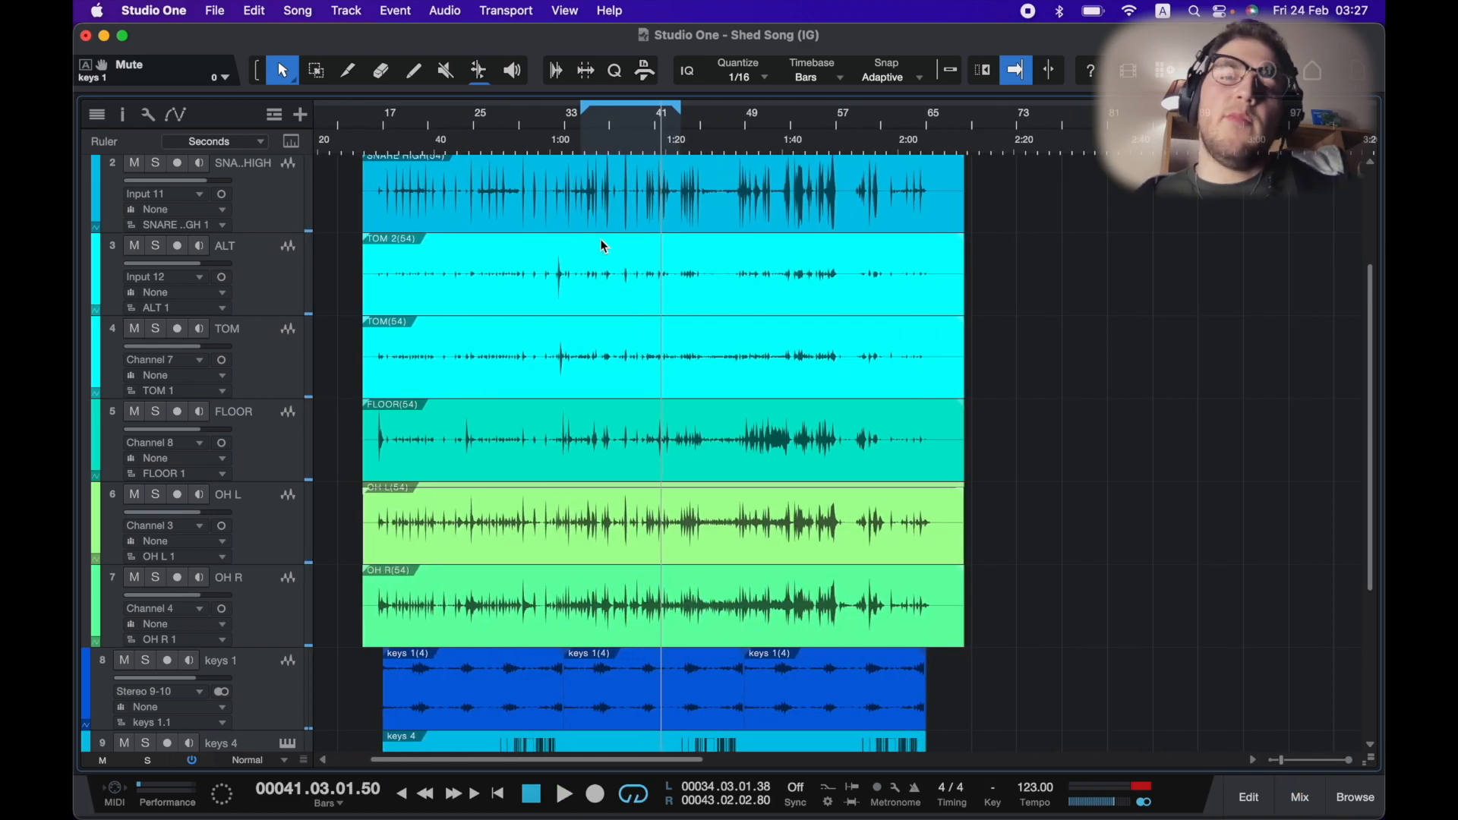